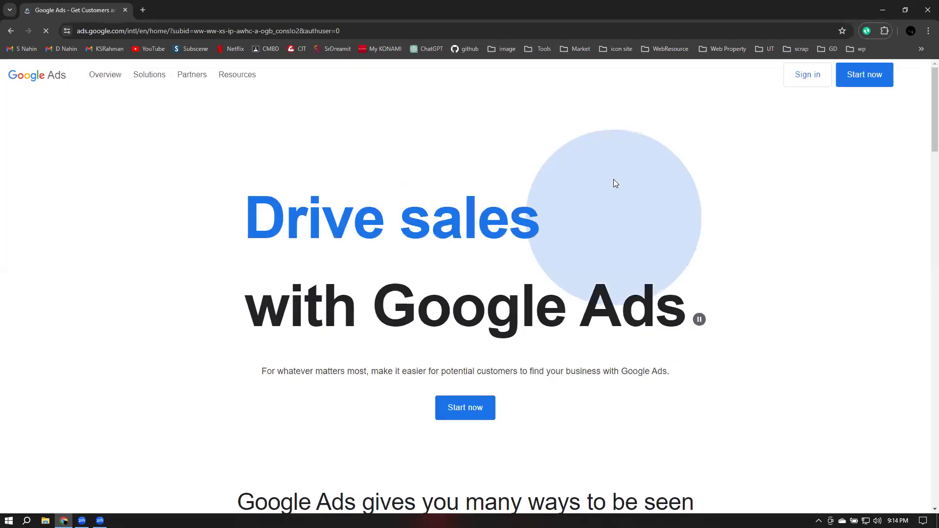
Get past the Google Ads welcome page and open the last listed account's overview
{"action": "left_click", "coordinate": [867, 80]}
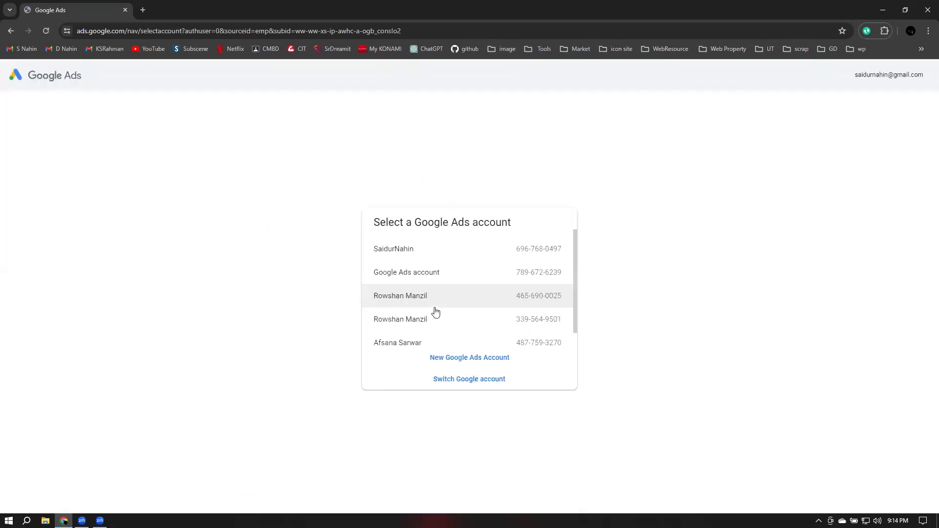
{"action": "scroll", "coordinate": [435, 312], "scroll_direction": "down", "scroll_amount": 1}
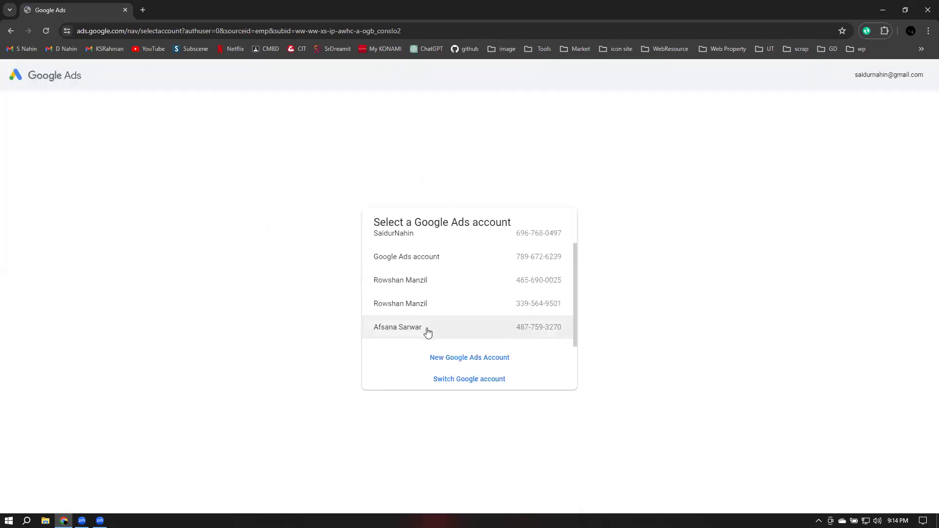
{"action": "left_click", "coordinate": [458, 335]}
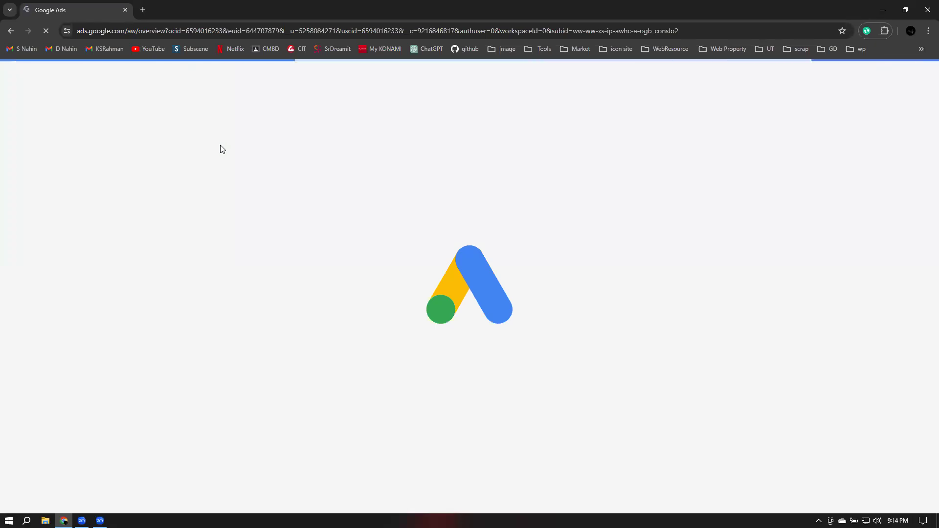
{"action": "left_click", "coordinate": [142, 10]}
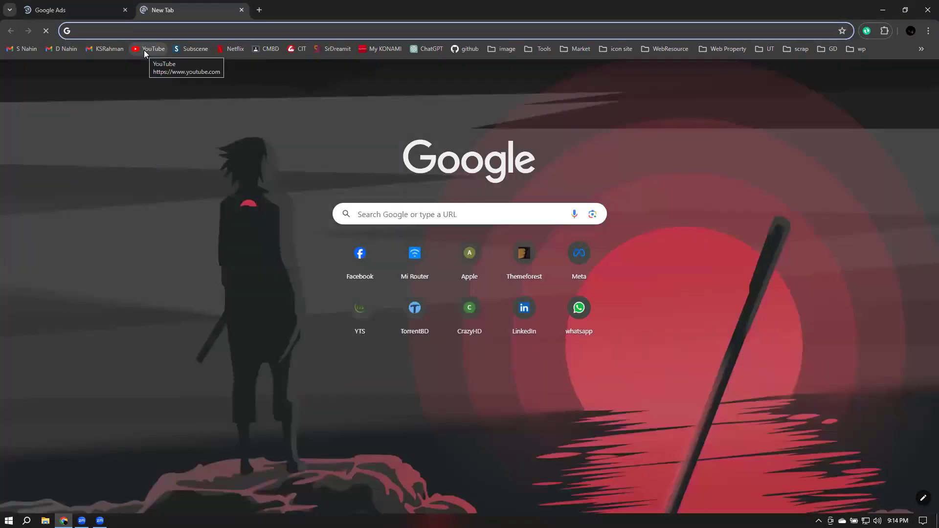
On YouTube, switch to the Food Zone BD channel and open its YouTube Studio dashboard
{"action": "left_click", "coordinate": [143, 50]}
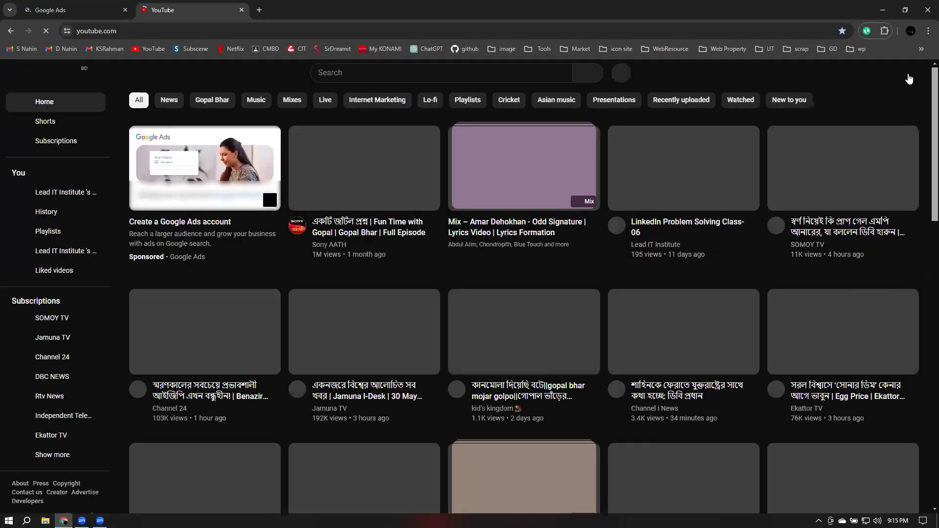
{"action": "left_click", "coordinate": [907, 74]}
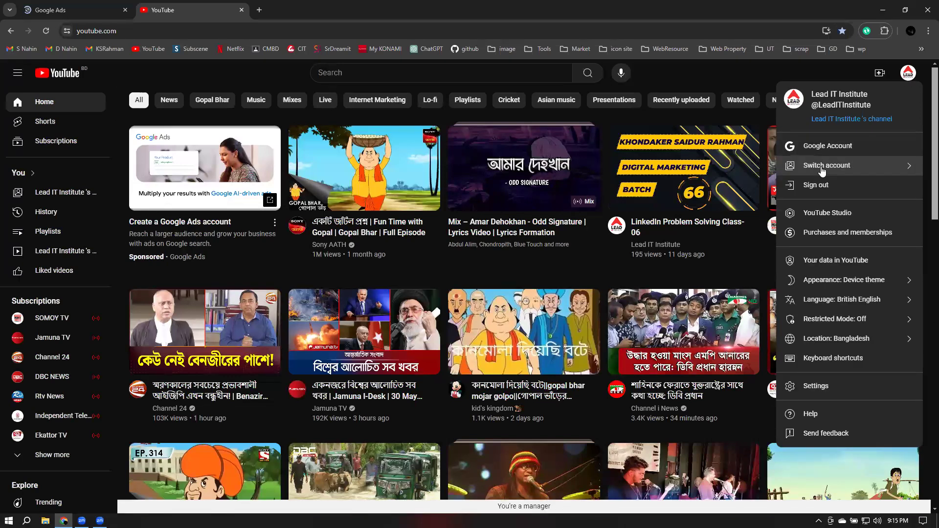
{"action": "left_click", "coordinate": [822, 168]}
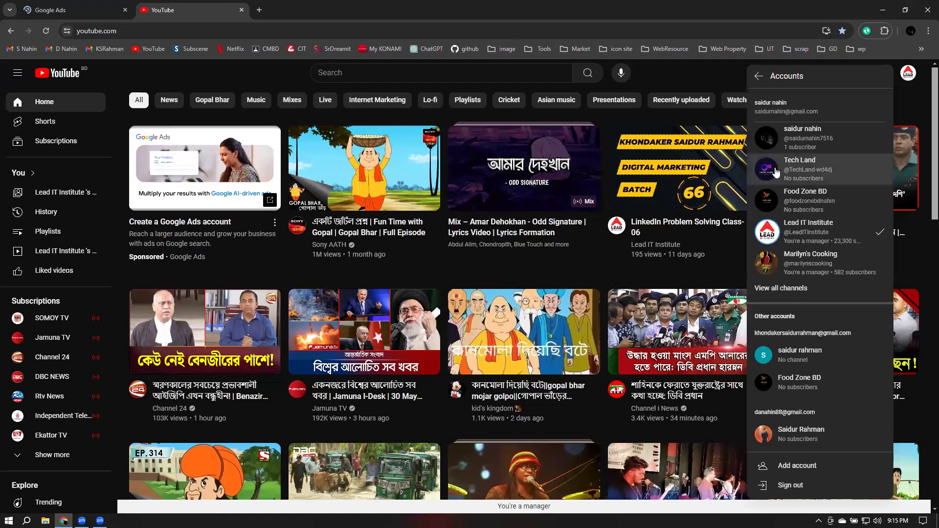
{"action": "left_click", "coordinate": [773, 208]}
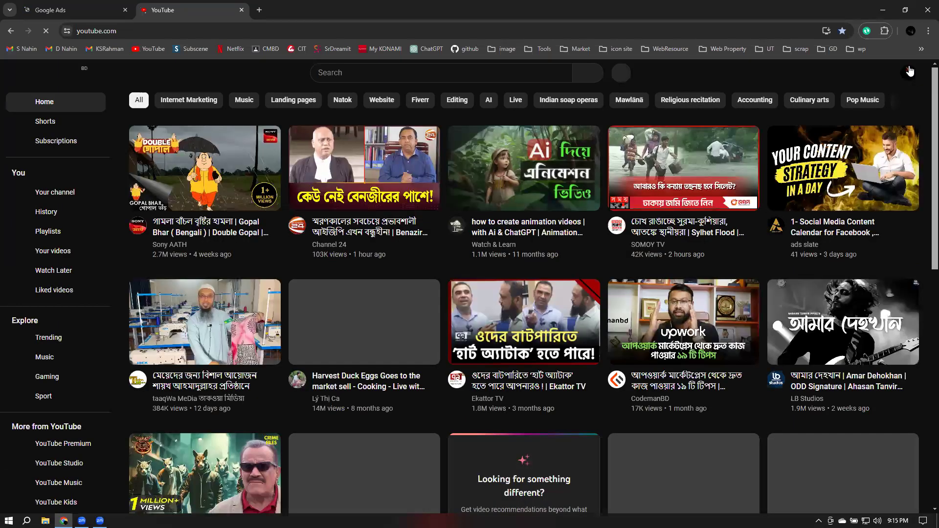
{"action": "left_click", "coordinate": [908, 73]}
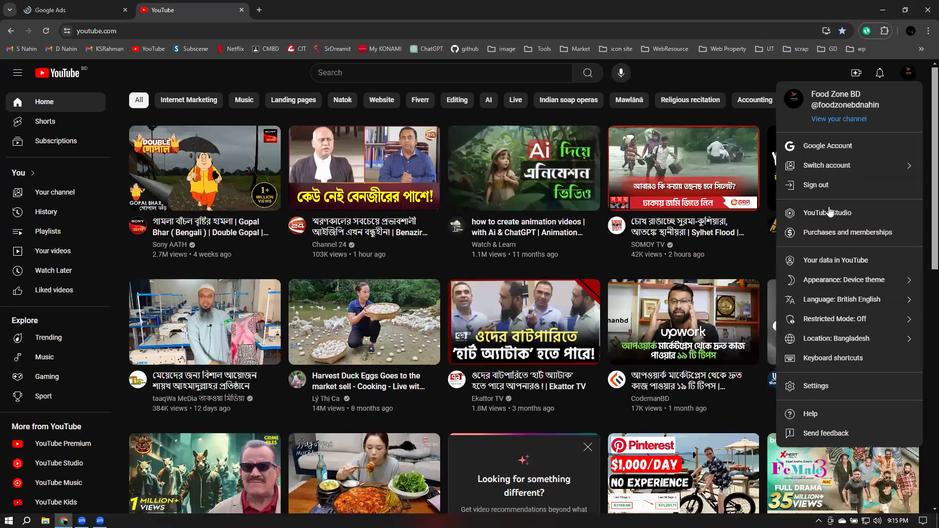
{"action": "left_click", "coordinate": [829, 214]}
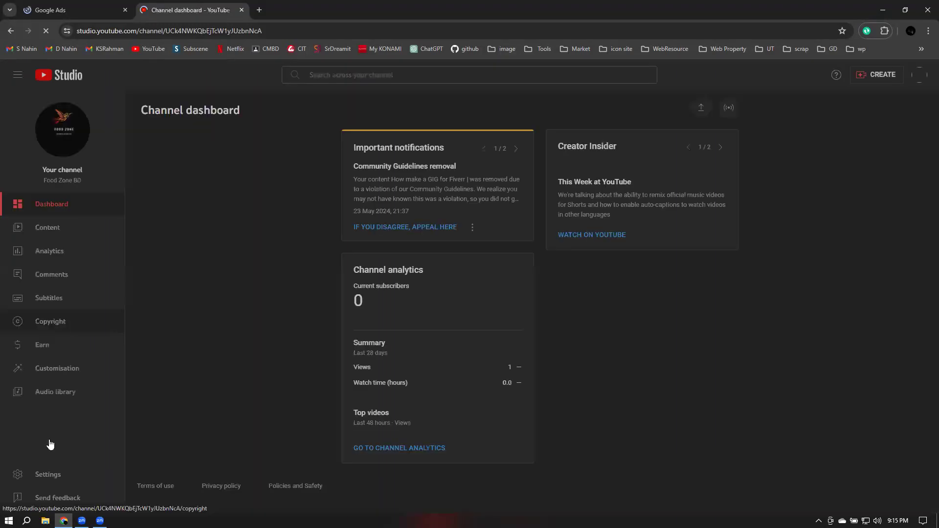
In Studio's advanced channel settings, unlink the existing Google Ads account and save
{"action": "left_click", "coordinate": [41, 478]}
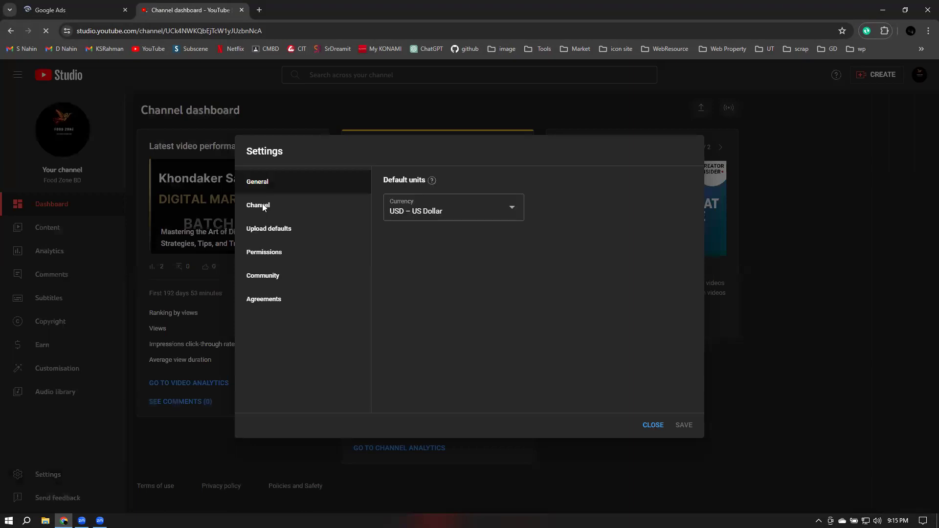
{"action": "left_click", "coordinate": [263, 208]}
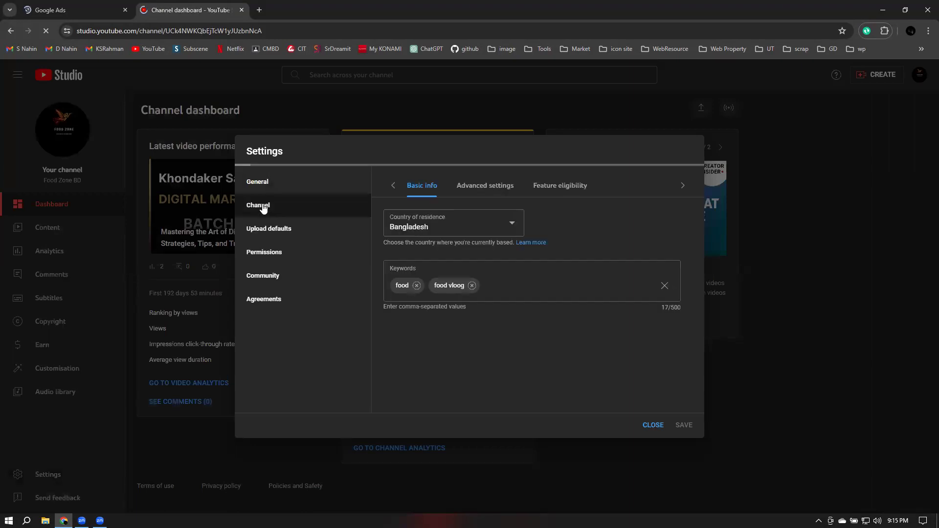
{"action": "left_click", "coordinate": [465, 184]}
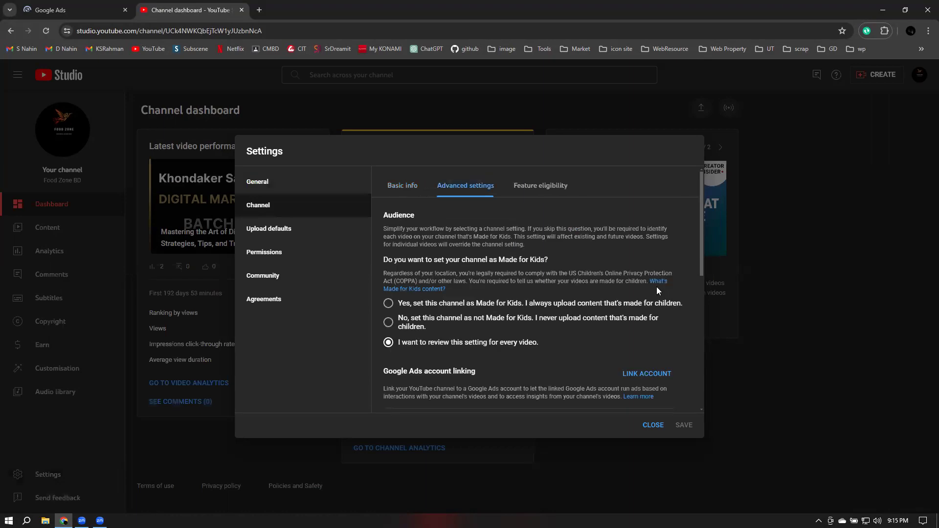
{"action": "scroll", "coordinate": [622, 352], "scroll_direction": "down", "scroll_amount": 2}
{"action": "left_click", "coordinate": [620, 346]}
{"action": "left_click", "coordinate": [587, 325]}
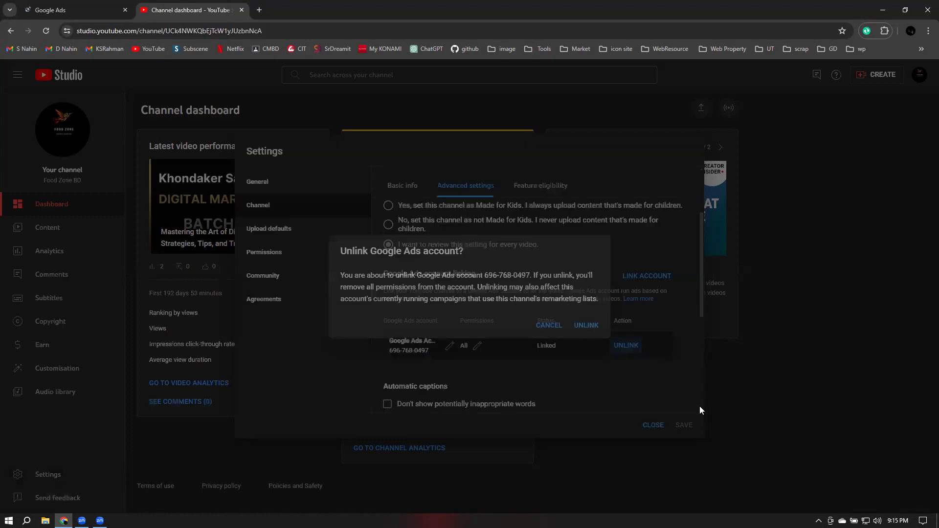
{"action": "left_click", "coordinate": [684, 425]}
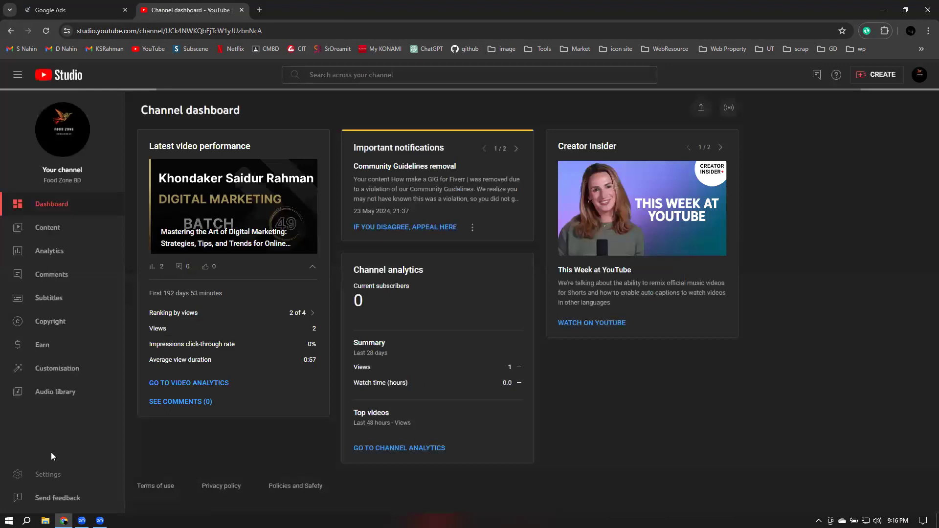
Reopen the channel's advanced settings in Studio
{"action": "left_click", "coordinate": [55, 479]}
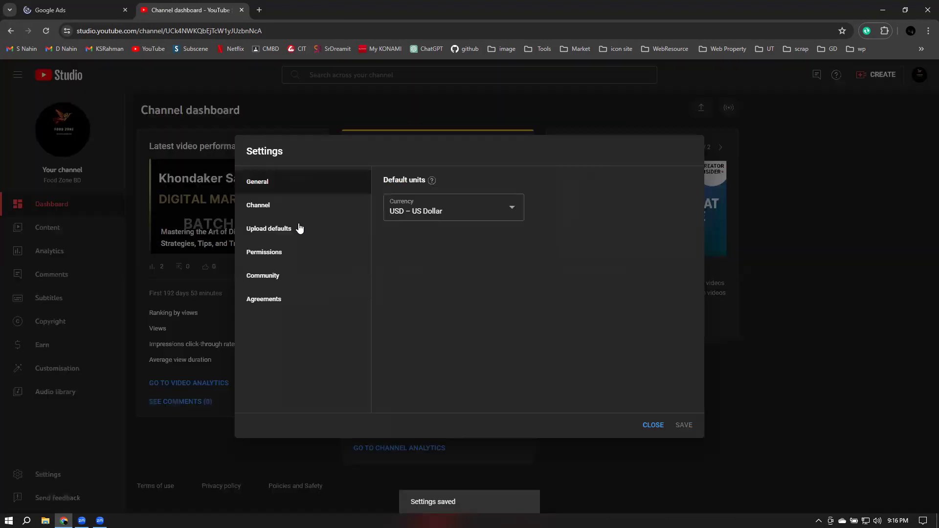
{"action": "left_click", "coordinate": [259, 204]}
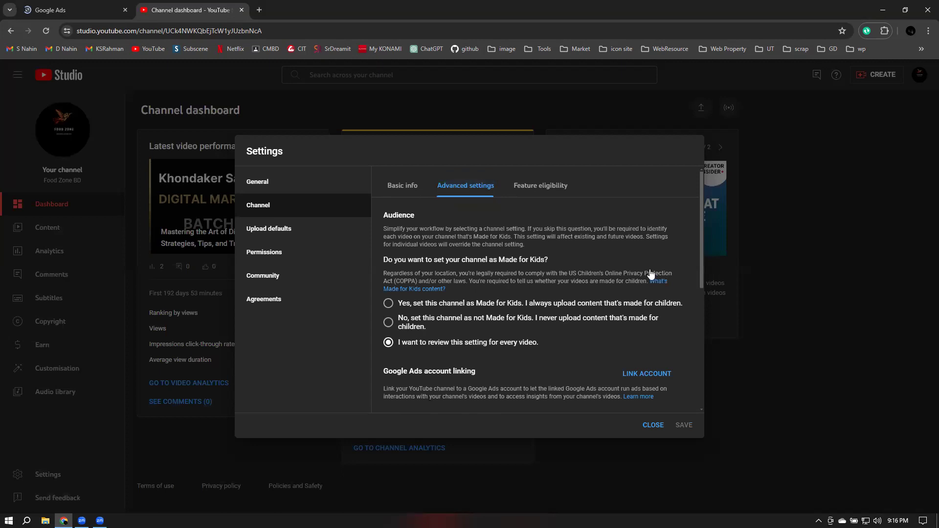
{"action": "scroll", "coordinate": [651, 274], "scroll_direction": "down", "scroll_amount": 2}
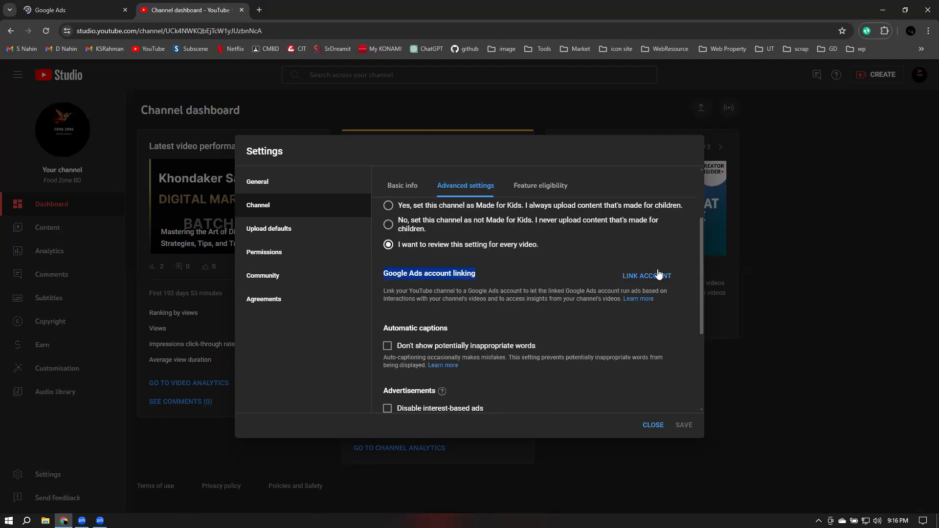
Start a new Google Ads account link and give it a name based on the account owner
{"action": "left_click", "coordinate": [520, 299]}
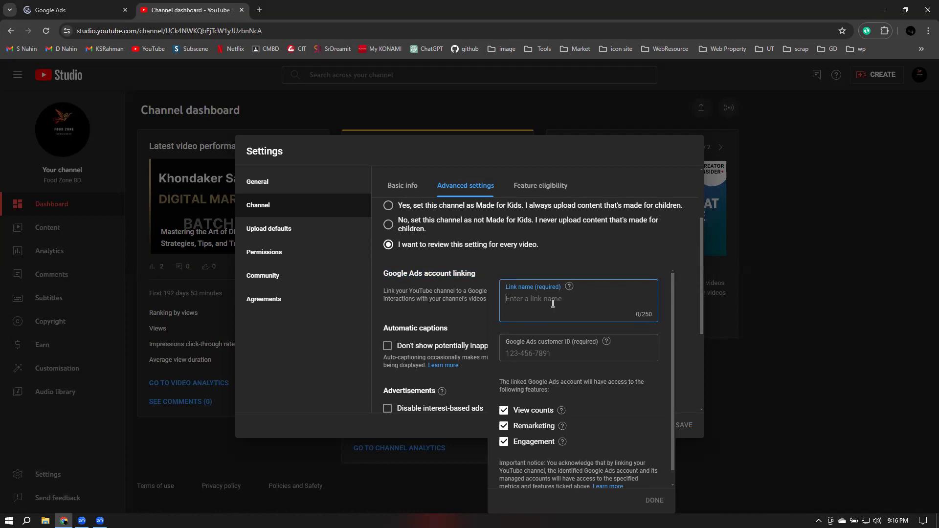
{"action": "type", "text": "Fs"}
{"action": "key", "text": "BackSpace"}
{"action": "key", "text": "BackSpace"}
In Google Ads, dismiss the billing banner and copy the account's customer ID
{"action": "left_click", "coordinate": [71, 7]}
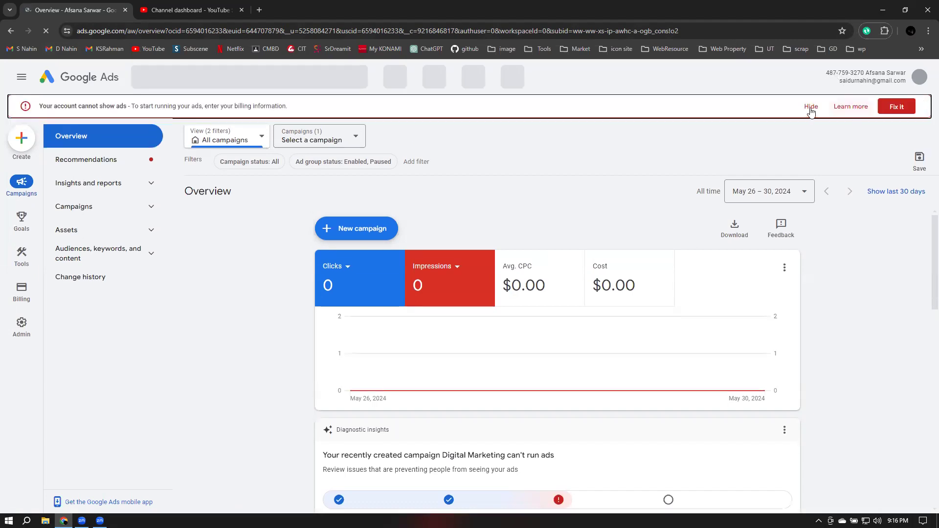
{"action": "left_click", "coordinate": [811, 107]}
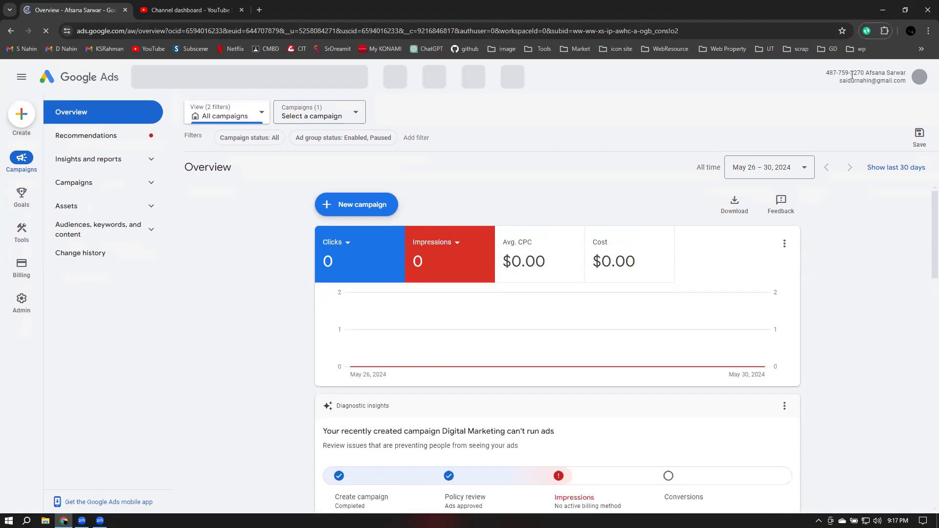
{"action": "double_click", "coordinate": [852, 75]}
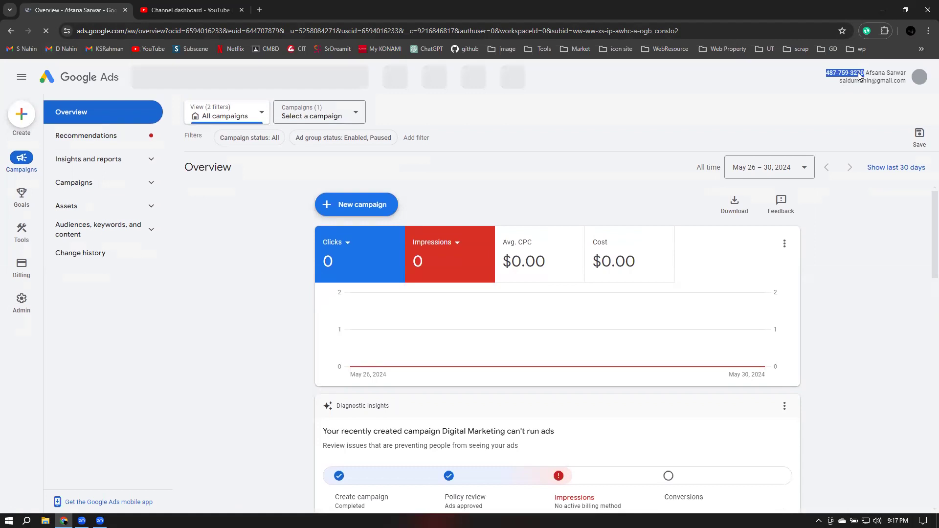
{"action": "right_click", "coordinate": [857, 73]}
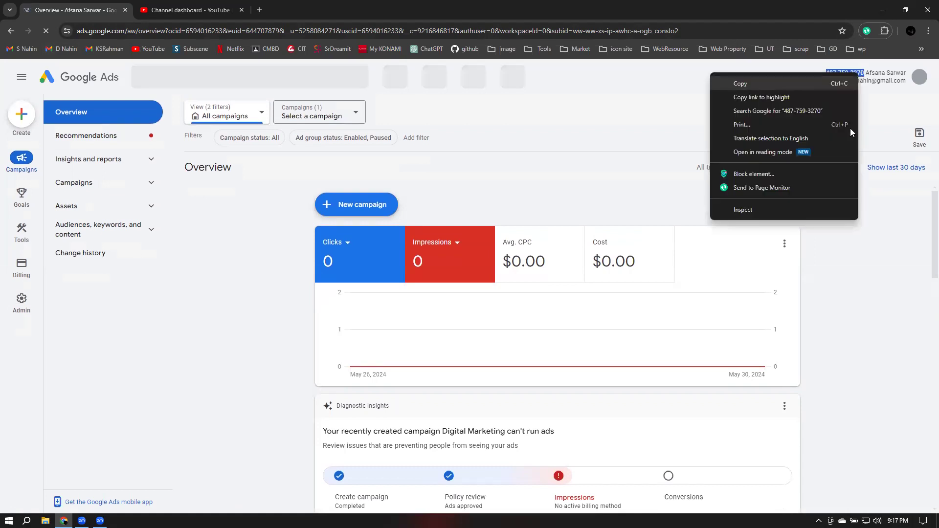
{"action": "left_click", "coordinate": [755, 83]}
Paste the customer ID into the Studio link form, finish the link, and save
{"action": "key", "text": "ctrl+Tab"}
{"action": "left_click", "coordinate": [525, 351]}
{"action": "right_click", "coordinate": [525, 352]}
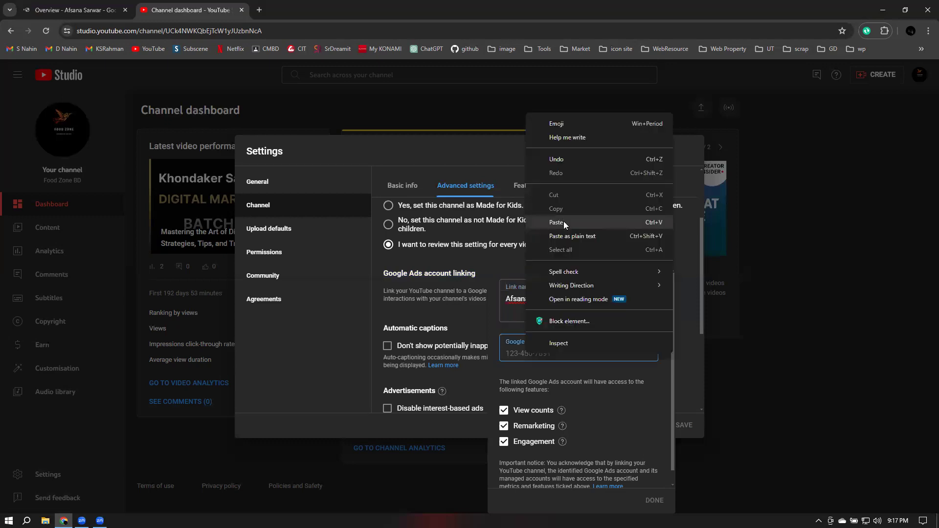
{"action": "left_click", "coordinate": [562, 222]}
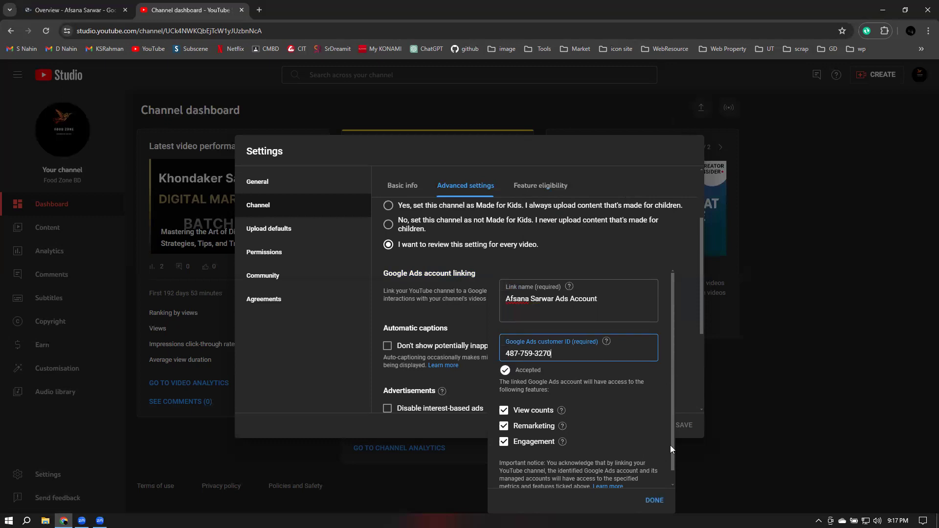
{"action": "scroll", "coordinate": [670, 449], "scroll_direction": "down", "scroll_amount": 1}
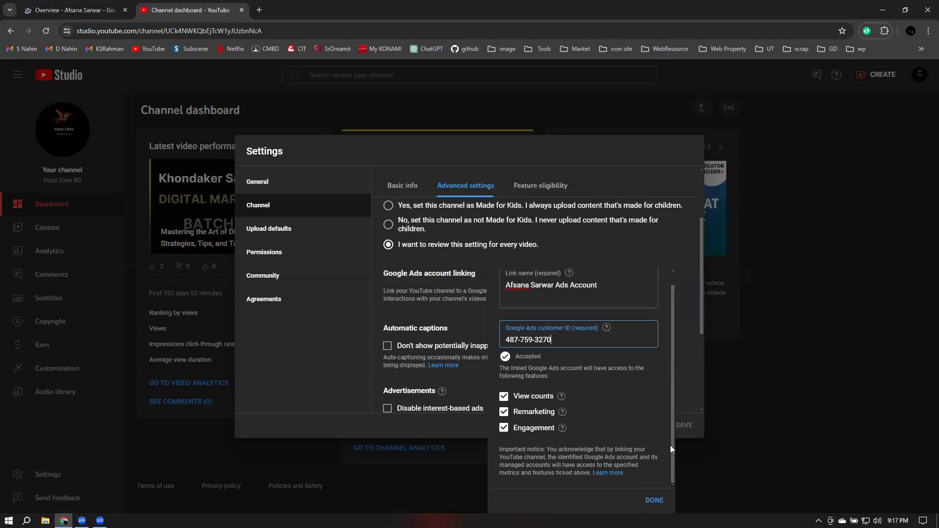
{"action": "left_click", "coordinate": [654, 500]}
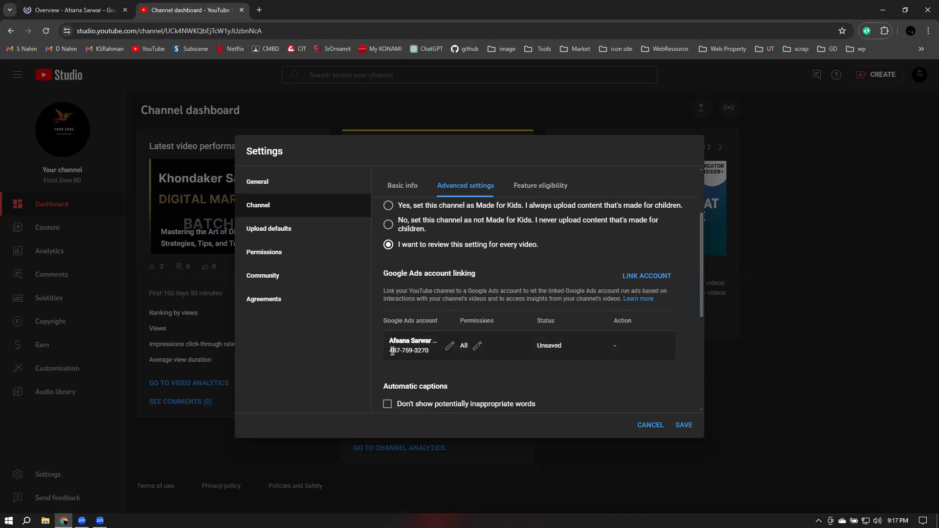
{"action": "left_click", "coordinate": [683, 435]}
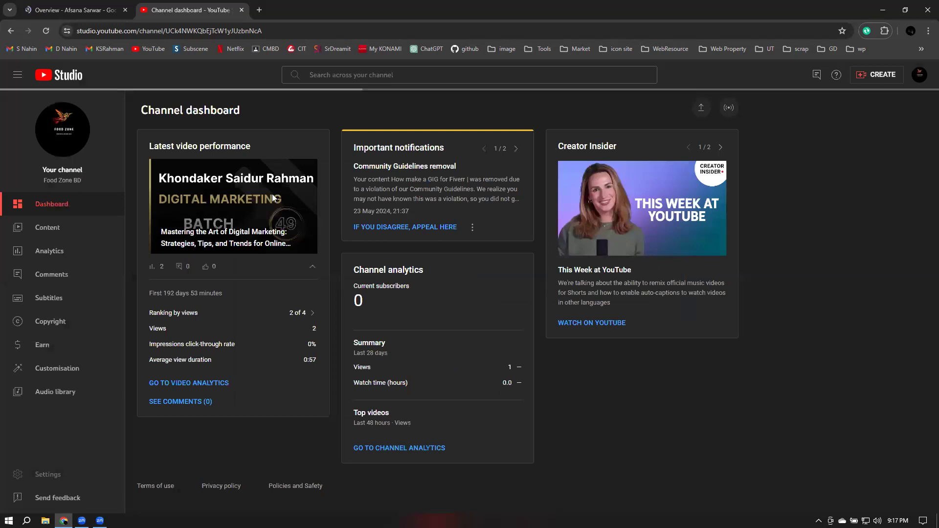
Return to the Google Ads account overview and bring up the Admin options flyout
{"action": "left_click", "coordinate": [76, 5]}
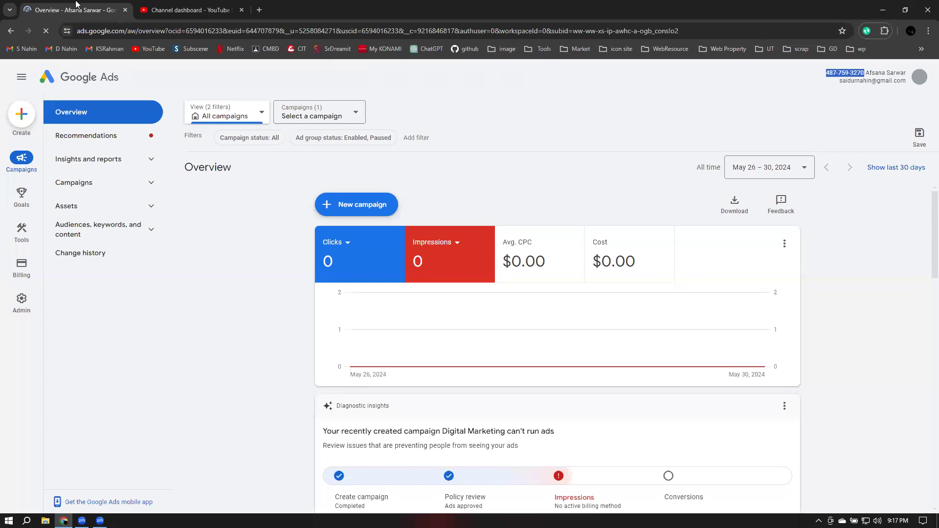
{"action": "mouse_move", "coordinate": [16, 232]}
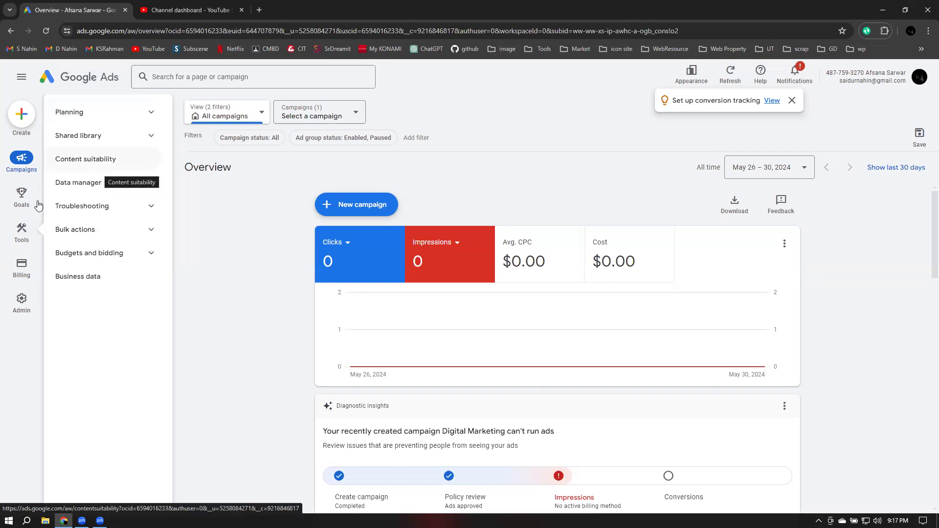
{"action": "mouse_move", "coordinate": [24, 242]}
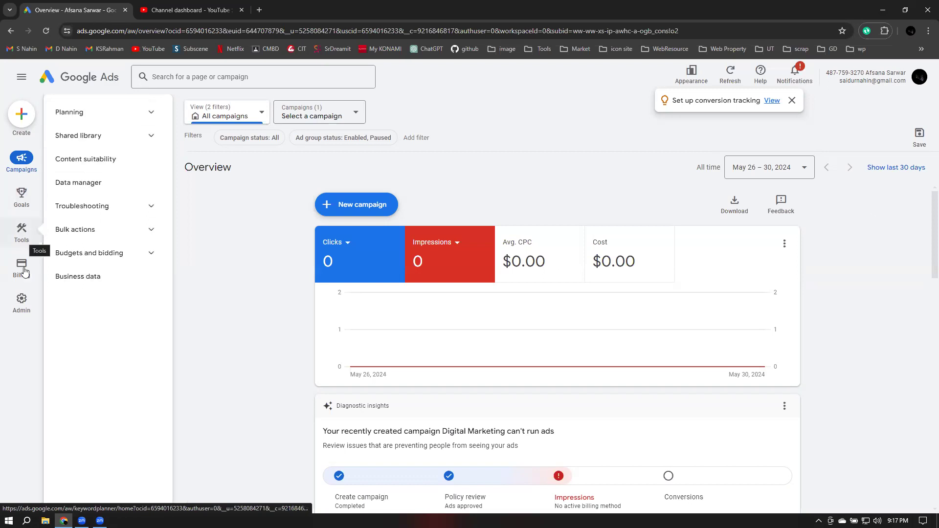
{"action": "mouse_move", "coordinate": [23, 307]}
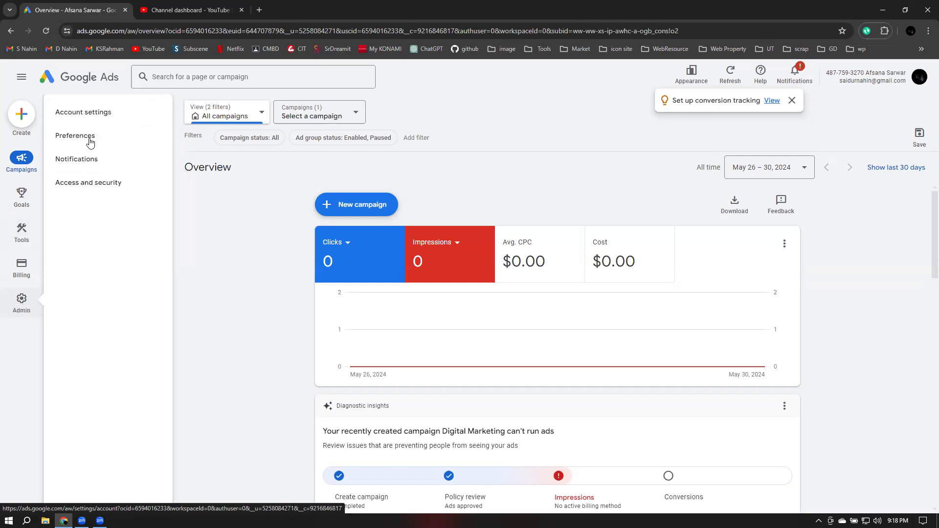
Open Admin > Preferences, close the conversion-tracking notice, and scroll through the page
{"action": "left_click", "coordinate": [90, 142]}
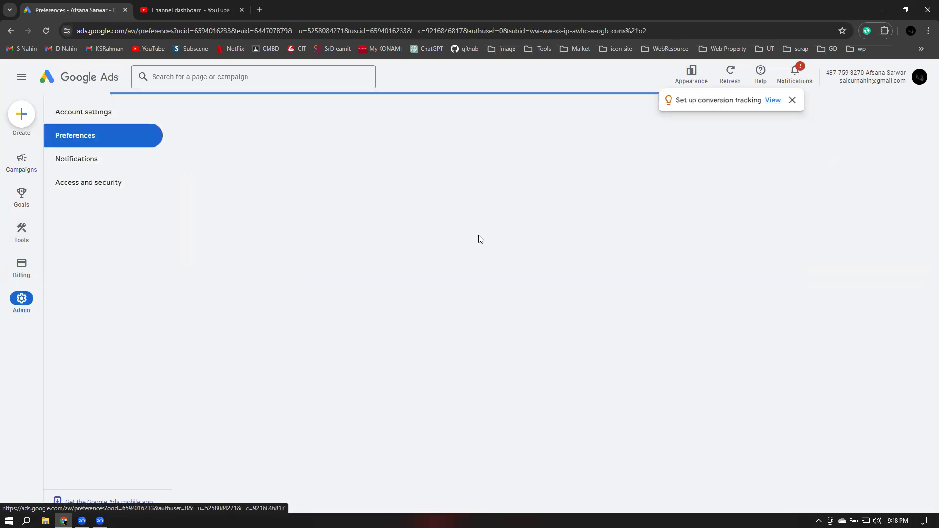
{"action": "left_click", "coordinate": [791, 101]}
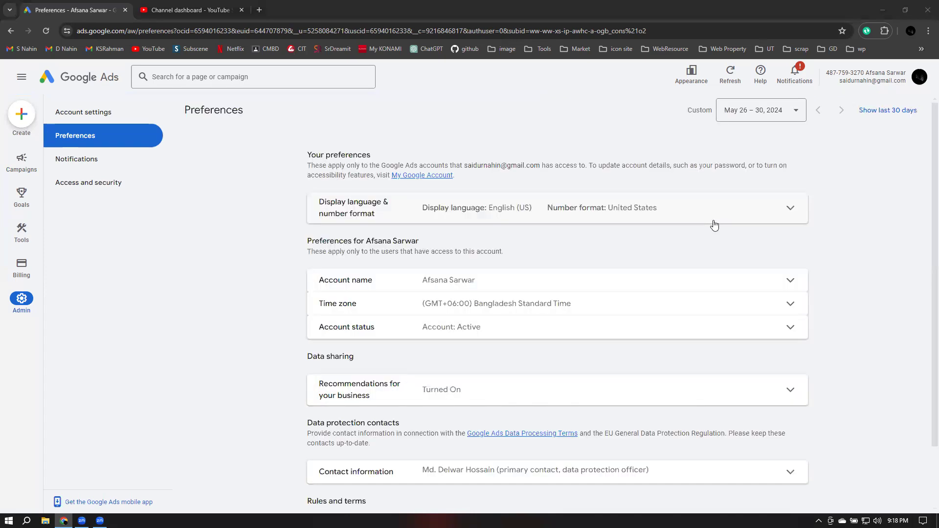
{"action": "scroll", "coordinate": [714, 225], "scroll_direction": "down", "scroll_amount": 2}
{"action": "mouse_move", "coordinate": [47, 225]}
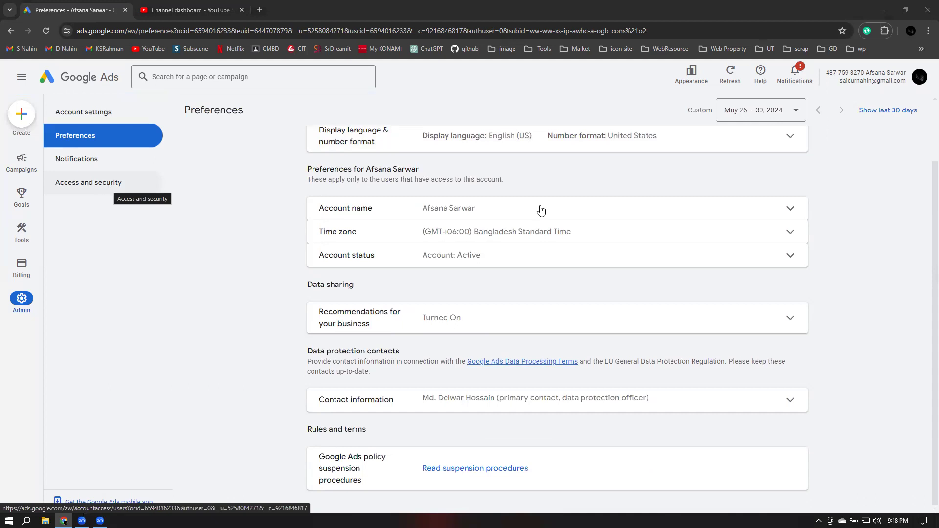
{"action": "left_click", "coordinate": [91, 185]}
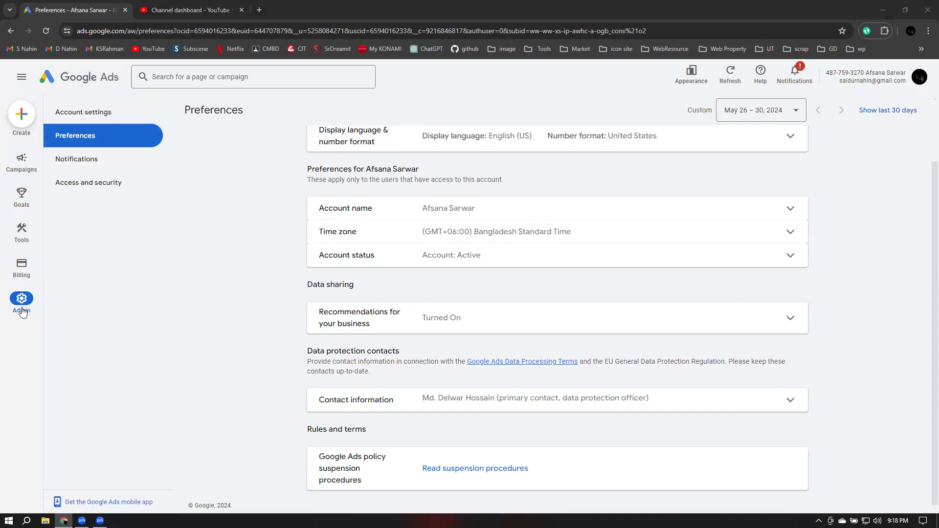
Open the Asset library from Tools > Shared library and expand the Planning list
{"action": "left_click", "coordinate": [79, 184]}
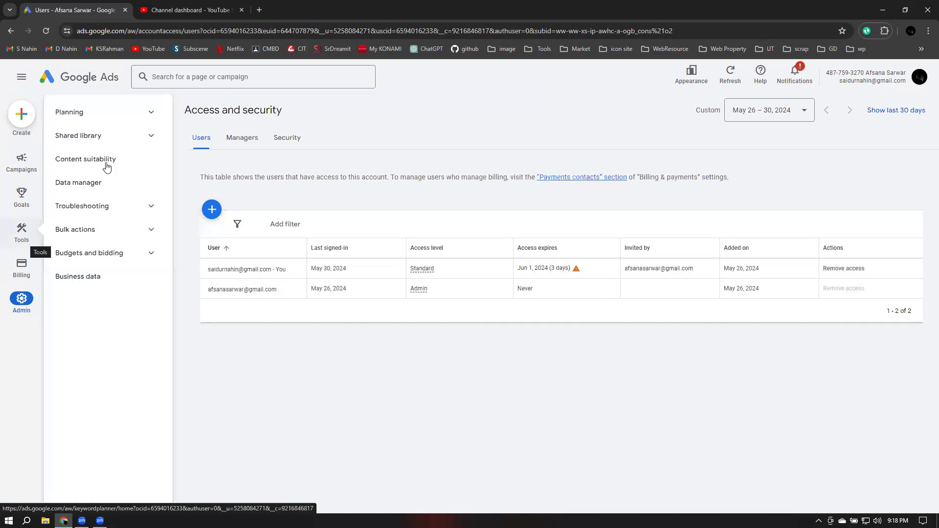
{"action": "left_click", "coordinate": [153, 138]}
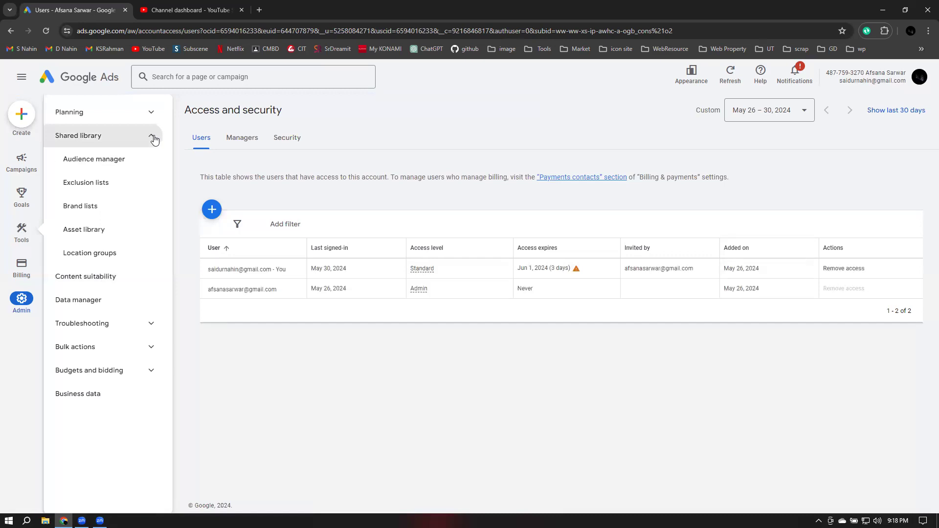
{"action": "left_click", "coordinate": [91, 234]}
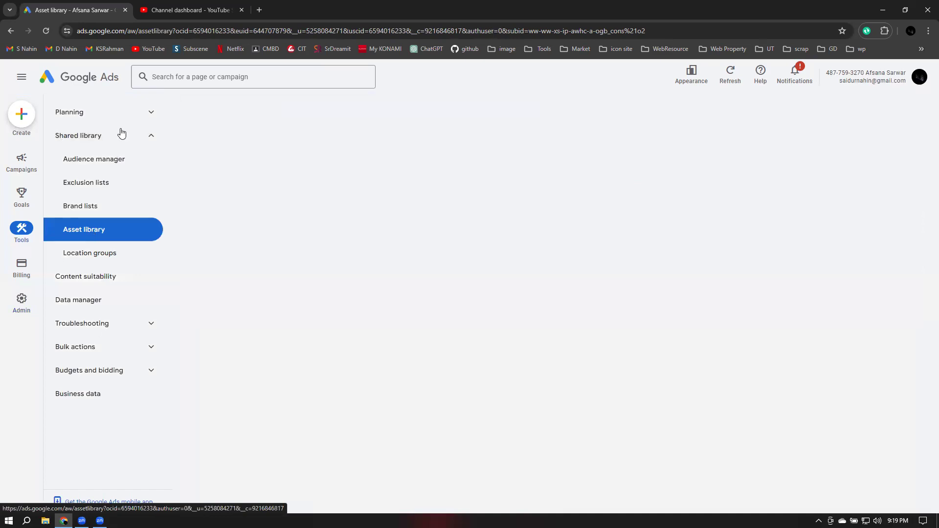
{"action": "left_click", "coordinate": [140, 116]}
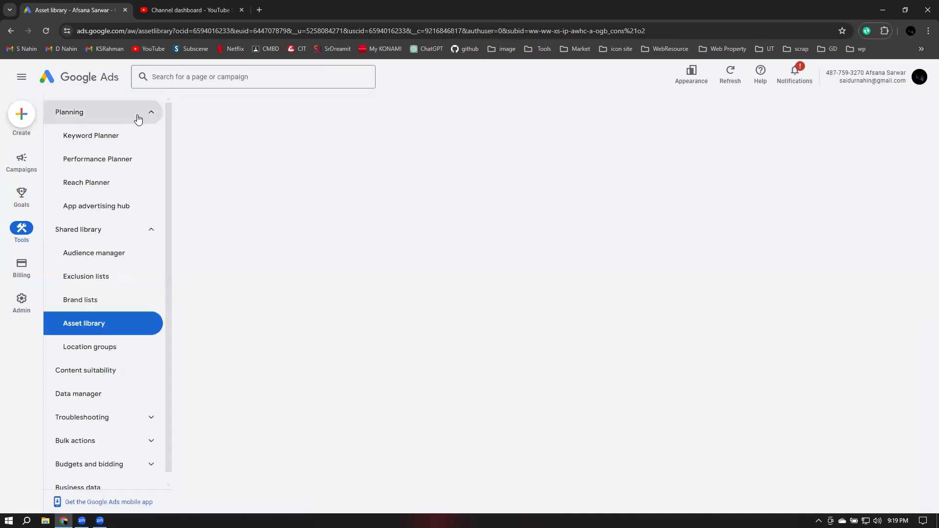
Open Data manager, dismiss the no-access warning, and go to the YouTube linking page
{"action": "left_click", "coordinate": [122, 402]}
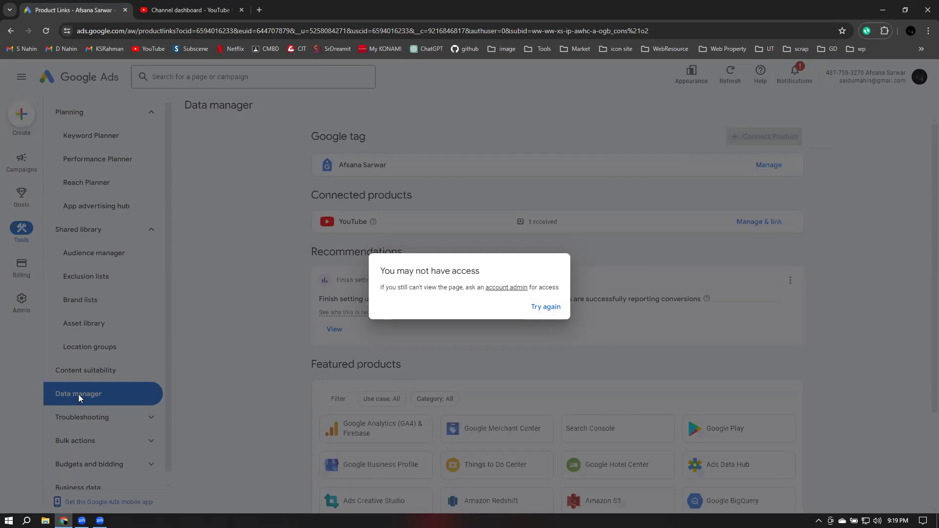
{"action": "left_click", "coordinate": [521, 231]}
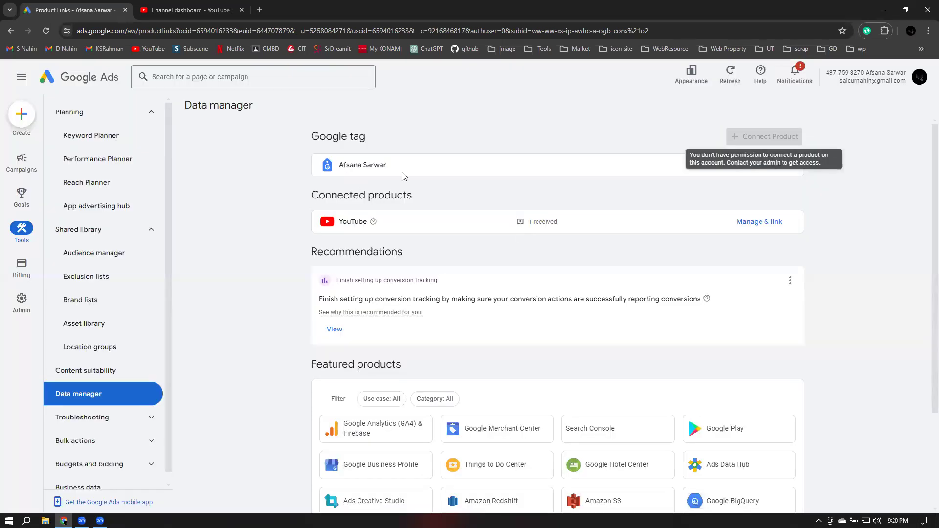
{"action": "left_click_drag", "start_coordinate": [366, 165], "coordinate": [428, 179]}
{"action": "left_click", "coordinate": [327, 201]}
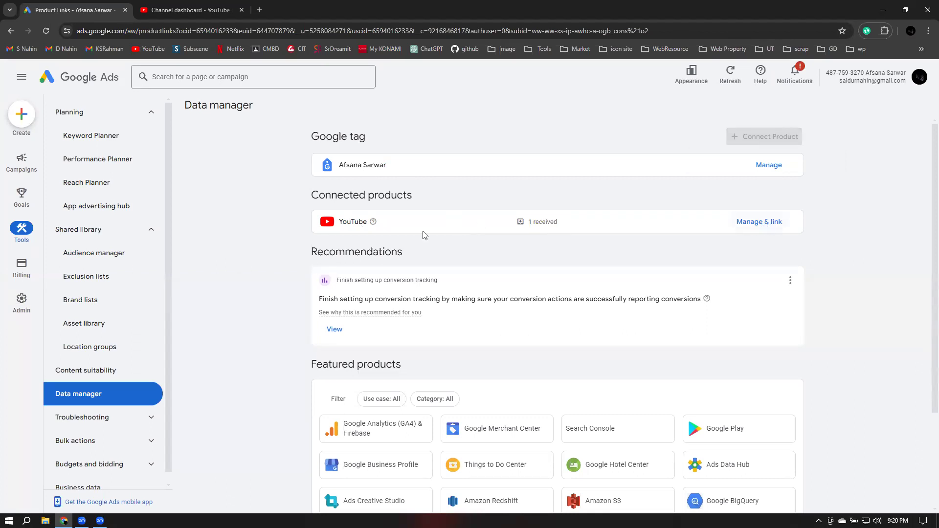
{"action": "scroll", "coordinate": [423, 235], "scroll_direction": "down", "scroll_amount": 3}
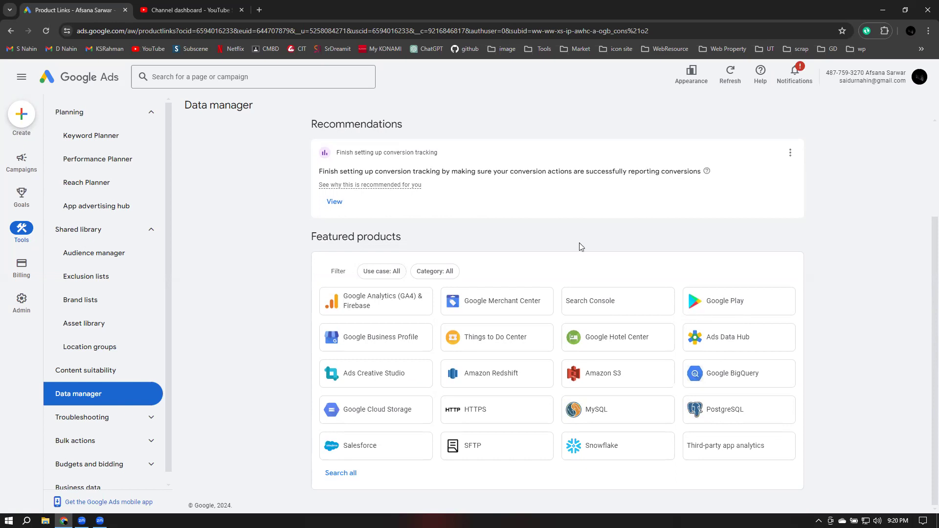
{"action": "left_click", "coordinate": [765, 228]}
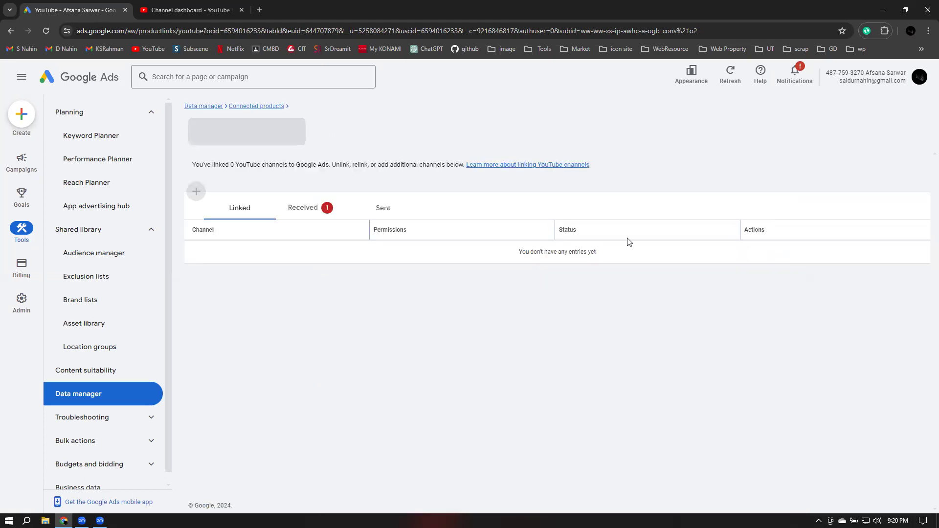
Check Food Zone BD's pending link request under Received, then view the linked channels
{"action": "left_click", "coordinate": [302, 198]}
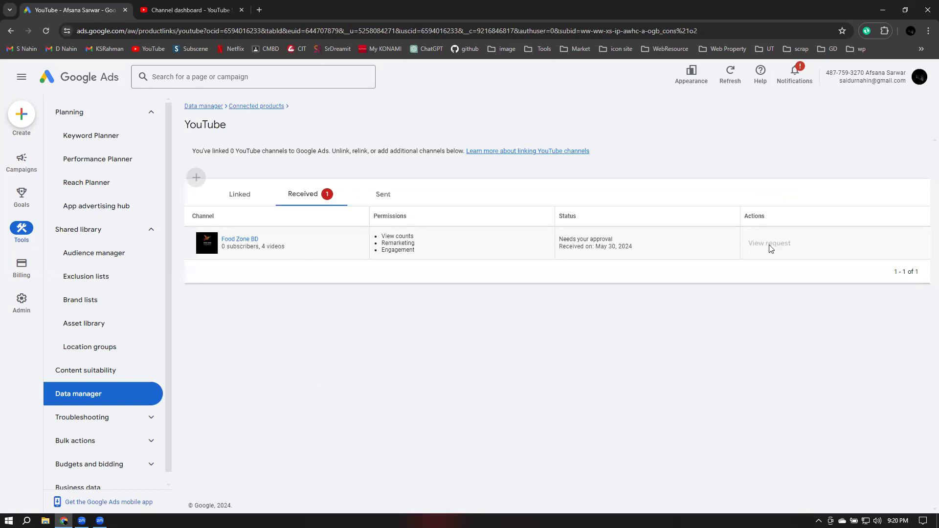
{"action": "mouse_move", "coordinate": [771, 247]}
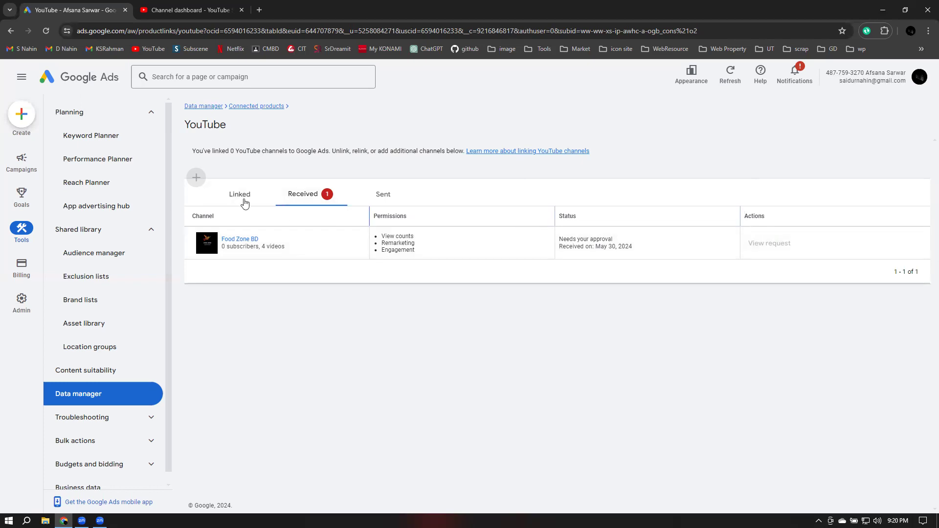
{"action": "left_click", "coordinate": [244, 201]}
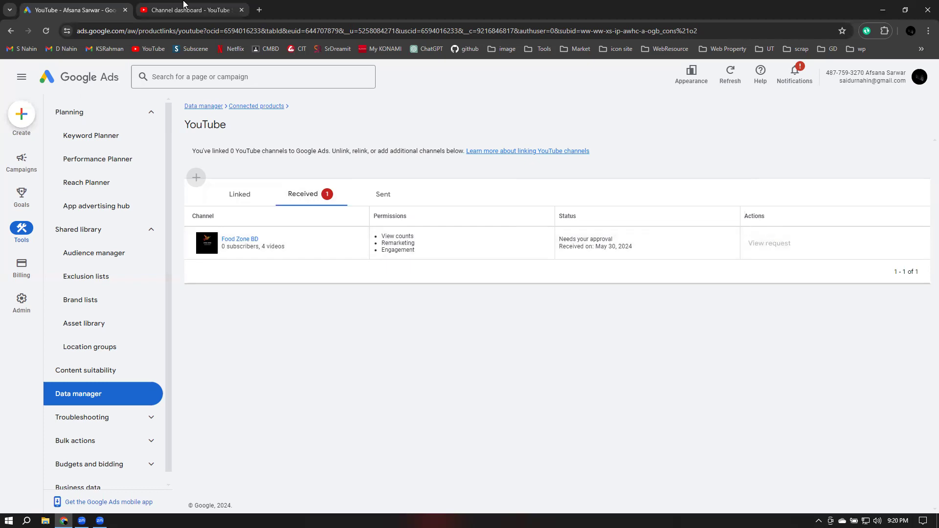
{"action": "left_click", "coordinate": [185, 6]}
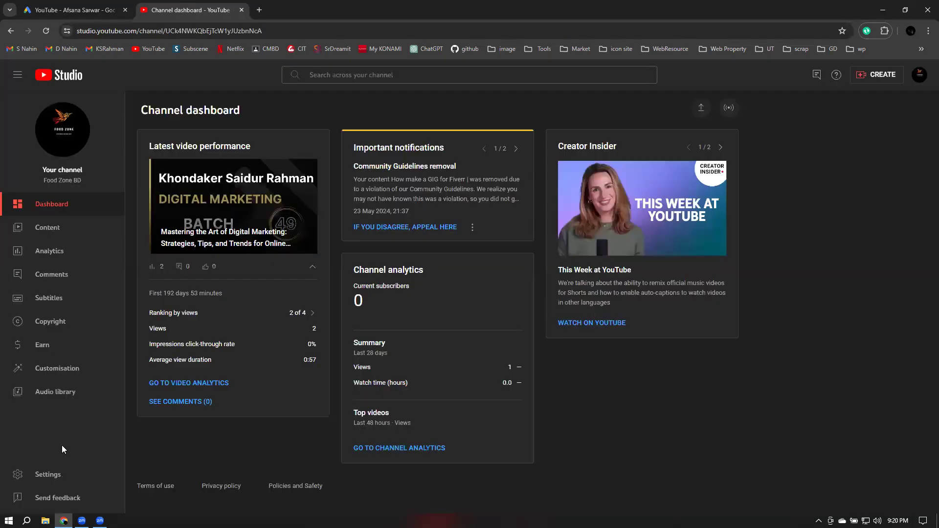
{"action": "left_click", "coordinate": [48, 474]}
{"action": "left_click", "coordinate": [275, 208]}
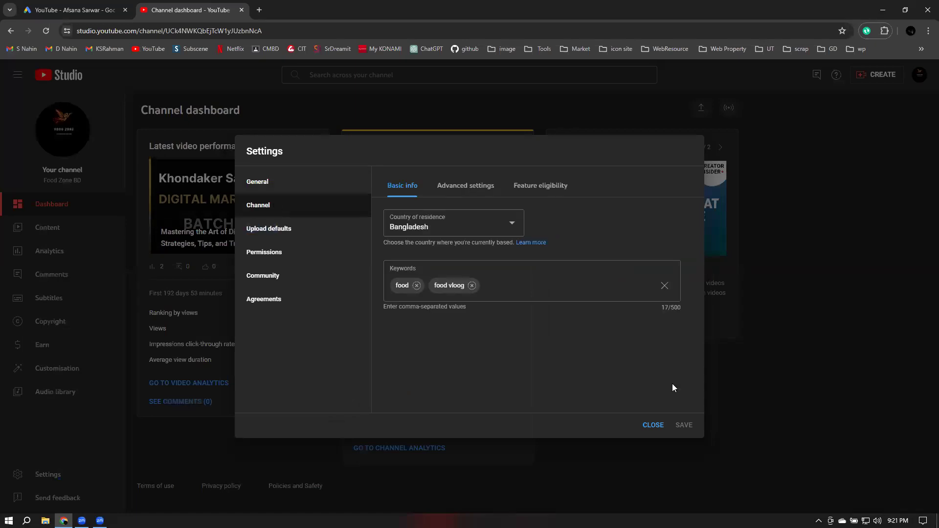
{"action": "left_click", "coordinate": [466, 186]}
{"action": "scroll", "coordinate": [636, 395], "scroll_direction": "down", "scroll_amount": 1}
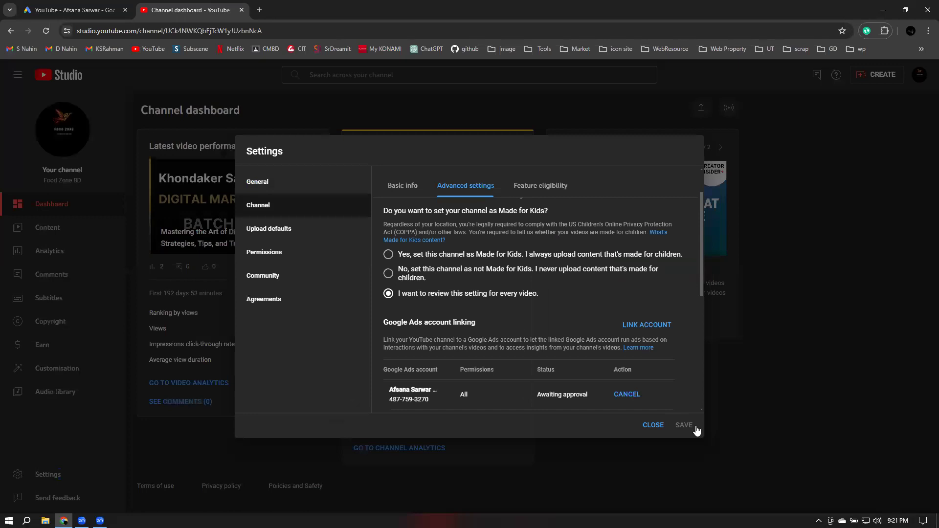
{"action": "left_click", "coordinate": [677, 427]}
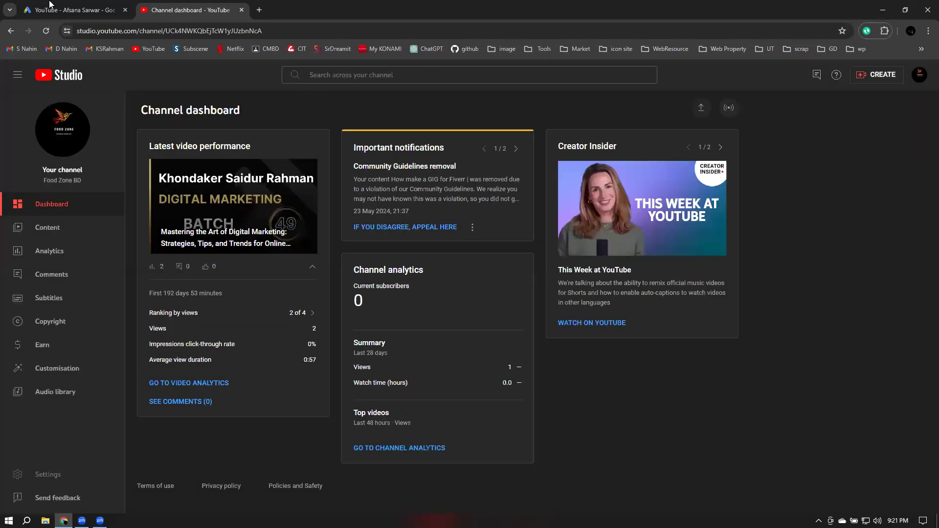
{"action": "left_click", "coordinate": [49, 6]}
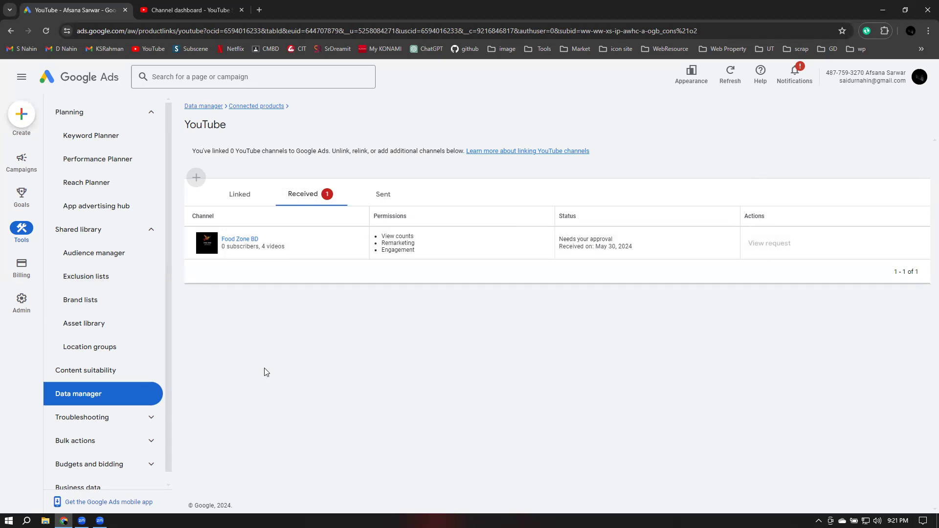
Switch to the other Google Ads account to load its Campaigns list of eight campaigns
{"action": "left_click", "coordinate": [918, 77]}
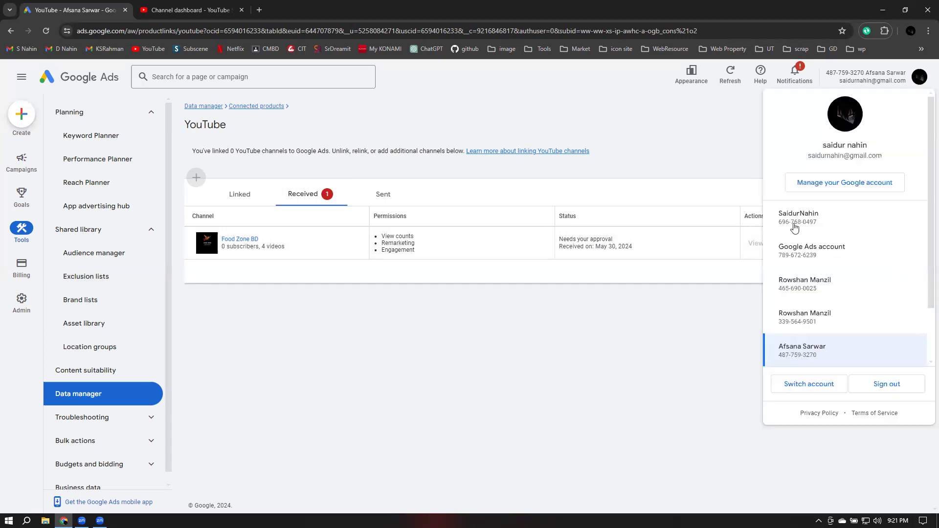
{"action": "left_click", "coordinate": [794, 225]}
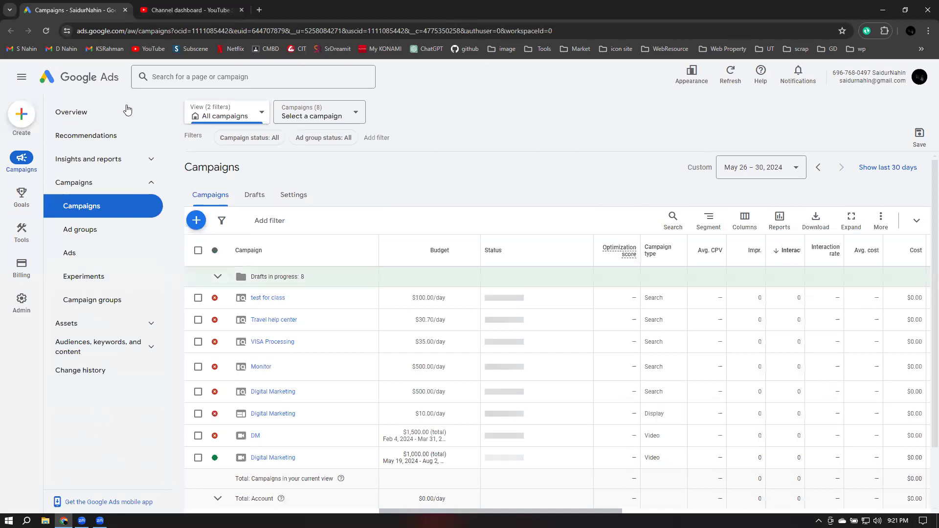
{"action": "left_click", "coordinate": [226, 6]}
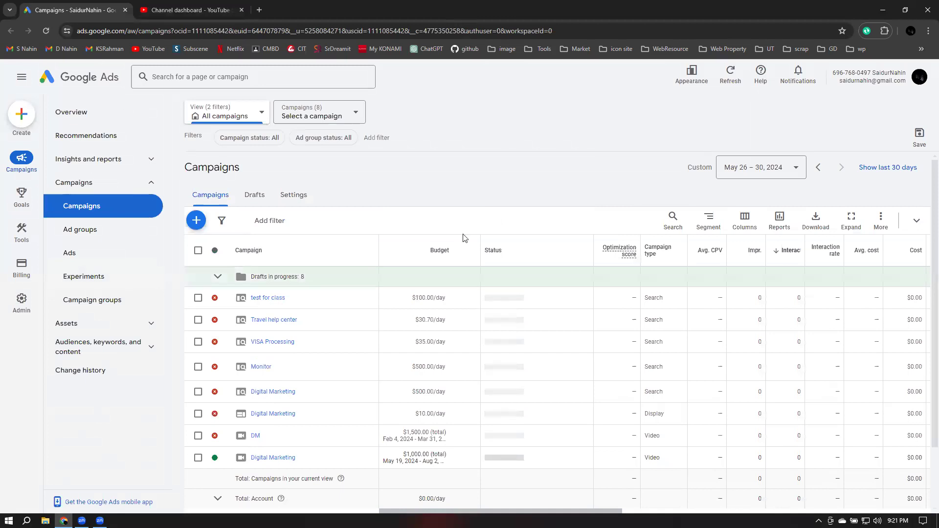
In the channel's advanced settings, start a new Google Ads link and enter the account holder's name
{"action": "left_click", "coordinate": [34, 474]}
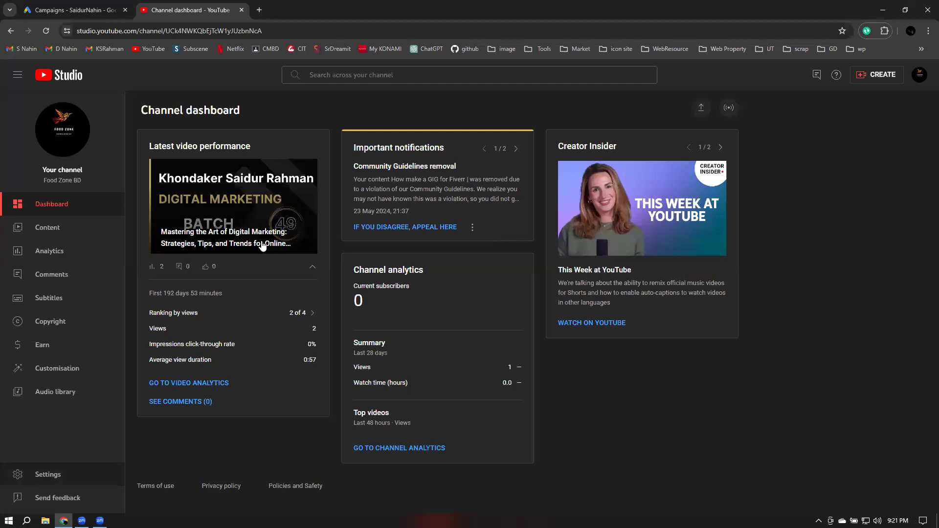
{"action": "left_click", "coordinate": [258, 205]}
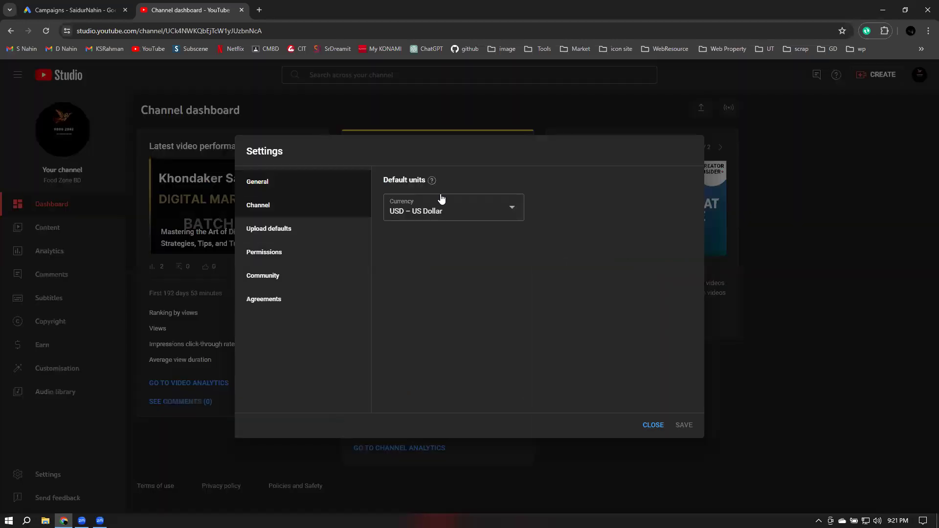
{"action": "left_click", "coordinate": [465, 185]}
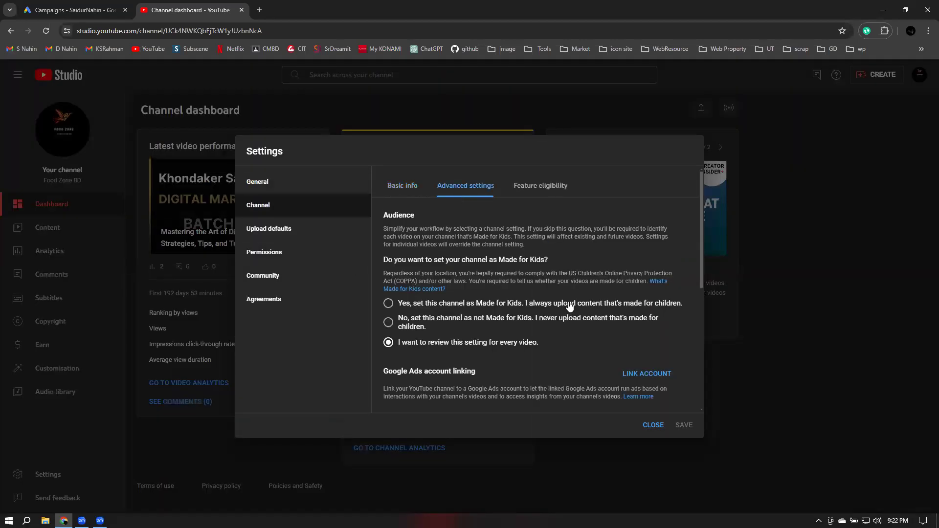
{"action": "scroll", "coordinate": [568, 306], "scroll_direction": "down", "scroll_amount": 2}
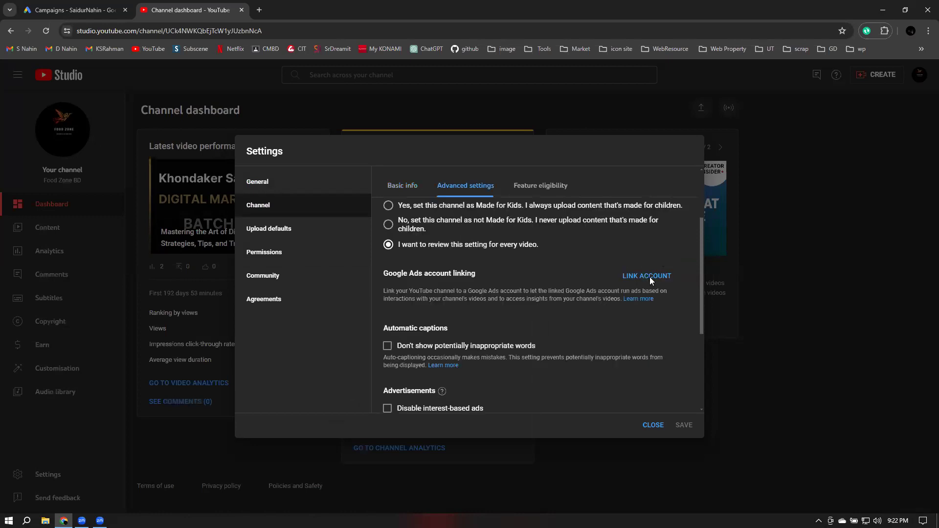
{"action": "left_click", "coordinate": [646, 276]}
{"action": "left_click", "coordinate": [536, 301]}
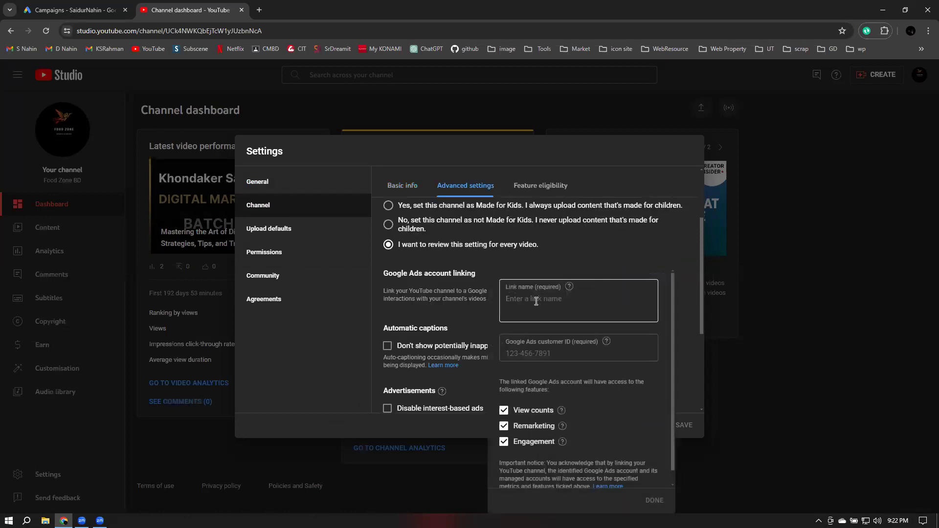
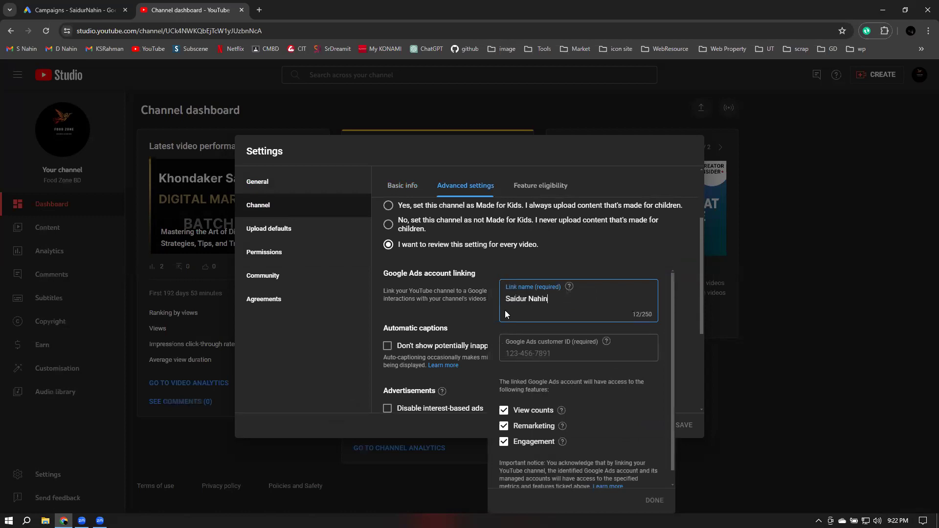
{"action": "left_click", "coordinate": [627, 351]}
Copy the customer ID from the Google Ads account header
{"action": "left_click", "coordinate": [73, 11]}
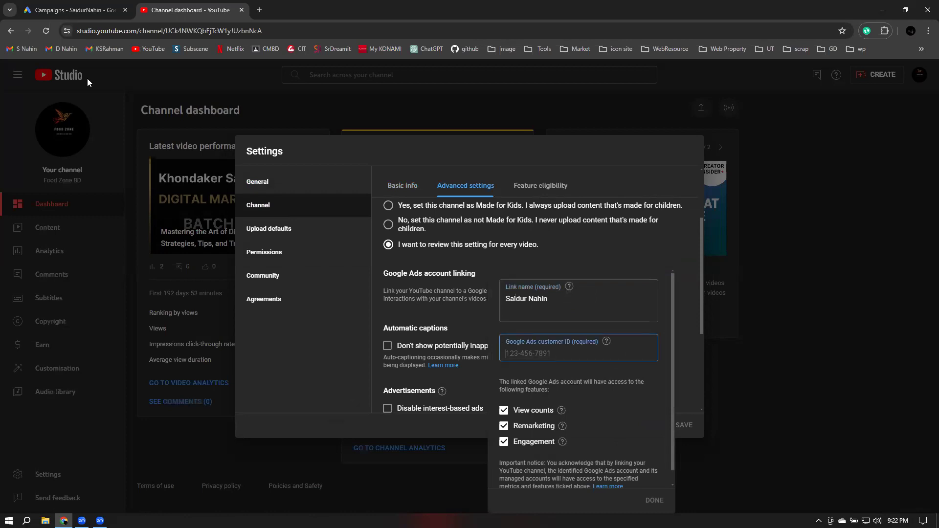
{"action": "left_click_drag", "start_coordinate": [873, 73], "coordinate": [834, 74]}
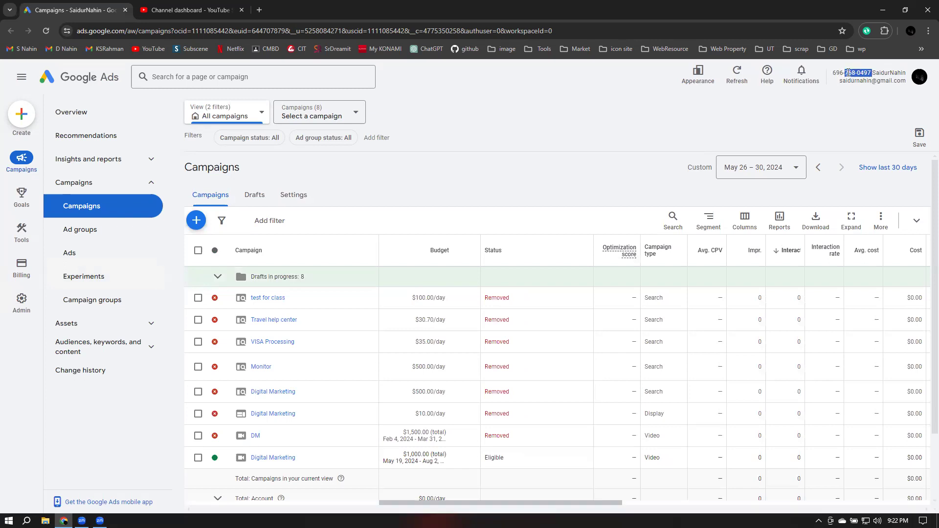
{"action": "left_click", "coordinate": [842, 73]}
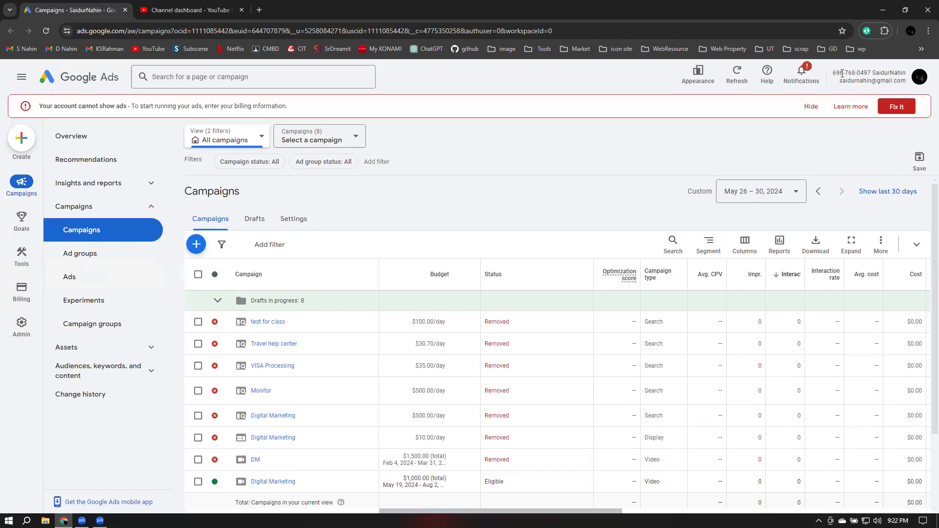
{"action": "double_click", "coordinate": [842, 73]}
{"action": "key", "text": "ctrl+c"}
{"action": "right_click", "coordinate": [694, 74]}
Paste the customer ID into the link, confirm it, and save the channel settings
{"action": "left_click", "coordinate": [220, 9]}
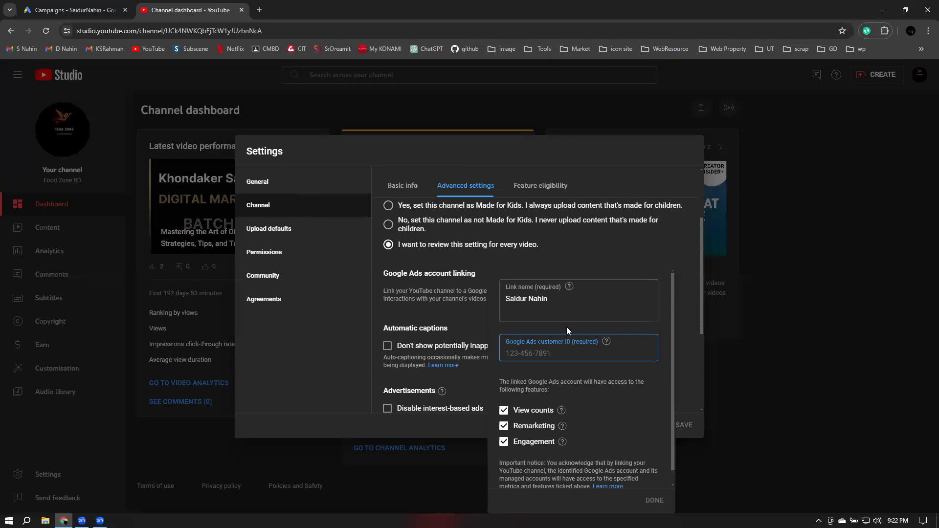
{"action": "right_click", "coordinate": [548, 346]}
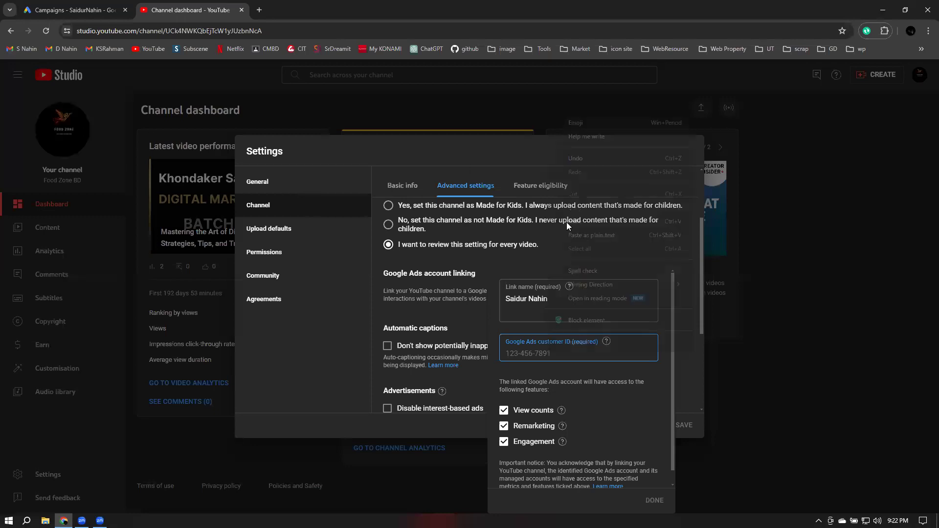
{"action": "left_click", "coordinate": [566, 222]}
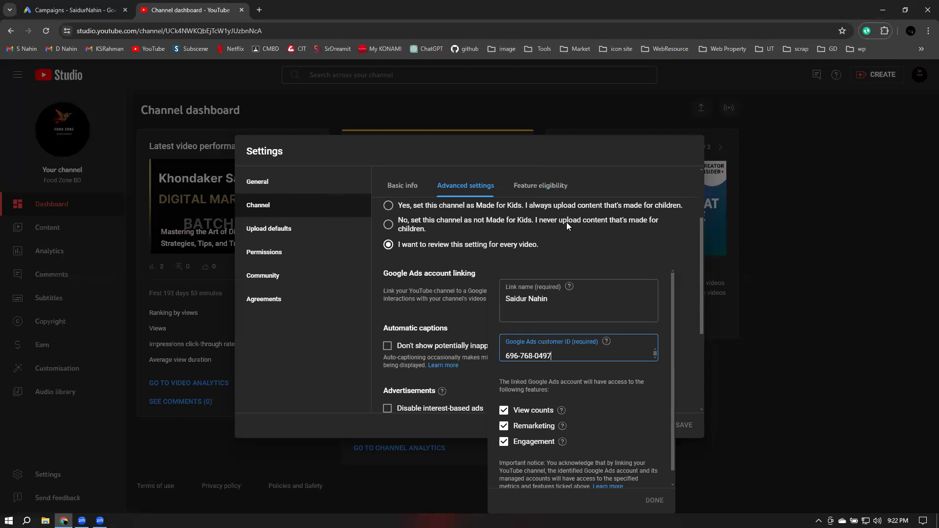
{"action": "left_click", "coordinate": [506, 357]}
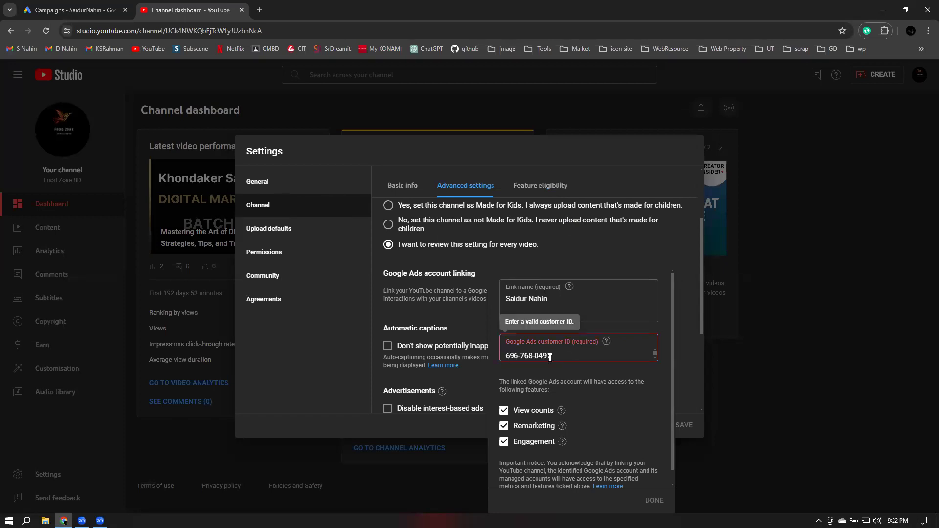
{"action": "key", "text": "BackSpace"}
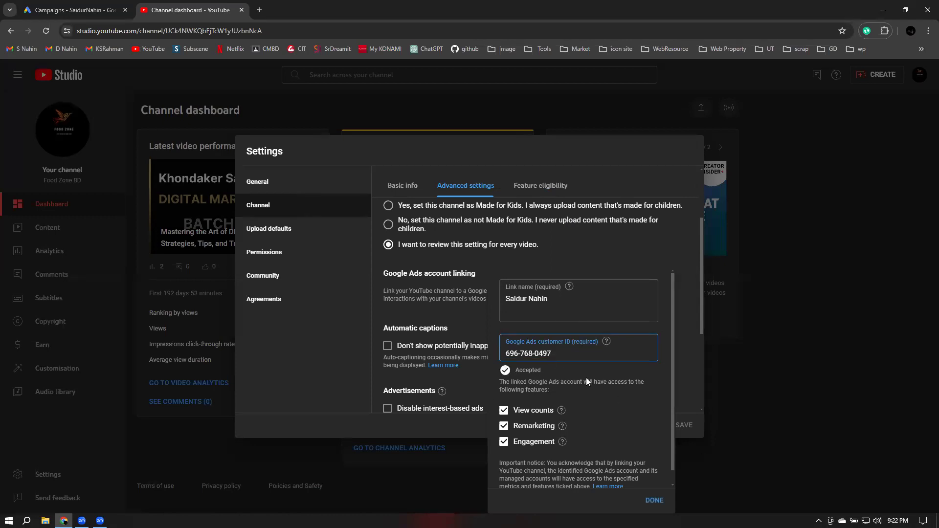
{"action": "left_click", "coordinate": [654, 500]}
{"action": "left_click", "coordinate": [683, 424]}
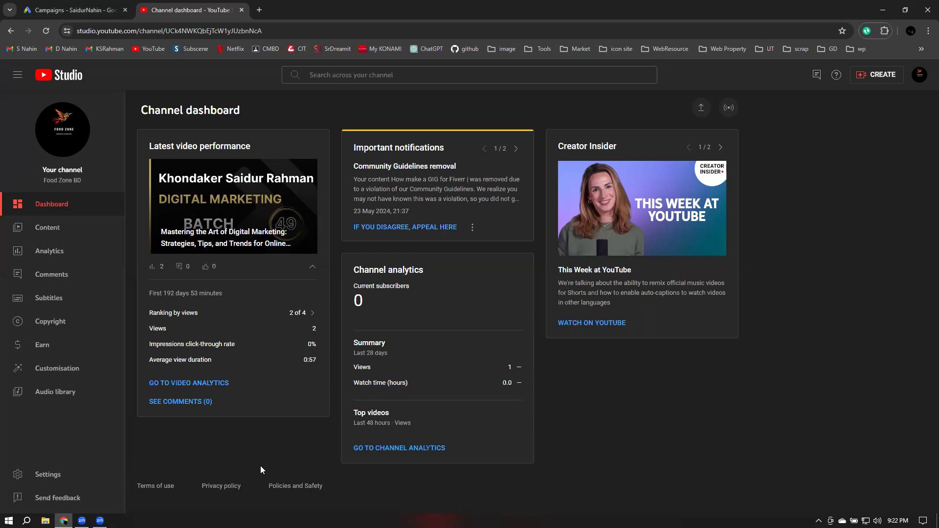
Open Google Ads' Data manager from Tools and dismiss the billing warning
{"action": "left_click", "coordinate": [67, 9]}
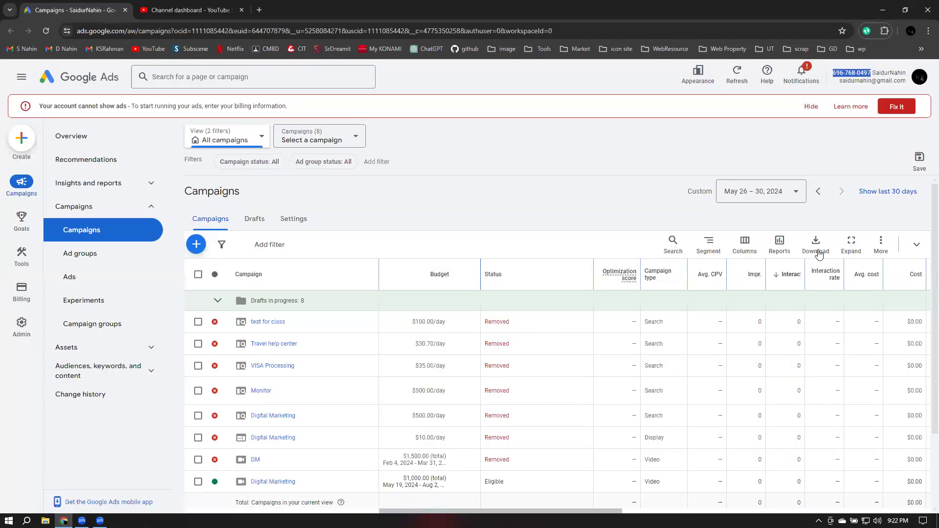
{"action": "left_click", "coordinate": [23, 267]}
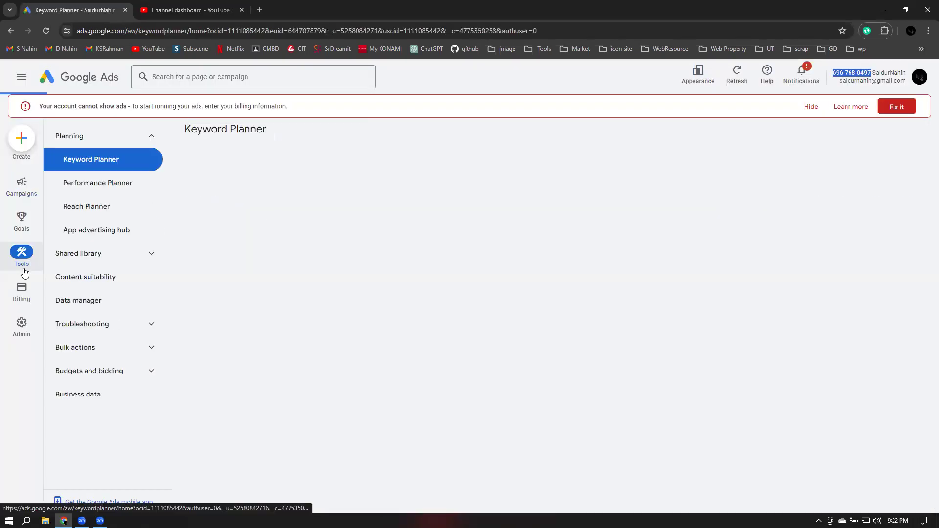
{"action": "left_click", "coordinate": [86, 303]}
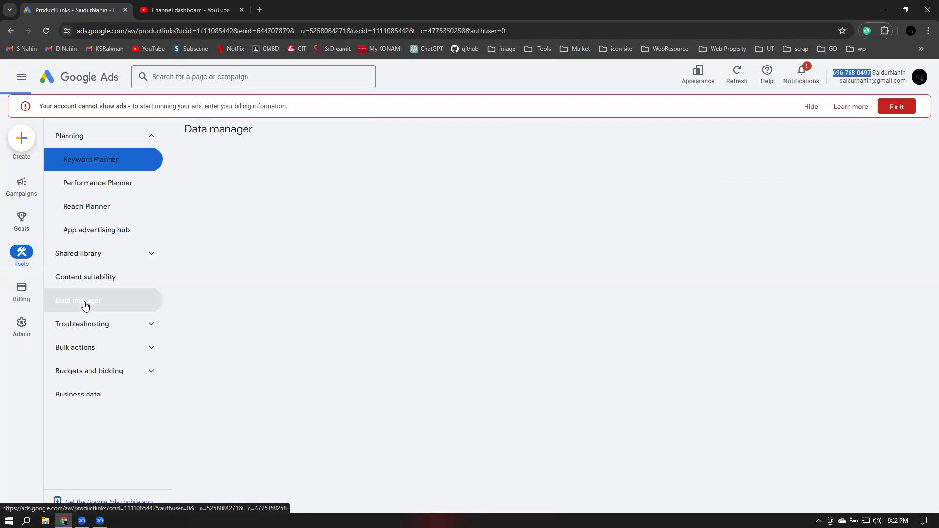
{"action": "left_click", "coordinate": [812, 108]}
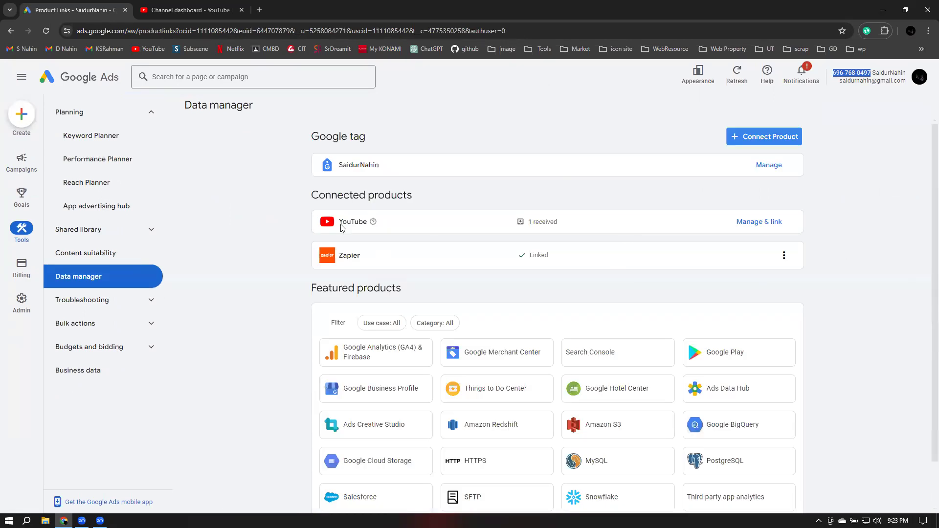
Approve the Food Zone BD channel's link request under YouTube's received requests
{"action": "left_click", "coordinate": [765, 225]}
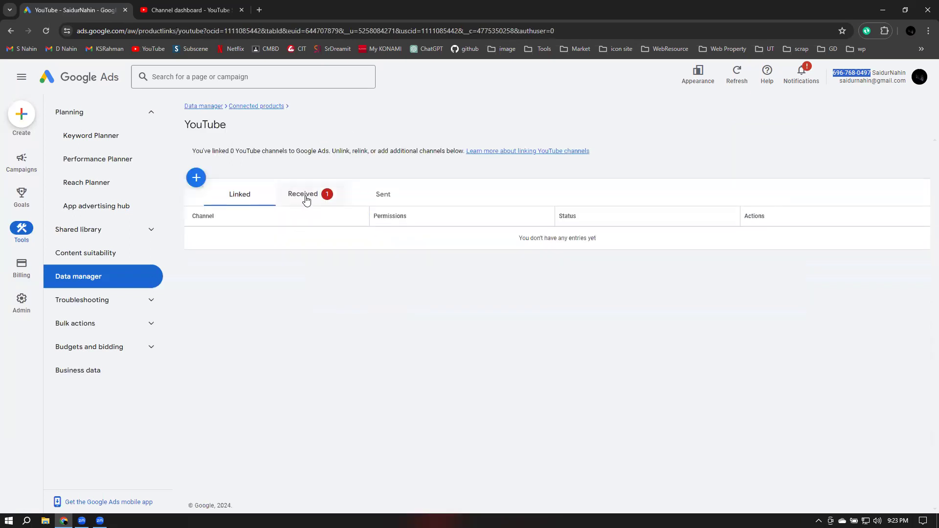
{"action": "left_click", "coordinate": [306, 199]}
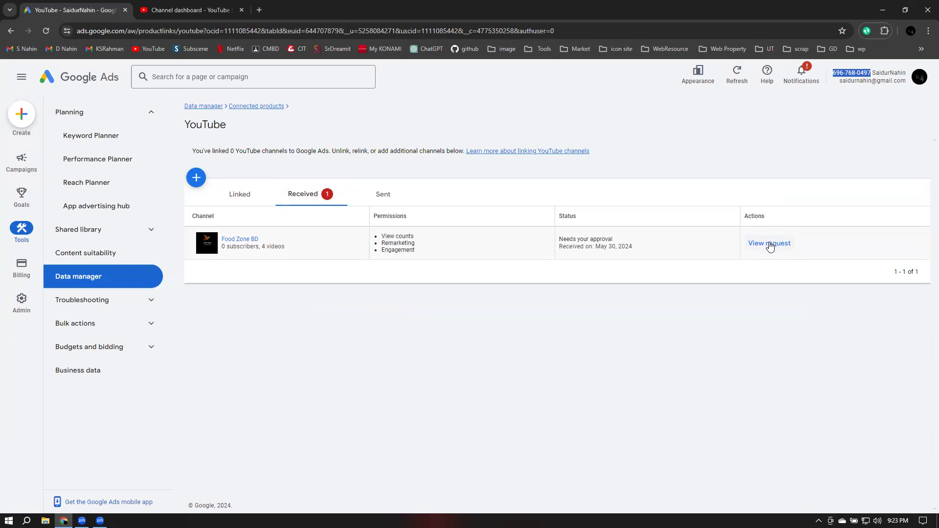
{"action": "left_click", "coordinate": [769, 244]}
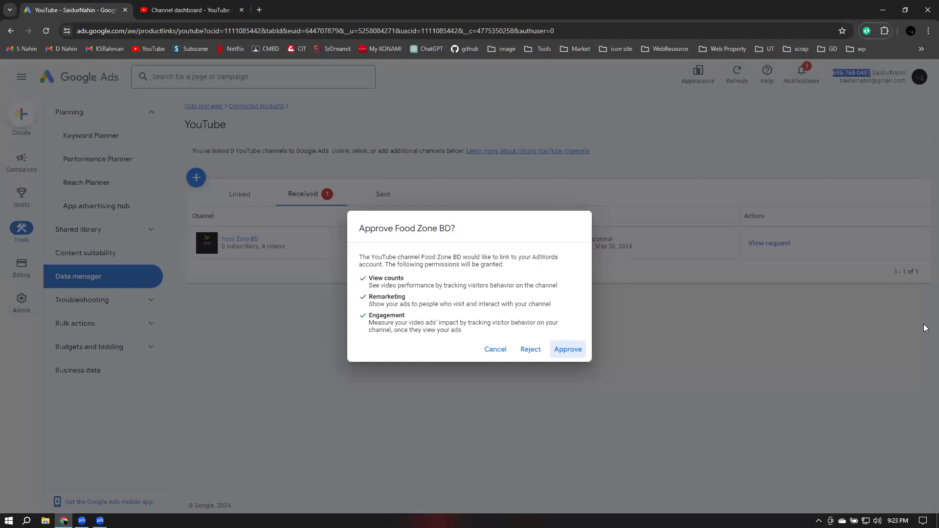
{"action": "left_click", "coordinate": [579, 351]}
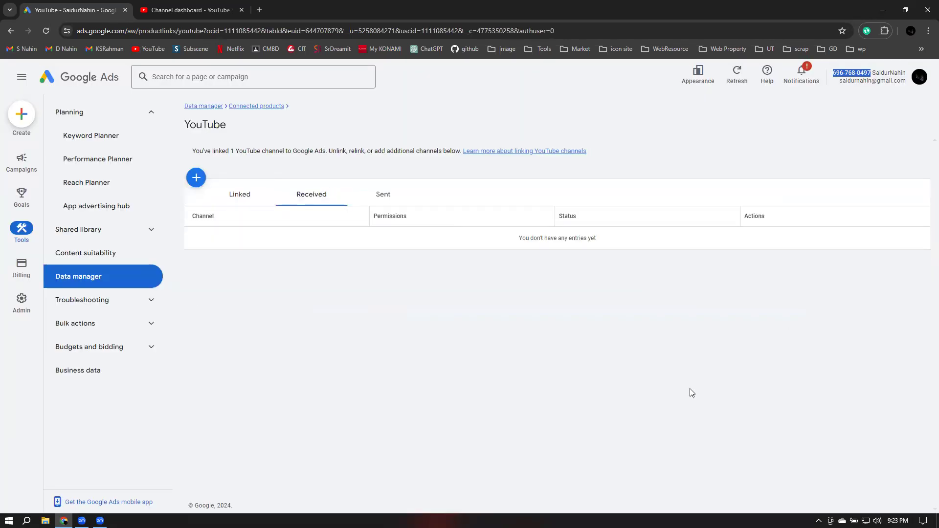
{"action": "left_click", "coordinate": [317, 353]}
Load youtube.com in a new browser tab
{"action": "left_click", "coordinate": [230, 13]}
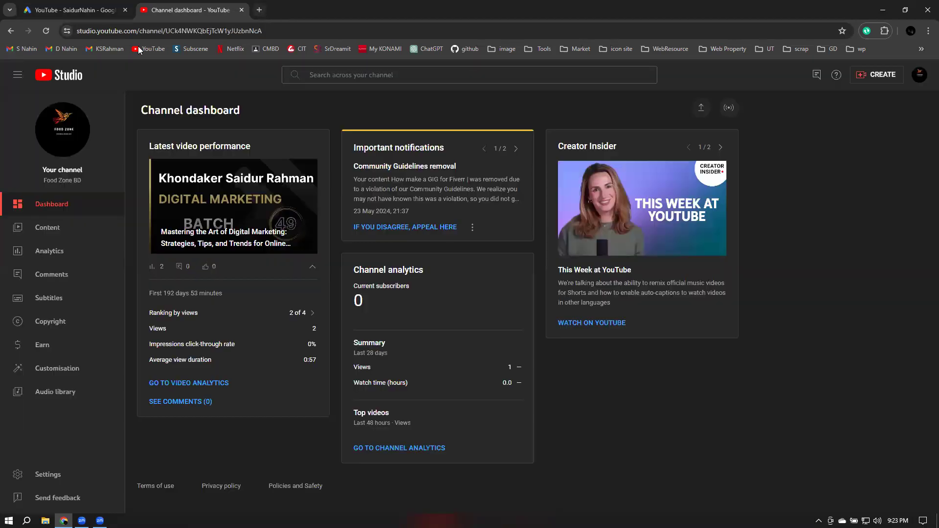
{"action": "key", "text": "ctrl+t"}
{"action": "type", "text": "youtube.com"}
{"action": "key", "text": "Return"}
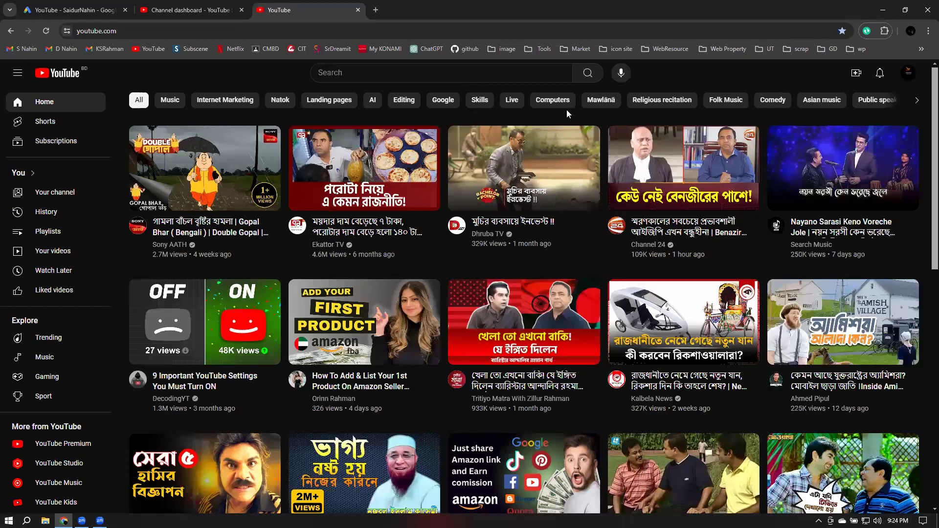
Switch YouTube to the personal account's own channel, then return to the Google Ads tab
{"action": "left_click", "coordinate": [905, 72]}
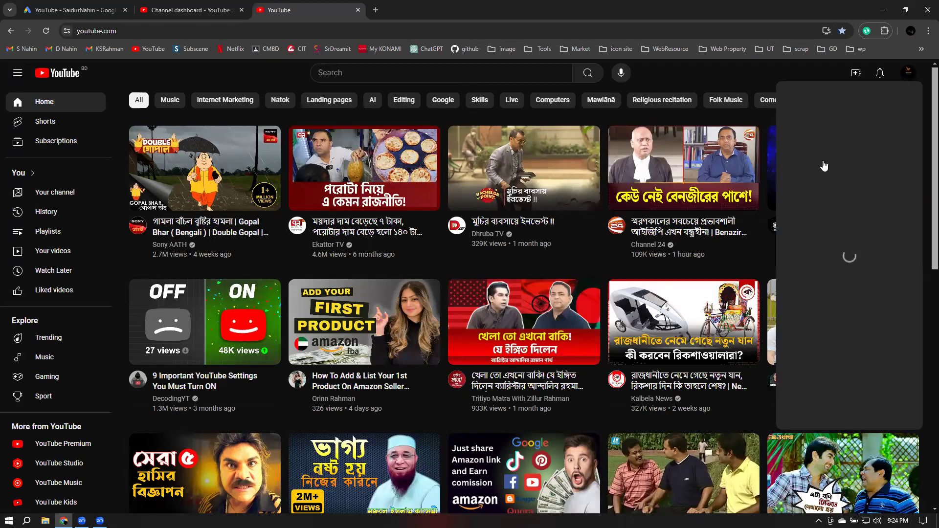
{"action": "left_click", "coordinate": [824, 166]}
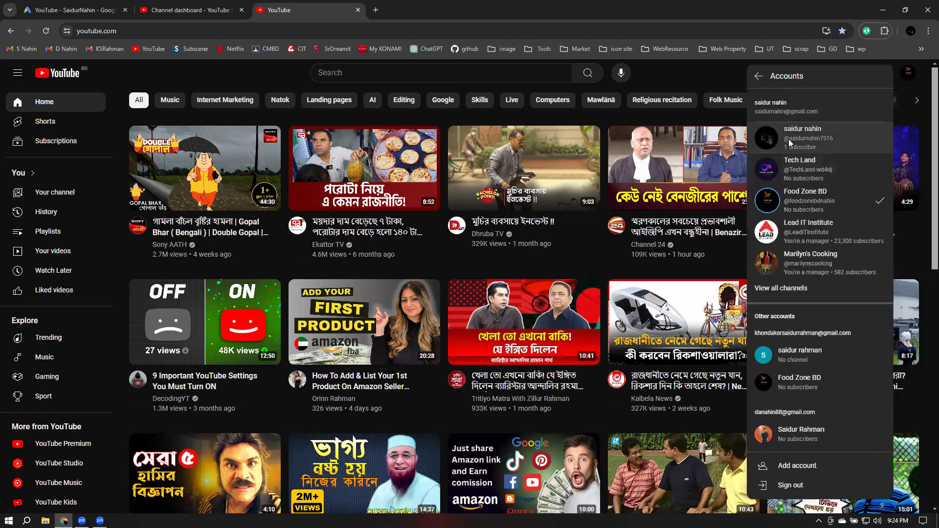
{"action": "left_click", "coordinate": [788, 139]}
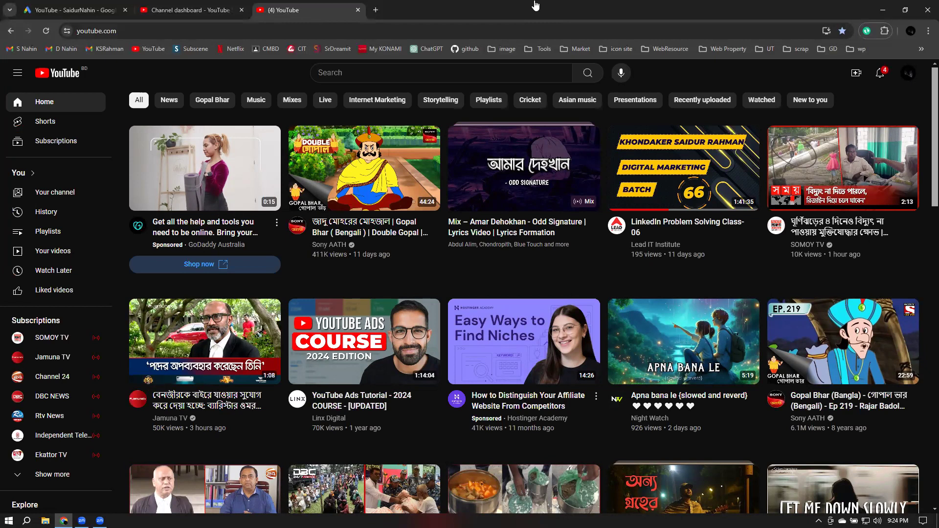
{"action": "left_click", "coordinate": [207, 6]}
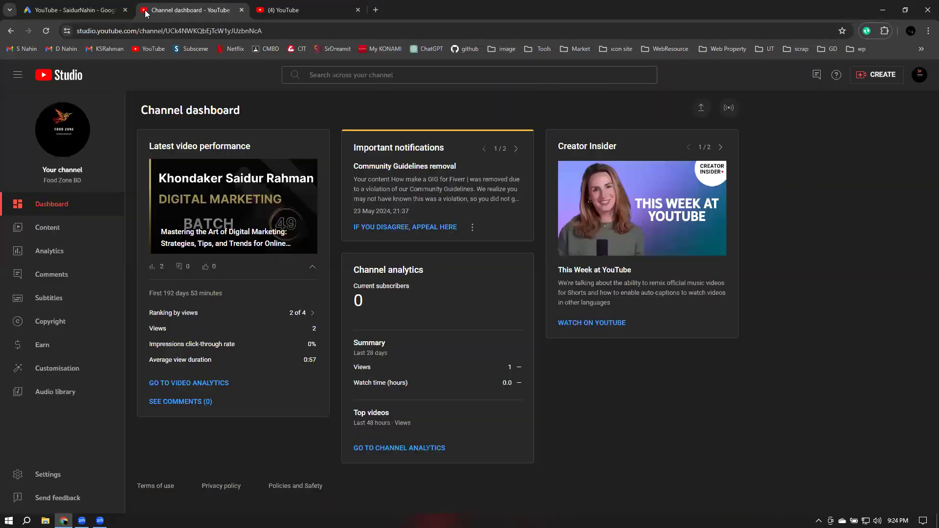
{"action": "key", "text": "ctrl+shift+Tab"}
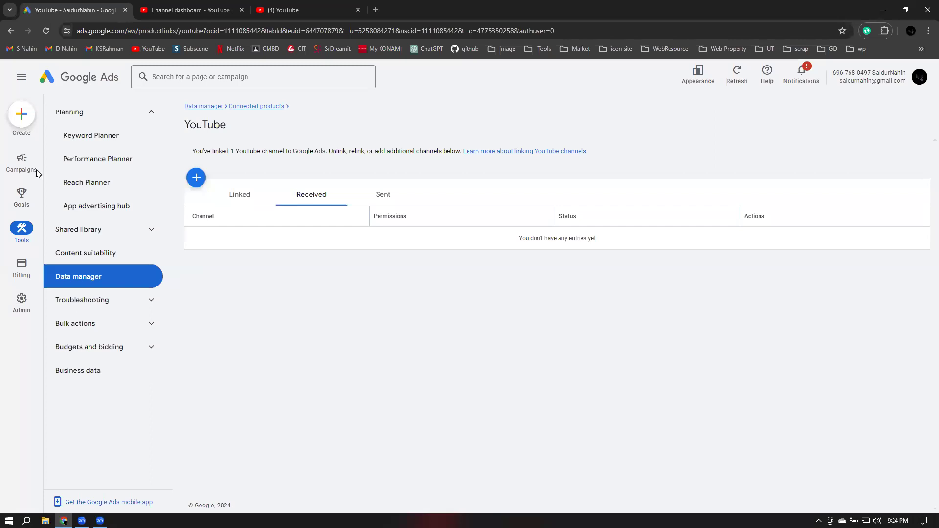
Use the Create (+) button to begin a new campaign
{"action": "left_click", "coordinate": [22, 116]}
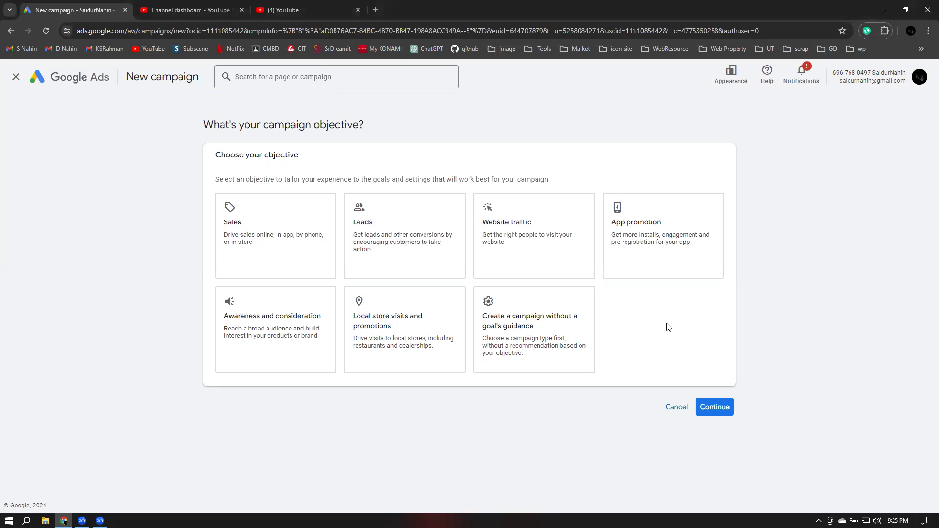
Choose the Awareness and consideration objective with the Demand Gen campaign type
{"action": "left_click", "coordinate": [644, 277]}
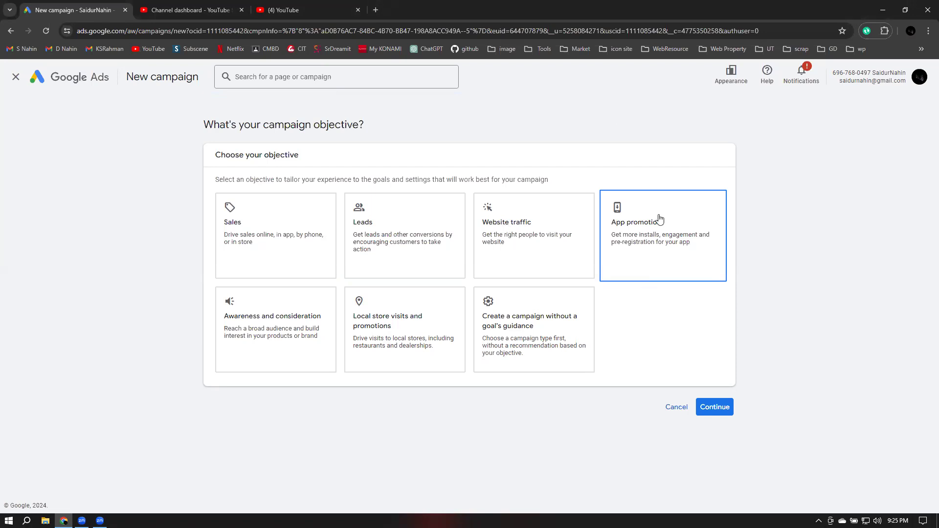
{"action": "left_click", "coordinate": [244, 323]}
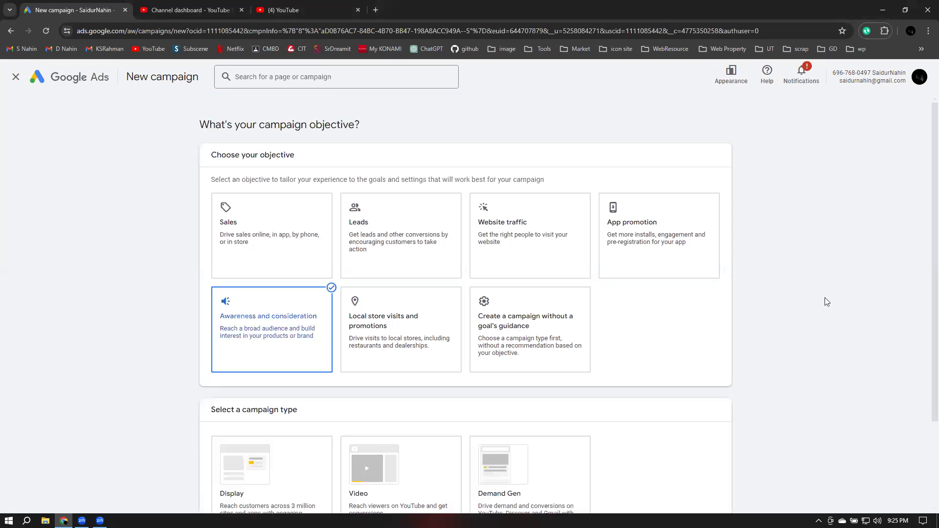
{"action": "scroll", "coordinate": [827, 302], "scroll_direction": "down", "scroll_amount": 2}
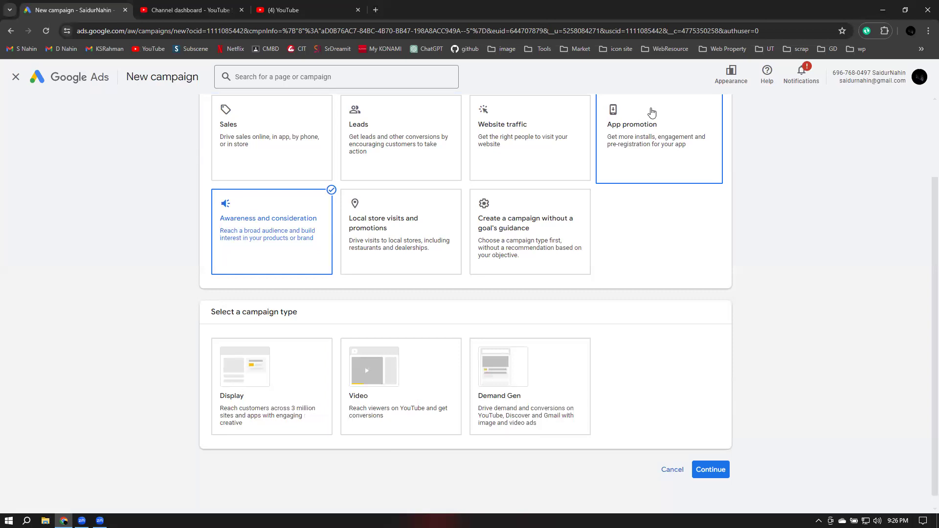
{"action": "left_click", "coordinate": [329, 356]}
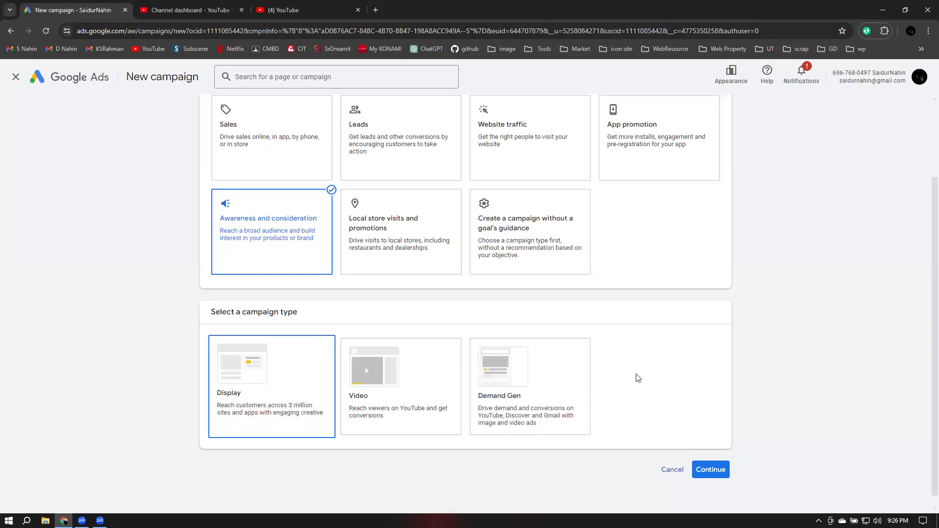
{"action": "left_click", "coordinate": [516, 402]}
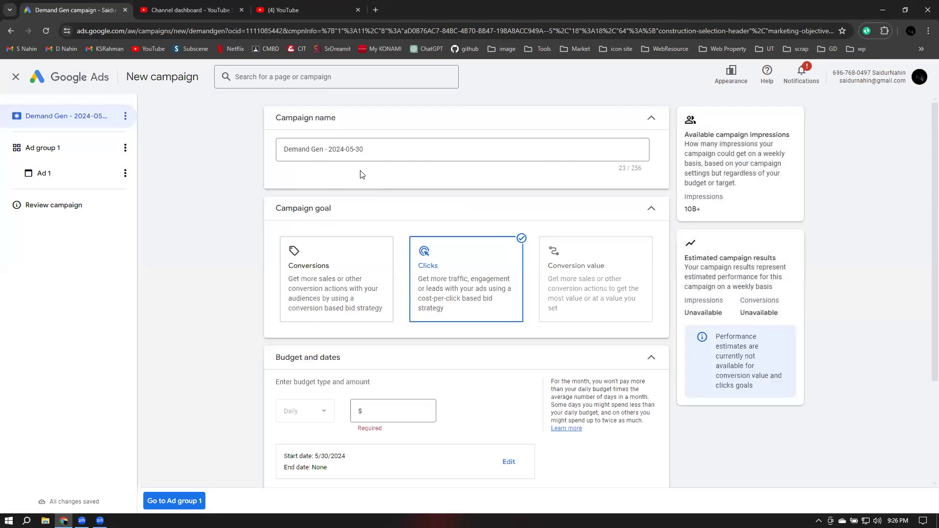
Check the signed-in account details and select the whole campaign name
{"action": "scroll", "coordinate": [619, 334], "scroll_direction": "down", "scroll_amount": 1}
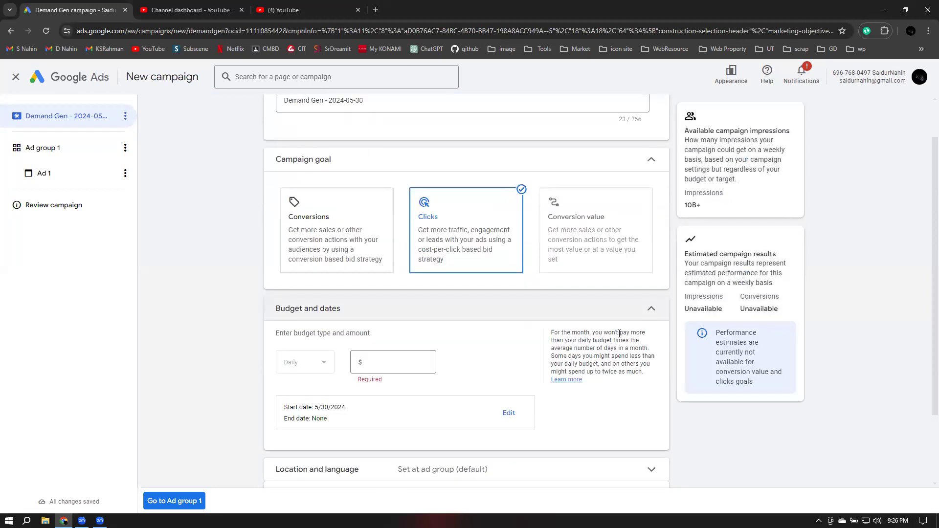
{"action": "scroll", "coordinate": [619, 334], "scroll_direction": "down", "scroll_amount": 2}
{"action": "scroll", "coordinate": [618, 330], "scroll_direction": "up", "scroll_amount": 3}
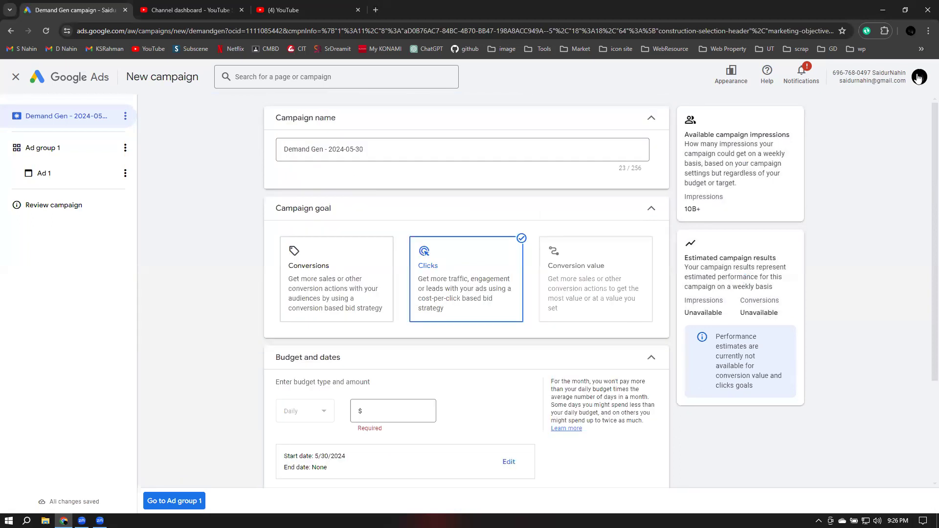
{"action": "left_click", "coordinate": [918, 78]}
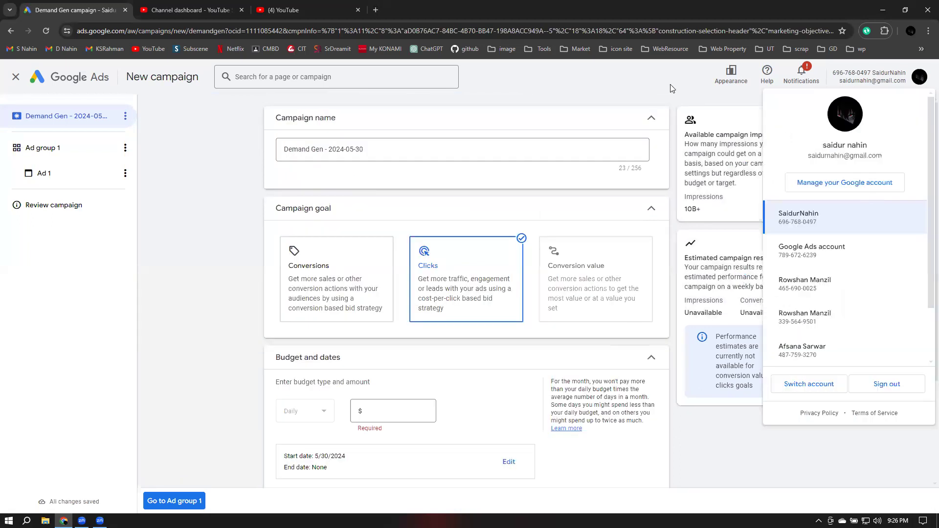
{"action": "left_click", "coordinate": [664, 144]}
{"action": "double_click", "coordinate": [372, 146]}
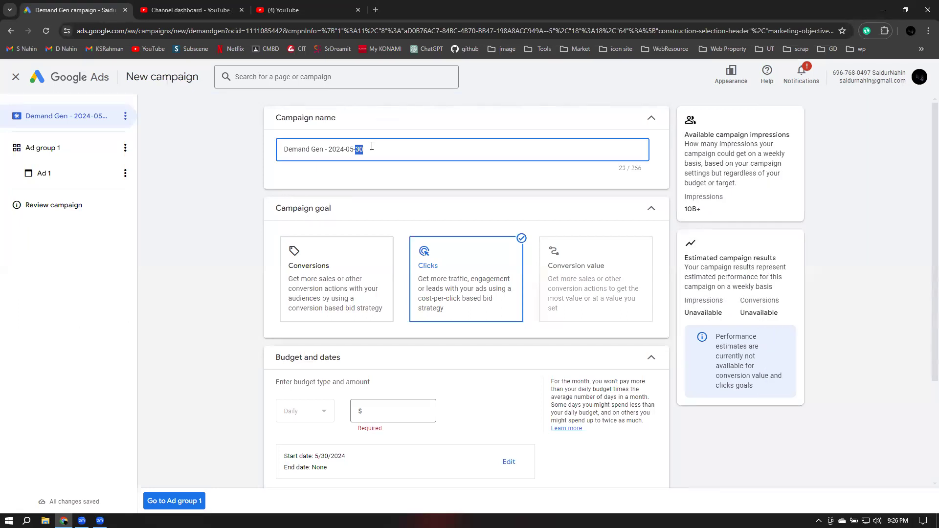
{"action": "key", "text": "ctrl+a"}
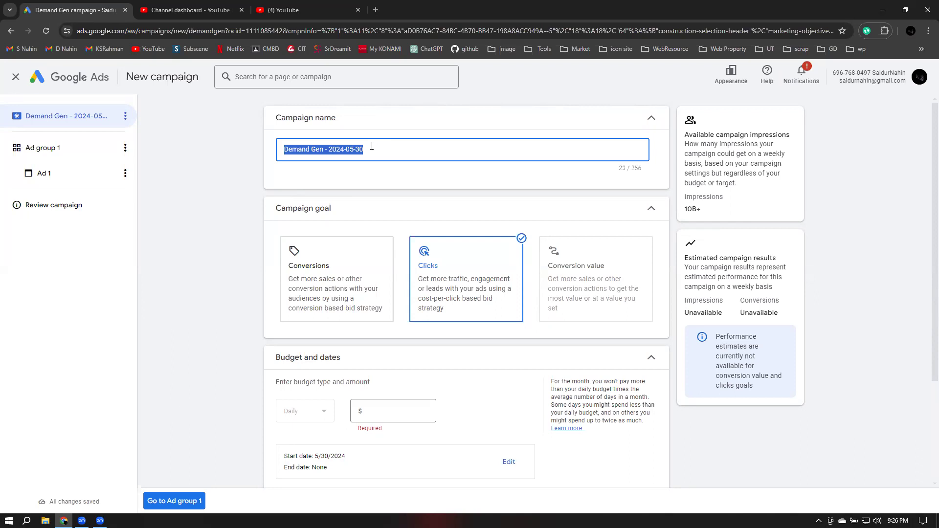
Close the spare YouTube home tab and come back to the Google Ads campaign
{"action": "left_click", "coordinate": [265, 4]}
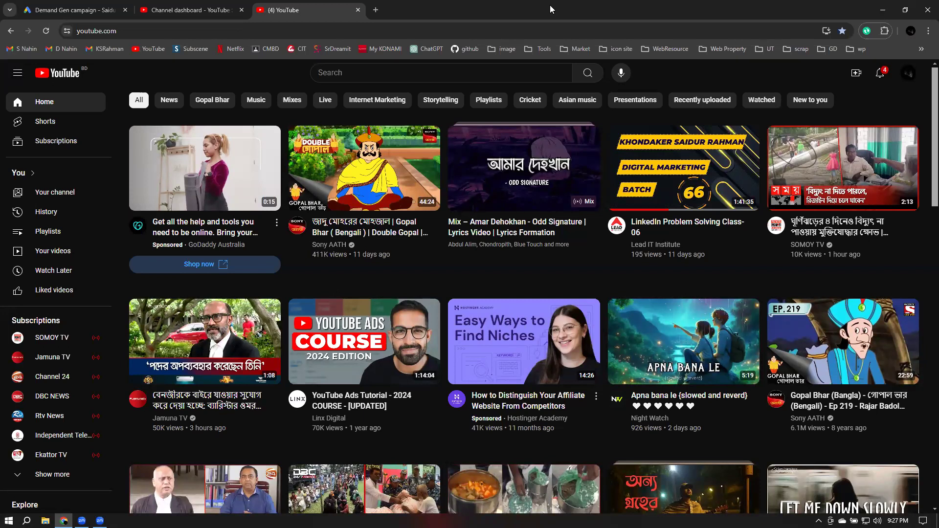
{"action": "left_click", "coordinate": [358, 10]}
{"action": "left_click", "coordinate": [54, 3]}
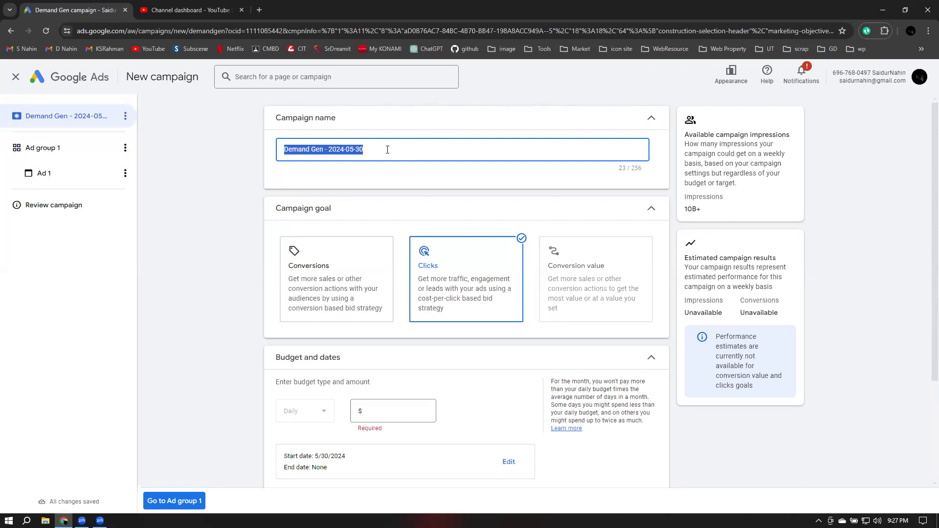
Rename the campaign to 'digital marketing' and keep Clicks as the goal
{"action": "type", "text": "d"}
{"action": "key", "text": "ctrl+a"}
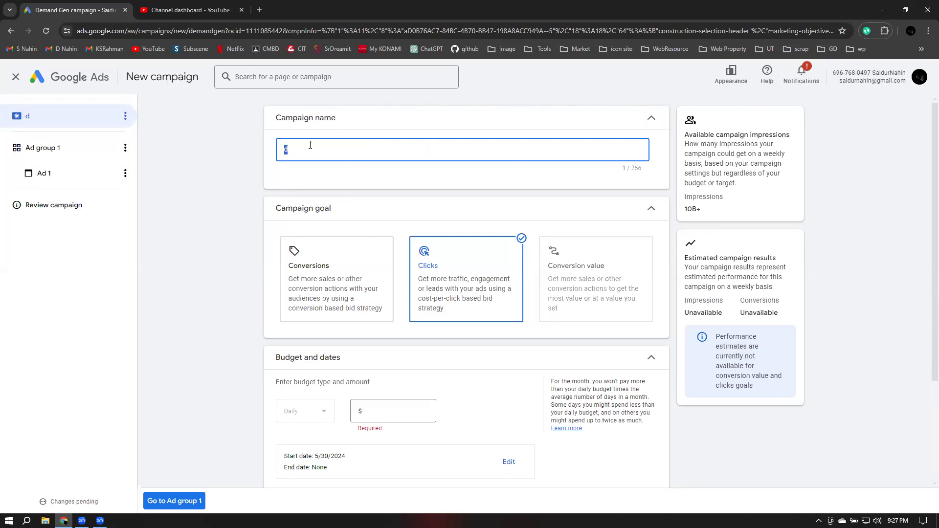
{"action": "left_click", "coordinate": [307, 152]}
{"action": "type", "text": "igital market"}
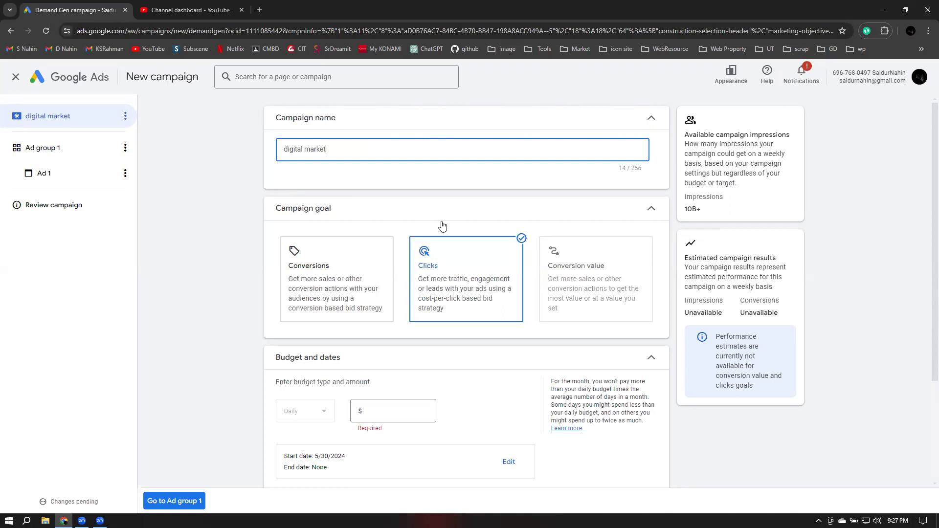
{"action": "type", "text": "ing"}
{"action": "left_click", "coordinate": [653, 127]}
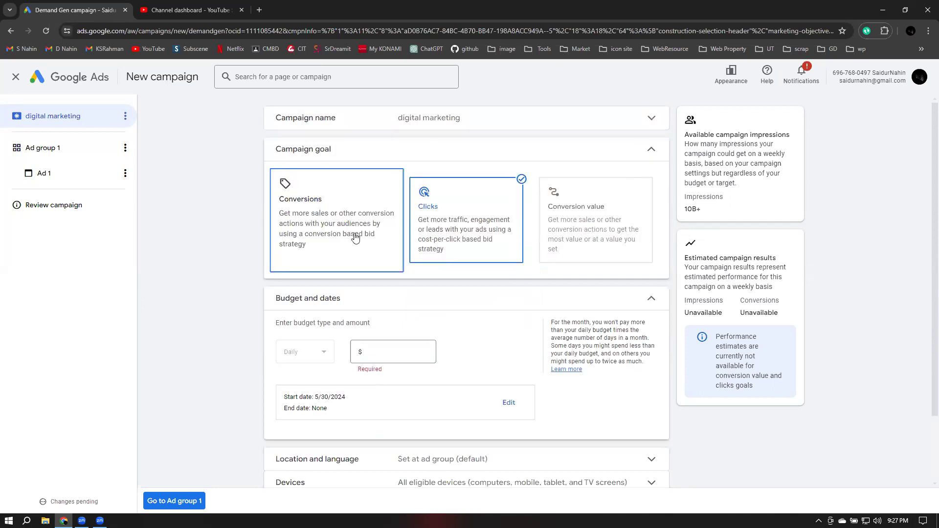
{"action": "left_click", "coordinate": [459, 227]}
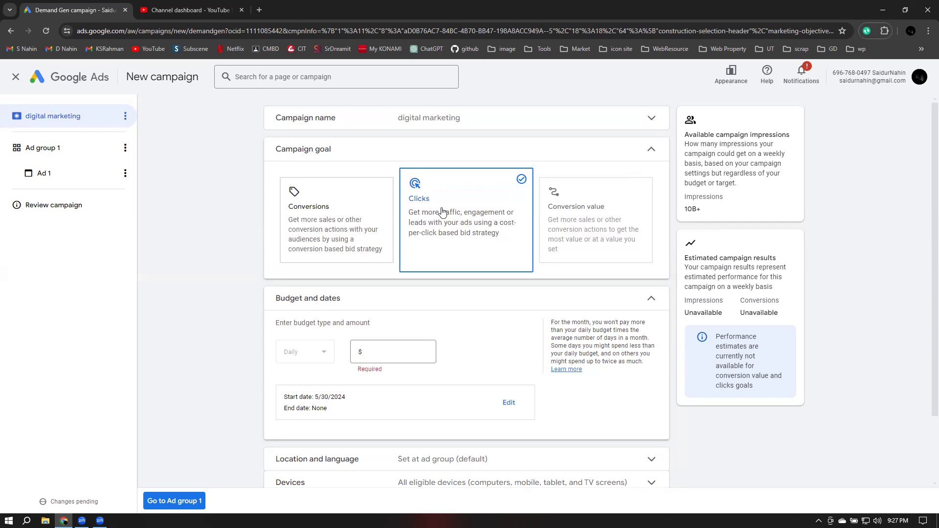
Set the goal to Conversions, using an added Engagements conversion goal instead of Purchases
{"action": "left_click", "coordinate": [342, 225]}
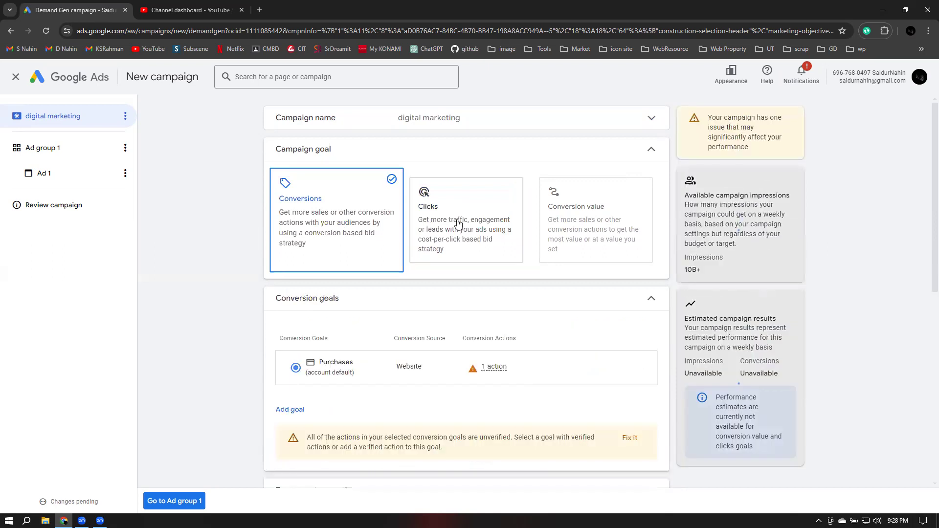
{"action": "left_click", "coordinate": [458, 224]}
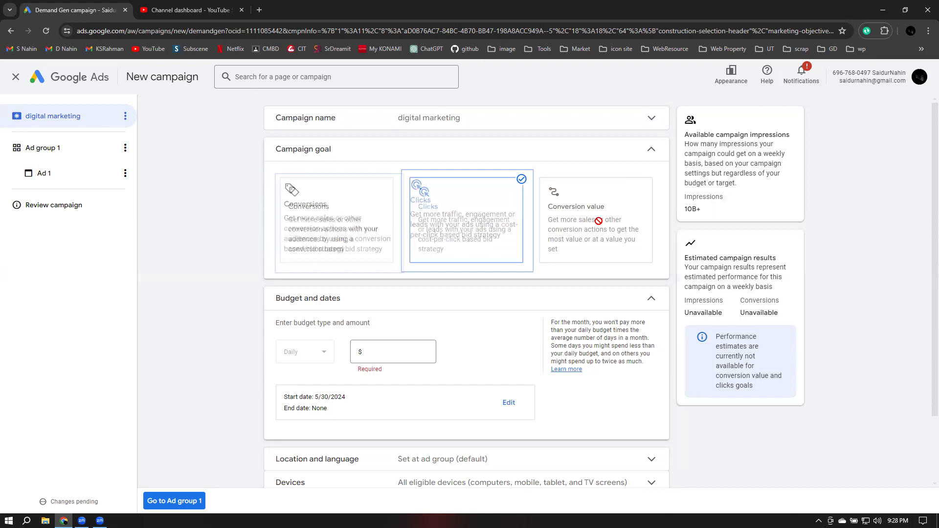
{"action": "left_click", "coordinate": [338, 224]}
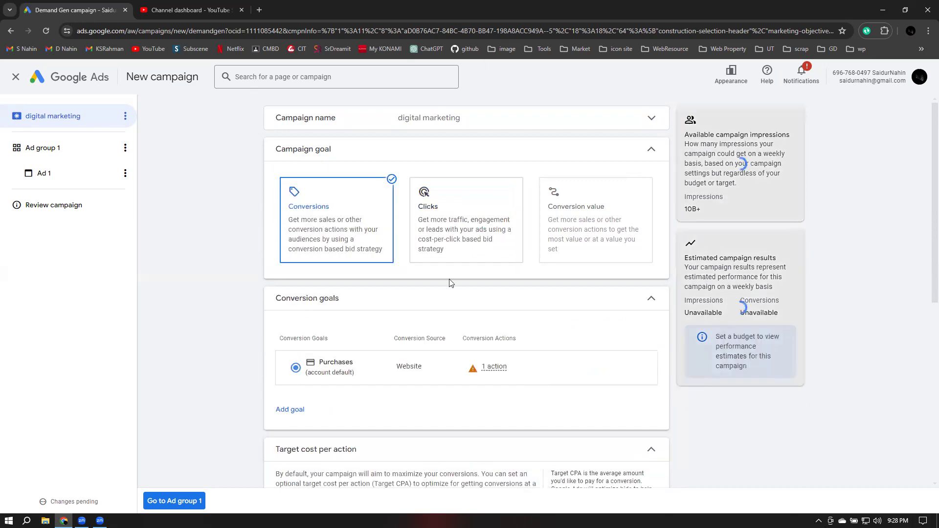
{"action": "scroll", "coordinate": [450, 277], "scroll_direction": "down", "scroll_amount": 2}
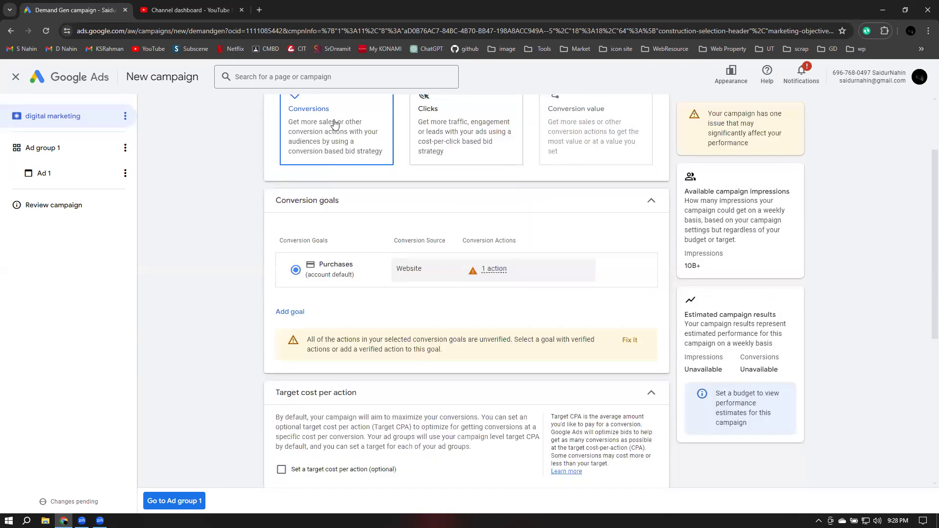
{"action": "scroll", "coordinate": [334, 128], "scroll_direction": "up", "scroll_amount": 1}
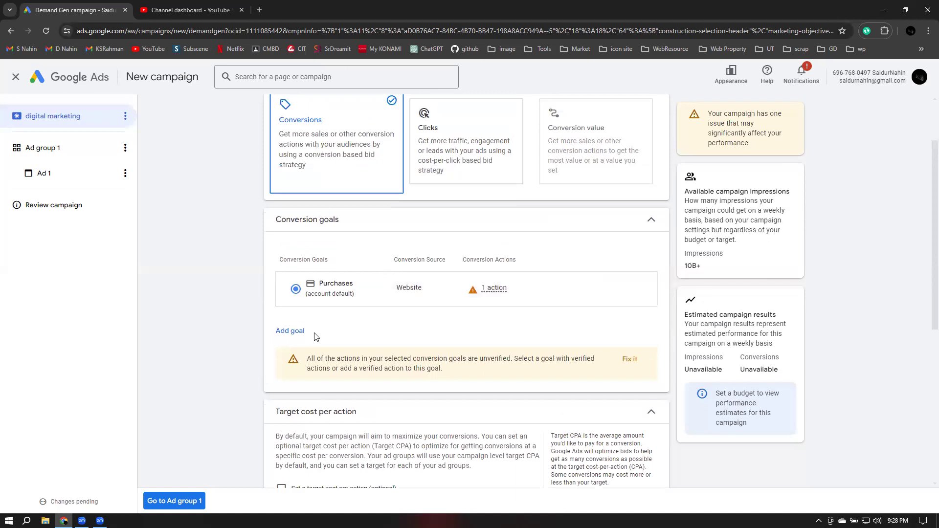
{"action": "left_click", "coordinate": [296, 331]}
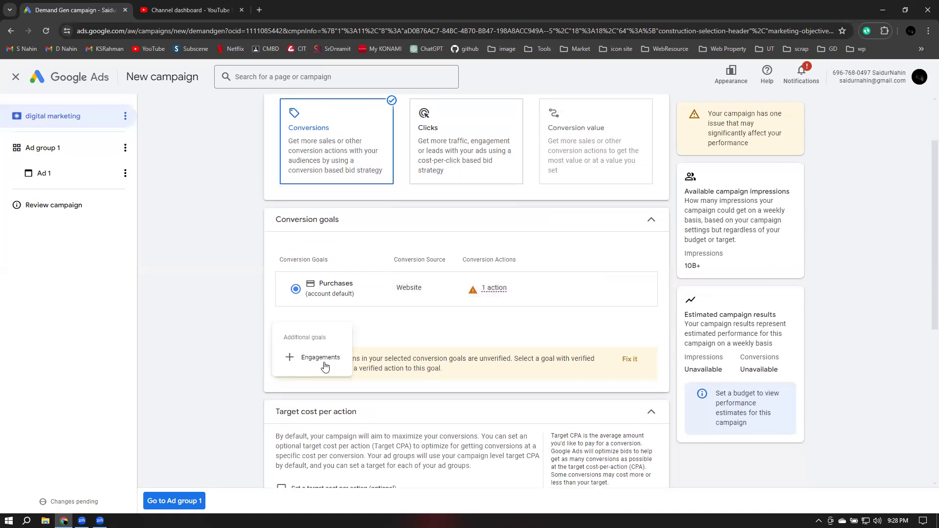
{"action": "left_click", "coordinate": [325, 366]}
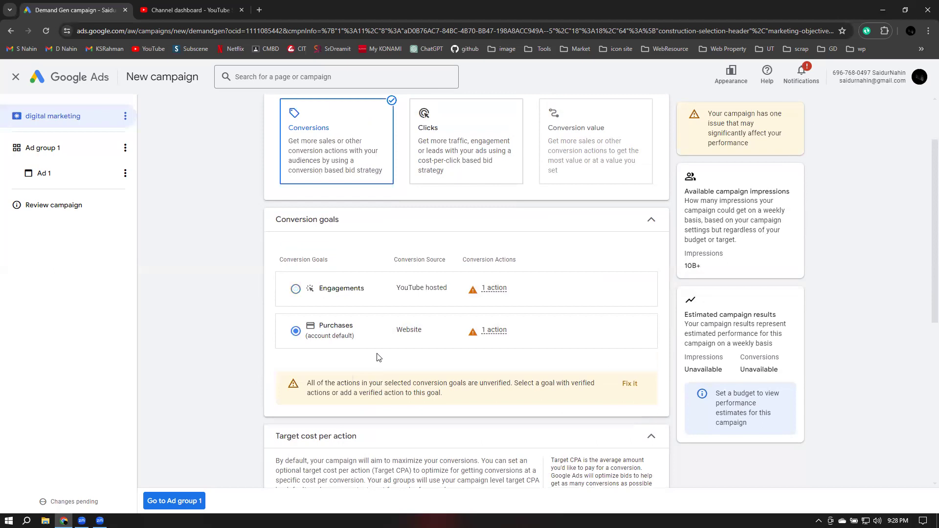
{"action": "left_click", "coordinate": [296, 290]}
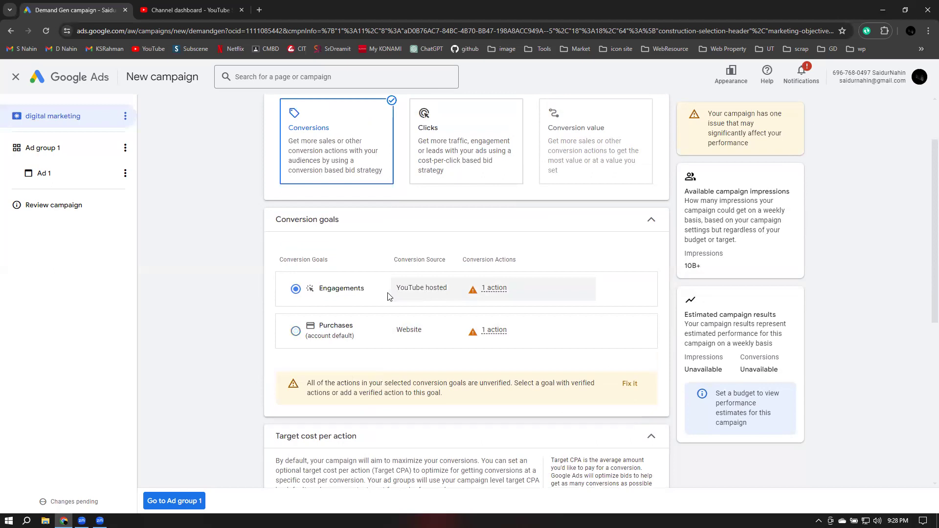
{"action": "mouse_move", "coordinate": [387, 296]}
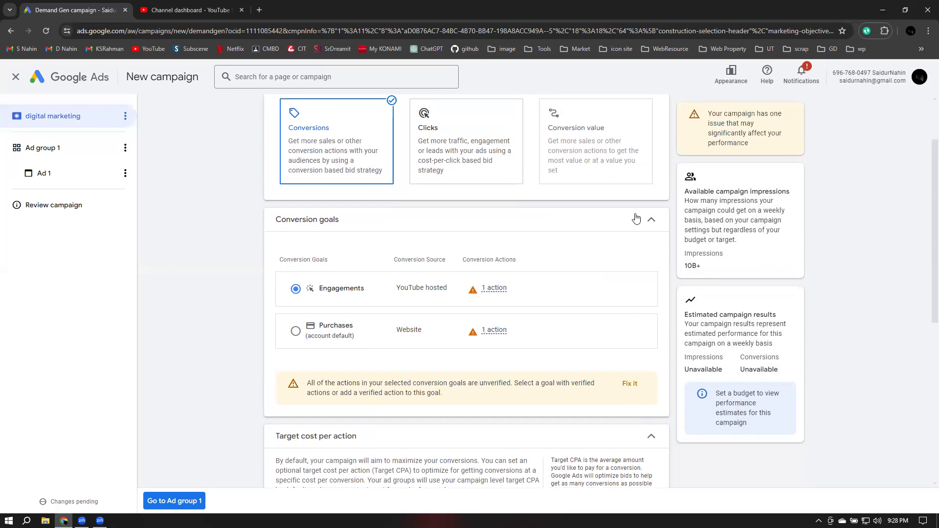
{"action": "left_click", "coordinate": [607, 246]}
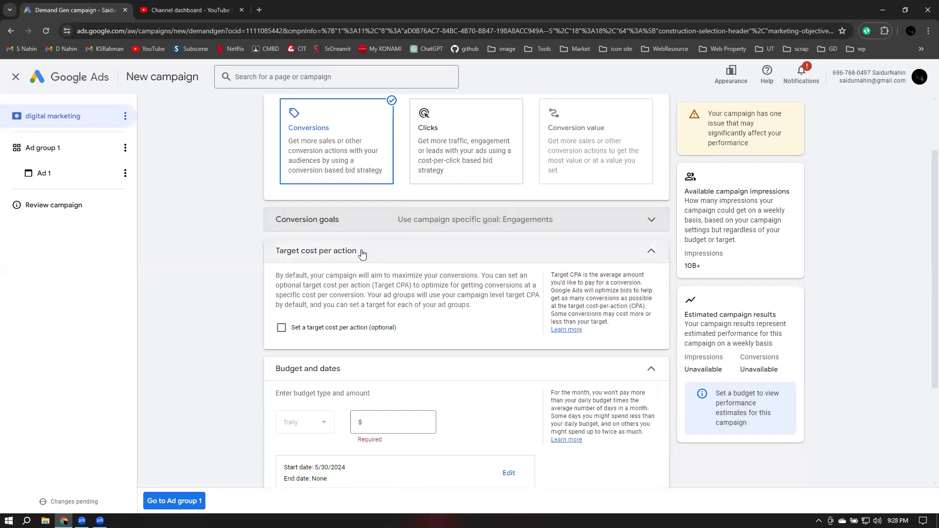
Turn on a target cost per action and set it to $5.00, replacing 0.02
{"action": "left_click", "coordinate": [282, 328]}
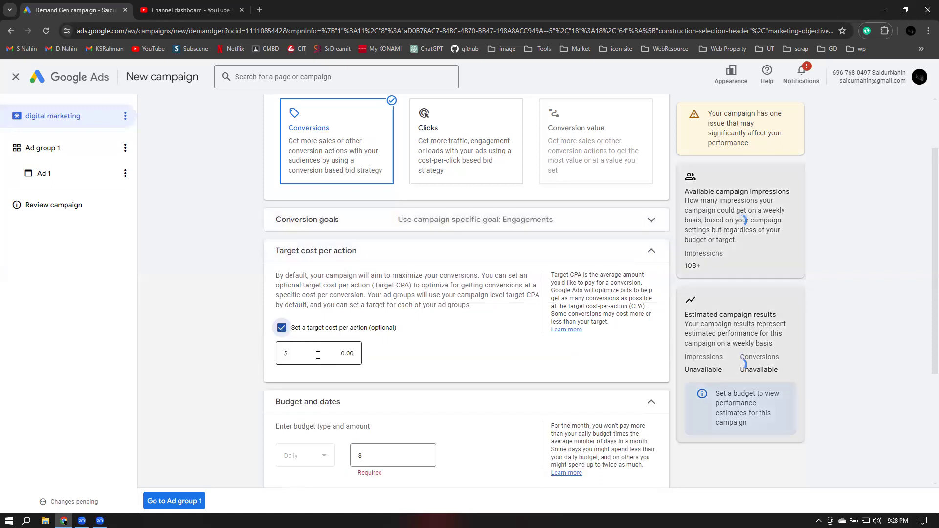
{"action": "left_click", "coordinate": [318, 355]}
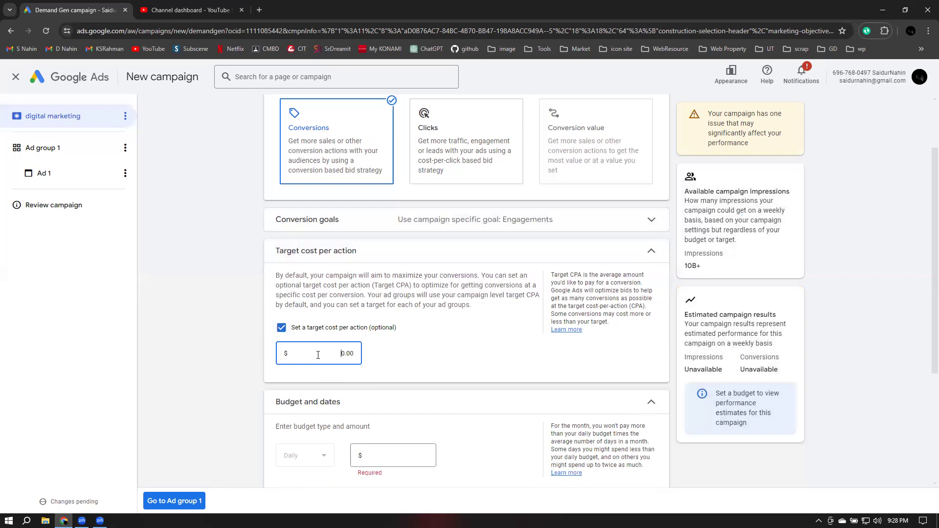
{"action": "type", "text": "0.02"}
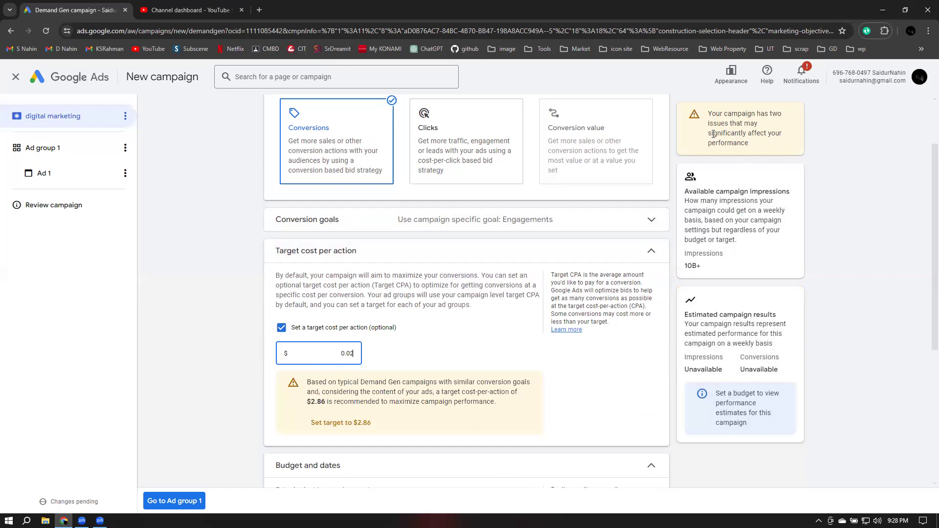
{"action": "left_click_drag", "start_coordinate": [703, 134], "coordinate": [748, 143]}
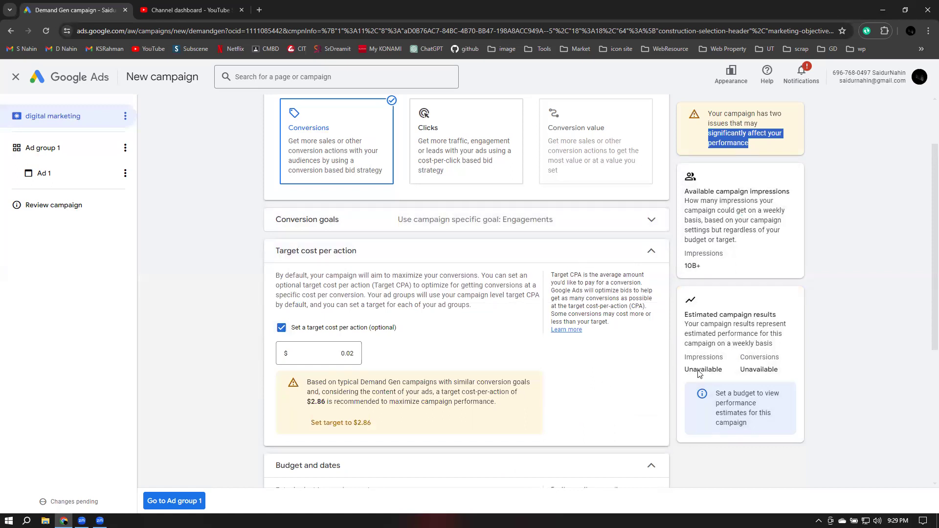
{"action": "left_click", "coordinate": [749, 160]}
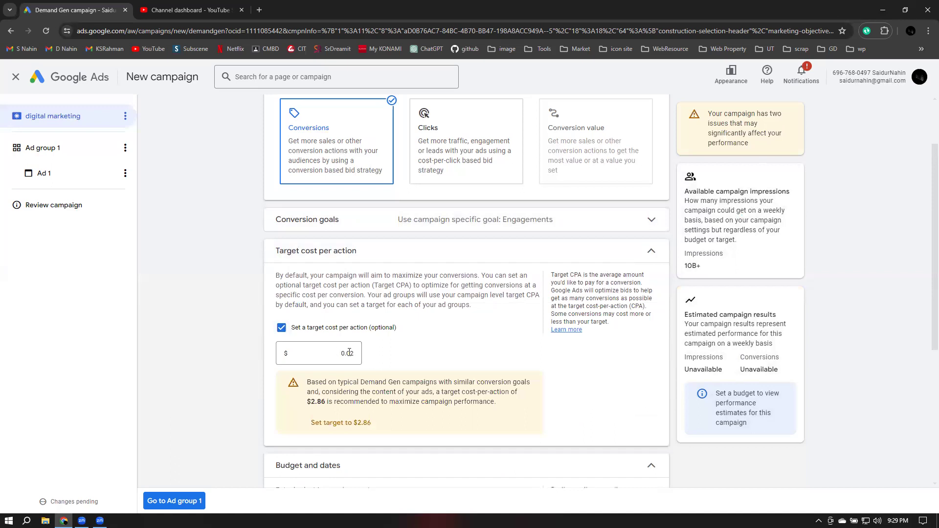
{"action": "left_click", "coordinate": [332, 355]}
{"action": "key", "text": "BackSpace"}
{"action": "key", "text": "BackSpace"}
{"action": "key", "text": "BackSpace"}
{"action": "key", "text": "BackSpace"}
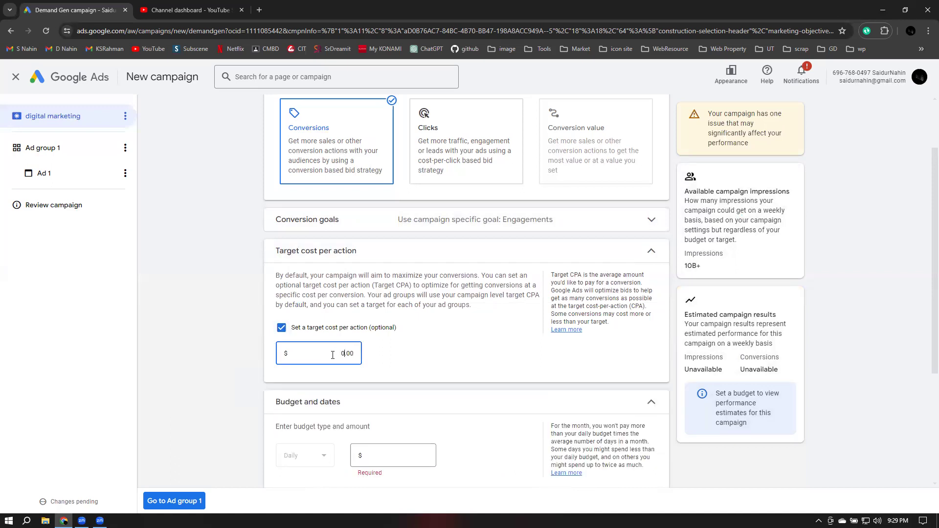
{"action": "type", "text": "5"}
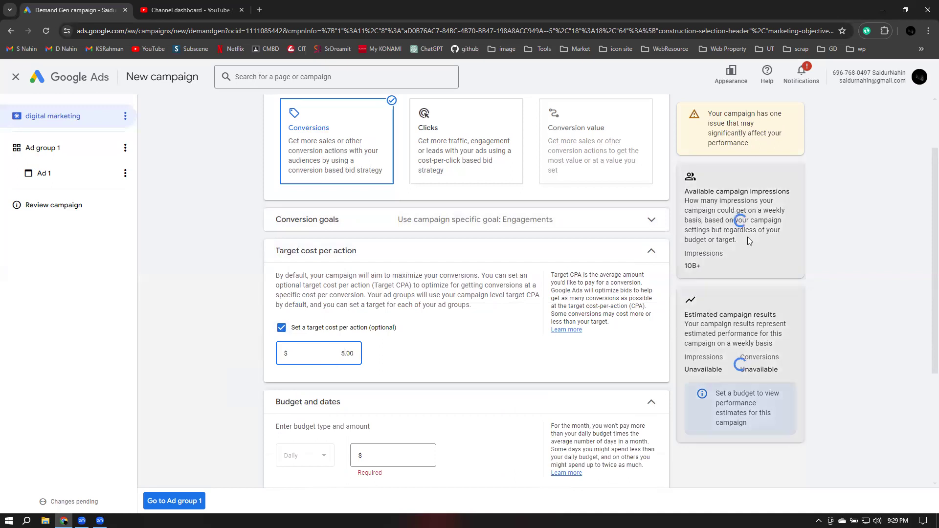
{"action": "left_click", "coordinate": [673, 311]}
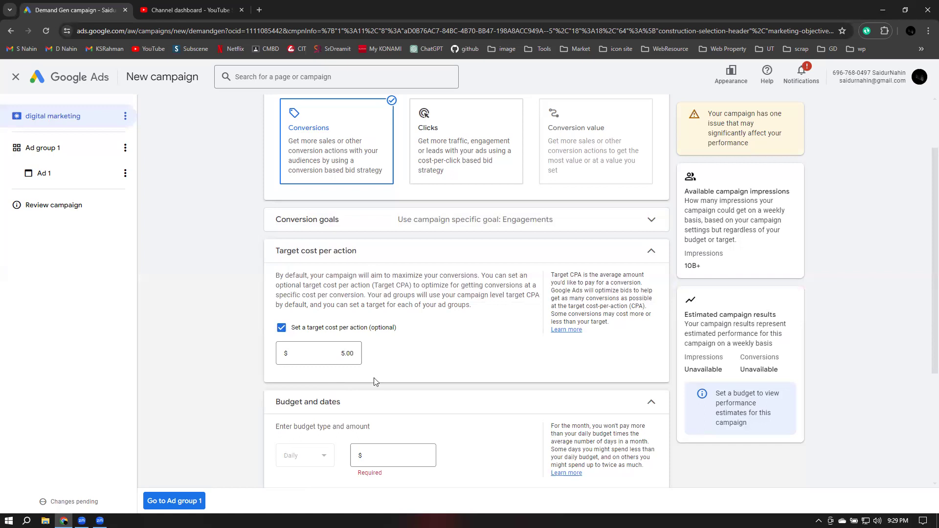
{"action": "scroll", "coordinate": [313, 199], "scroll_direction": "down", "scroll_amount": 1}
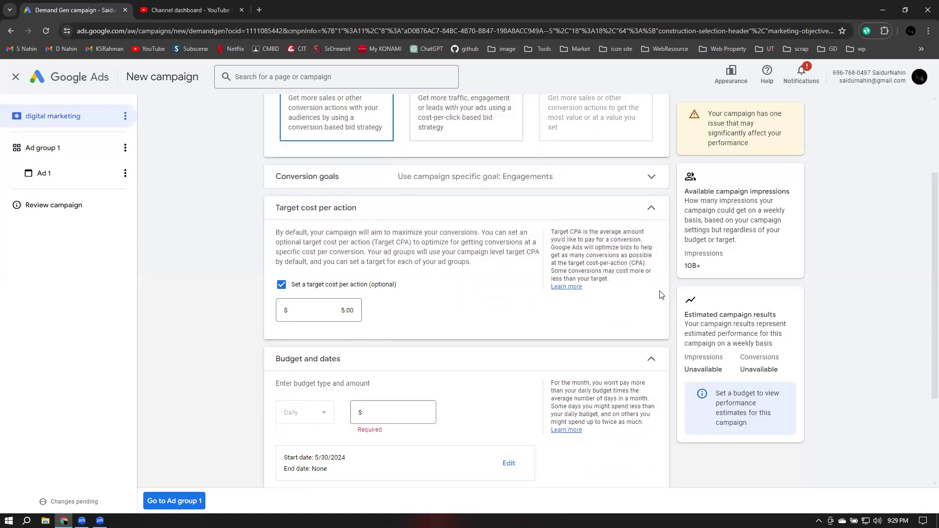
{"action": "scroll", "coordinate": [313, 200], "scroll_direction": "down", "scroll_amount": 2}
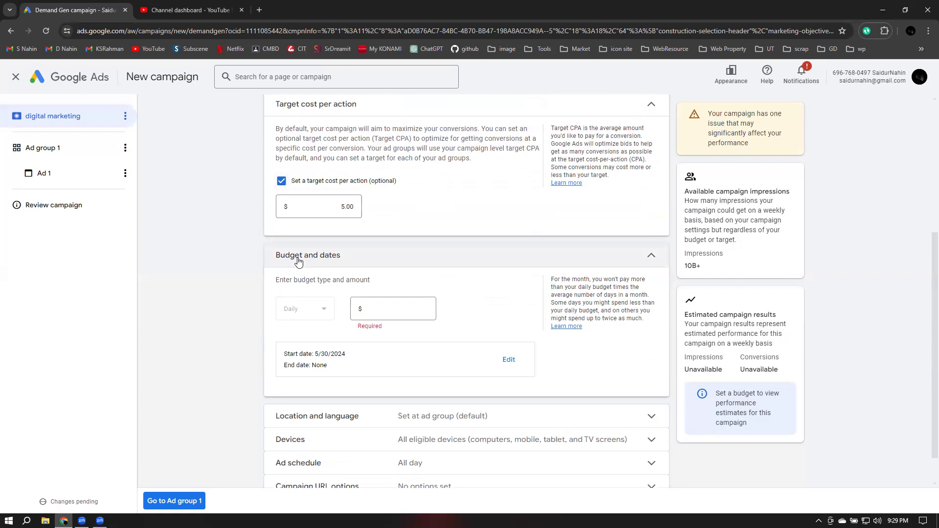
Set the campaign end date to June 30, 2024
{"action": "left_click", "coordinate": [370, 310]}
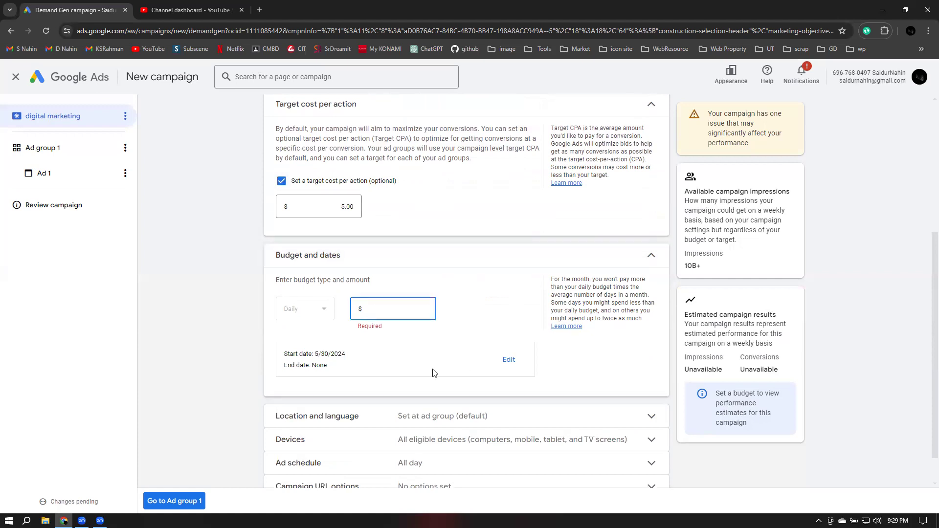
{"action": "left_click", "coordinate": [508, 360]}
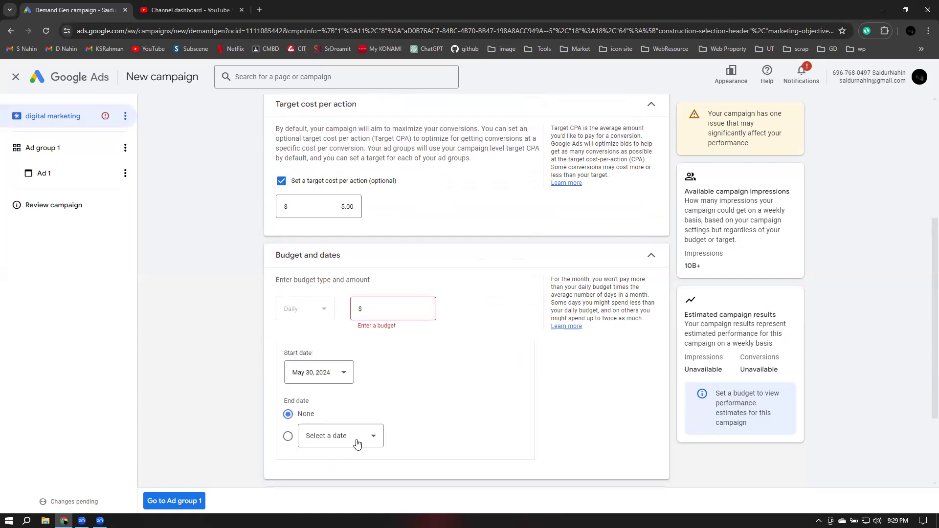
{"action": "left_click", "coordinate": [323, 443]}
{"action": "scroll", "coordinate": [304, 364], "scroll_direction": "down", "scroll_amount": 1}
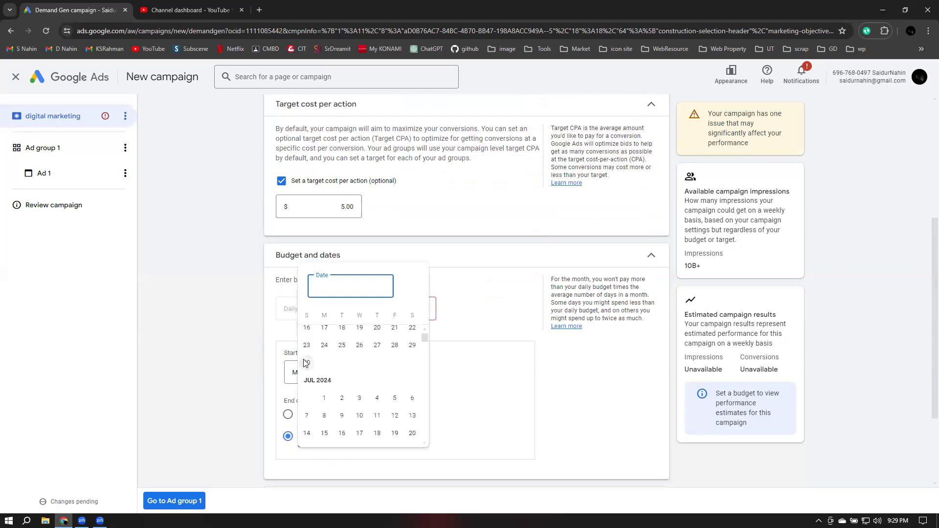
{"action": "left_click", "coordinate": [466, 360]}
Enter a $500.00 daily budget and collapse the target cost per action section
{"action": "left_click", "coordinate": [391, 310]}
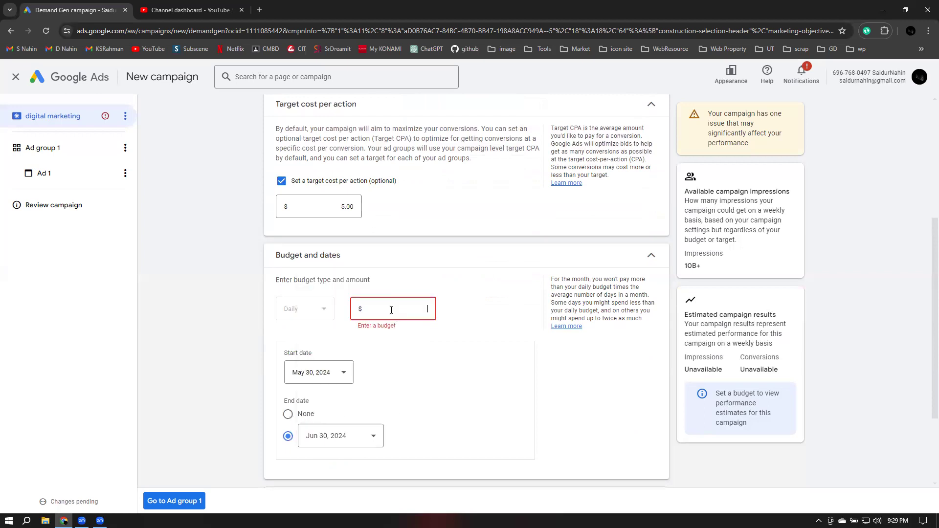
{"action": "type", "text": "500.00"}
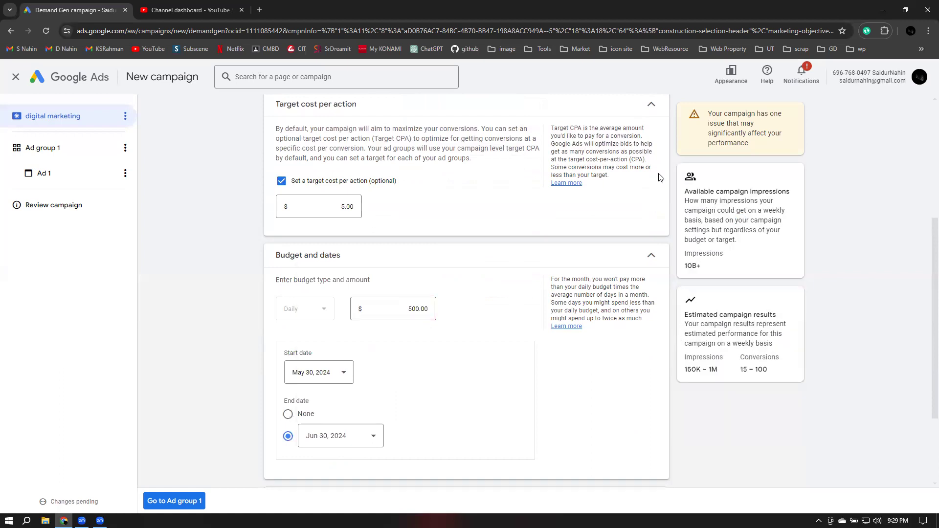
{"action": "scroll", "coordinate": [660, 177], "scroll_direction": "up", "scroll_amount": 1}
{"action": "left_click", "coordinate": [655, 154]}
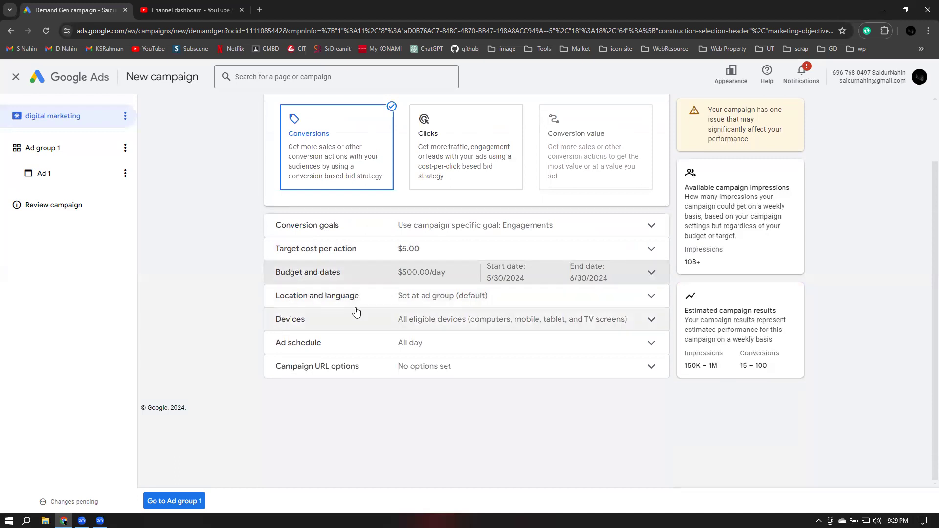
Turn on campaign-level location and language targeting and target Bangladesh as the only location
{"action": "left_click", "coordinate": [315, 300]}
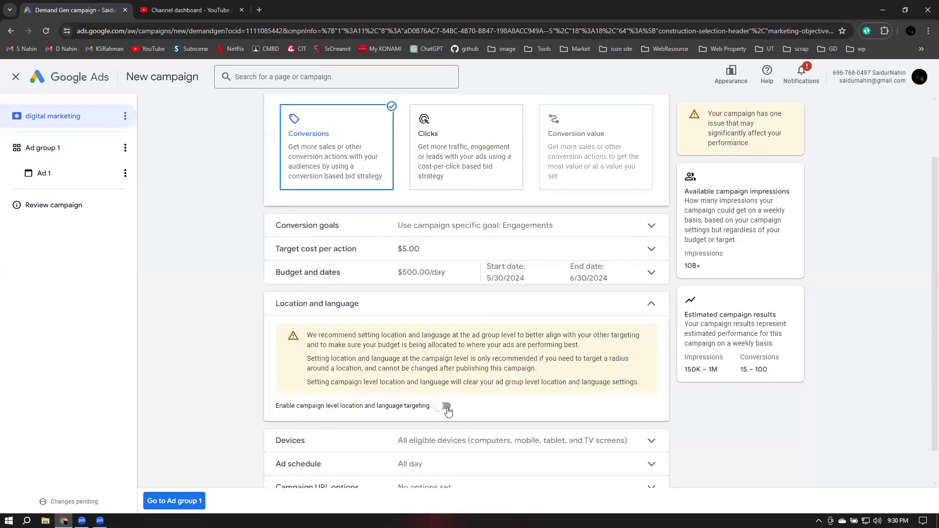
{"action": "left_click", "coordinate": [446, 406]}
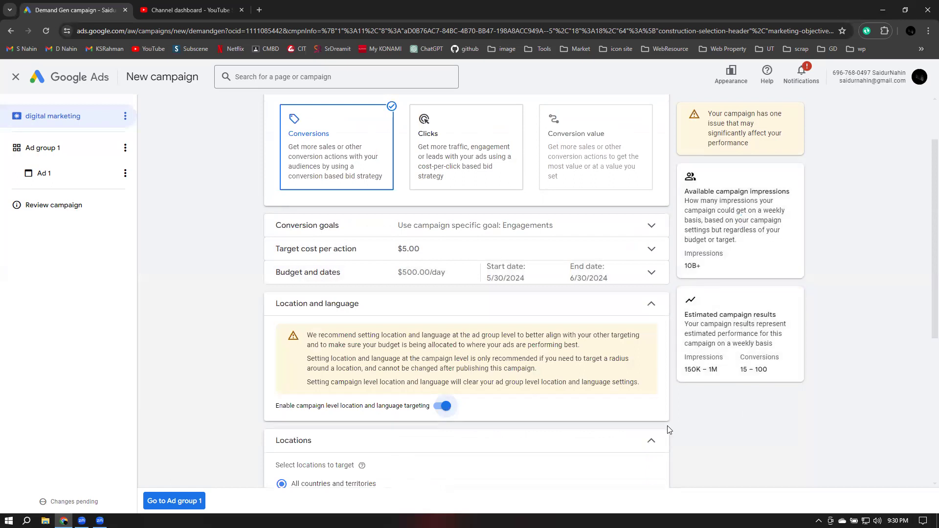
{"action": "scroll", "coordinate": [285, 360], "scroll_direction": "down", "scroll_amount": 3}
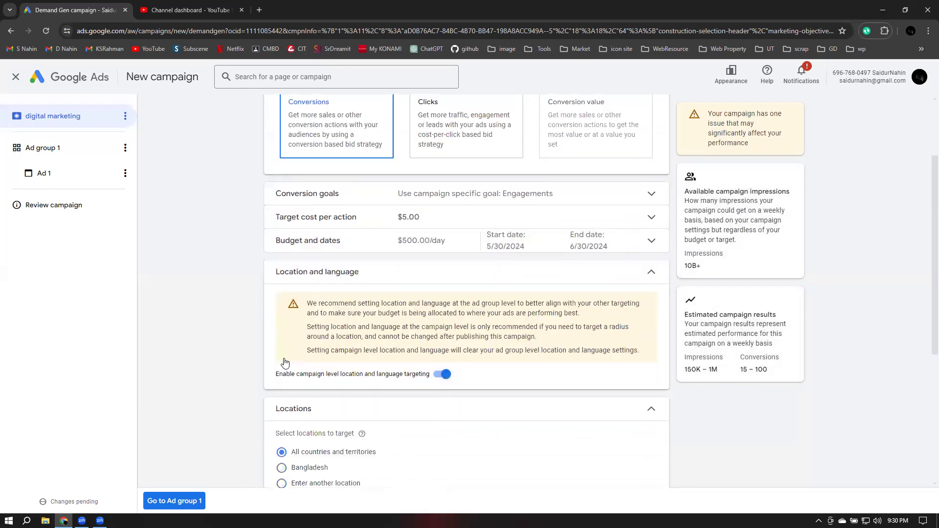
{"action": "left_click", "coordinate": [281, 353]}
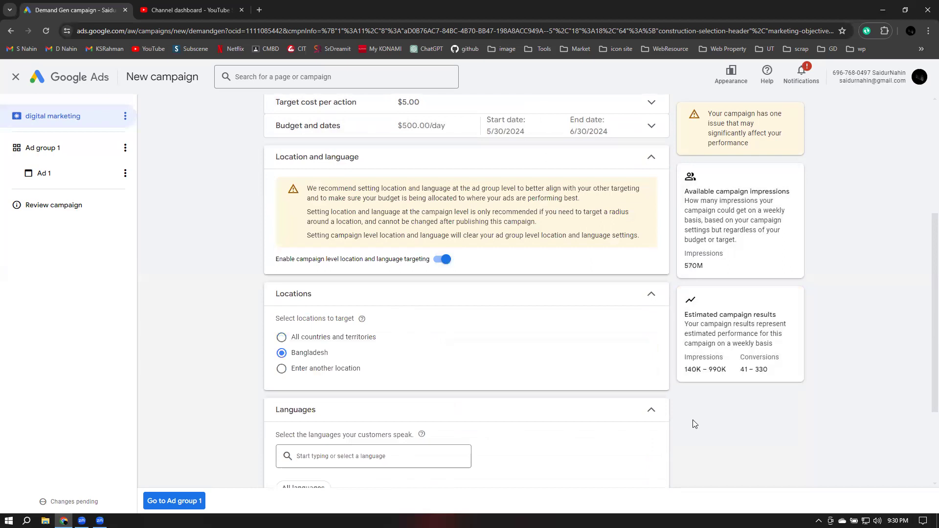
{"action": "scroll", "coordinate": [692, 420], "scroll_direction": "down", "scroll_amount": 2}
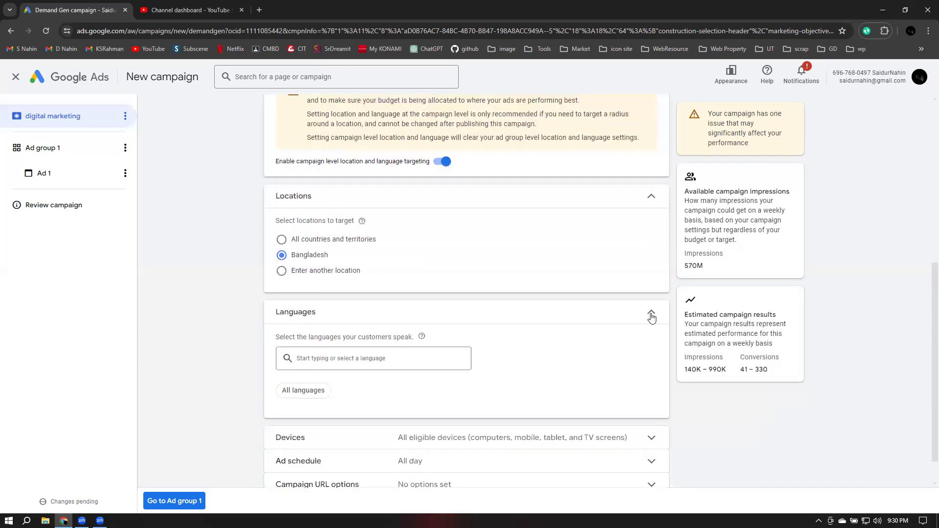
{"action": "left_click", "coordinate": [658, 197]}
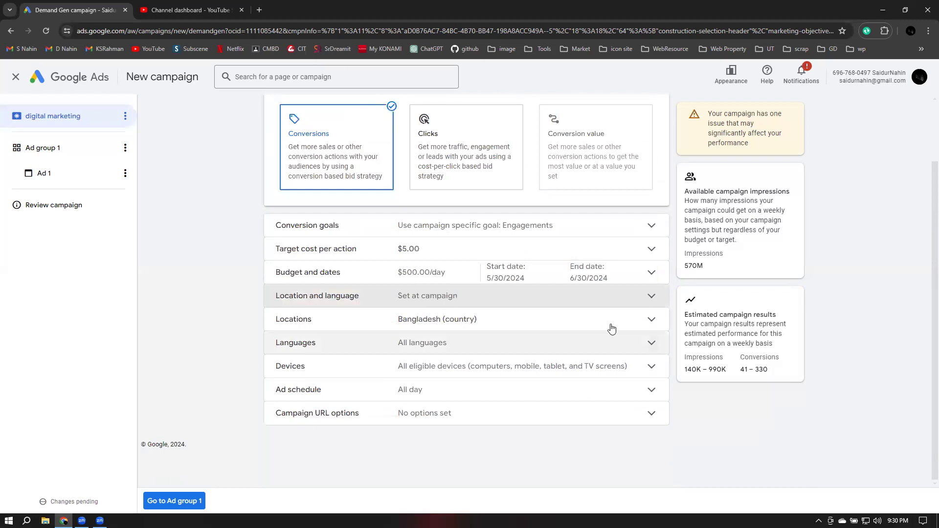
Set specific device targeting, unchecking Tablets and TV screens to keep computers and mobile phones
{"action": "left_click", "coordinate": [465, 368]}
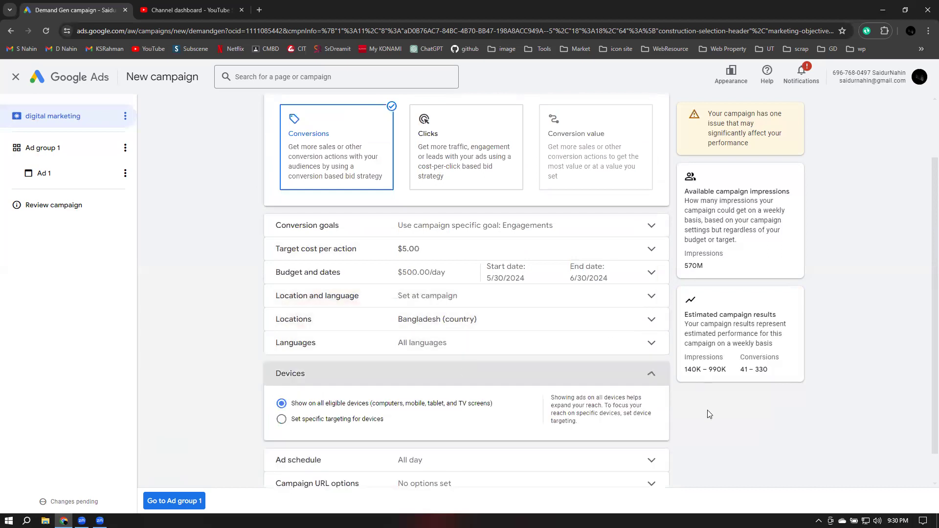
{"action": "scroll", "coordinate": [696, 420], "scroll_direction": "down", "scroll_amount": 1}
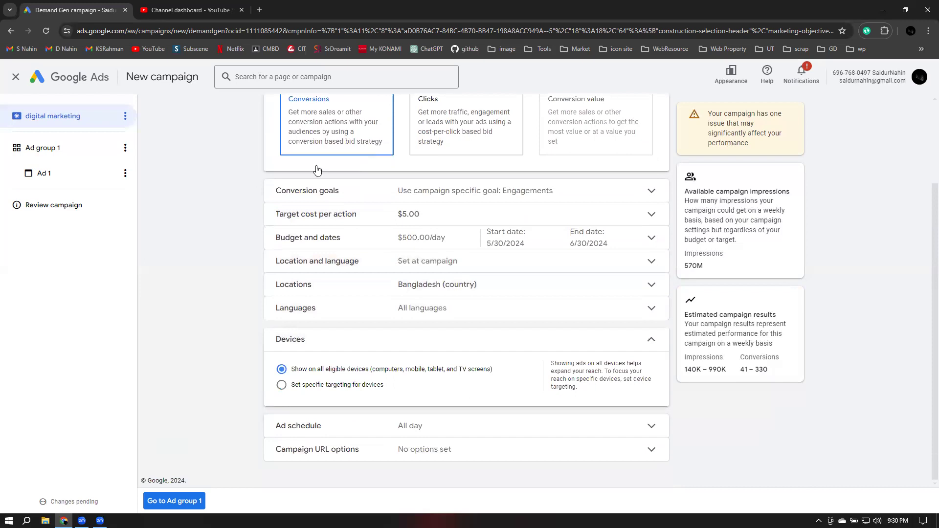
{"action": "scroll", "coordinate": [316, 171], "scroll_direction": "up", "scroll_amount": 1}
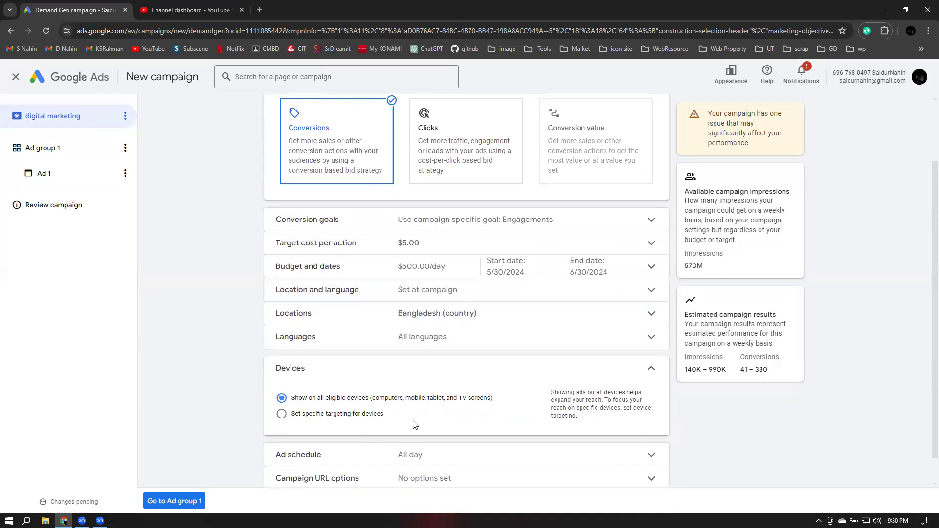
{"action": "scroll", "coordinate": [285, 385], "scroll_direction": "down", "scroll_amount": 1}
{"action": "left_click", "coordinate": [285, 384]}
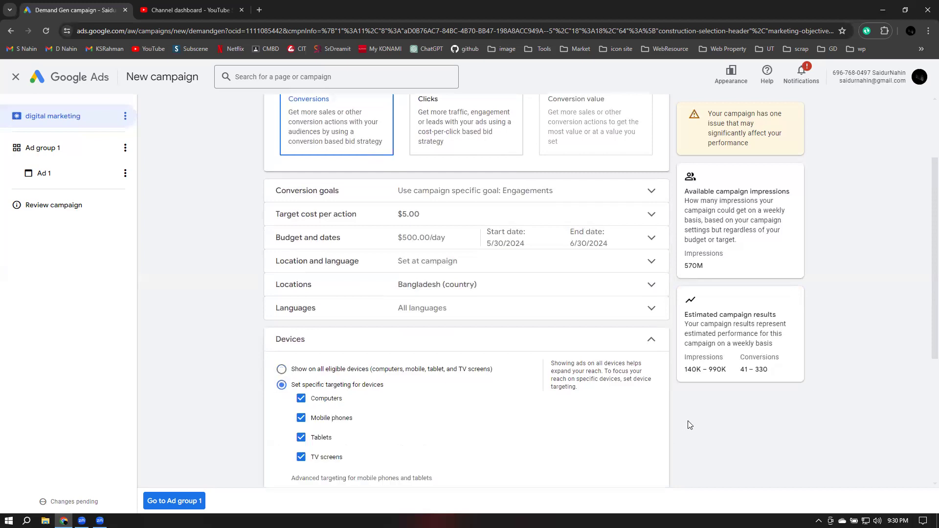
{"action": "scroll", "coordinate": [303, 258], "scroll_direction": "down", "scroll_amount": 3}
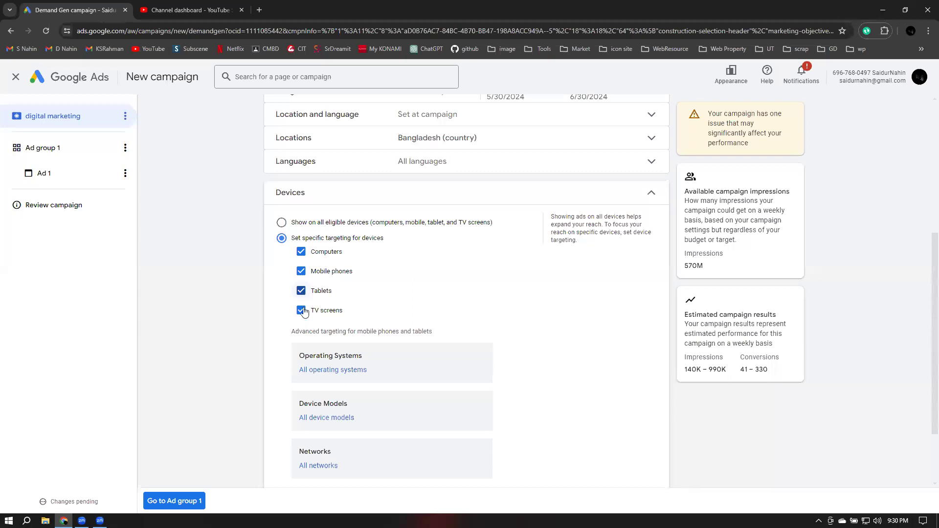
{"action": "left_click", "coordinate": [301, 292]}
{"action": "left_click", "coordinate": [304, 311]}
{"action": "scroll", "coordinate": [564, 320], "scroll_direction": "down", "scroll_amount": 2}
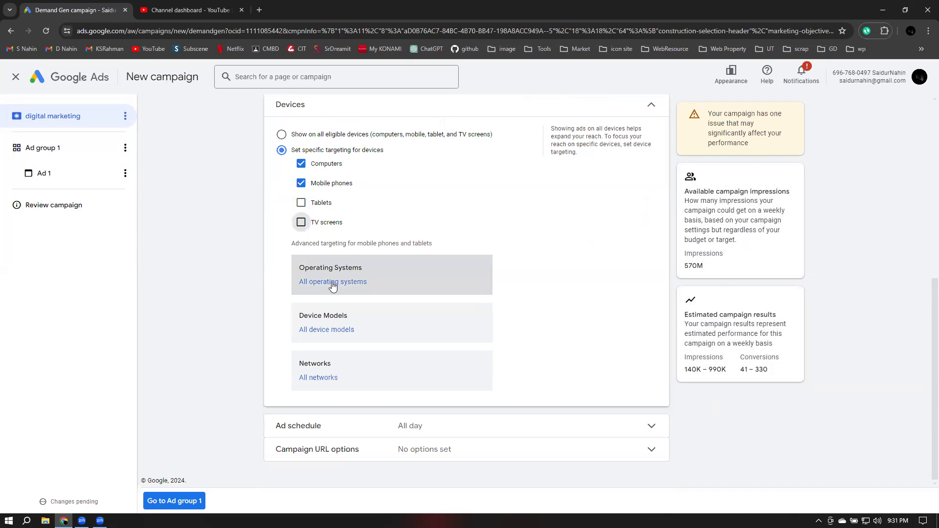
{"action": "left_click", "coordinate": [333, 282]}
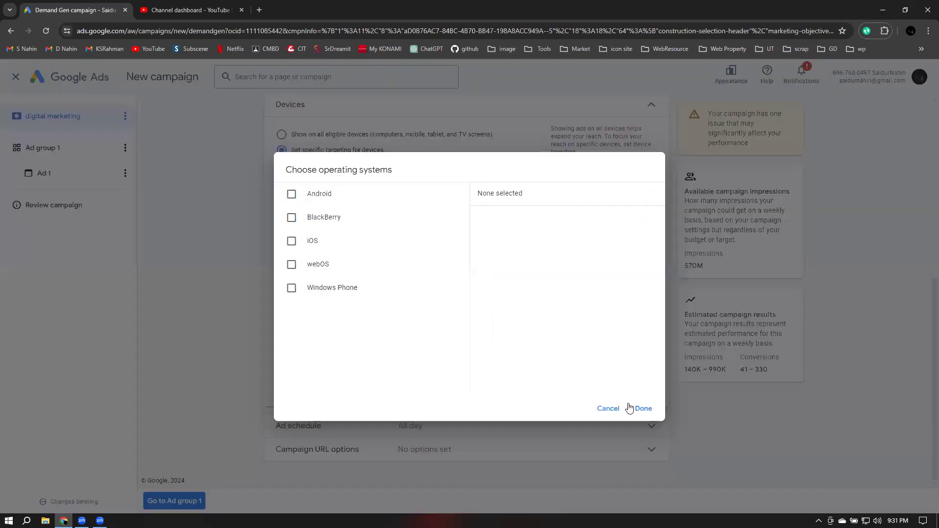
{"action": "left_click", "coordinate": [609, 409]}
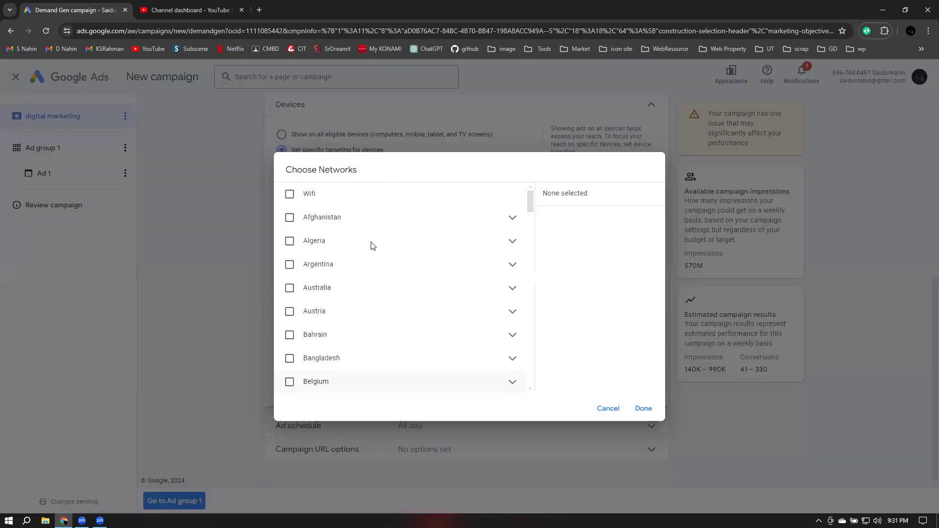
{"action": "left_click", "coordinate": [290, 193]}
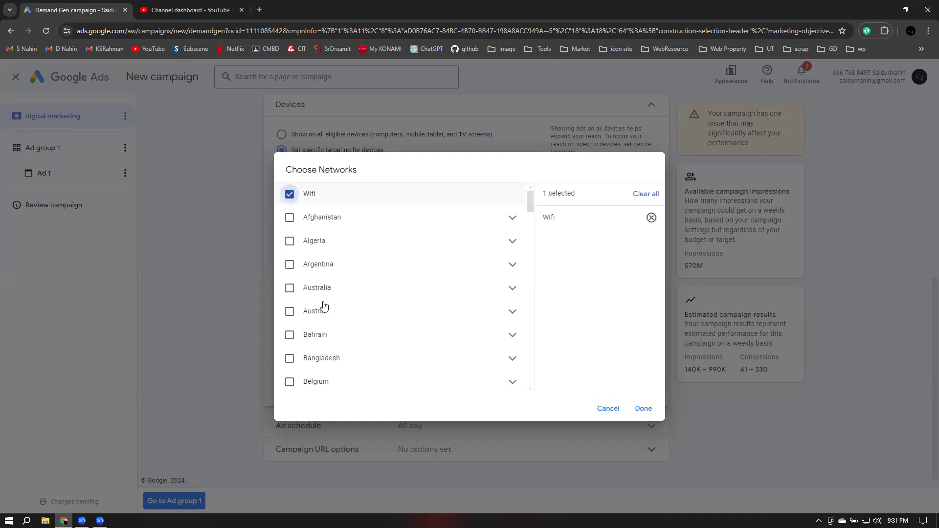
{"action": "scroll", "coordinate": [338, 303], "scroll_direction": "down", "scroll_amount": 4}
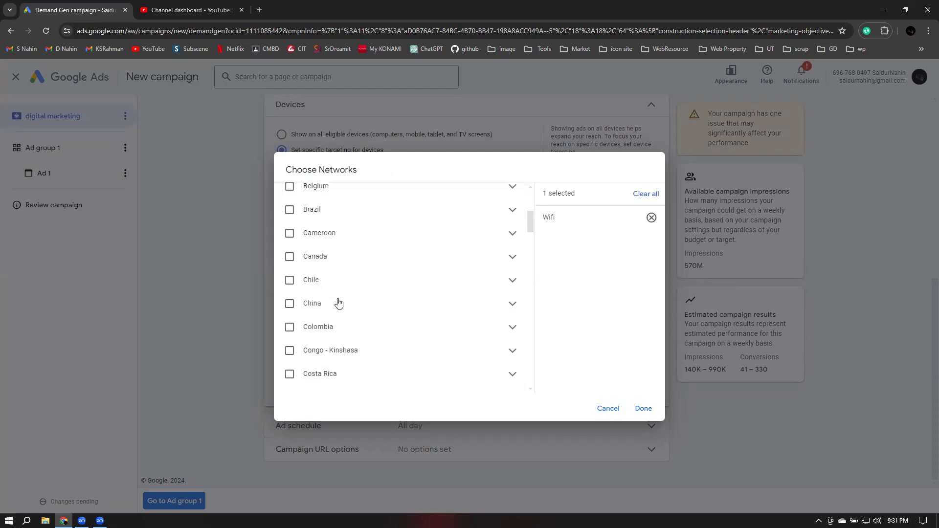
{"action": "scroll", "coordinate": [339, 303], "scroll_direction": "down", "scroll_amount": 2}
{"action": "scroll", "coordinate": [340, 300], "scroll_direction": "down", "scroll_amount": 10}
{"action": "scroll", "coordinate": [340, 301], "scroll_direction": "down", "scroll_amount": 10}
{"action": "scroll", "coordinate": [339, 300], "scroll_direction": "up", "scroll_amount": 1}
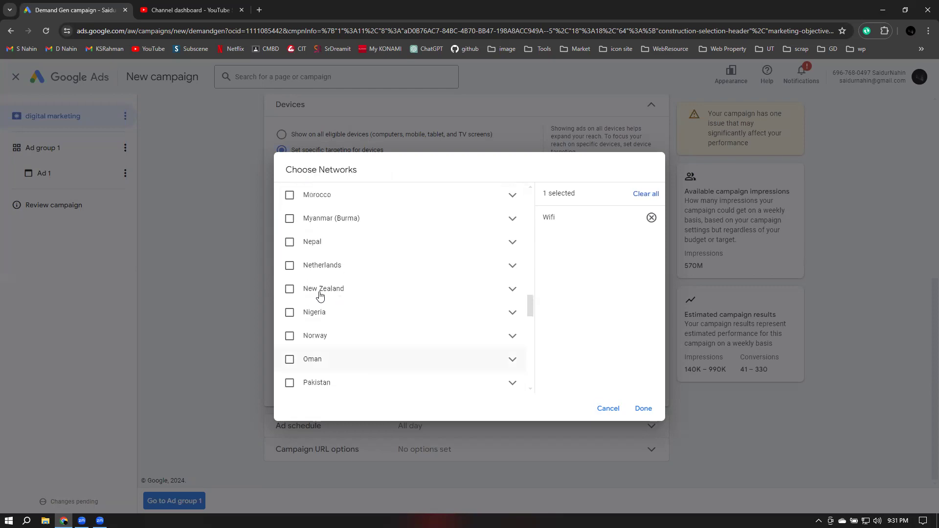
{"action": "scroll", "coordinate": [319, 296], "scroll_direction": "up", "scroll_amount": 20}
{"action": "scroll", "coordinate": [317, 294], "scroll_direction": "up", "scroll_amount": 1}
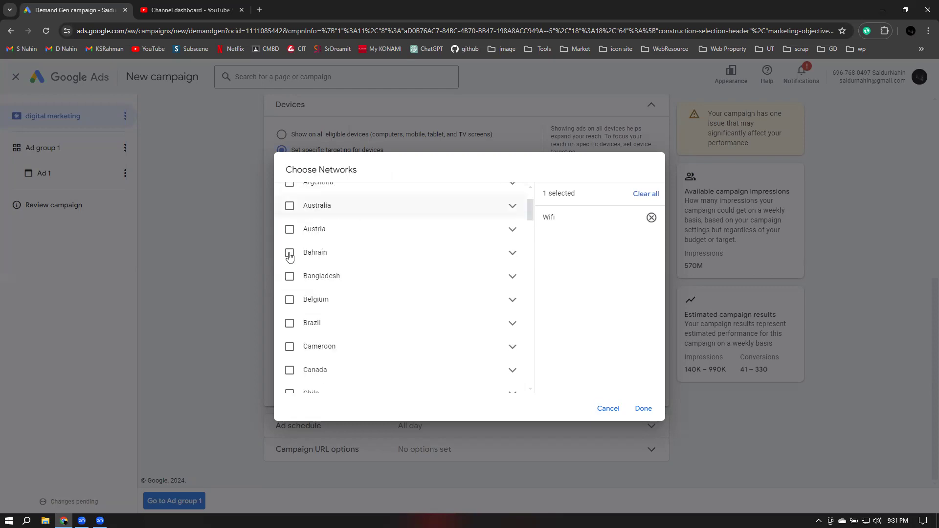
{"action": "scroll", "coordinate": [290, 255], "scroll_direction": "down", "scroll_amount": 1}
{"action": "left_click", "coordinate": [289, 260]}
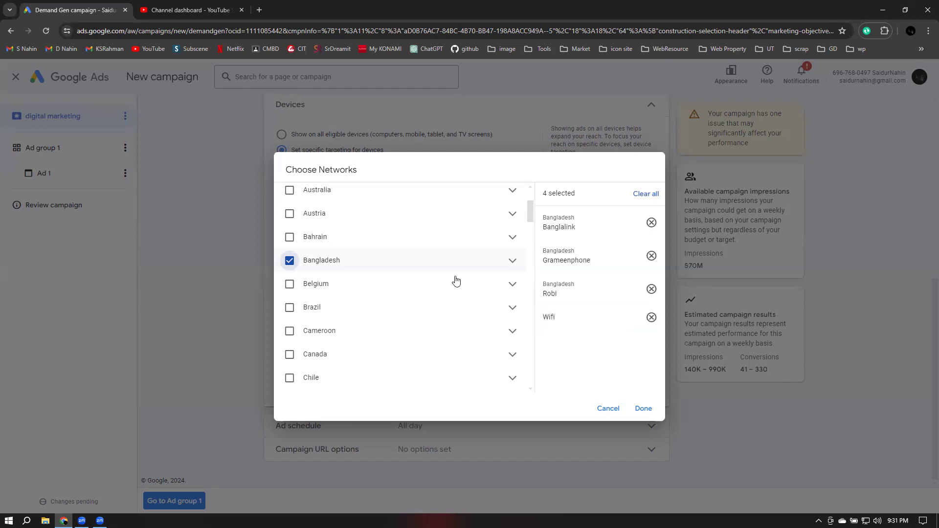
{"action": "left_click", "coordinate": [289, 261]}
{"action": "scroll", "coordinate": [291, 194], "scroll_direction": "up", "scroll_amount": 2}
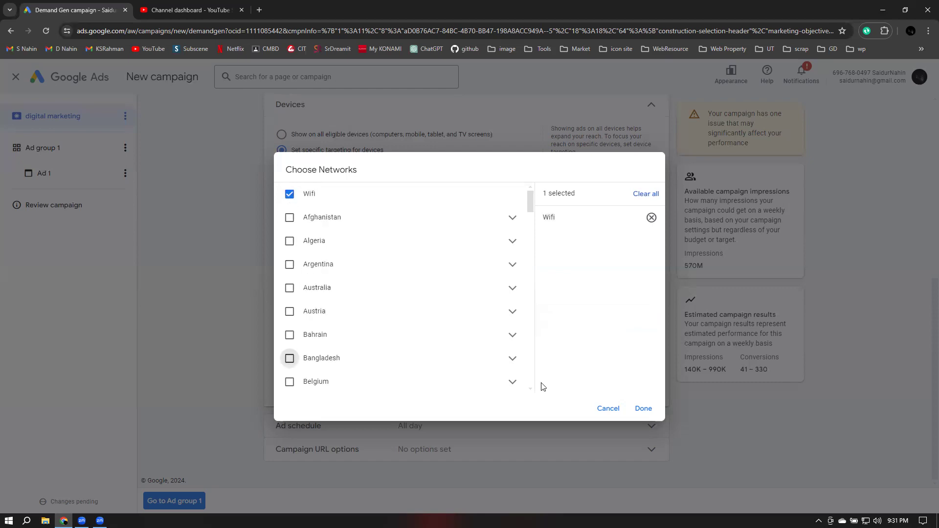
{"action": "left_click", "coordinate": [643, 408]}
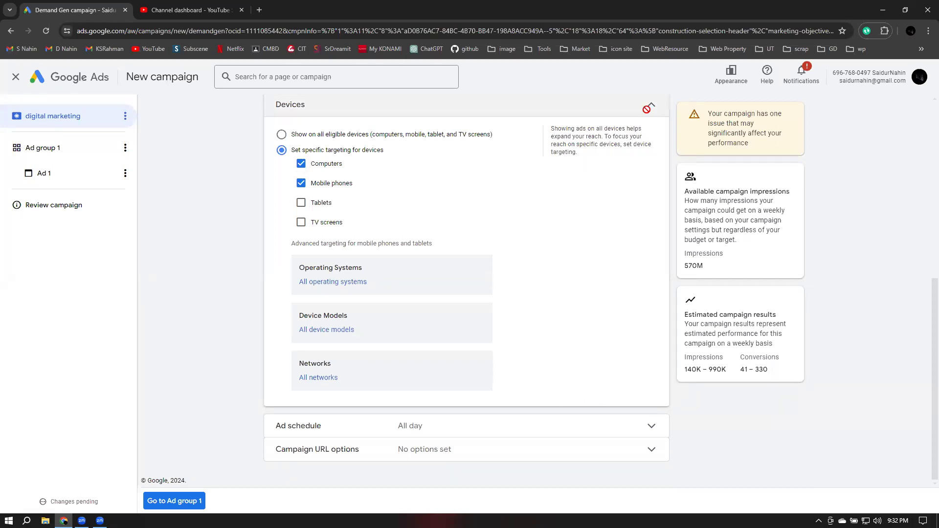
Set the ad schedule to start at 8:00 AM and briefly view the Campaign URL options fields
{"action": "left_click", "coordinate": [650, 106]}
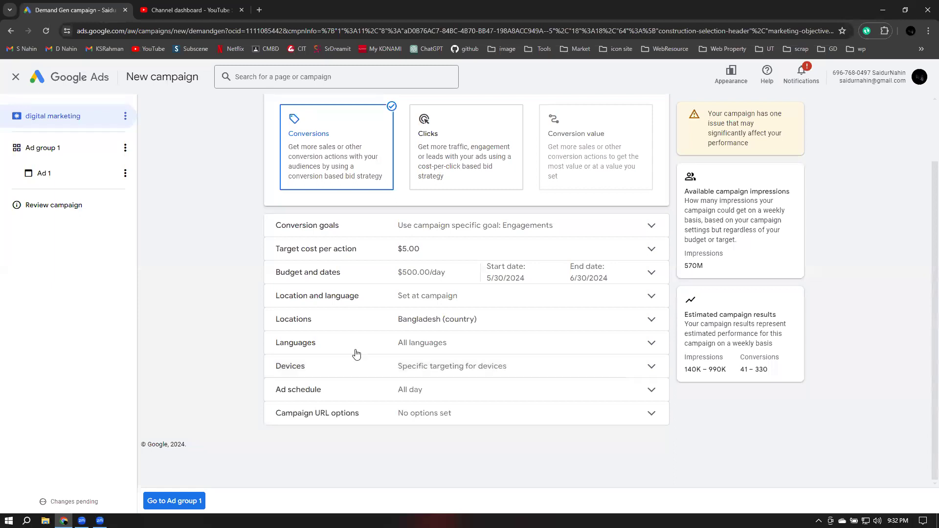
{"action": "left_click", "coordinate": [439, 393]}
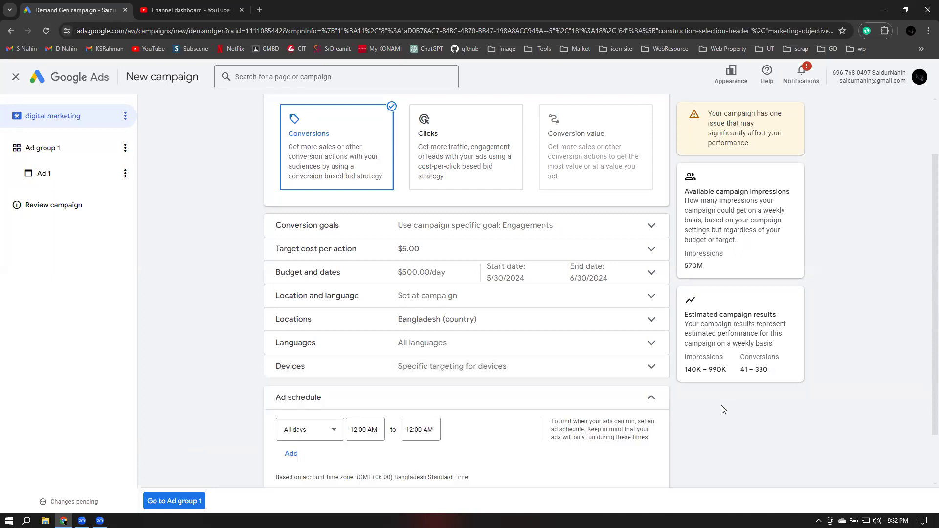
{"action": "scroll", "coordinate": [722, 408], "scroll_direction": "down", "scroll_amount": 2}
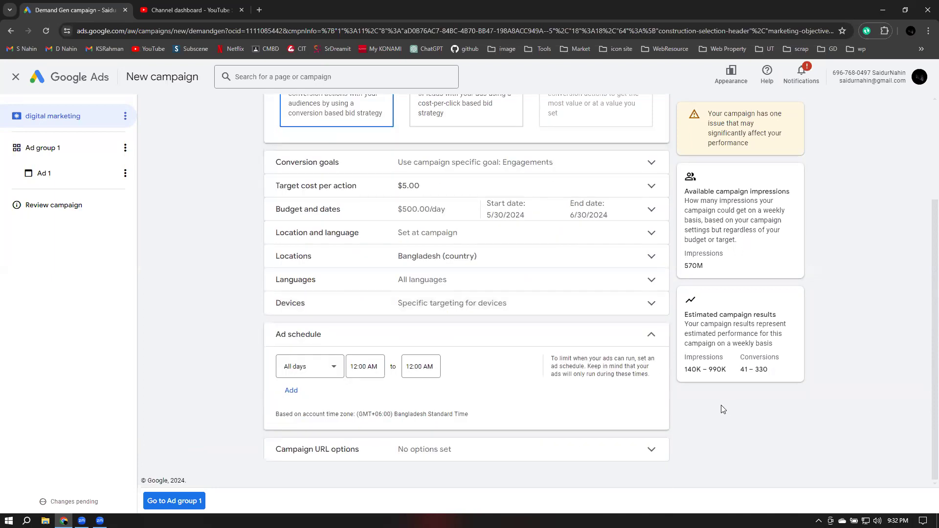
{"action": "left_click", "coordinate": [375, 368]}
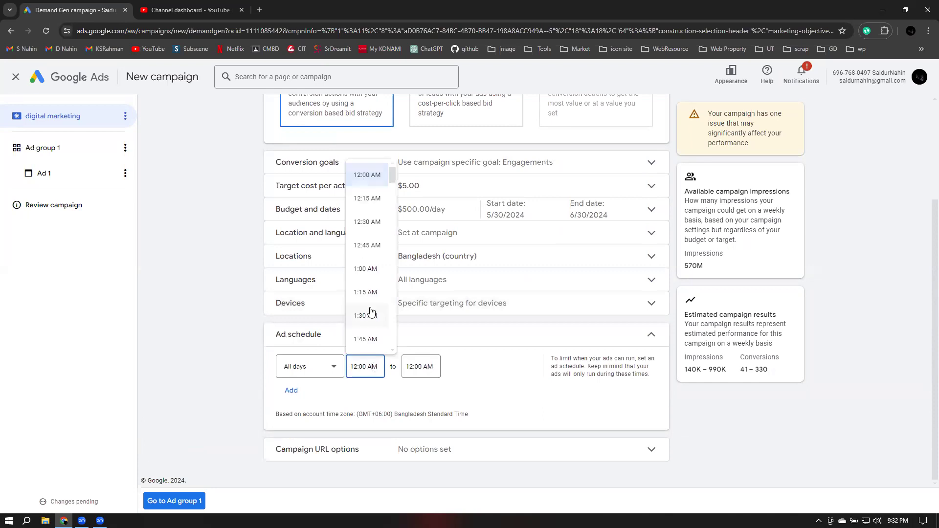
{"action": "scroll", "coordinate": [370, 311], "scroll_direction": "down", "scroll_amount": 7}
{"action": "scroll", "coordinate": [372, 307], "scroll_direction": "down", "scroll_amount": 4}
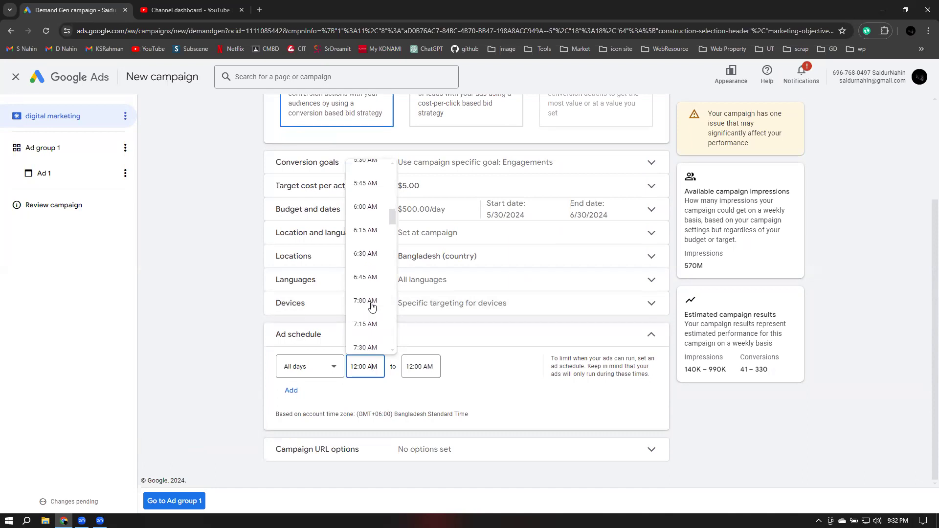
{"action": "scroll", "coordinate": [372, 307], "scroll_direction": "down", "scroll_amount": 2}
{"action": "left_click", "coordinate": [371, 303]}
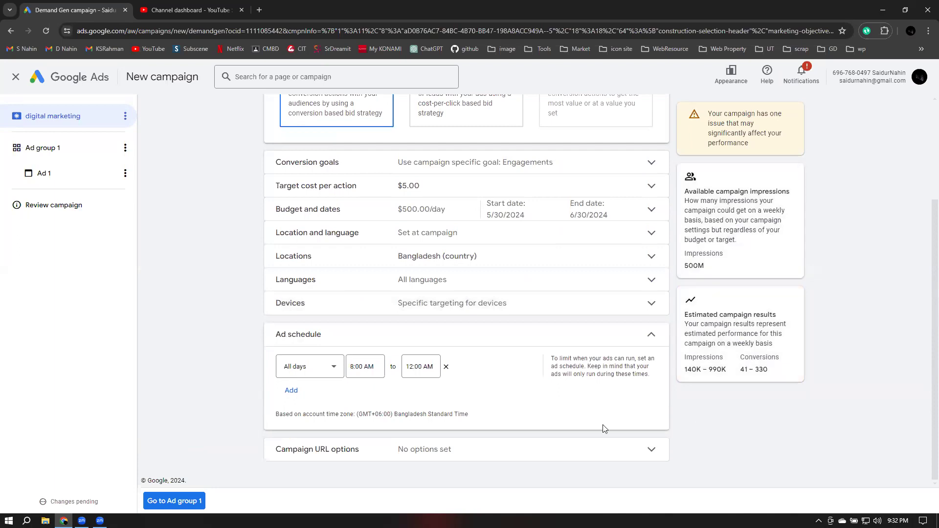
{"action": "left_click", "coordinate": [363, 453]}
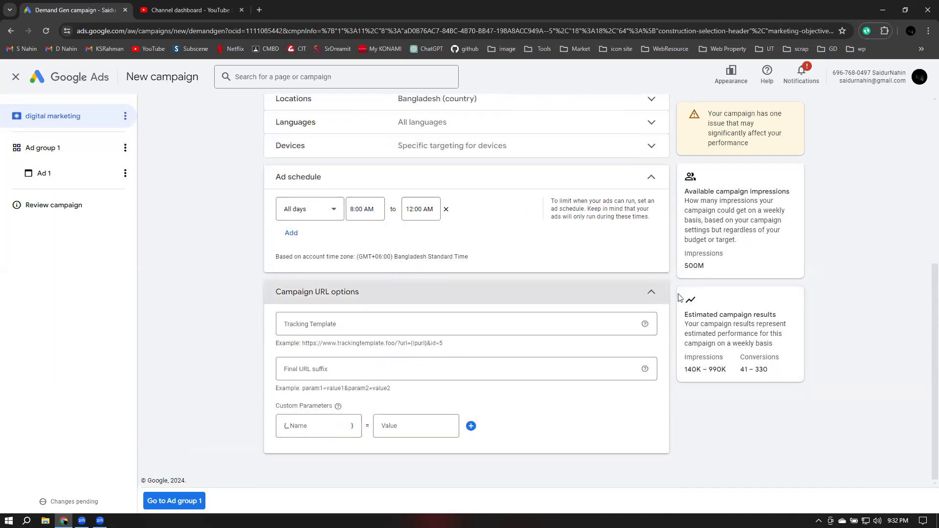
{"action": "left_click", "coordinate": [652, 292]}
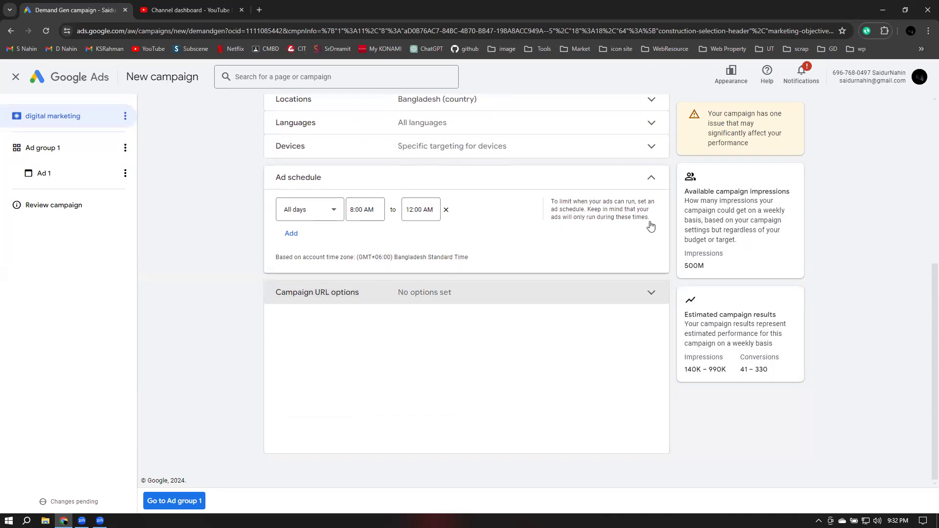
Open the Ad group 1 settings page from the left sidebar
{"action": "left_click", "coordinate": [172, 501]}
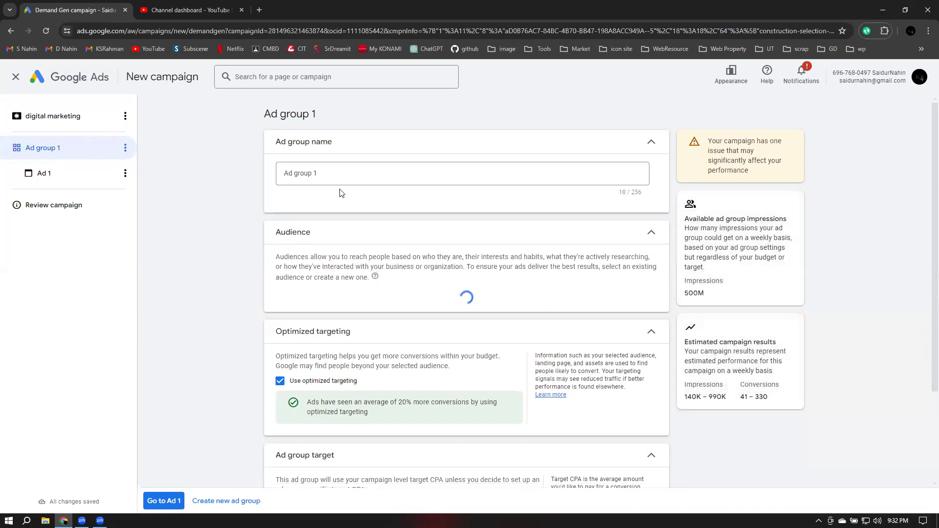
Dismiss the billing warning, rename the ad group to 'Course', and open the Select an audience list
{"action": "left_click", "coordinate": [336, 174]}
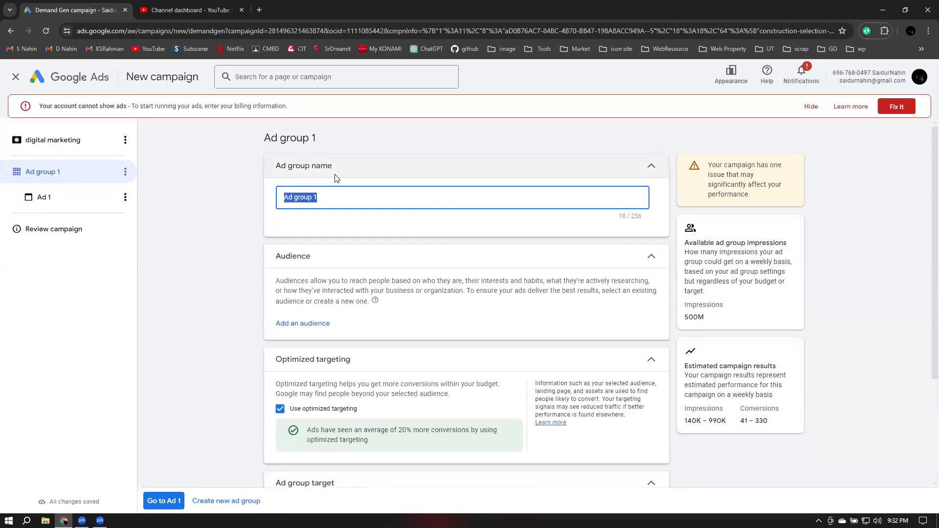
{"action": "left_click", "coordinate": [810, 106]}
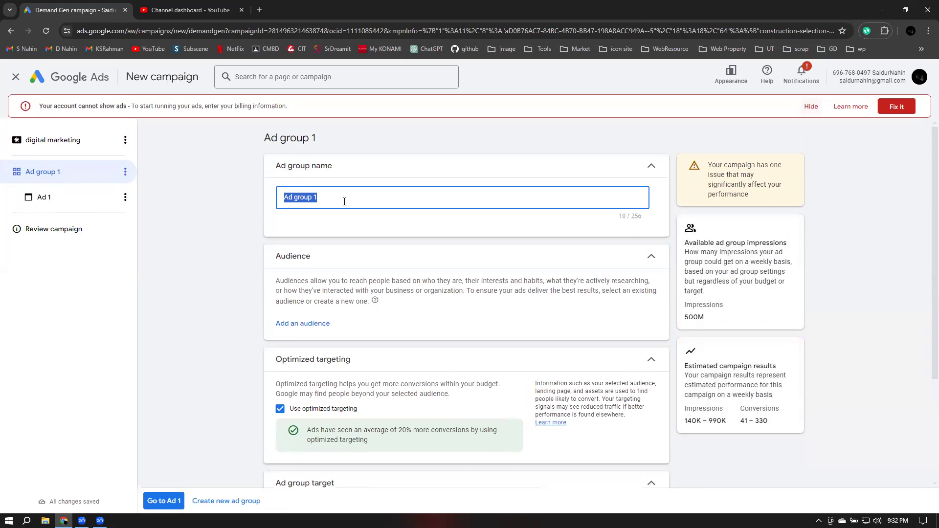
{"action": "left_click", "coordinate": [326, 175]}
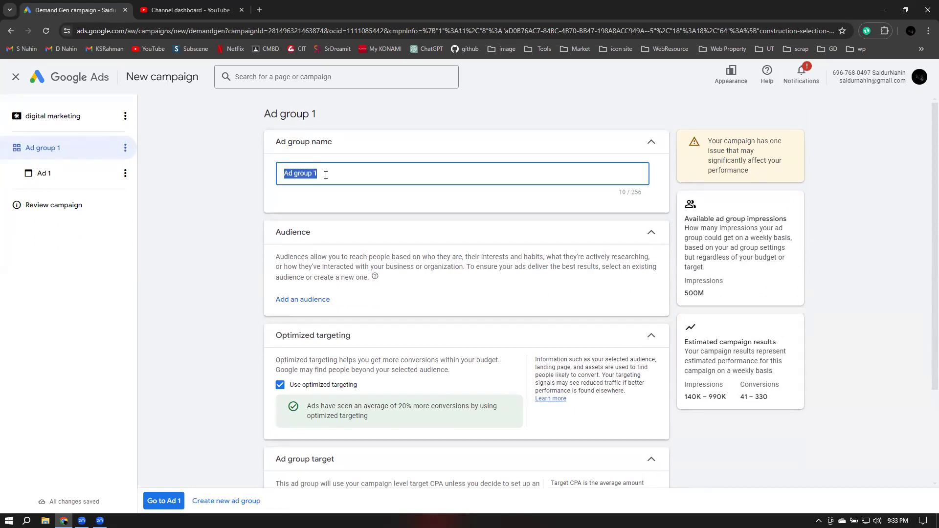
{"action": "type", "text": "Course"}
{"action": "left_click", "coordinate": [737, 254]}
{"action": "left_click", "coordinate": [303, 300]}
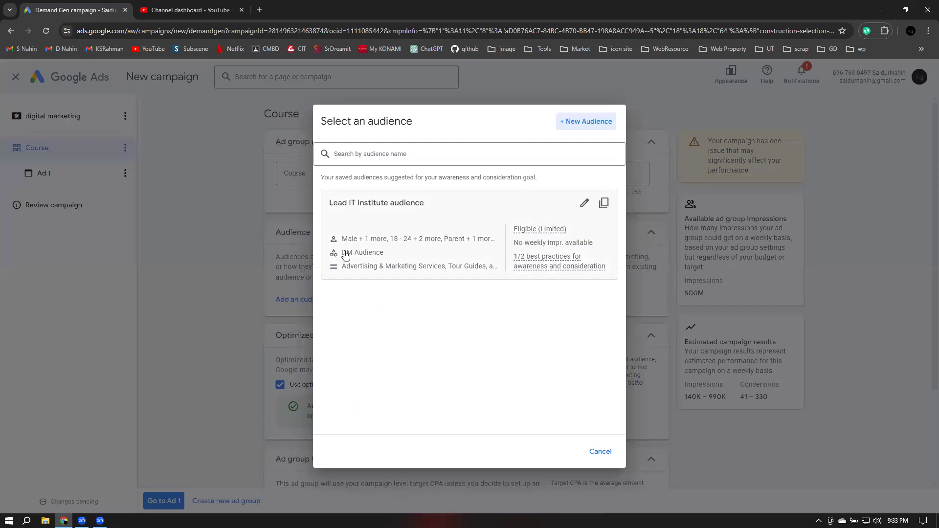
Create a new audience, collapse Custom segments, Your data and Lookalike, and expand Interests & detailed demographics
{"action": "left_click", "coordinate": [577, 122]}
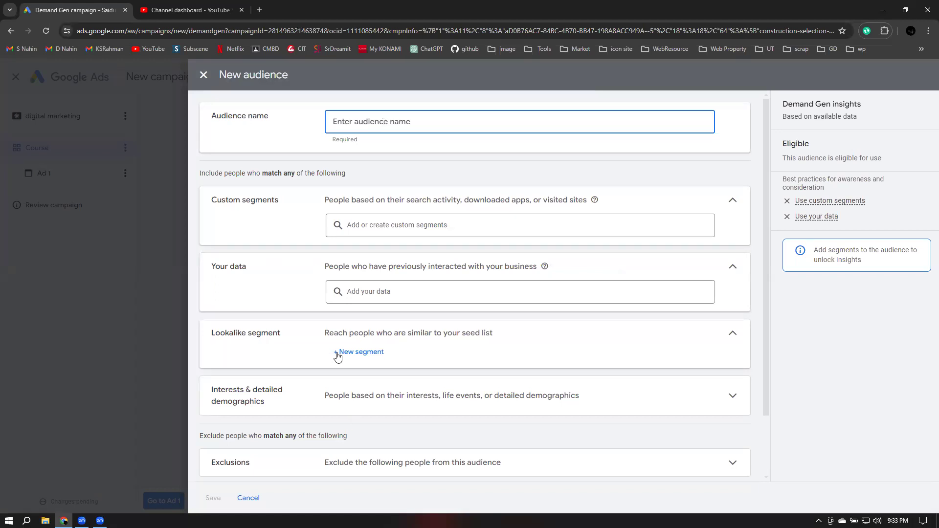
{"action": "scroll", "coordinate": [410, 345], "scroll_direction": "down", "scroll_amount": 1}
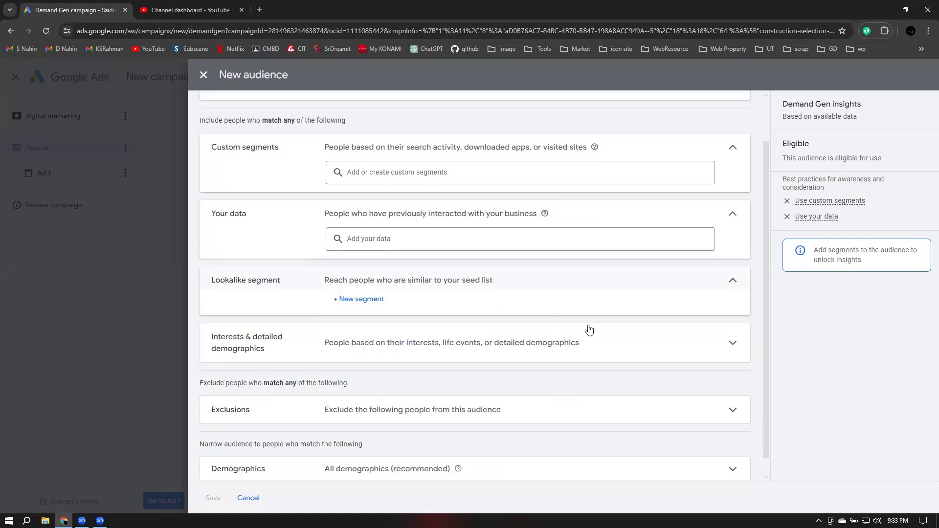
{"action": "scroll", "coordinate": [589, 329], "scroll_direction": "down", "scroll_amount": 1}
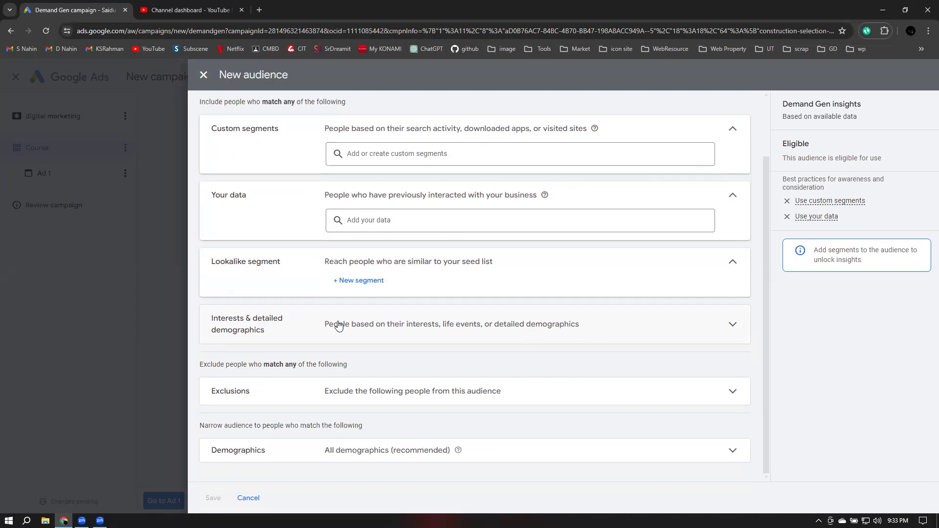
{"action": "scroll", "coordinate": [339, 326], "scroll_direction": "up", "scroll_amount": 2}
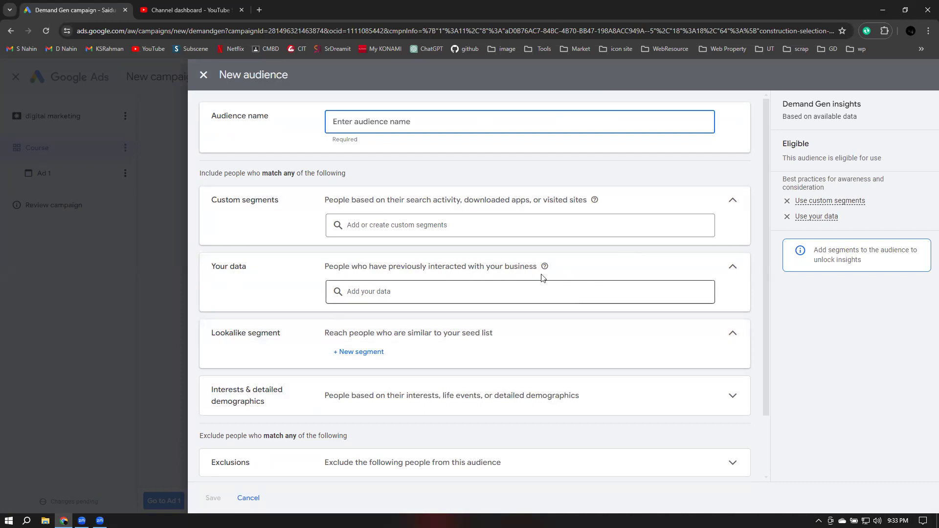
{"action": "scroll", "coordinate": [543, 278], "scroll_direction": "down", "scroll_amount": 2}
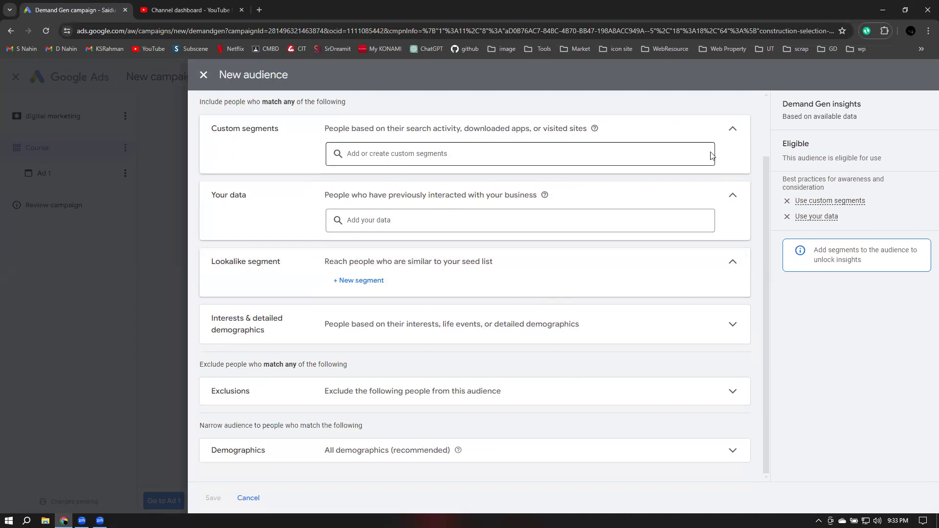
{"action": "left_click", "coordinate": [732, 129]}
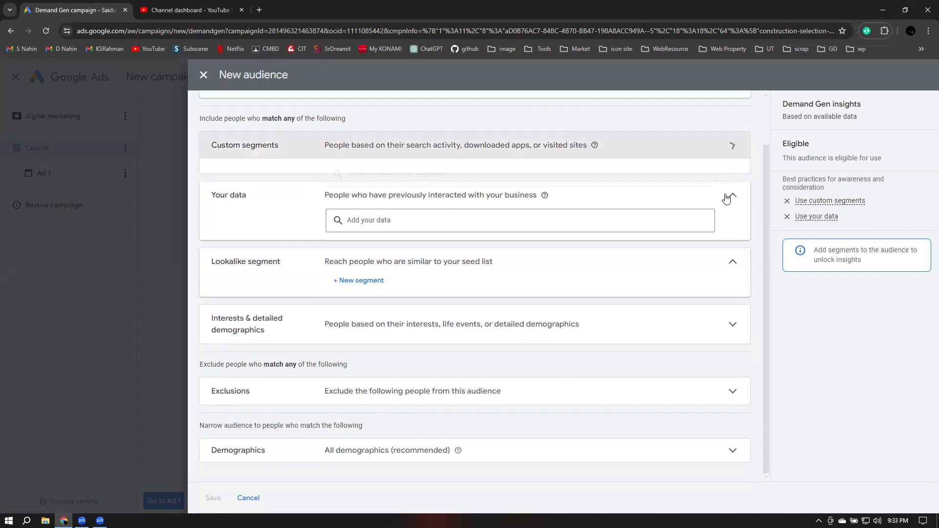
{"action": "left_click", "coordinate": [736, 258]}
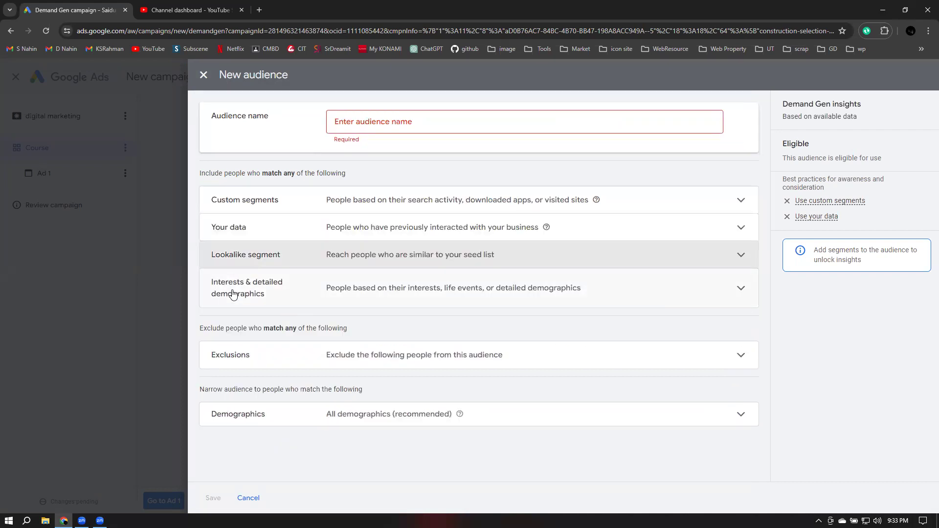
{"action": "left_click", "coordinate": [233, 293]}
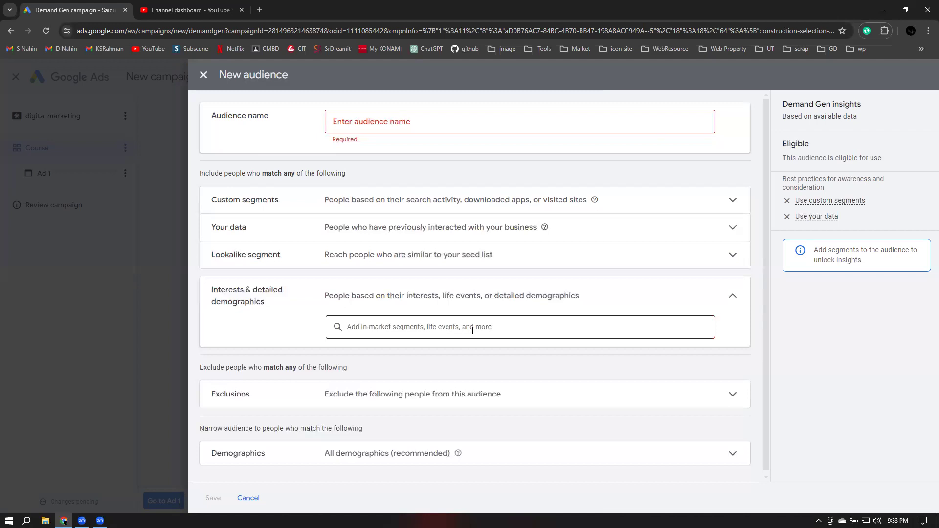
Add the Travel, Email Marketing Services and Web Design & Development segments to the audience's interests
{"action": "left_click", "coordinate": [387, 331]}
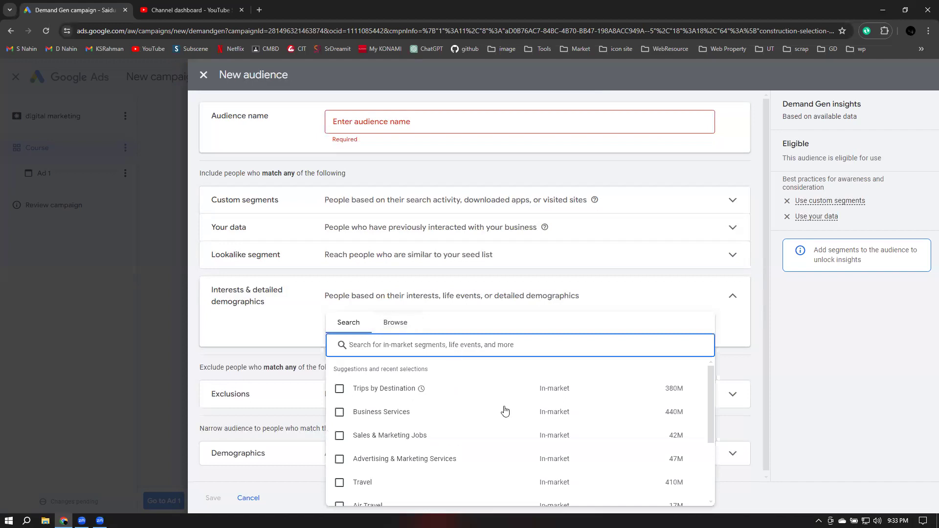
{"action": "scroll", "coordinate": [504, 411], "scroll_direction": "down", "scroll_amount": 2}
{"action": "scroll", "coordinate": [504, 411], "scroll_direction": "up", "scroll_amount": 2}
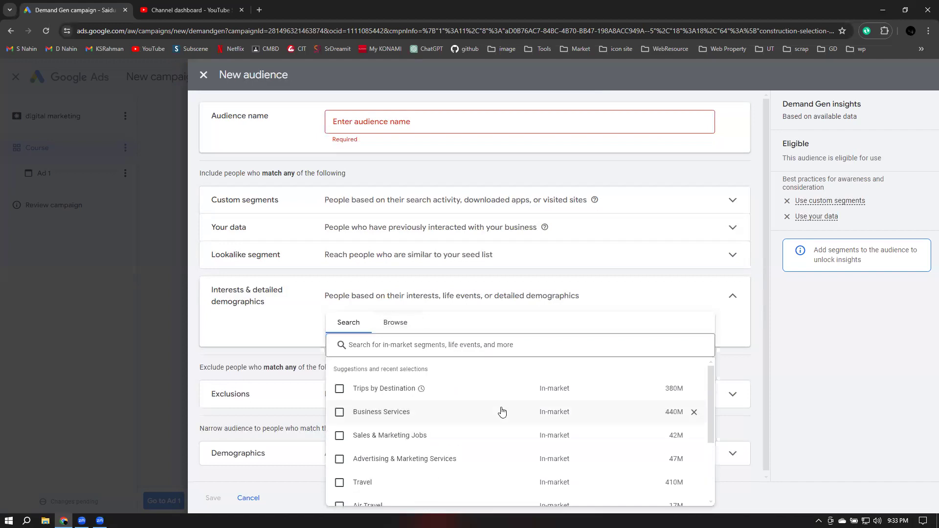
{"action": "scroll", "coordinate": [502, 412], "scroll_direction": "down", "scroll_amount": 2}
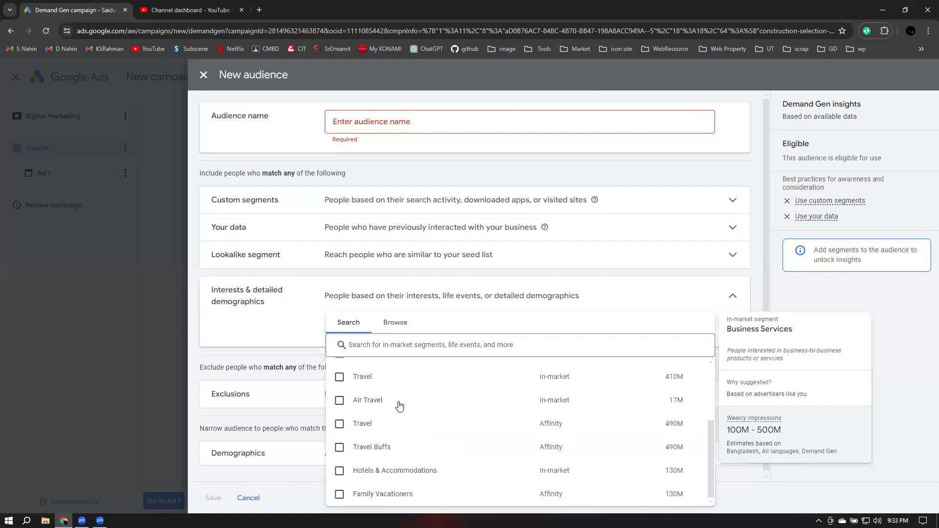
{"action": "left_click", "coordinate": [339, 377]}
{"action": "left_click", "coordinate": [380, 343]}
{"action": "type", "text": "fi"}
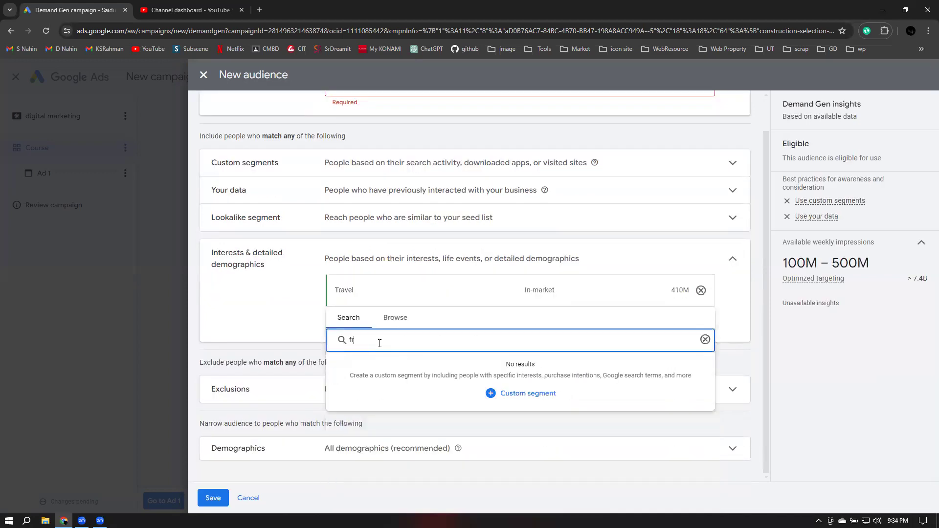
{"action": "type", "text": "eelancing"}
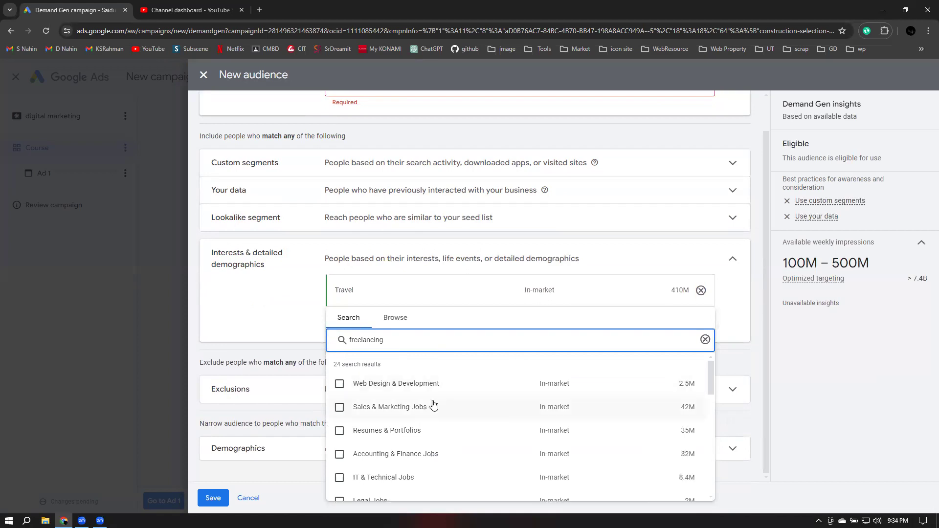
{"action": "scroll", "coordinate": [433, 404], "scroll_direction": "down", "scroll_amount": 3}
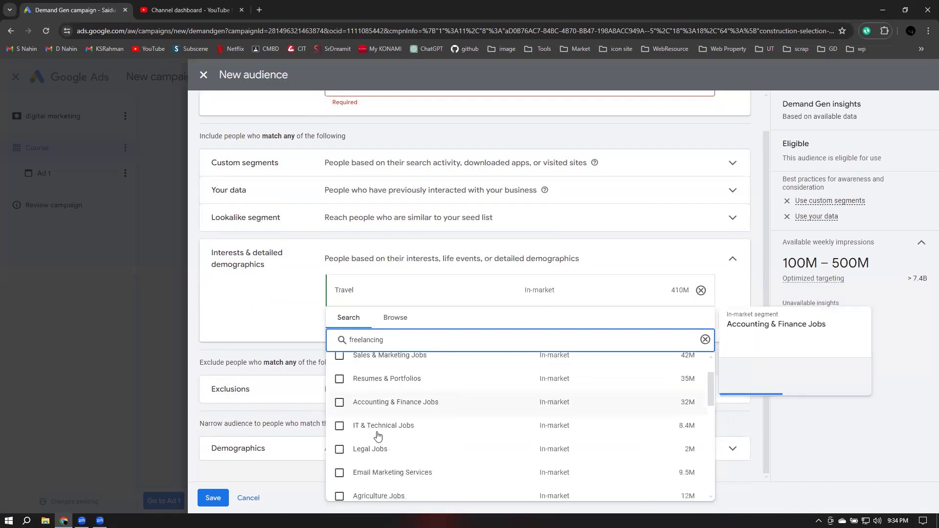
{"action": "left_click", "coordinate": [415, 433]}
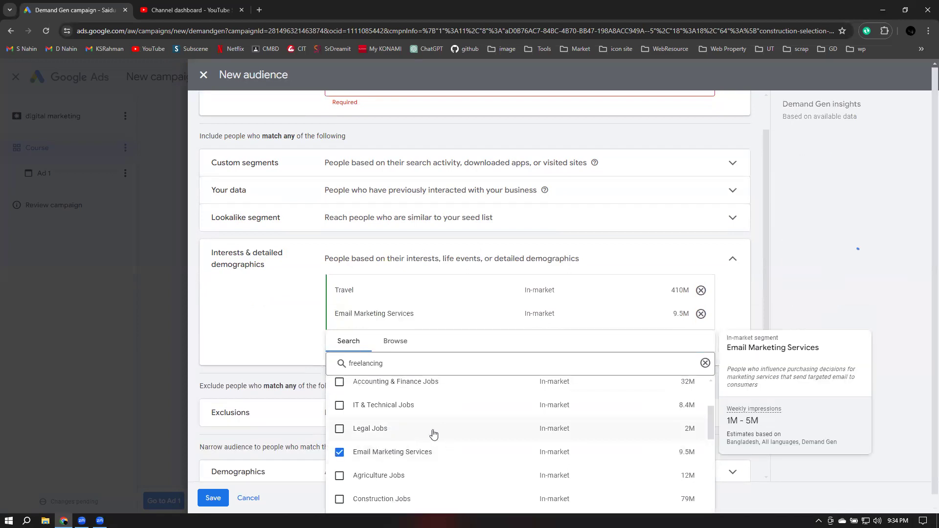
{"action": "scroll", "coordinate": [431, 413], "scroll_direction": "up", "scroll_amount": 1}
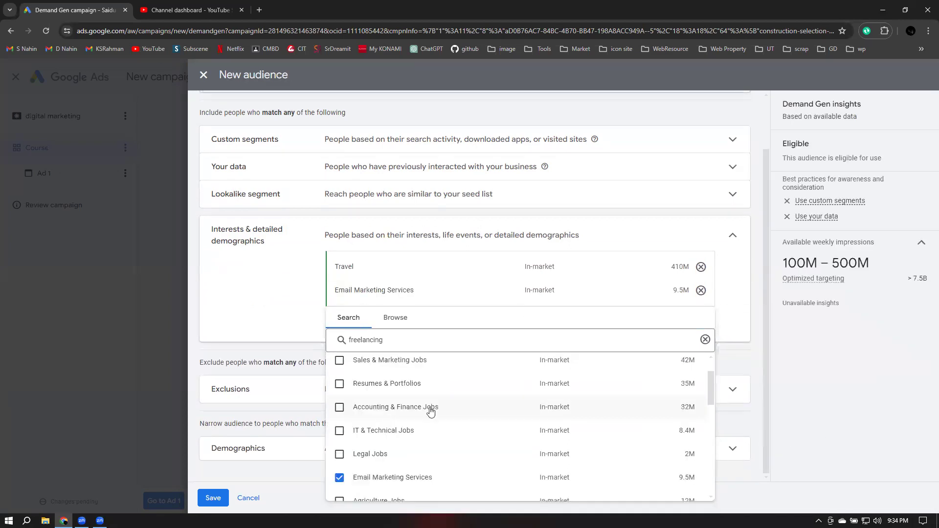
{"action": "scroll", "coordinate": [430, 412], "scroll_direction": "up", "scroll_amount": 2}
{"action": "left_click", "coordinate": [442, 385]}
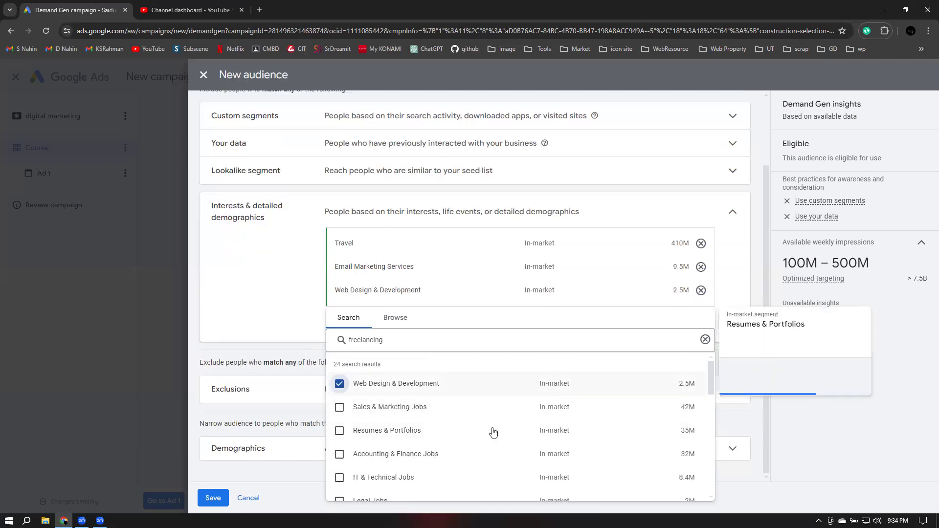
Review the weekly impressions estimate and segment search, then expand the audience Exclusions section
{"action": "left_click_drag", "start_coordinate": [794, 264], "coordinate": [869, 264]}
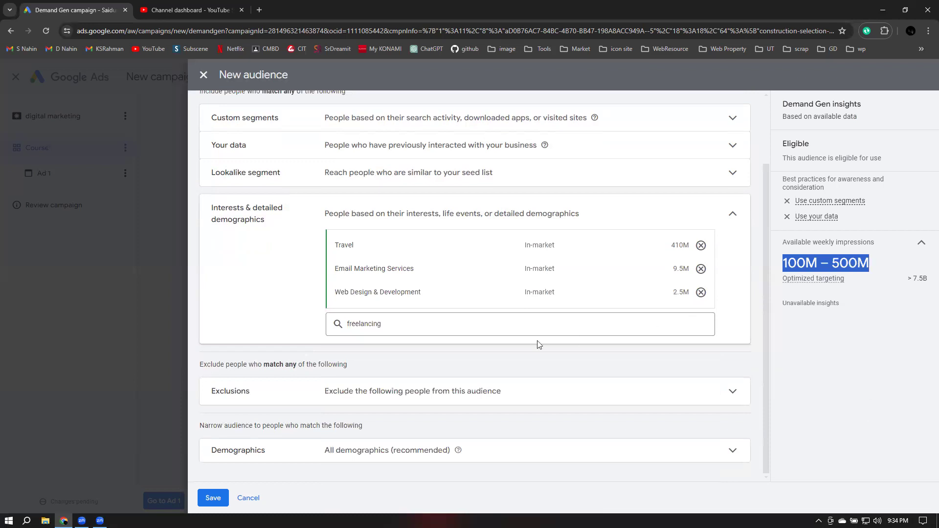
{"action": "left_click", "coordinate": [732, 214]}
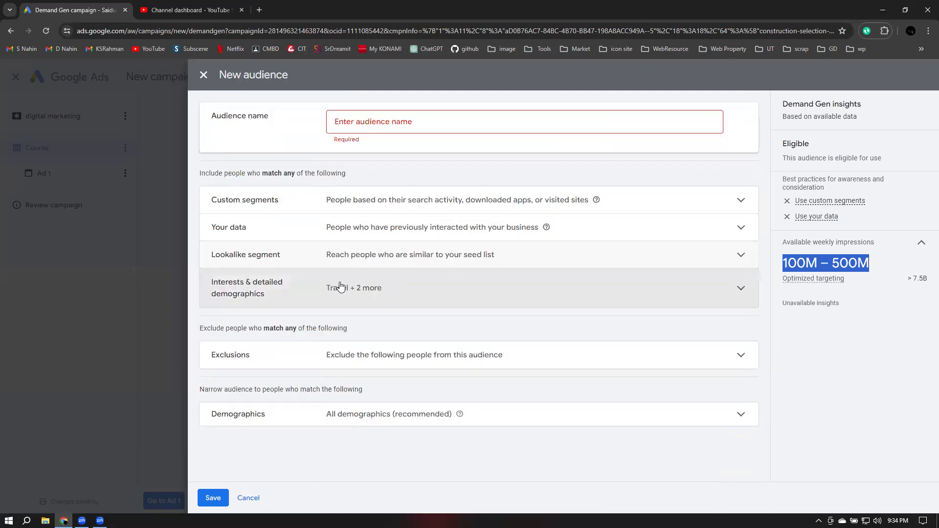
{"action": "left_click", "coordinate": [526, 294]}
{"action": "scroll", "coordinate": [406, 355], "scroll_direction": "down", "scroll_amount": 1}
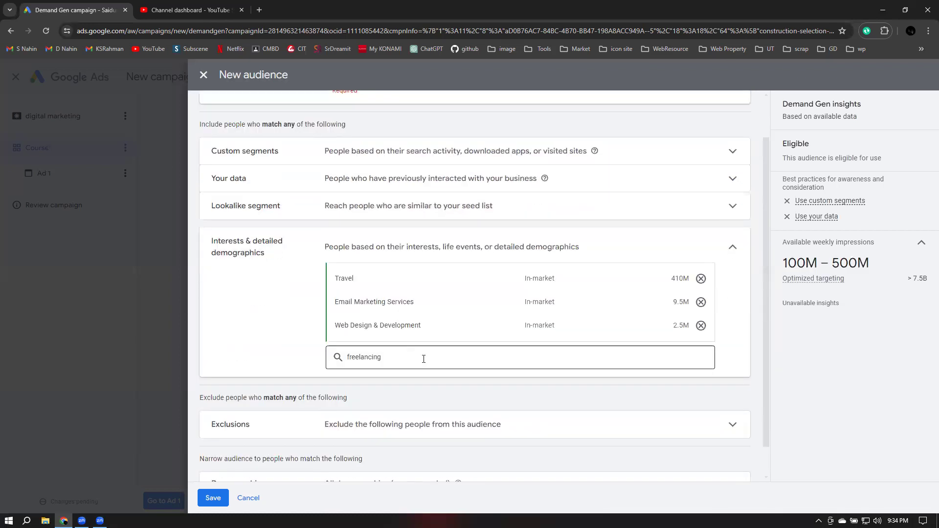
{"action": "left_click", "coordinate": [423, 360]}
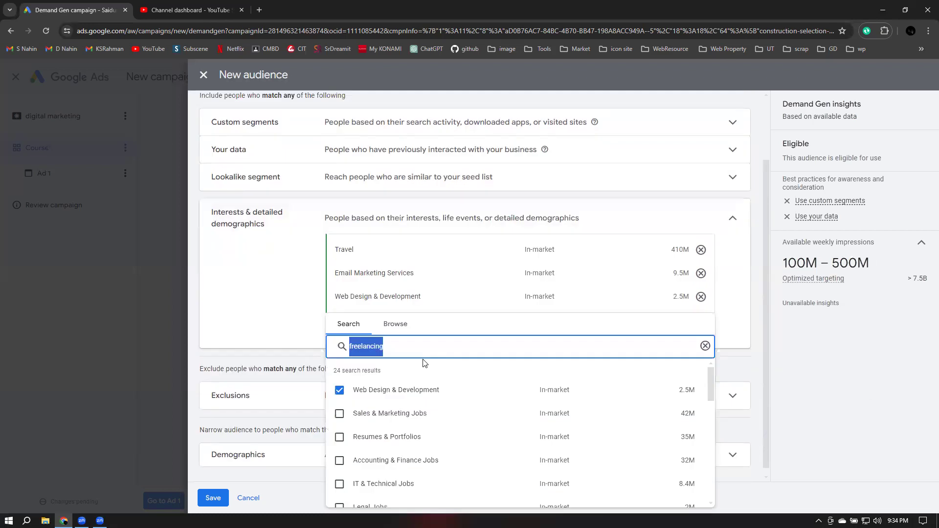
{"action": "key", "text": "BackSpace"}
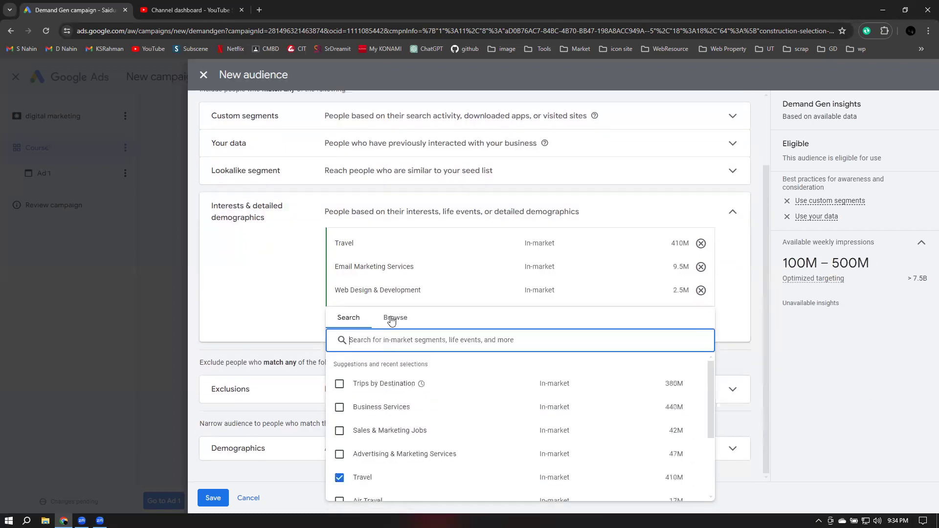
{"action": "left_click", "coordinate": [392, 318]}
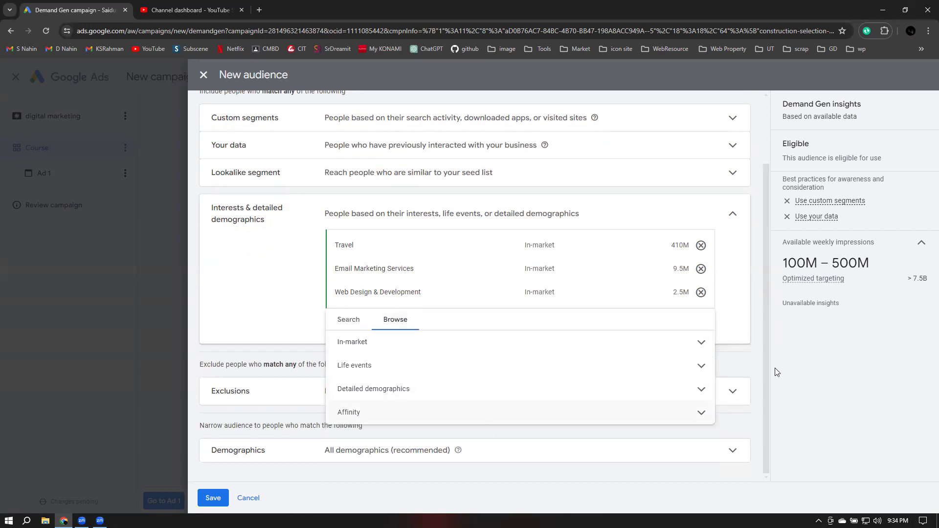
{"action": "left_click", "coordinate": [758, 354]}
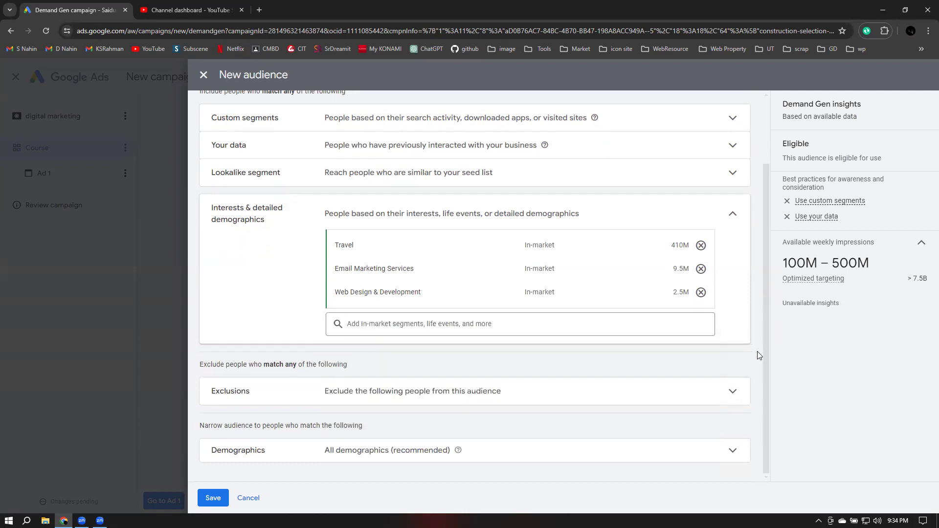
{"action": "left_click", "coordinate": [562, 383]}
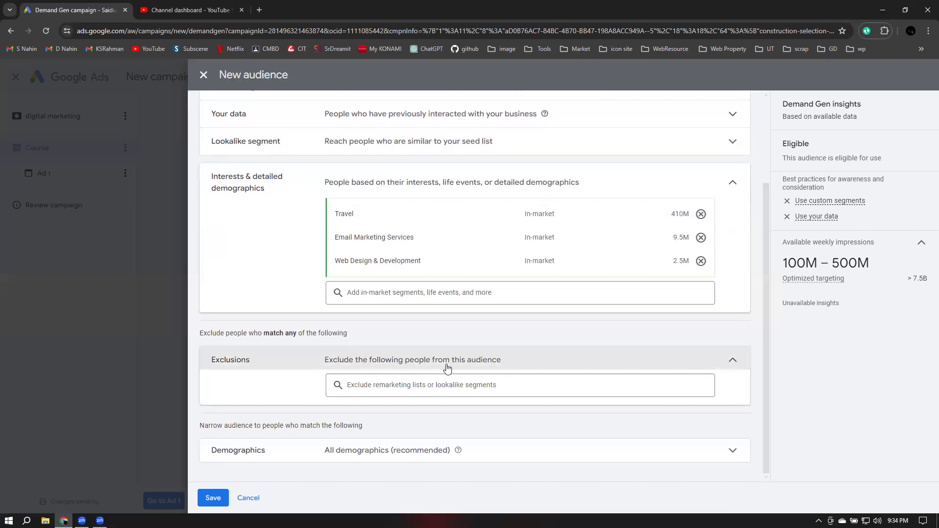
Exclude the AdWords optimized list via Browse, then search exclusions for 'business' and clear it
{"action": "left_click", "coordinate": [525, 393]}
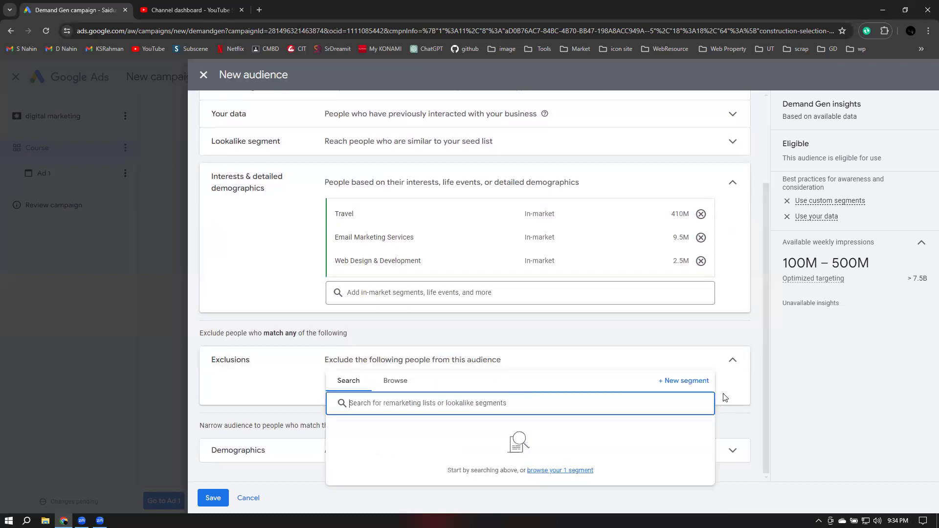
{"action": "left_click", "coordinate": [378, 386]}
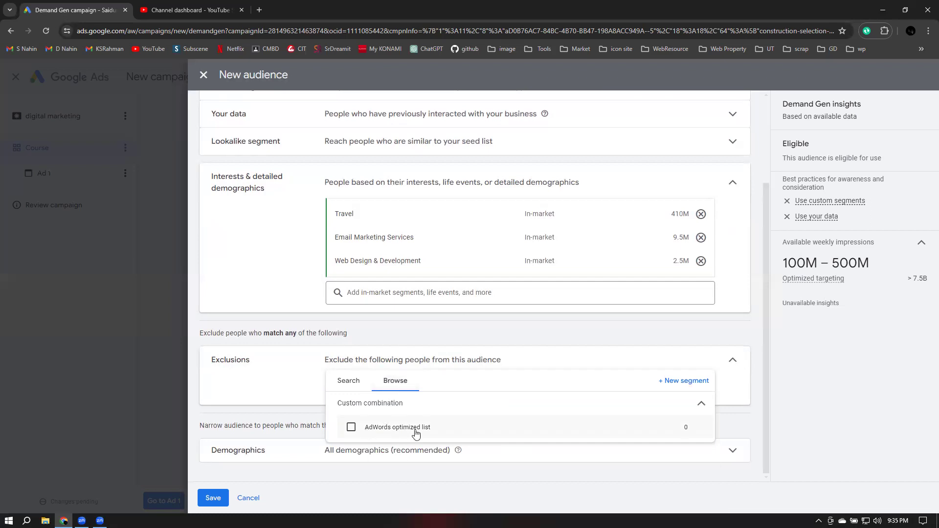
{"action": "mouse_move", "coordinate": [415, 434]}
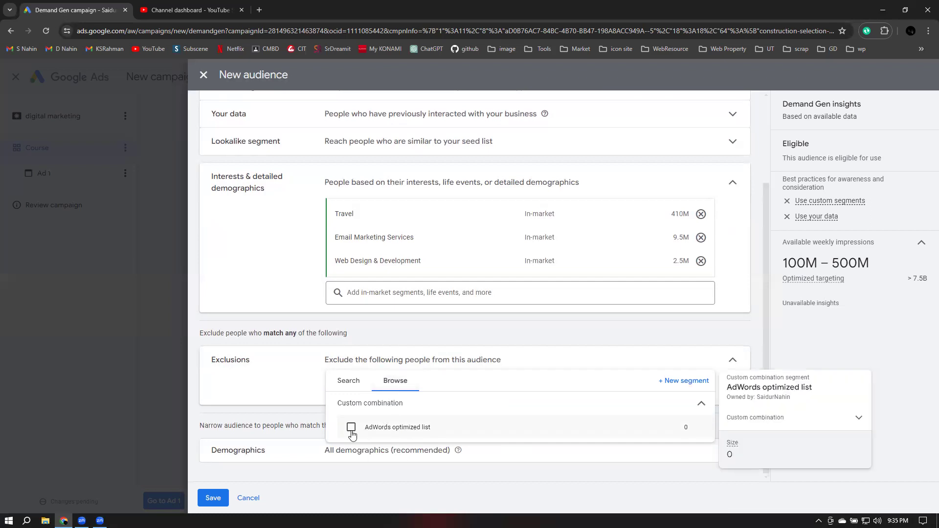
{"action": "left_click", "coordinate": [351, 427]}
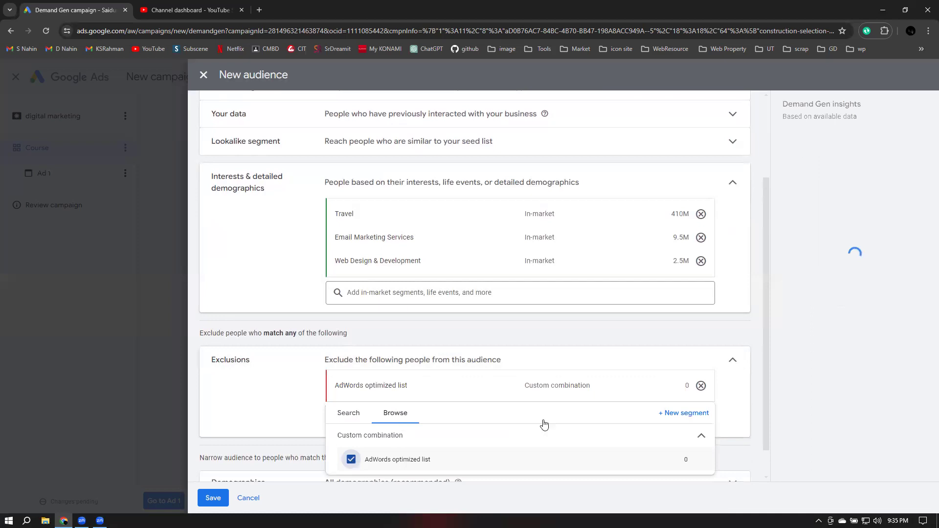
{"action": "left_click", "coordinate": [353, 383]}
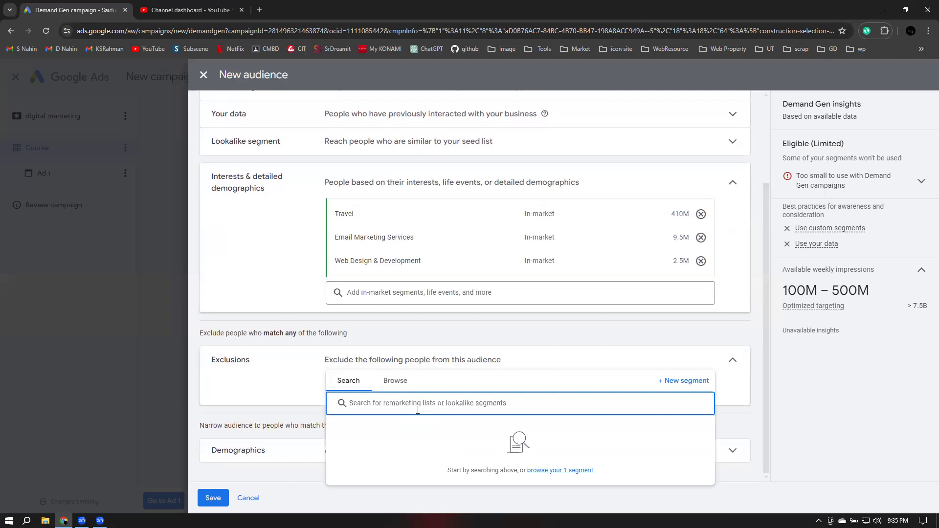
{"action": "type", "text": "business"}
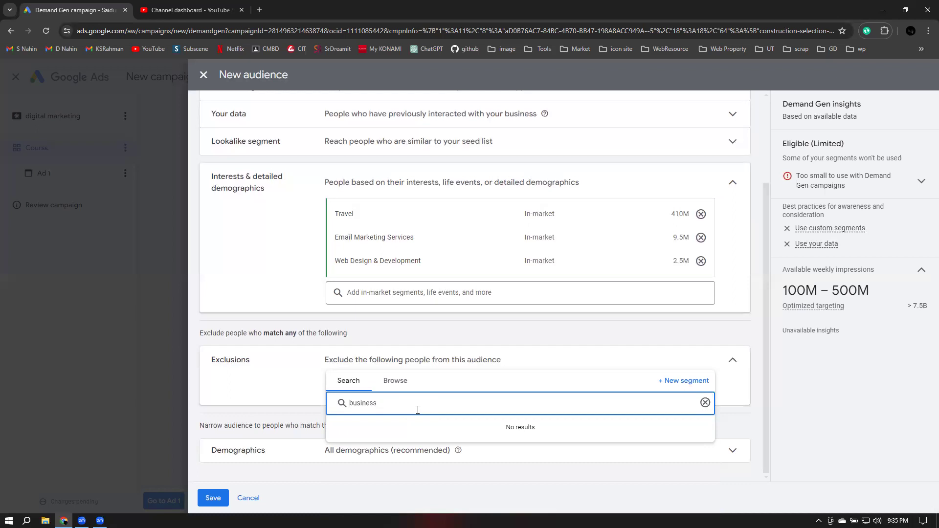
{"action": "key", "text": "BackSpace"}
{"action": "key", "text": "BackSpace"}
{"action": "key", "text": "BackSpace"}
{"action": "key", "text": "BackSpace"}
{"action": "key", "text": "BackSpace"}
{"action": "key", "text": "BackSpace"}
{"action": "key", "text": "BackSpace"}
{"action": "key", "text": "BackSpace"}
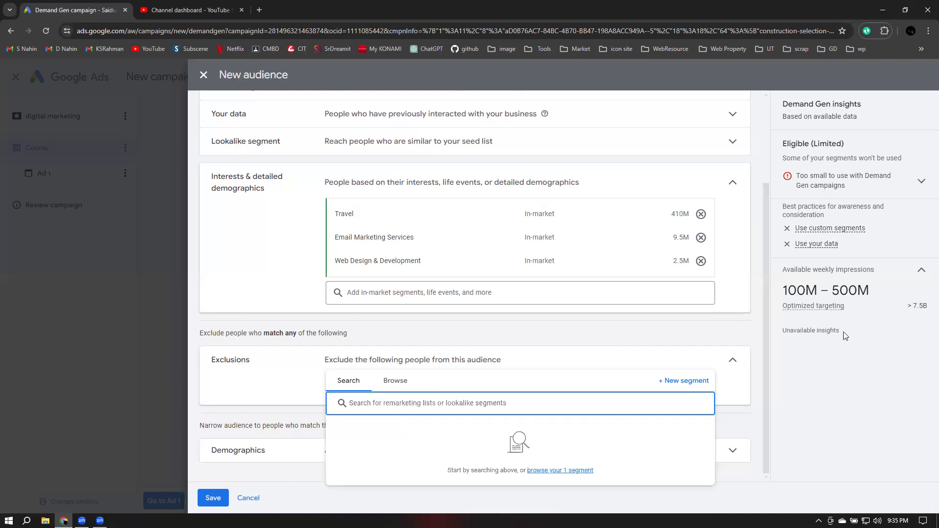
Open Additional demographics and set household income to Top 10% to 20%
{"action": "left_click", "coordinate": [733, 362]}
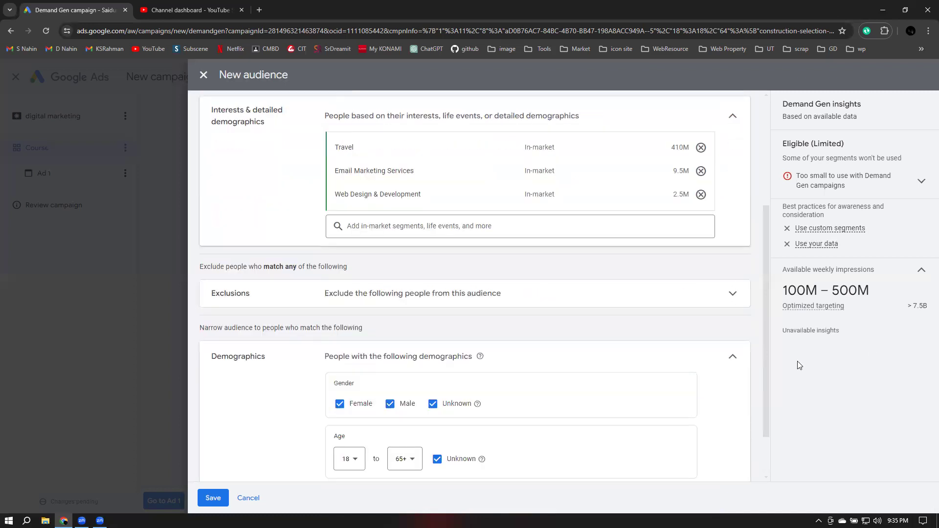
{"action": "scroll", "coordinate": [766, 364], "scroll_direction": "down", "scroll_amount": 1}
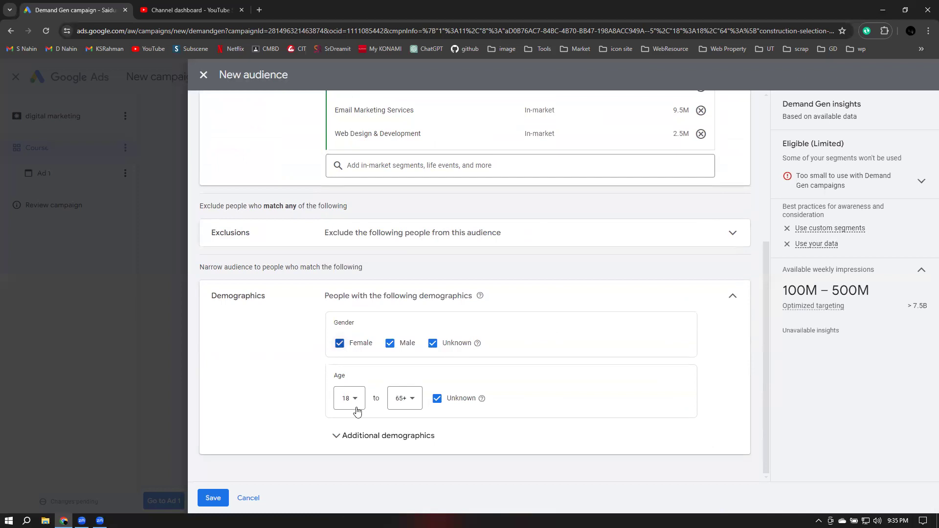
{"action": "left_click", "coordinate": [350, 443]}
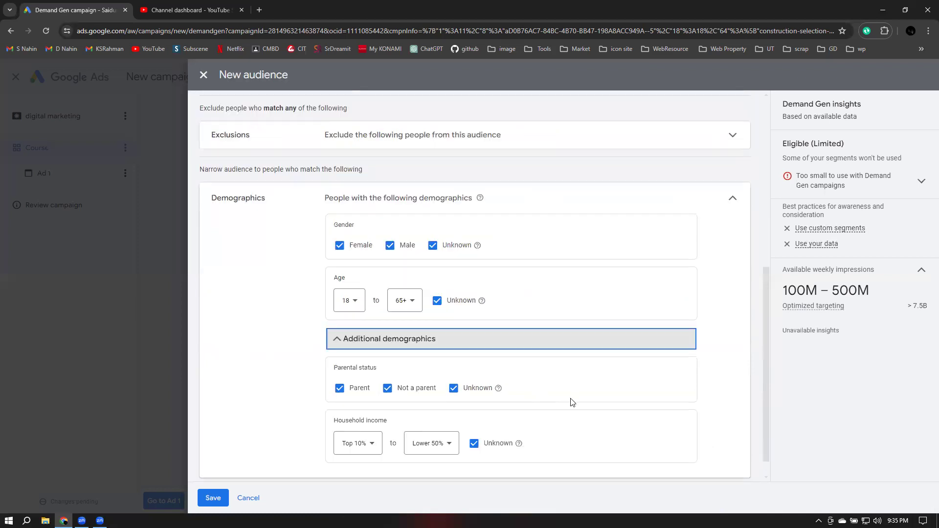
{"action": "scroll", "coordinate": [573, 400], "scroll_direction": "down", "scroll_amount": 1}
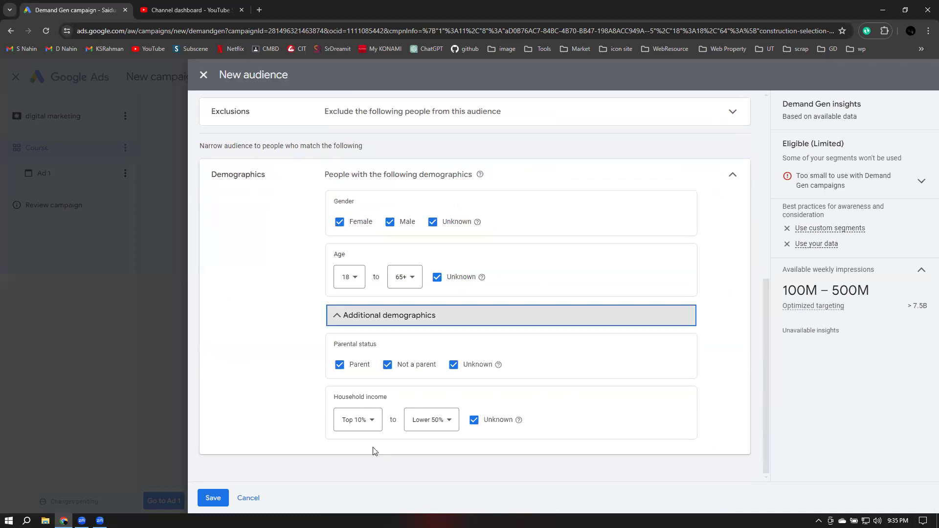
{"action": "left_click", "coordinate": [429, 421]}
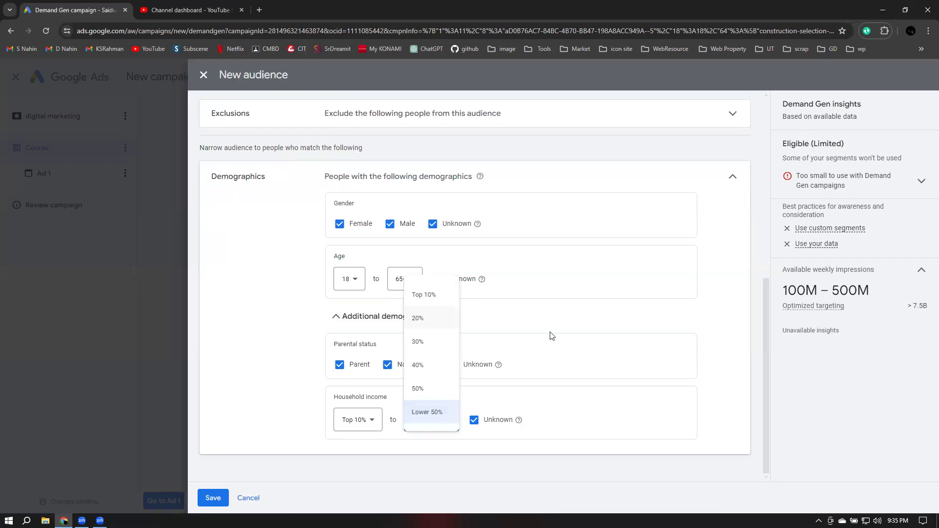
{"action": "left_click", "coordinate": [421, 323]}
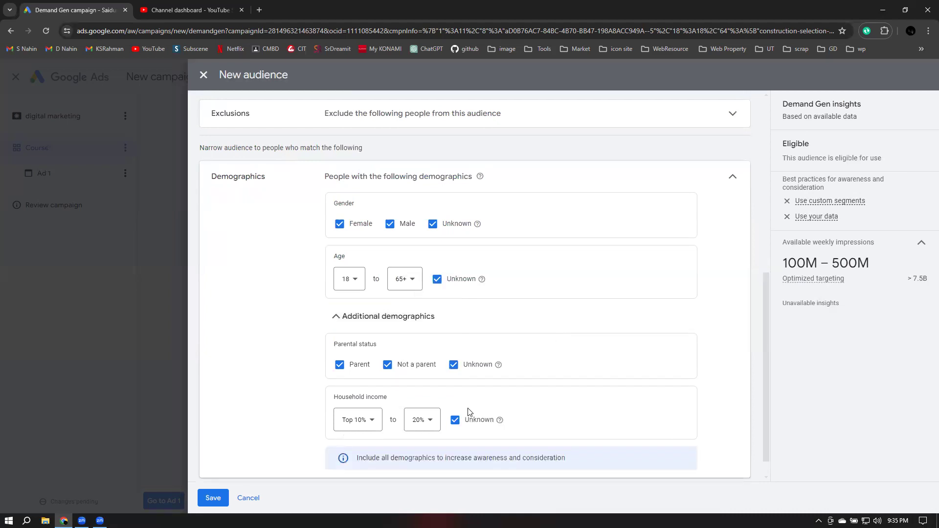
Exclude unknown parental status, gender and age, and limit the age range to 18–54
{"action": "left_click", "coordinate": [454, 365]}
{"action": "left_click", "coordinate": [440, 223]}
{"action": "left_click", "coordinate": [437, 279]}
{"action": "left_click", "coordinate": [405, 279]}
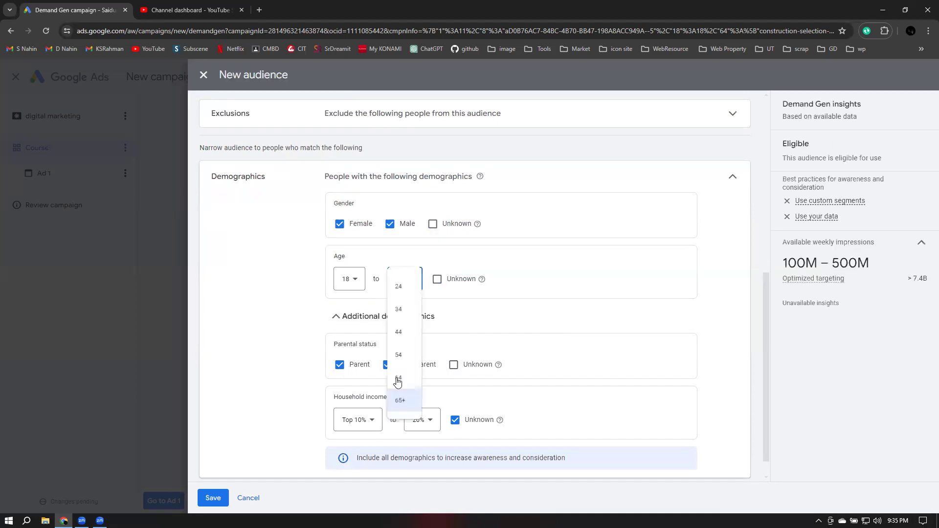
{"action": "left_click", "coordinate": [400, 359]}
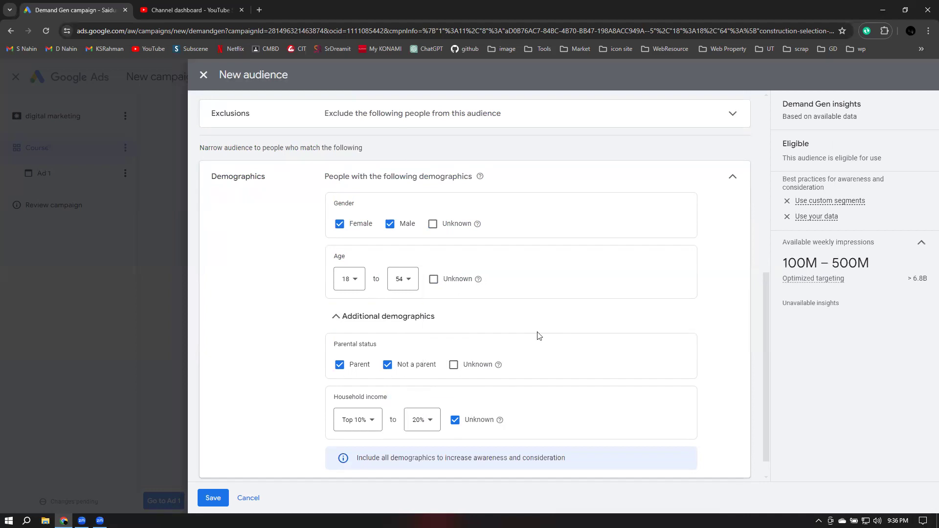
{"action": "scroll", "coordinate": [539, 336], "scroll_direction": "down", "scroll_amount": 1}
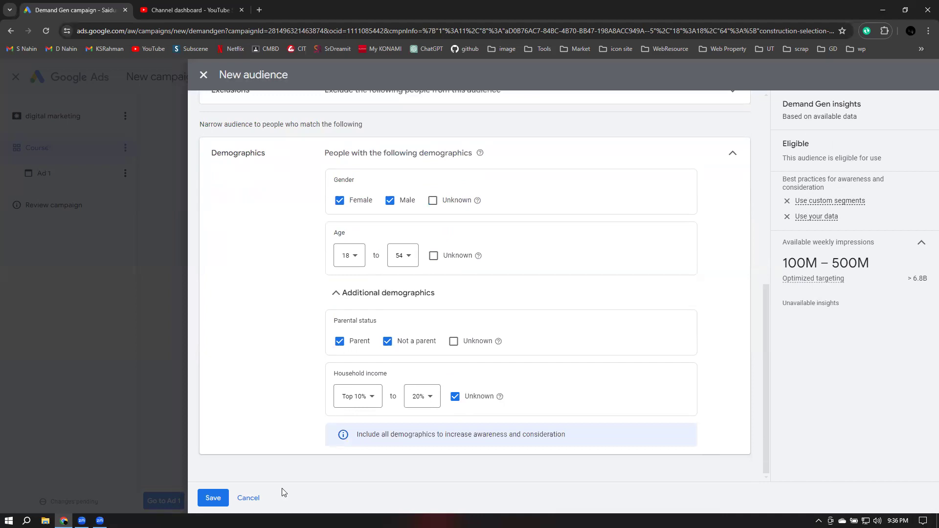
Try saving the audience, then add Trips by Destination, Business Services and Advertising & Marketing Services
{"action": "left_click", "coordinate": [213, 499]}
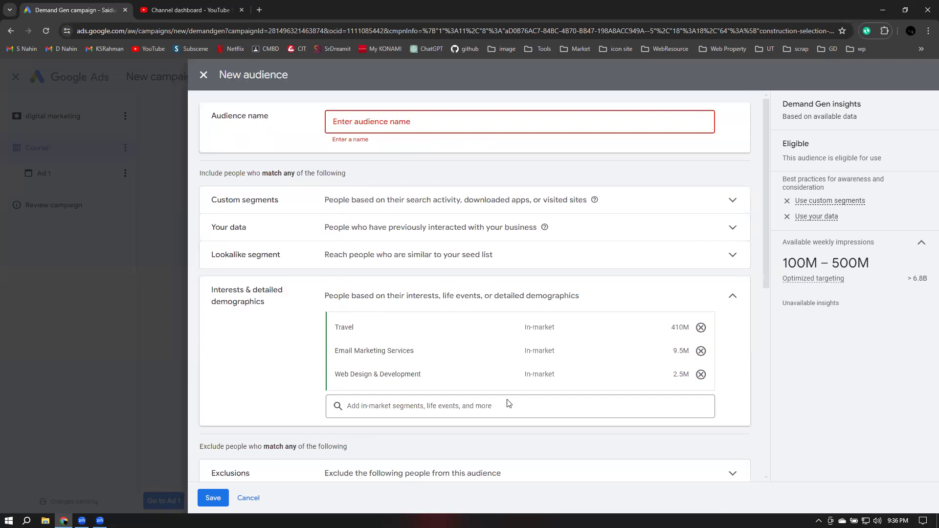
{"action": "left_click", "coordinate": [370, 406]}
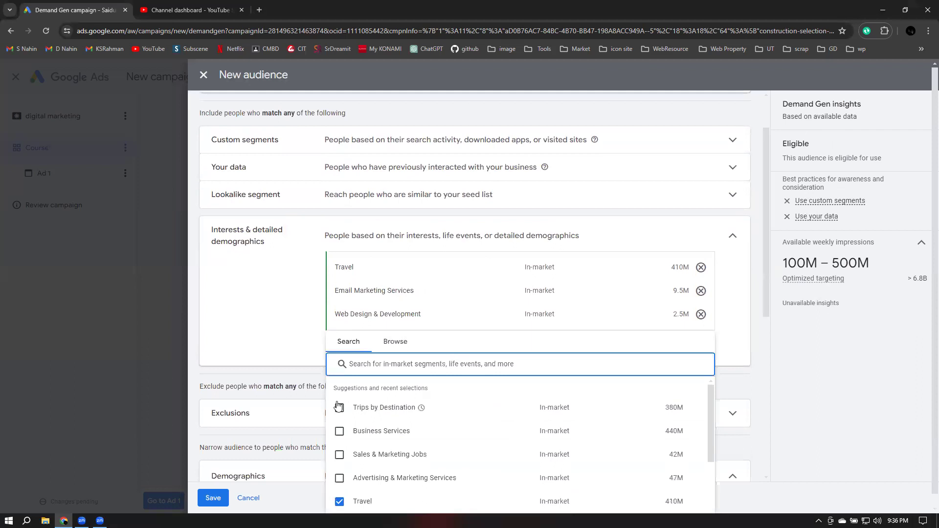
{"action": "left_click", "coordinate": [339, 401]}
{"action": "left_click", "coordinate": [339, 420]}
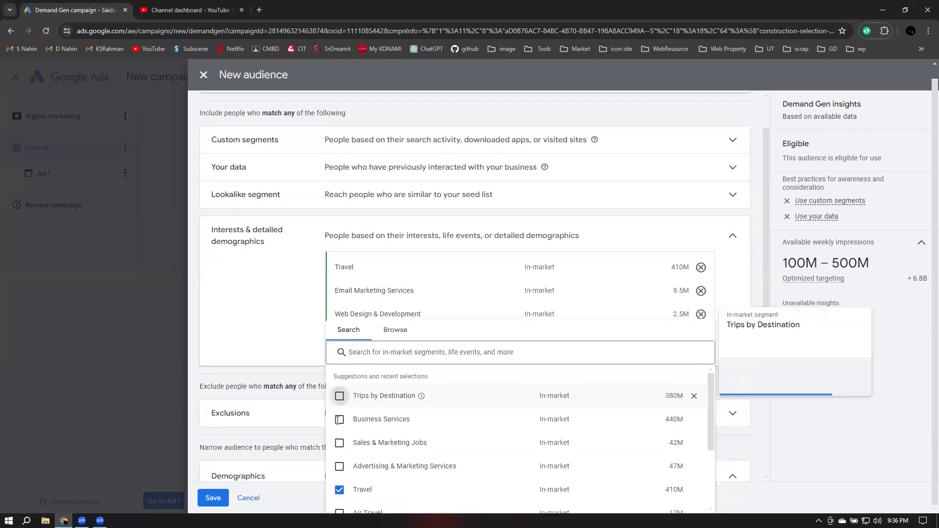
{"action": "scroll", "coordinate": [384, 424], "scroll_direction": "down", "scroll_amount": 2}
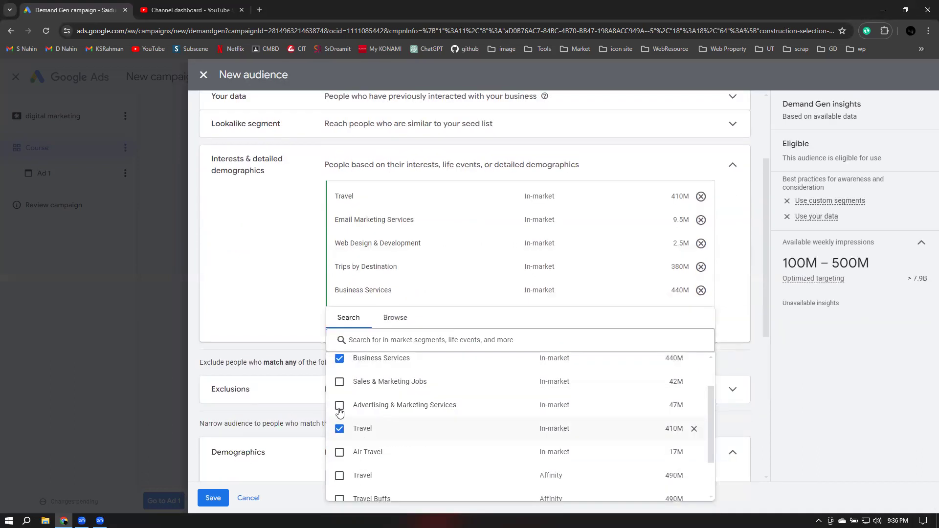
{"action": "left_click", "coordinate": [475, 412]}
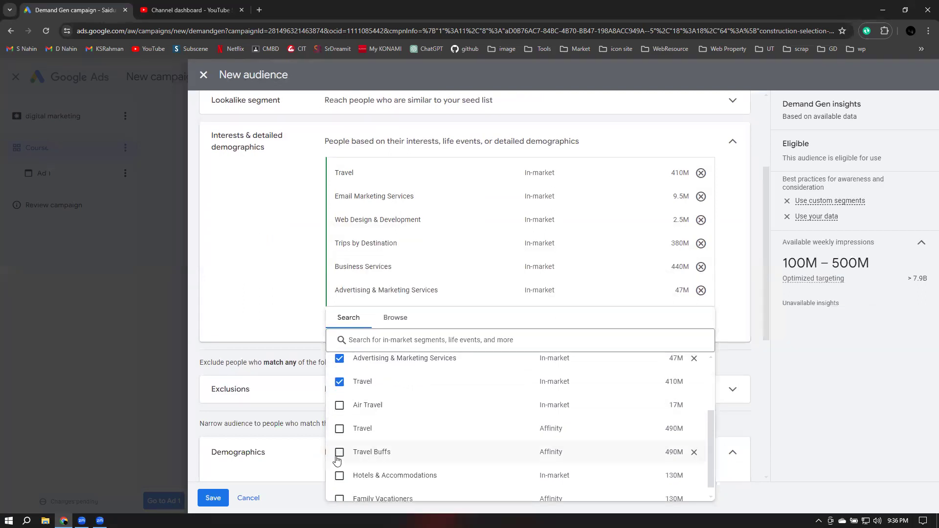
Add Travel Buffs and the Travel affinity segment, then collapse the interests section to a summary
{"action": "left_click", "coordinate": [338, 456]}
{"action": "left_click", "coordinate": [341, 429]}
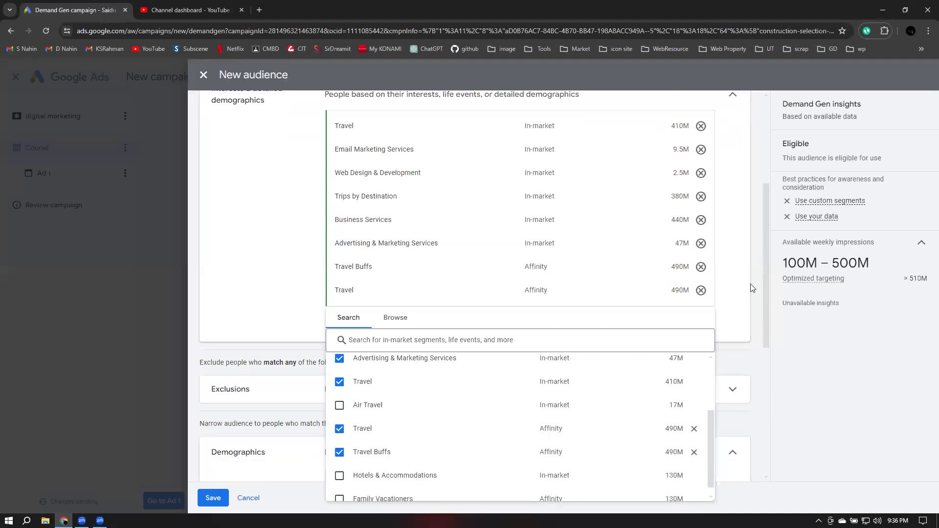
{"action": "left_click", "coordinate": [752, 287]}
{"action": "scroll", "coordinate": [724, 289], "scroll_direction": "up", "scroll_amount": 5}
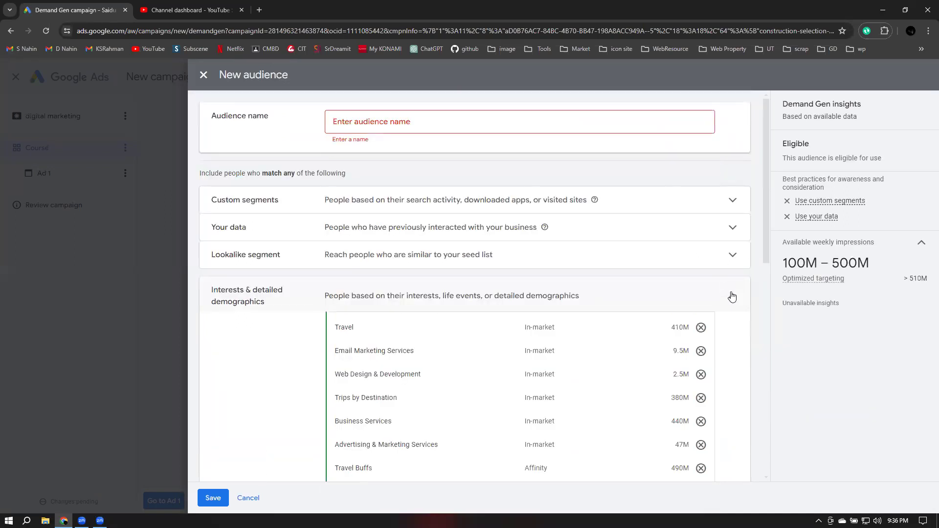
{"action": "left_click", "coordinate": [769, 428]}
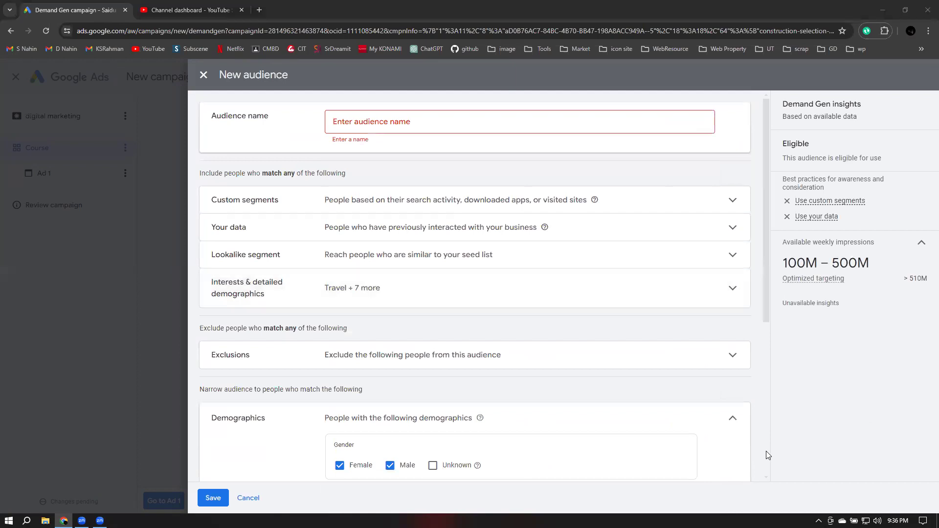
{"action": "left_click", "coordinate": [213, 499]}
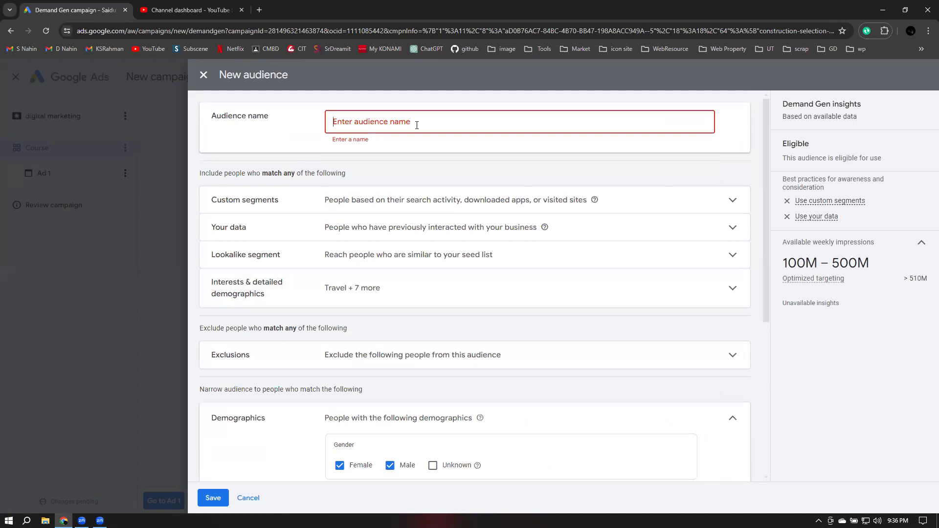
Name the new audience 'Youtube audience' and save it to the Course ad group
{"action": "type", "text": "Youtube audience"}
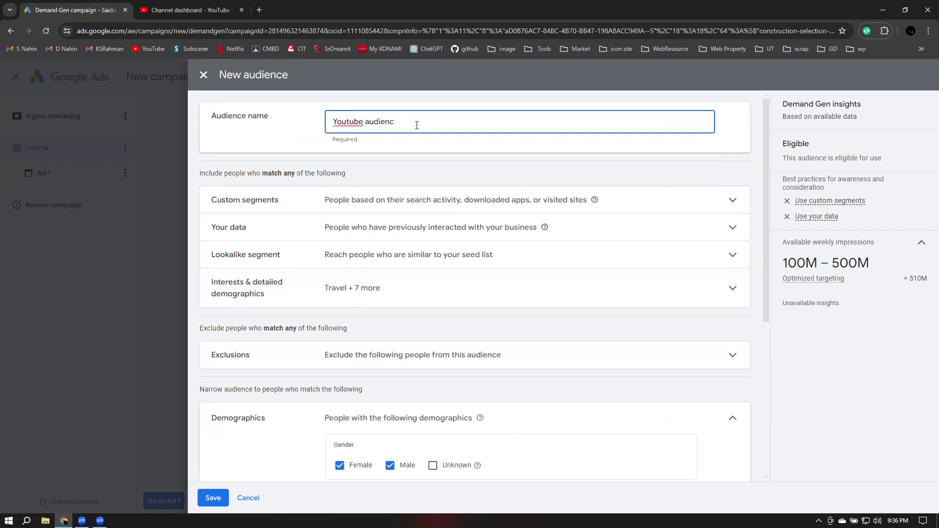
{"action": "left_click", "coordinate": [214, 497]}
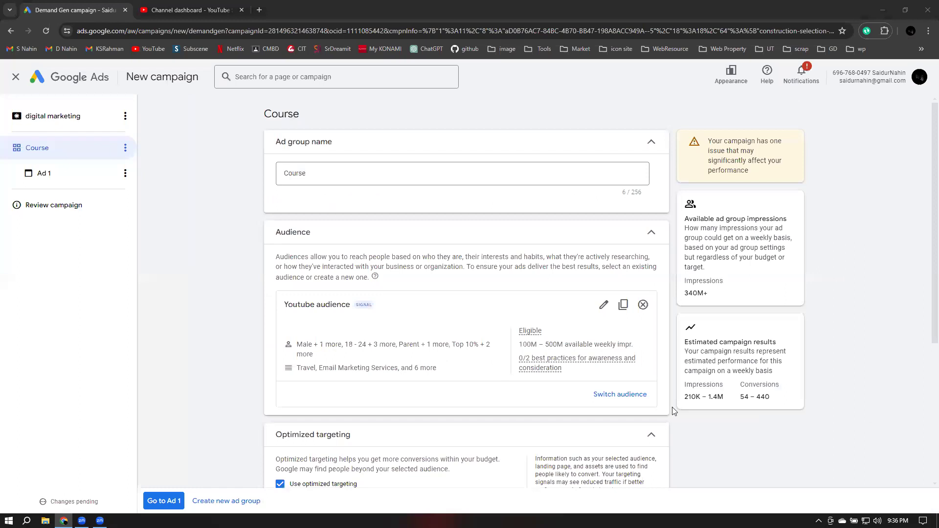
Continue from the Course ad group settings to the Ad 1 creation page
{"action": "scroll", "coordinate": [673, 411], "scroll_direction": "down", "scroll_amount": 5}
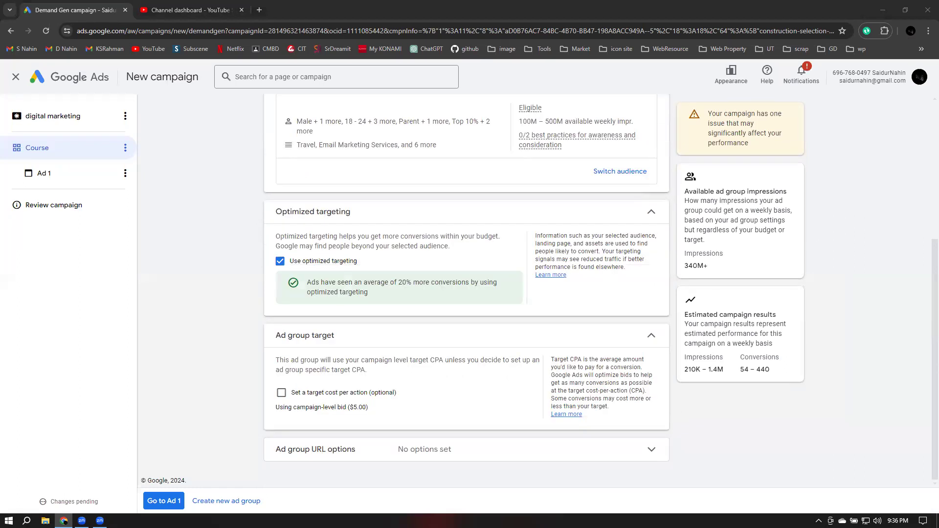
{"action": "left_click", "coordinate": [164, 501]}
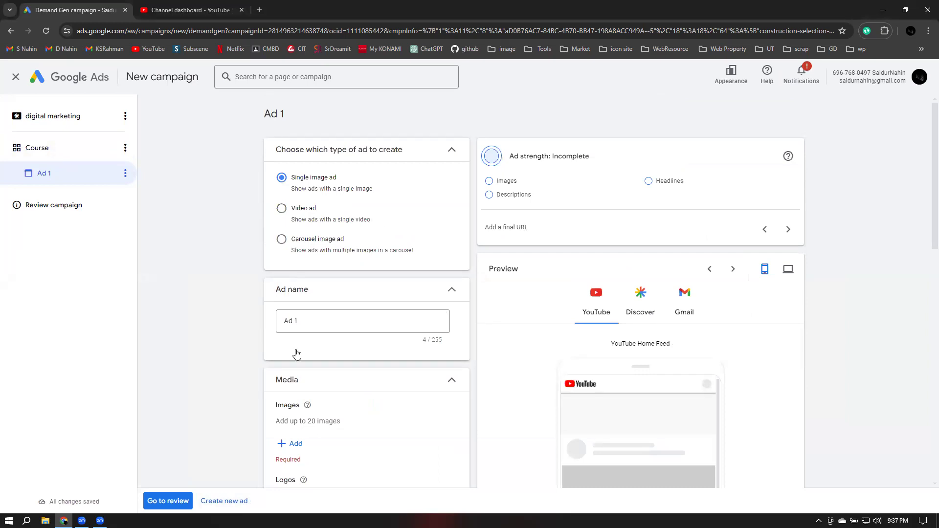
Replace the ad name 'Ad 1' with 'Dm1', fixing the mistyped character
{"action": "scroll", "coordinate": [295, 350], "scroll_direction": "down", "scroll_amount": 2}
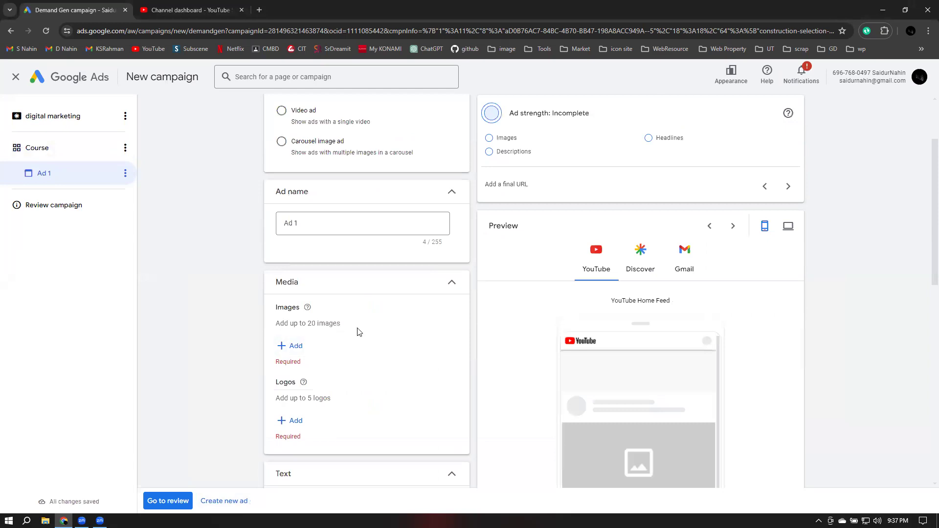
{"action": "double_click", "coordinate": [312, 226]}
{"action": "key", "text": "ctrl+a"}
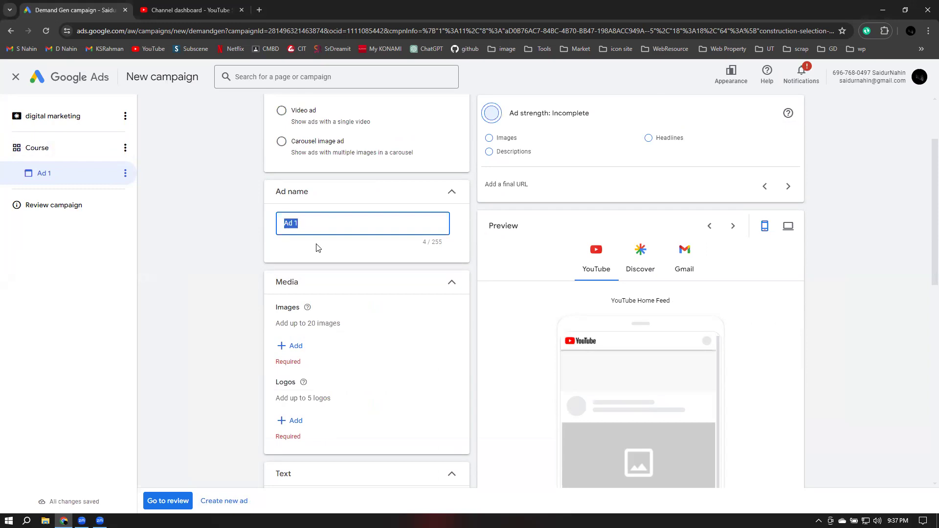
{"action": "type", "text": "Dm!"}
{"action": "key", "text": "BackSpace"}
{"action": "type", "text": "1"}
{"action": "left_click", "coordinate": [471, 264]}
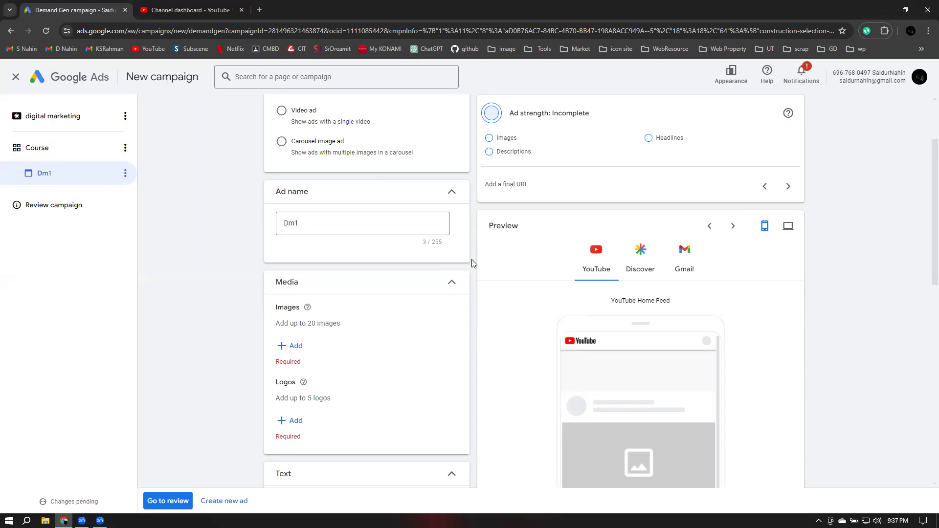
{"action": "scroll", "coordinate": [472, 263], "scroll_direction": "down", "scroll_amount": 7}
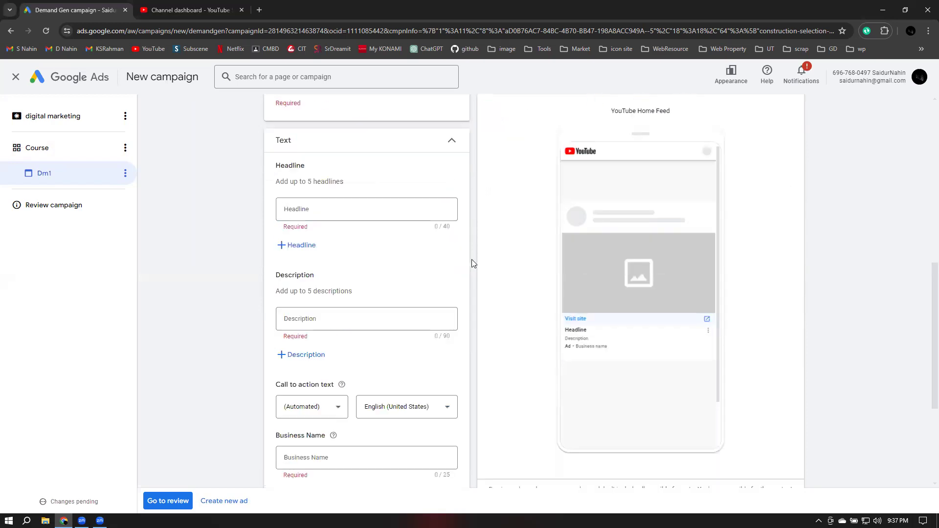
{"action": "scroll", "coordinate": [472, 263], "scroll_direction": "down", "scroll_amount": 4}
{"action": "scroll", "coordinate": [472, 263], "scroll_direction": "up", "scroll_amount": 4}
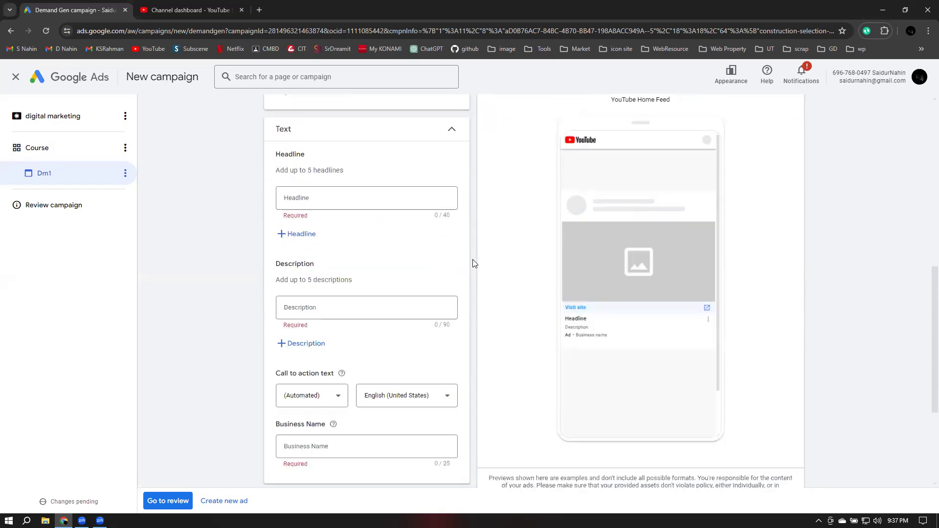
{"action": "scroll", "coordinate": [472, 263], "scroll_direction": "up", "scroll_amount": 5}
{"action": "scroll", "coordinate": [472, 263], "scroll_direction": "up", "scroll_amount": 3}
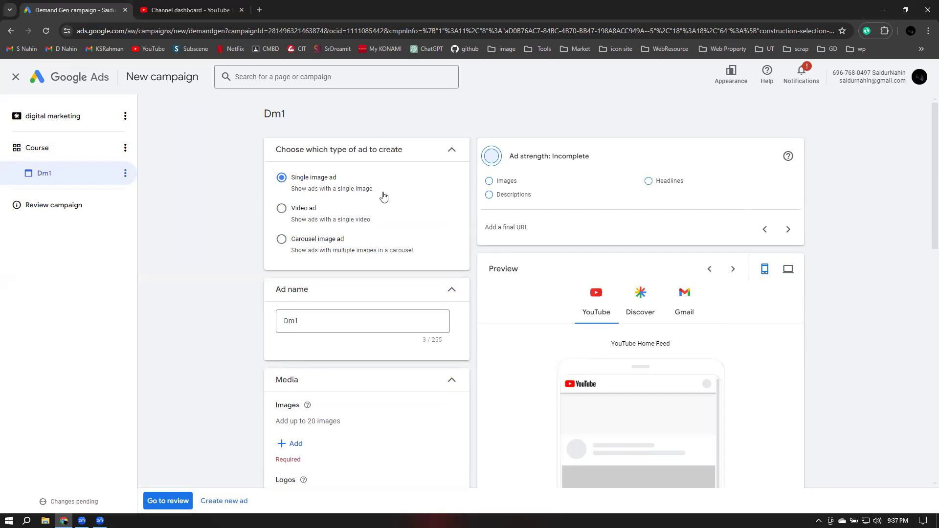
Change the Dm1 ad format to Video ad and bring up YouTube Studio
{"action": "left_click", "coordinate": [283, 210]}
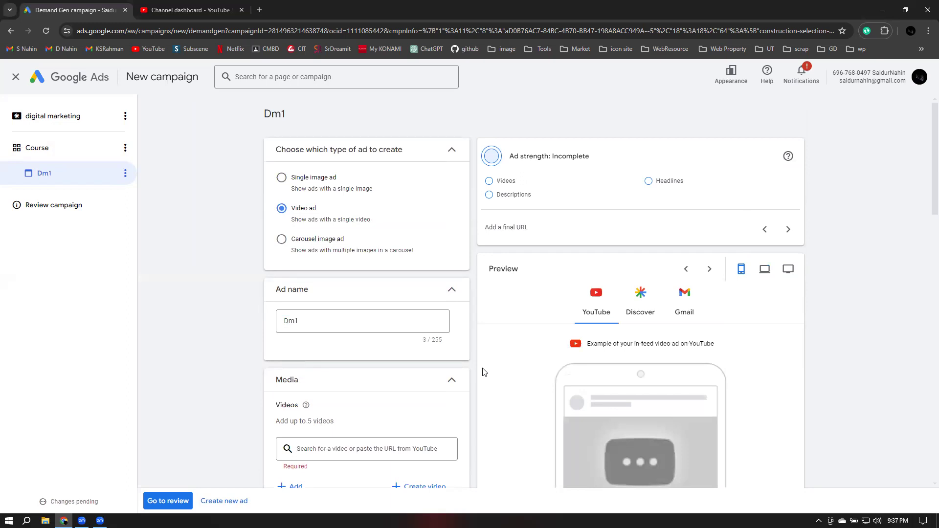
{"action": "scroll", "coordinate": [477, 373], "scroll_direction": "down", "scroll_amount": 2}
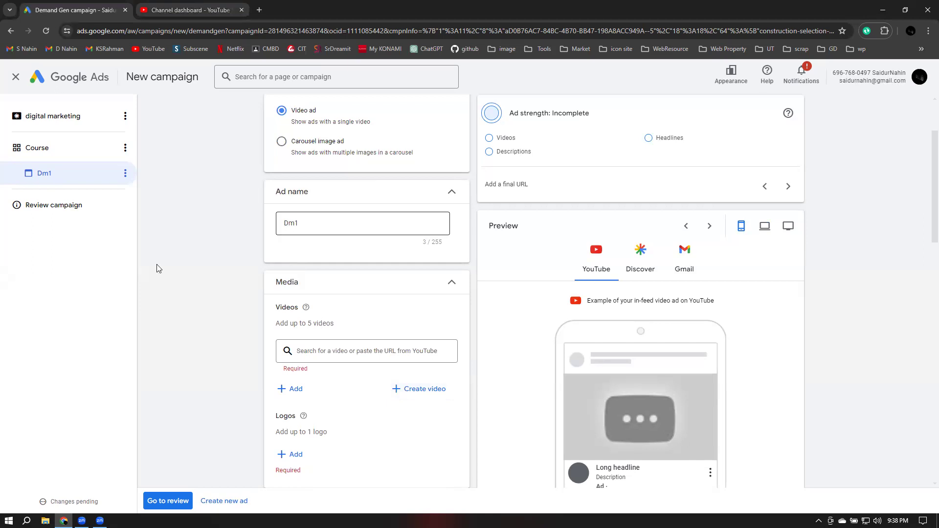
{"action": "key", "text": "ctrl+Tab"}
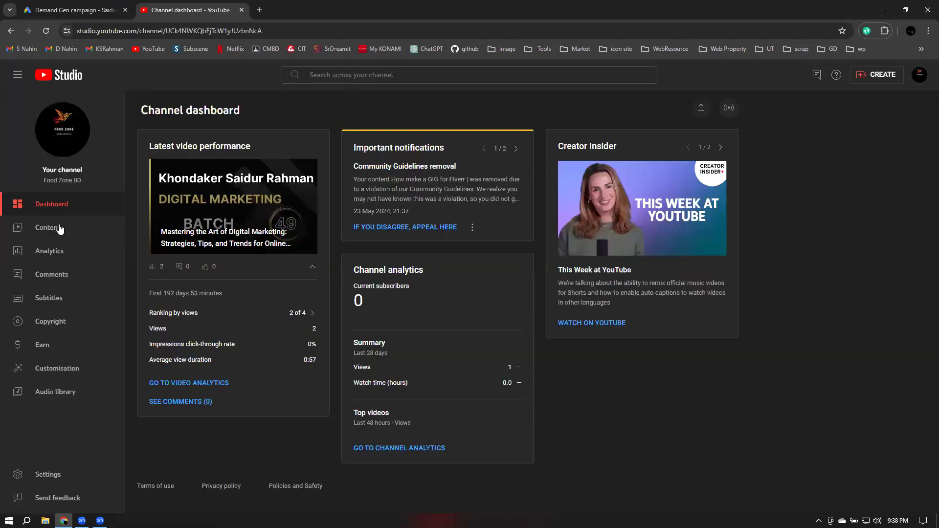
Copy the link of the 'Mastering the Art of Digital Marketing' video from YouTube Studio Content
{"action": "left_click", "coordinate": [141, 221]}
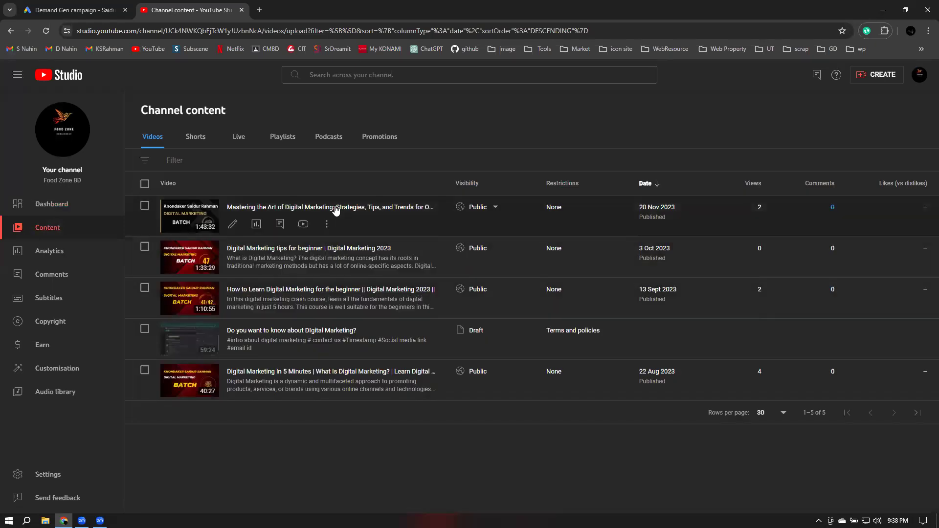
{"action": "left_click", "coordinate": [336, 208]}
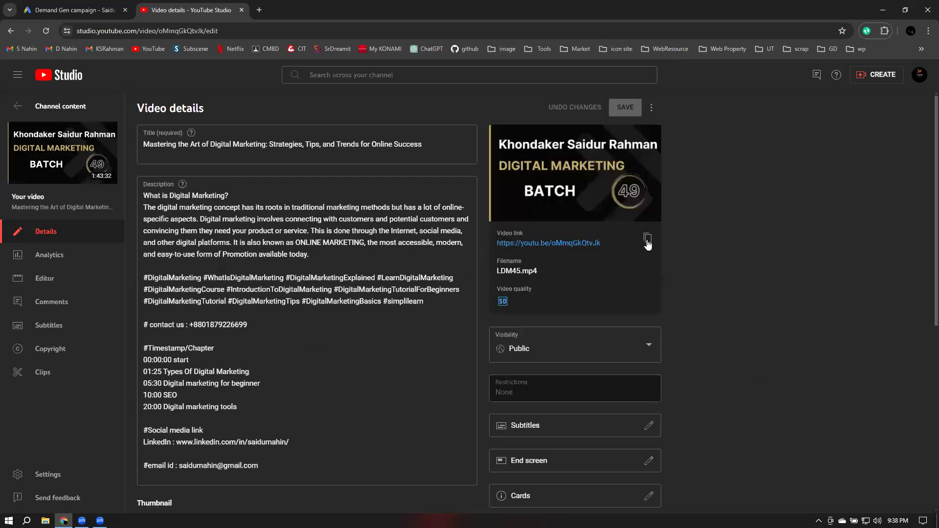
{"action": "left_click", "coordinate": [88, 10]}
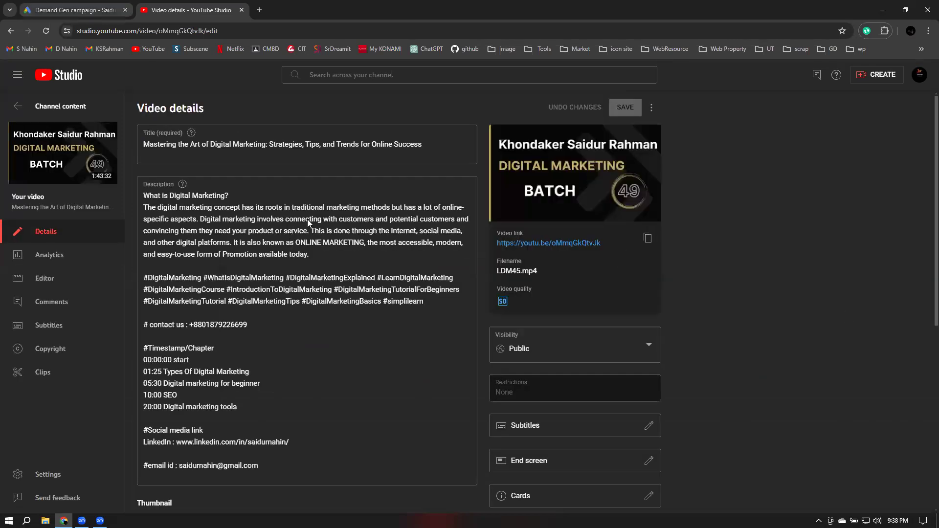
{"action": "left_click", "coordinate": [325, 351]}
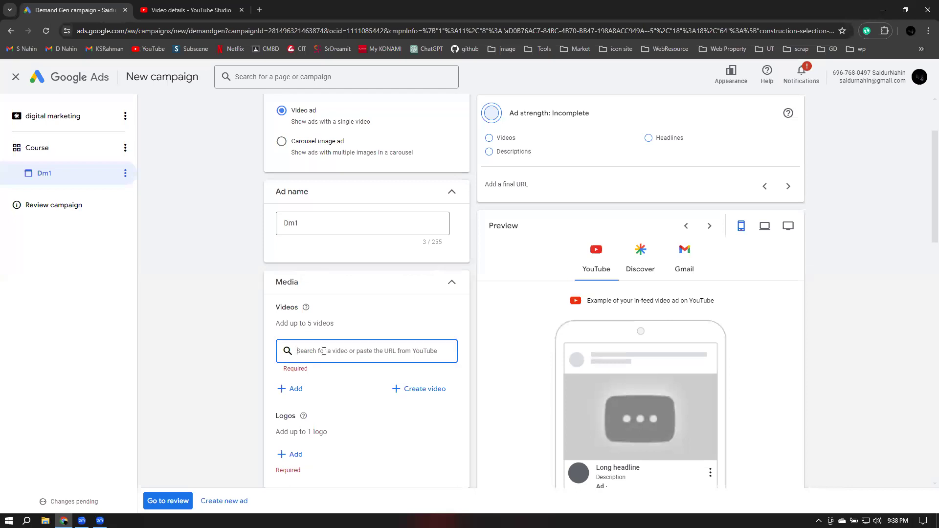
Add the Mastering the Art of Digital Marketing video to the Dm1 ad by pasting its link
{"action": "type", "text": "https://youtu.be/oMmqGkQtvJk"}
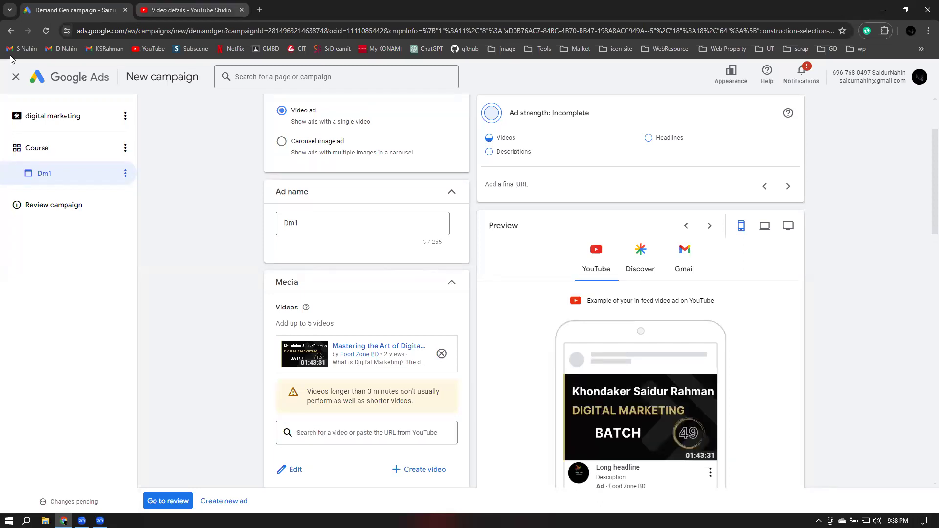
{"action": "key", "text": "ctrl+Tab"}
Copy the link of the 'Digital Marketing tips for beginner' video and return to Google Ads
{"action": "left_click", "coordinate": [10, 31]}
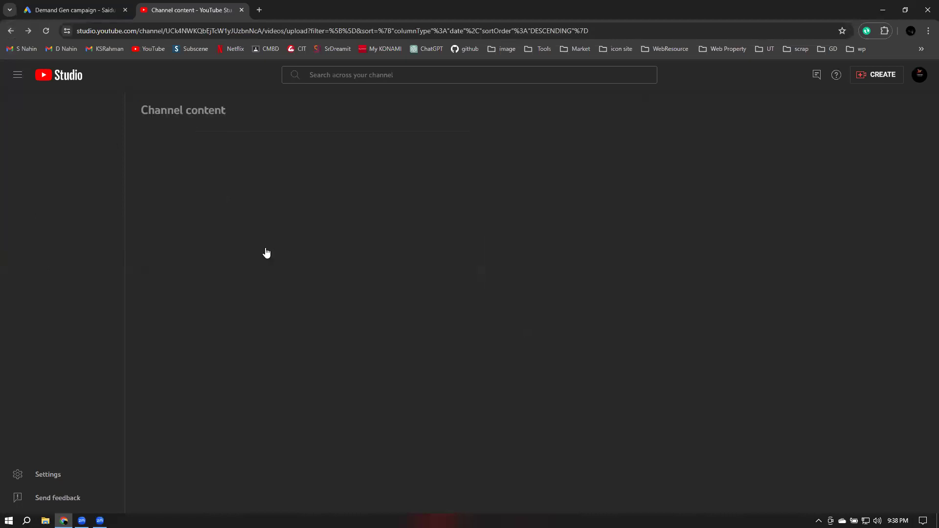
{"action": "left_click", "coordinate": [265, 249]}
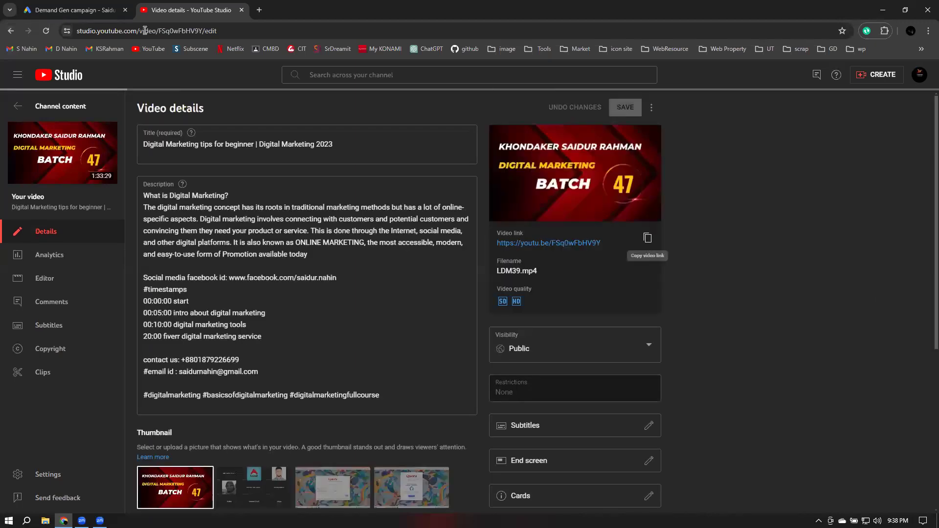
{"action": "left_click", "coordinate": [95, 9]}
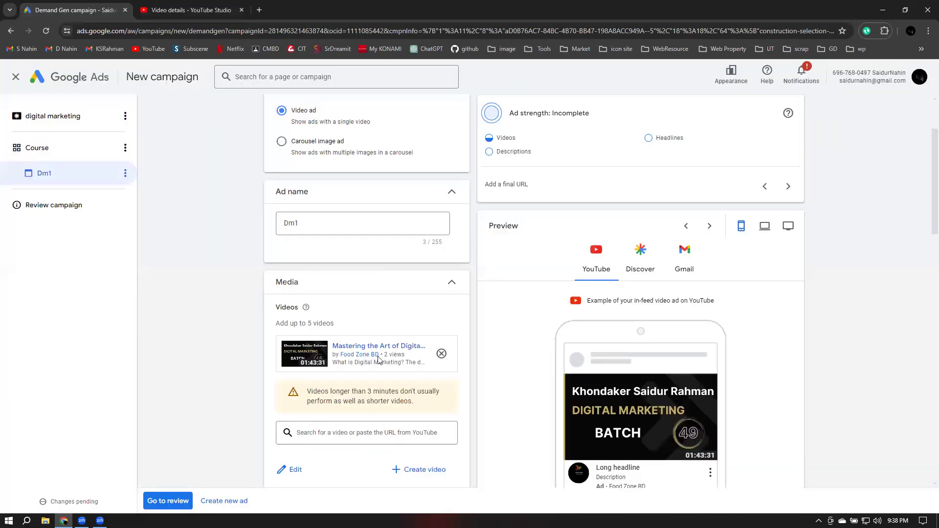
Paste the second video's link, then remove both video entries from the Dm1 ad
{"action": "scroll", "coordinate": [378, 359], "scroll_direction": "down", "scroll_amount": 2}
{"action": "left_click", "coordinate": [319, 337]}
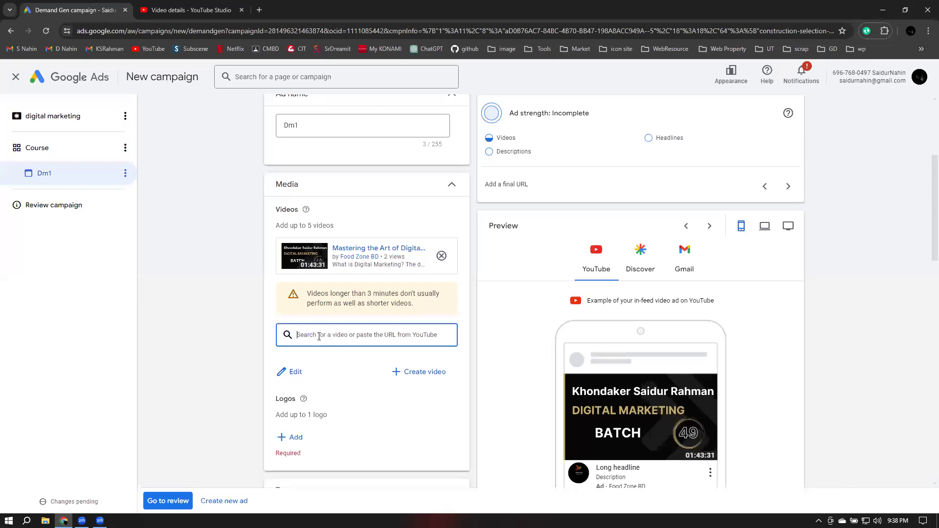
{"action": "key", "text": "ctrl+v"}
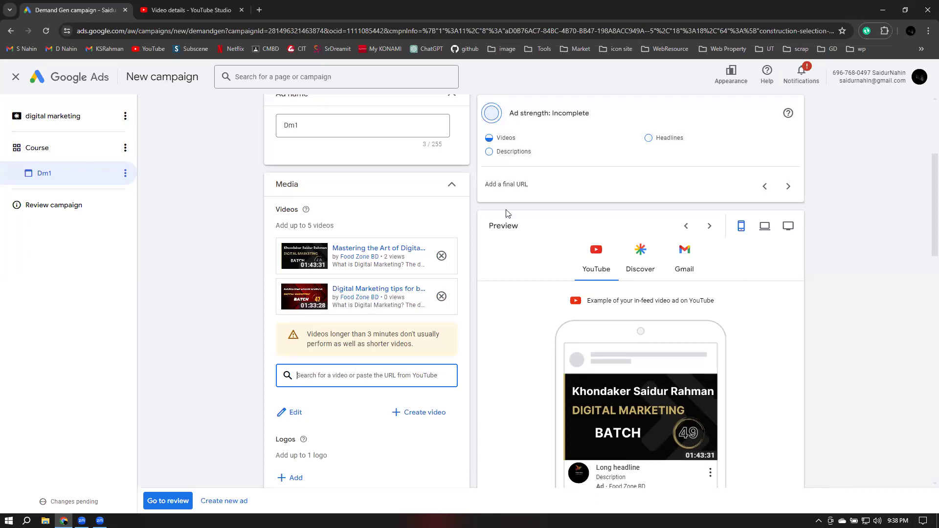
{"action": "left_click", "coordinate": [441, 296]}
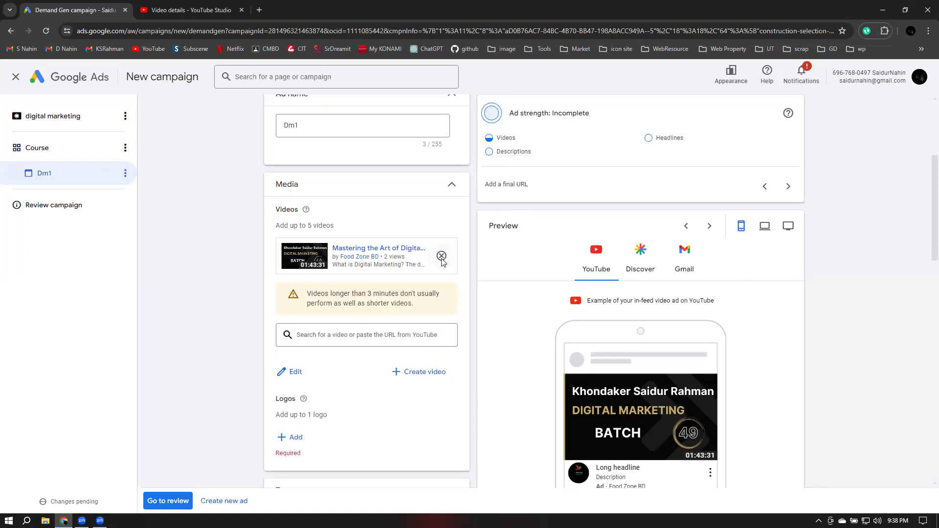
{"action": "left_click", "coordinate": [441, 256]}
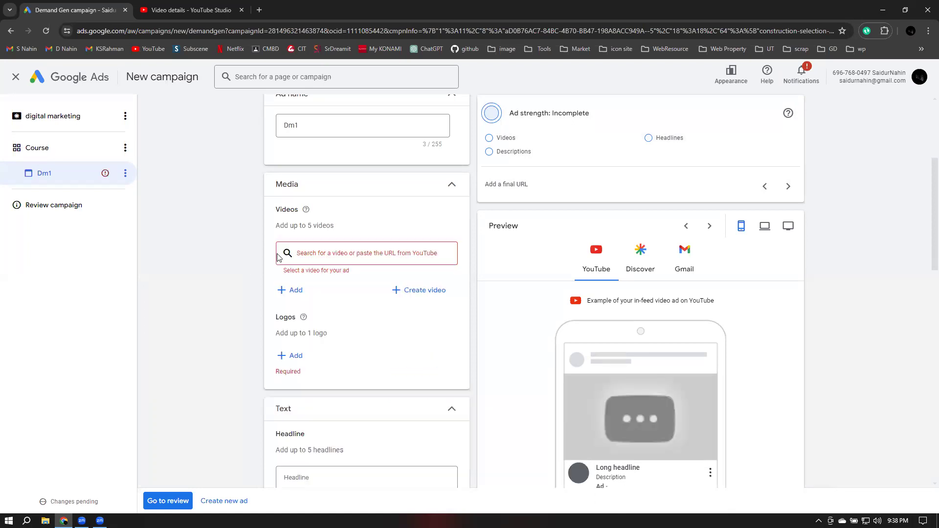
Start creating a new video and browse templates such as Gliding words, Origin Story and Moving grid
{"action": "left_click", "coordinate": [414, 294]}
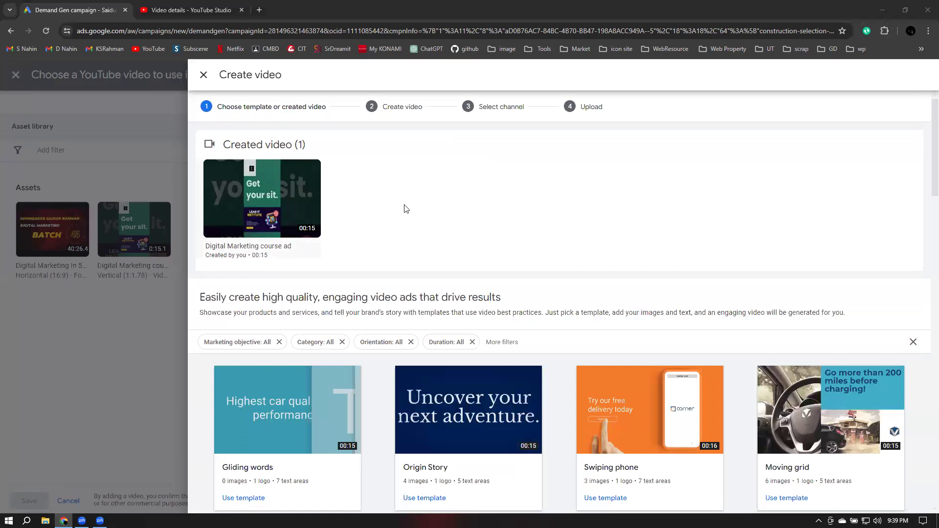
{"action": "scroll", "coordinate": [411, 208], "scroll_direction": "down", "scroll_amount": 4}
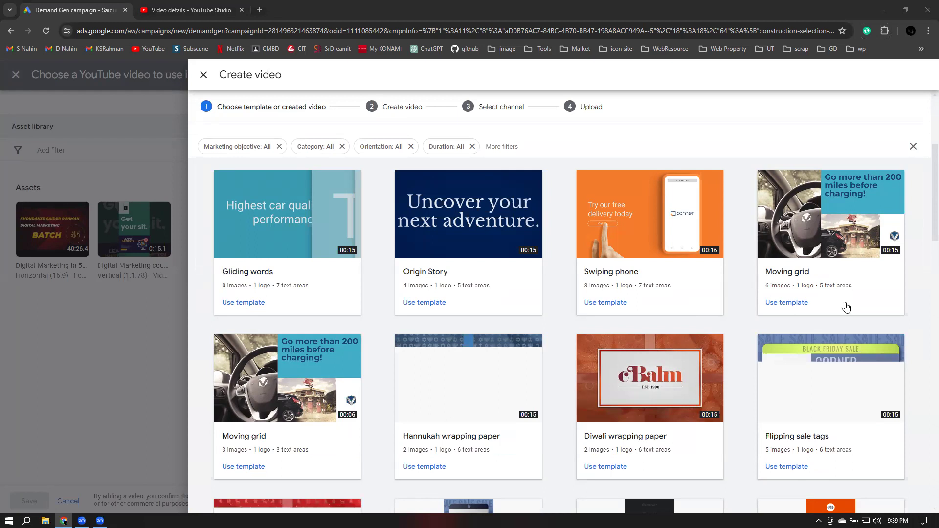
{"action": "scroll", "coordinate": [851, 312], "scroll_direction": "down", "scroll_amount": 3}
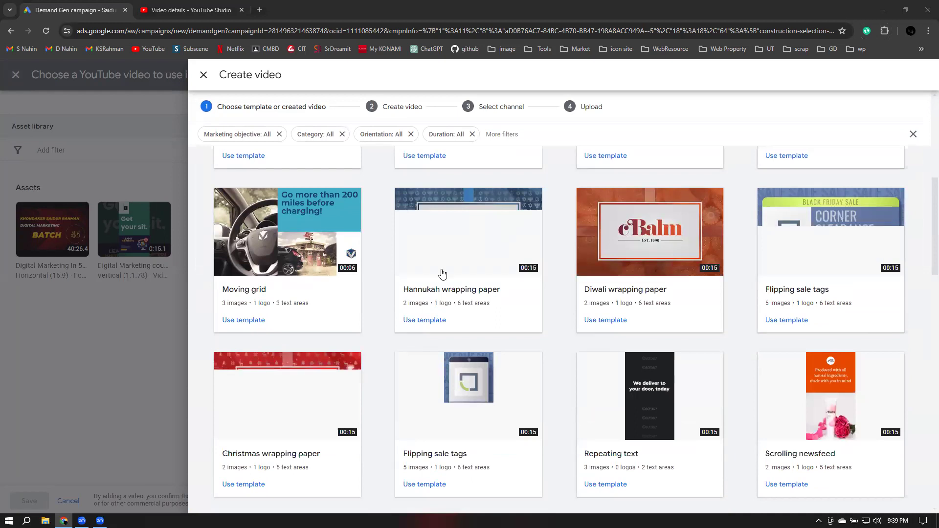
{"action": "scroll", "coordinate": [440, 275], "scroll_direction": "up", "scroll_amount": 5}
{"action": "scroll", "coordinate": [429, 337], "scroll_direction": "down", "scroll_amount": 2}
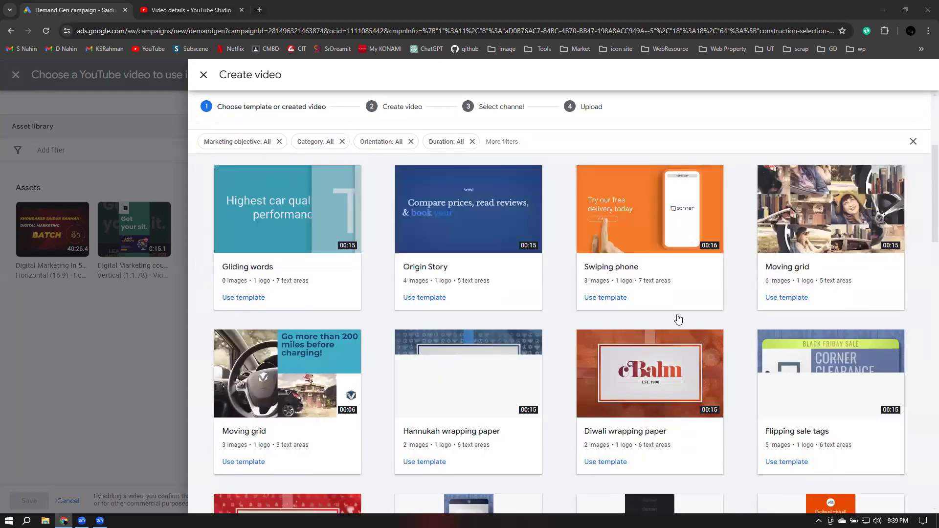
{"action": "scroll", "coordinate": [708, 320], "scroll_direction": "down", "scroll_amount": 1}
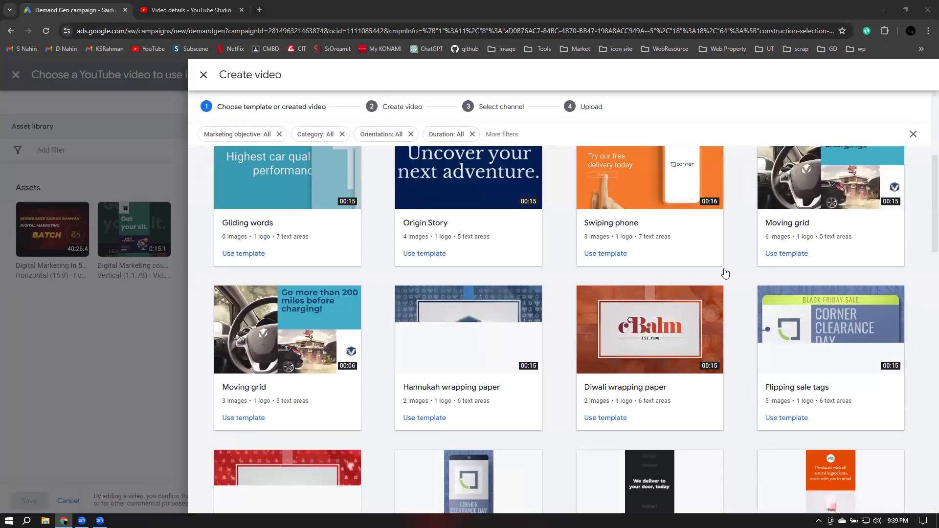
{"action": "scroll", "coordinate": [723, 269], "scroll_direction": "up", "scroll_amount": 2}
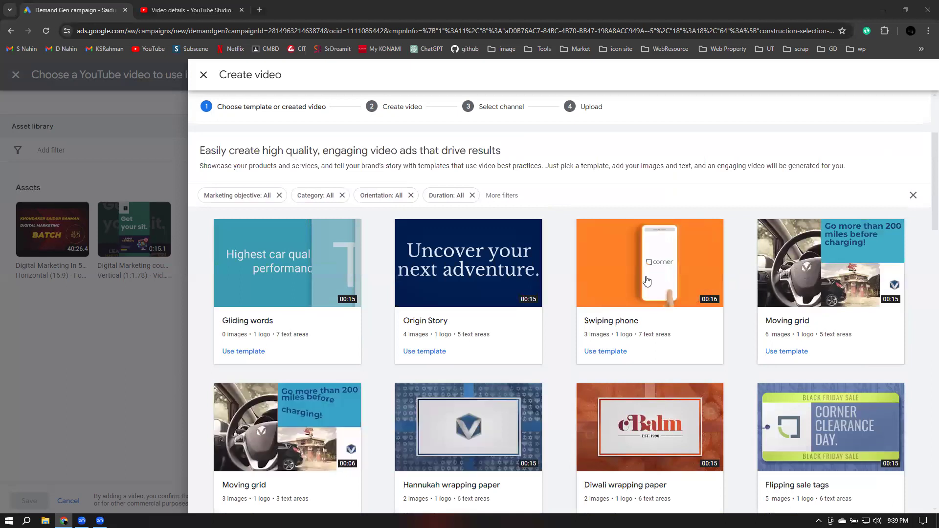
Build the video from the Swiping phone template with scene 1 text 'Learn Digital Marketing'
{"action": "left_click", "coordinate": [605, 351]}
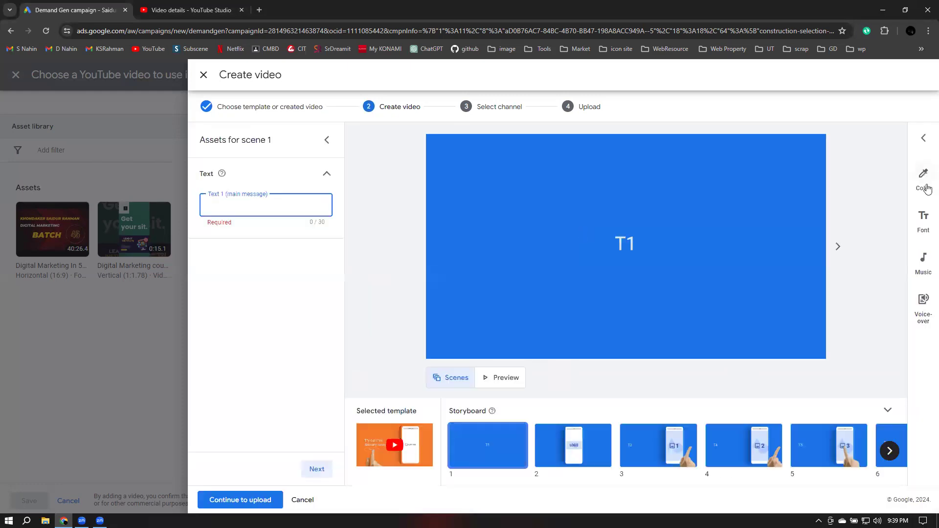
{"action": "type", "text": "Leran"}
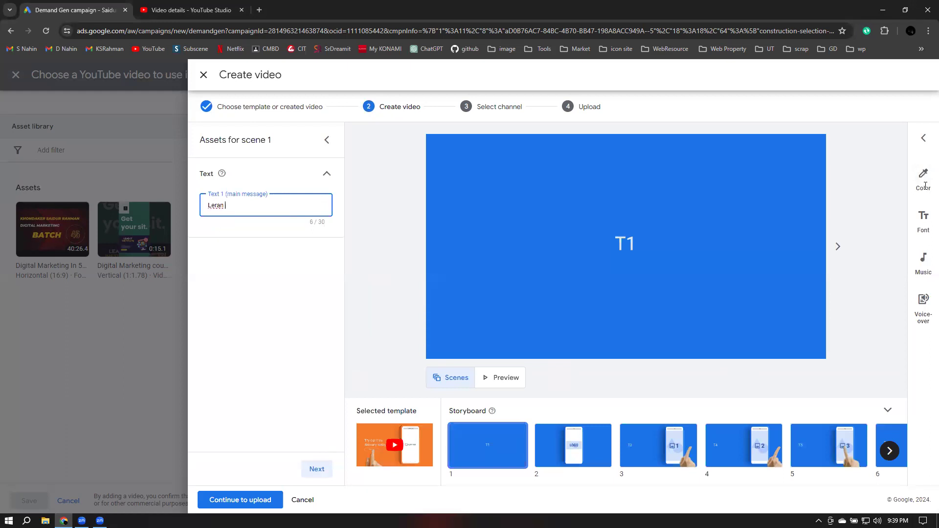
{"action": "right_click", "coordinate": [218, 209]}
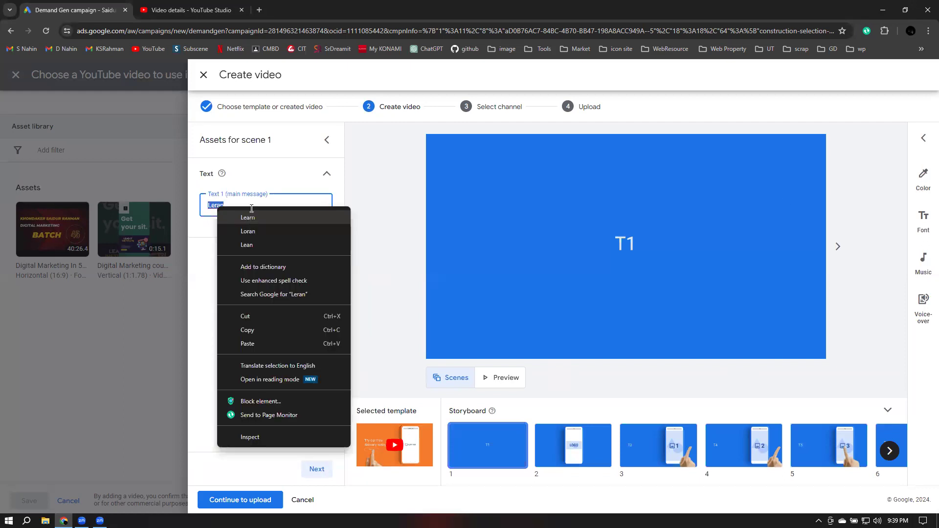
{"action": "left_click", "coordinate": [251, 215]}
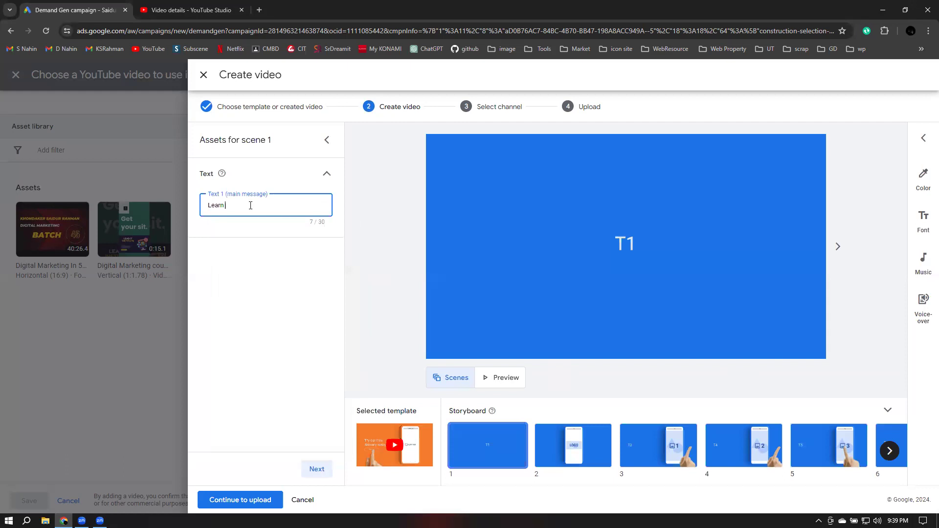
{"action": "type", "text": "Digital Marketing"}
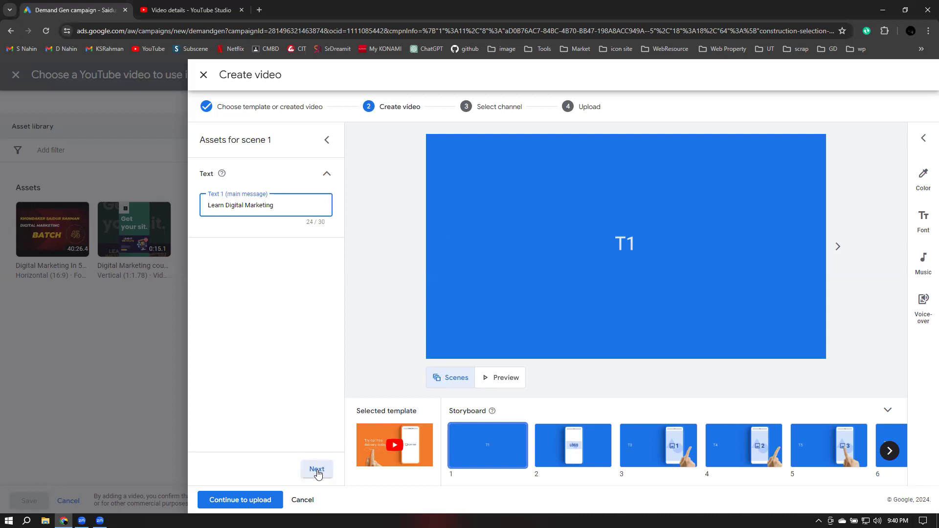
Move to scene 2 and select its recommended 1000×500 logo size
{"action": "left_click", "coordinate": [317, 470]}
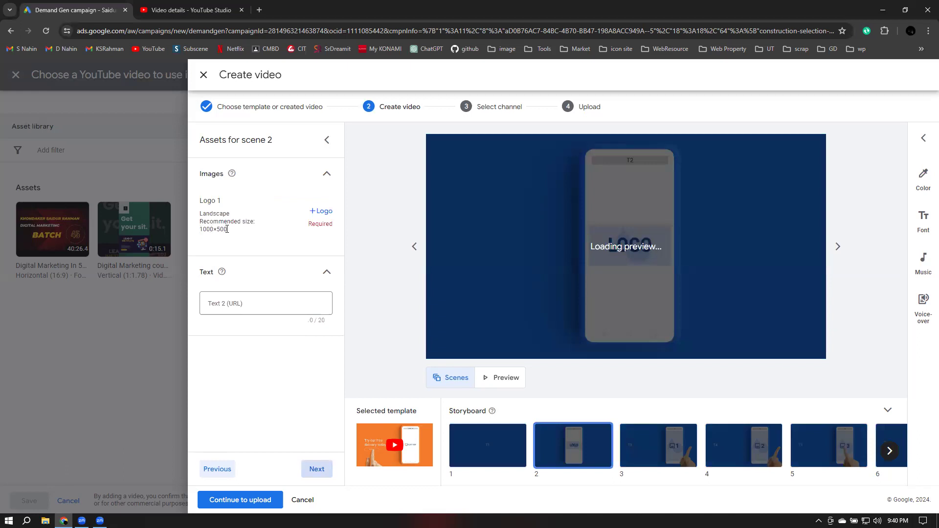
{"action": "double_click", "coordinate": [226, 229]}
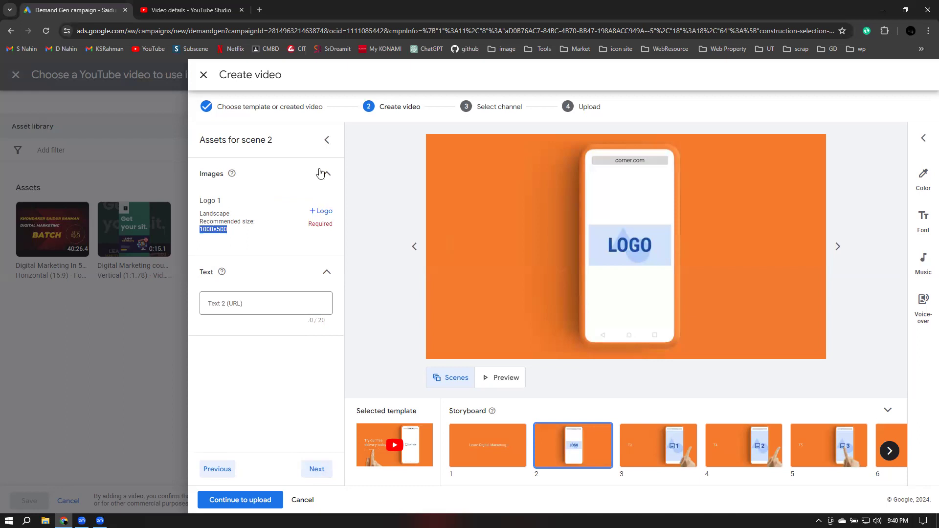
{"action": "left_click", "coordinate": [883, 9]}
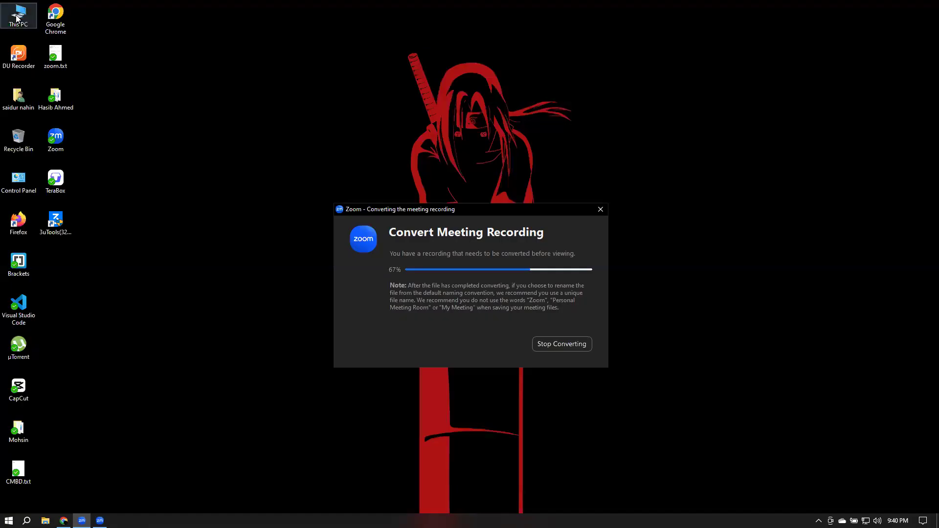
Open lead it.jpg from the Downloads folder of This PC in Paint
{"action": "left_click", "coordinate": [16, 19]}
{"action": "double_click", "coordinate": [16, 19]}
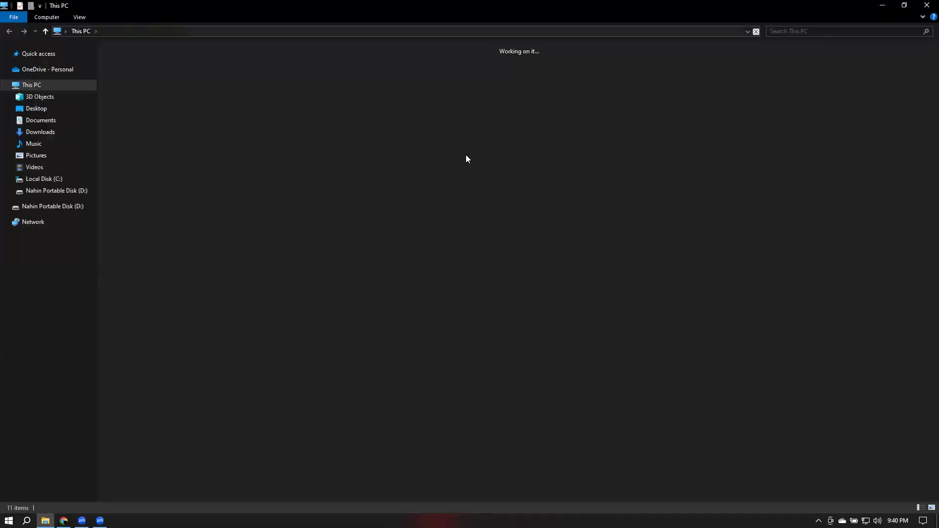
{"action": "left_click", "coordinate": [40, 132]}
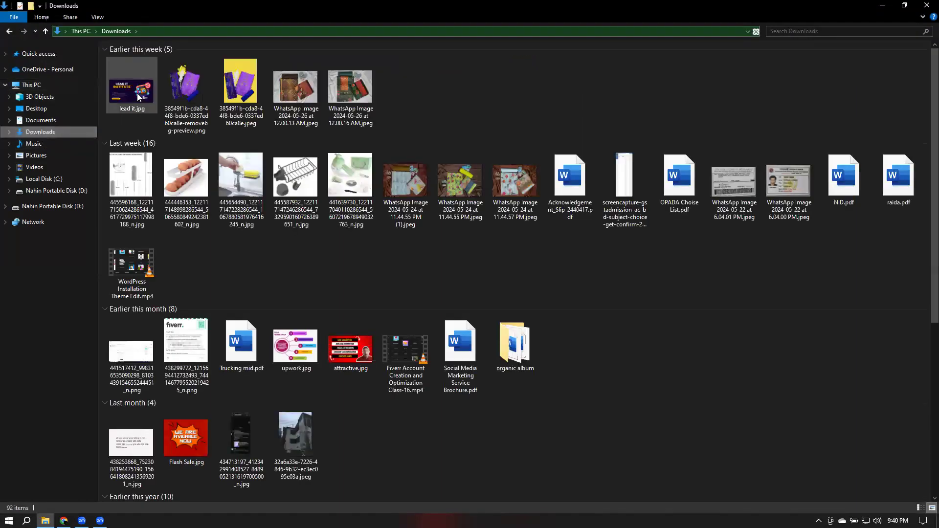
{"action": "mouse_move", "coordinate": [137, 93]}
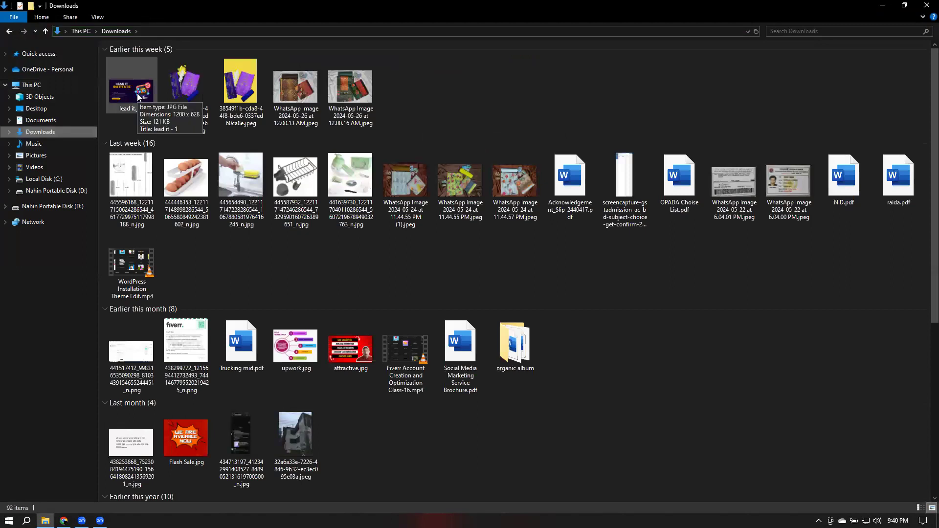
{"action": "left_click", "coordinate": [136, 93]}
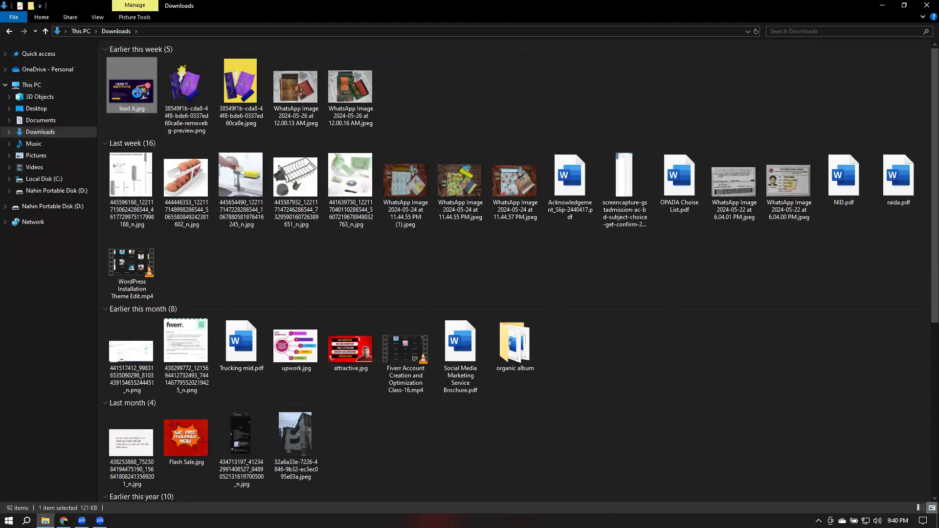
{"action": "right_click", "coordinate": [137, 93]}
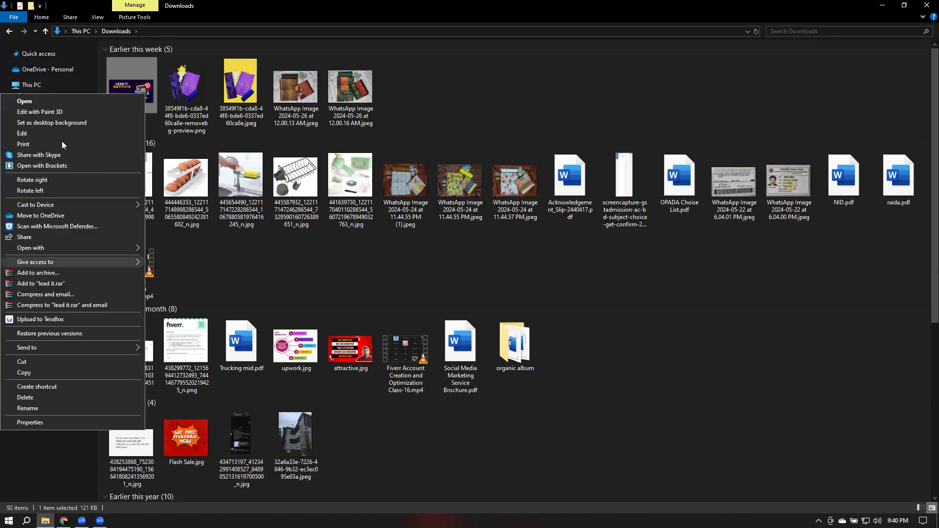
{"action": "left_click", "coordinate": [63, 135]}
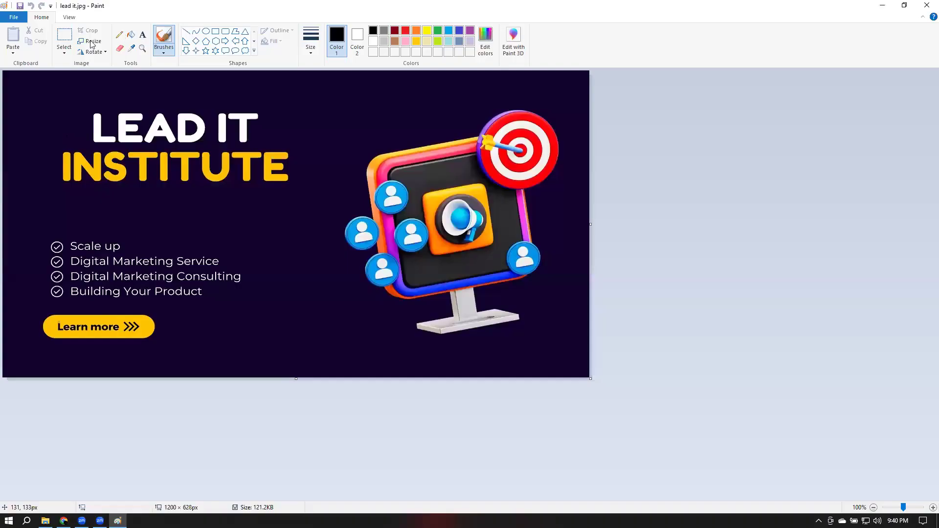
Resize the image to 1000 × 500 pixels with aspect ratio unlocked
{"action": "left_click", "coordinate": [92, 43]}
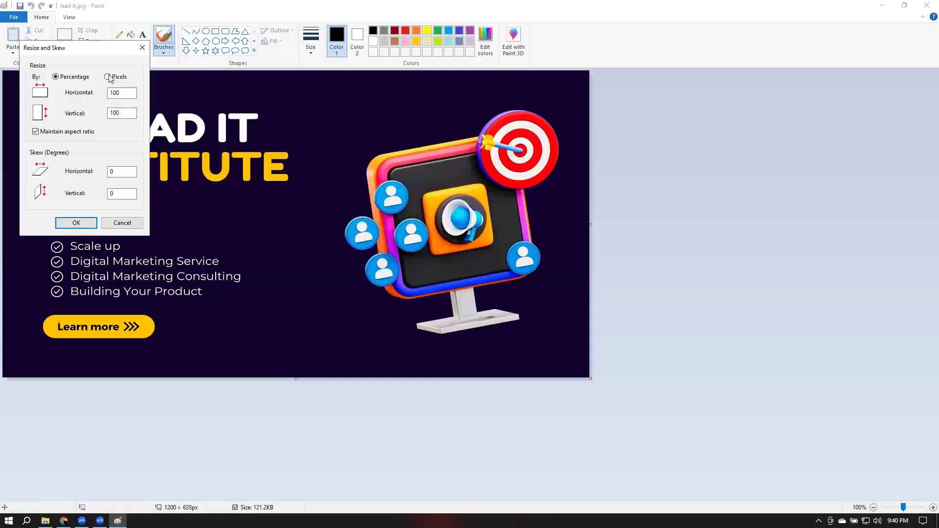
{"action": "left_click", "coordinate": [128, 94]}
{"action": "key", "text": "BackSpace"}
{"action": "key", "text": "BackSpace"}
{"action": "key", "text": "BackSpace"}
{"action": "type", "text": "0000"}
{"action": "left_click", "coordinate": [36, 131]}
{"action": "left_click", "coordinate": [130, 114]}
{"action": "key", "text": "BackSpace"}
{"action": "key", "text": "BackSpace"}
{"action": "type", "text": "00"}
{"action": "left_click", "coordinate": [76, 223]}
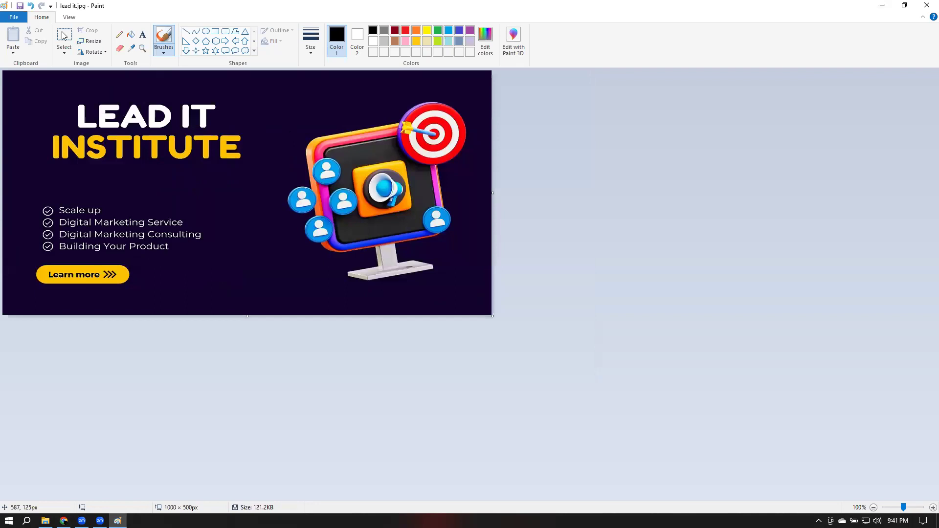
Save the resized image and go back to the Google Ads video editor
{"action": "left_click", "coordinate": [20, 7]}
{"action": "left_click", "coordinate": [884, 5]}
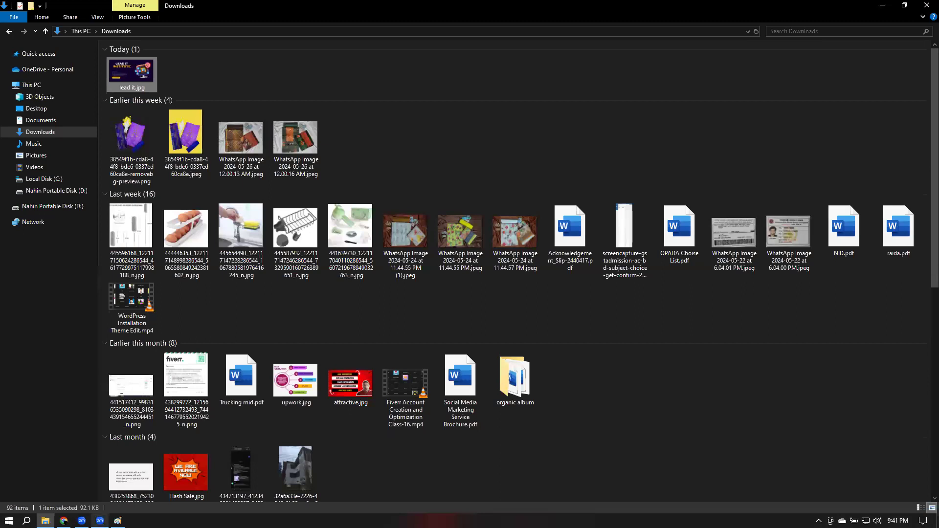
{"action": "left_click", "coordinate": [63, 520]}
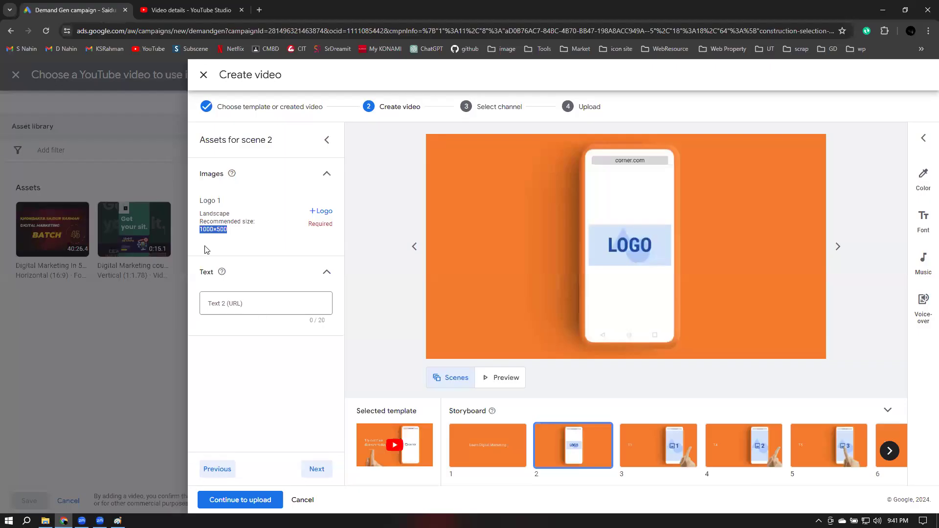
Upload lead it.jpg from Downloads and save it as scene 2's Logo 1
{"action": "left_click", "coordinate": [318, 211]}
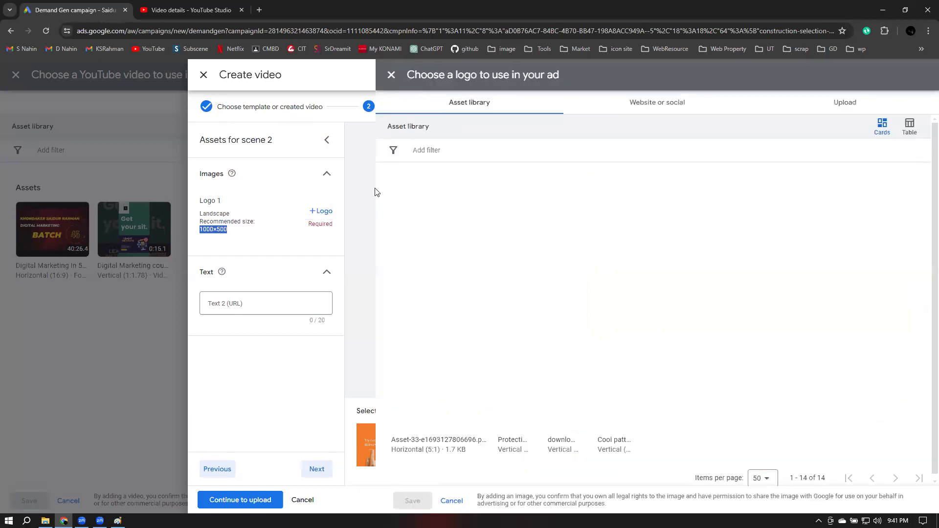
{"action": "left_click", "coordinate": [847, 105]}
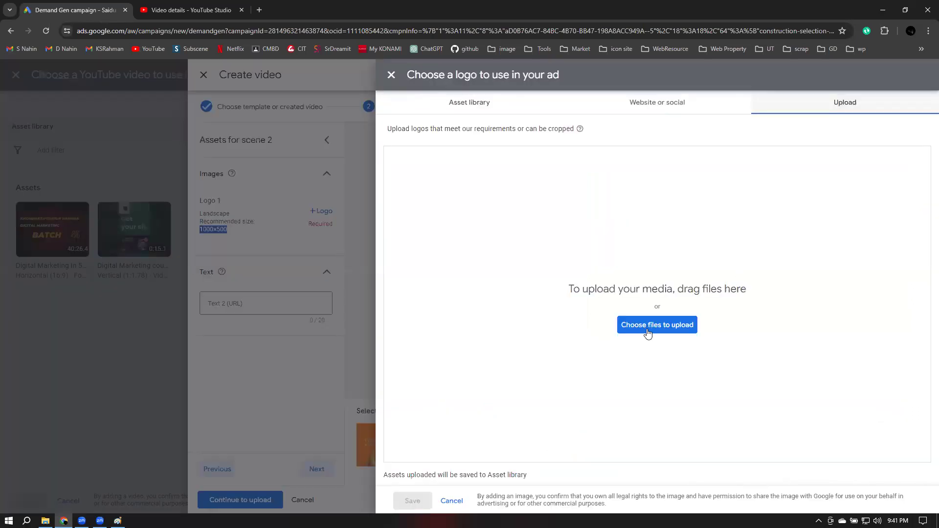
{"action": "left_click", "coordinate": [672, 320]}
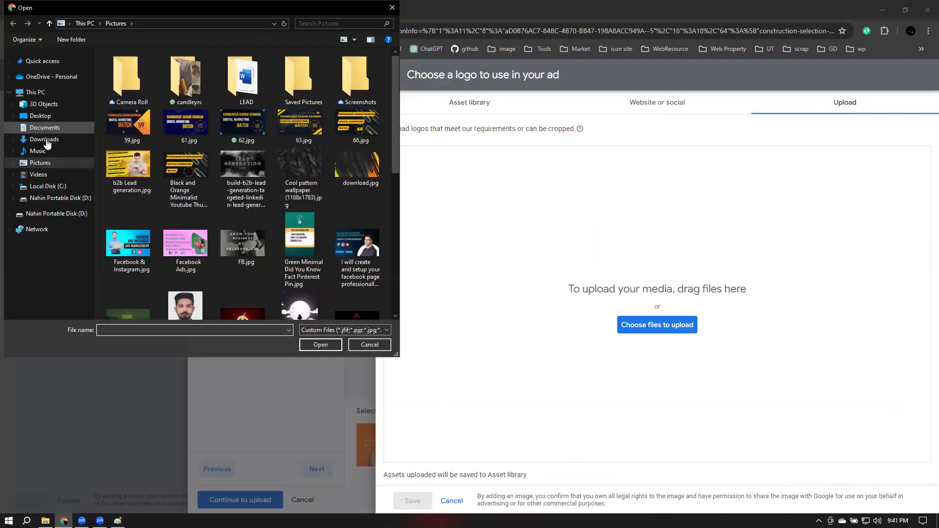
{"action": "left_click", "coordinate": [44, 139]}
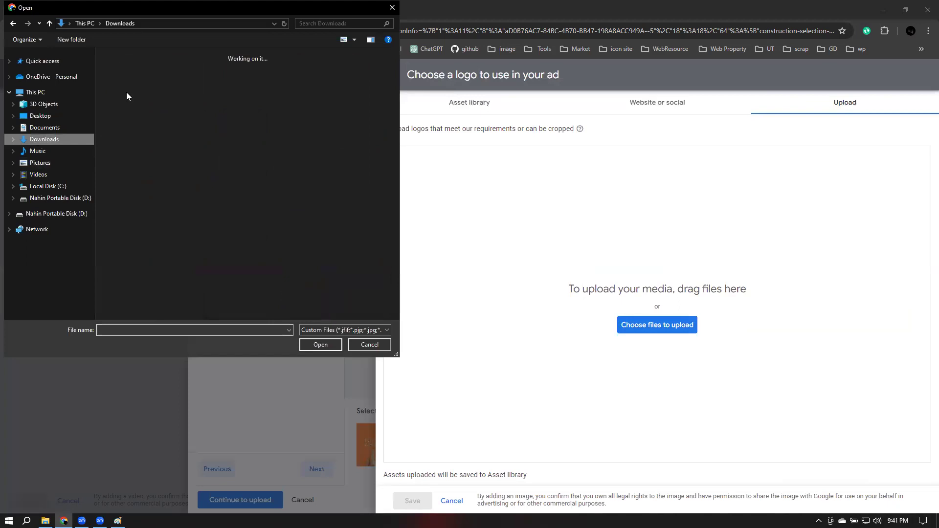
{"action": "left_click", "coordinate": [322, 345]}
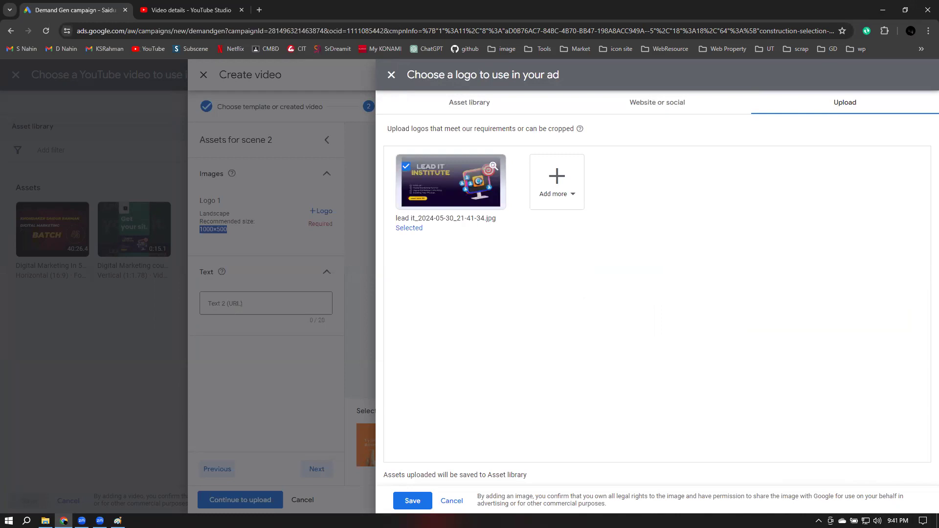
{"action": "left_click", "coordinate": [411, 500]}
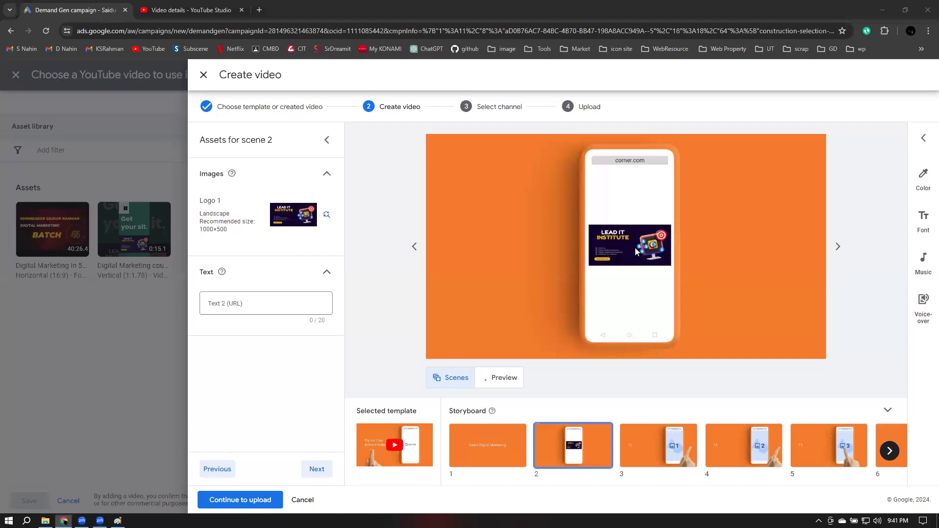
{"action": "left_click", "coordinate": [237, 304]}
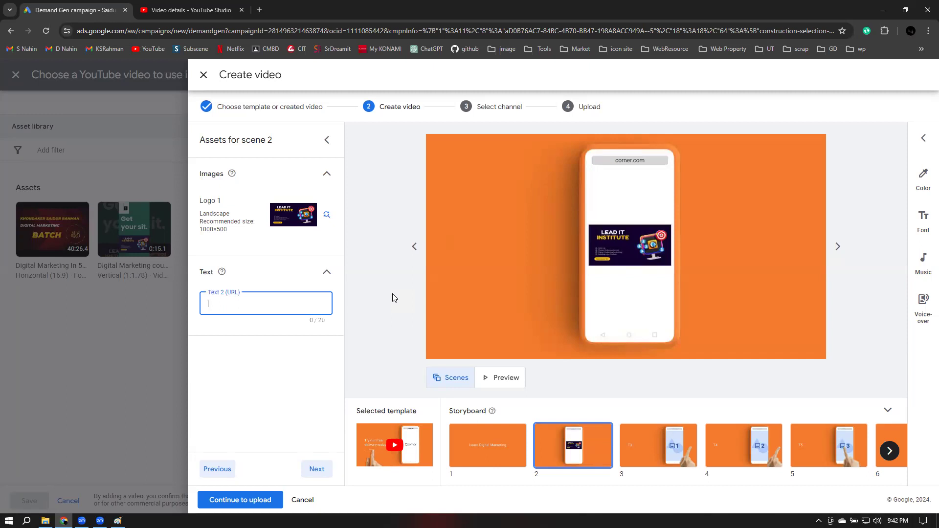
{"action": "type", "text": "www.edu.leaditbd.com"}
{"action": "left_click", "coordinate": [323, 471]}
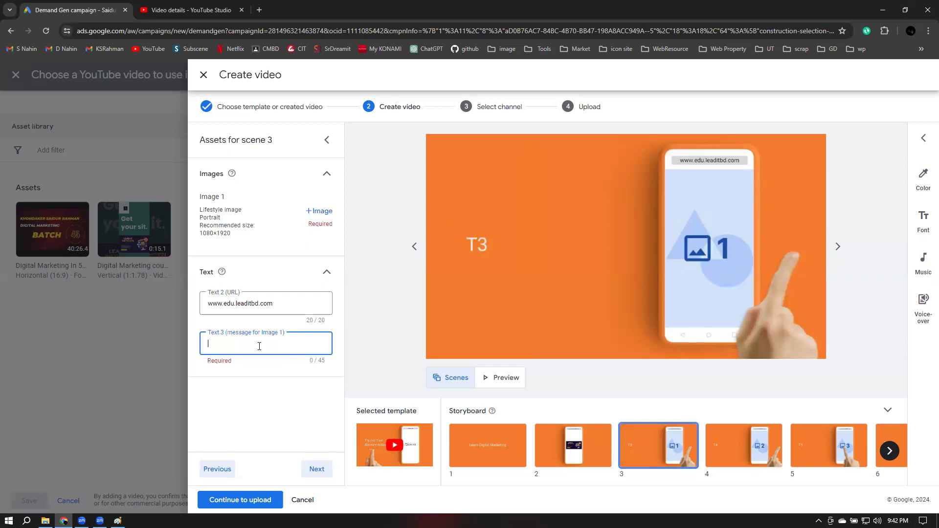
{"action": "type", "text": "Get your 25% Discpunt In Digi"}
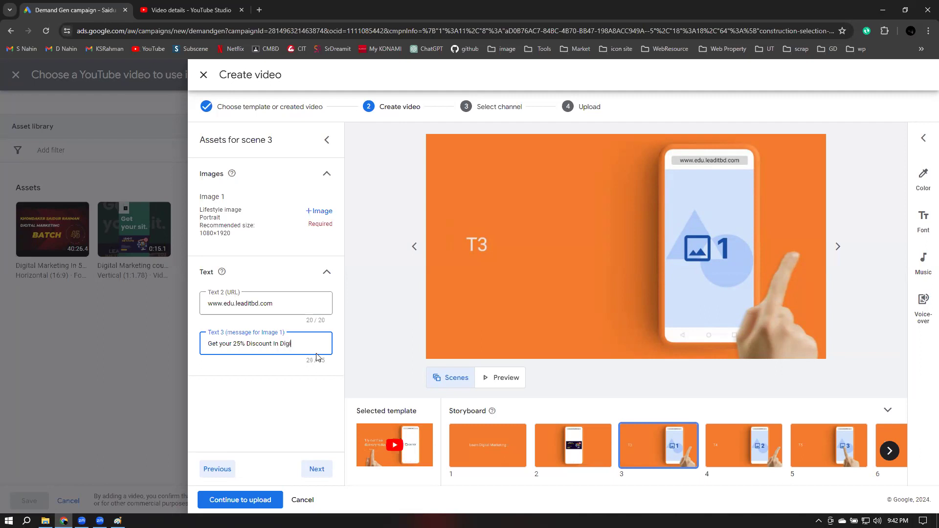
{"action": "type", "text": "tal Marketing"}
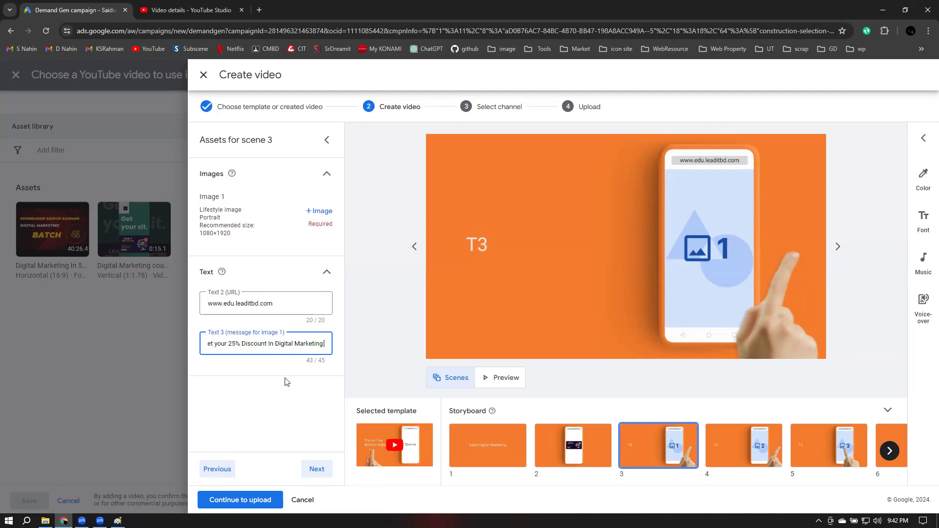
{"action": "left_click", "coordinate": [317, 468]}
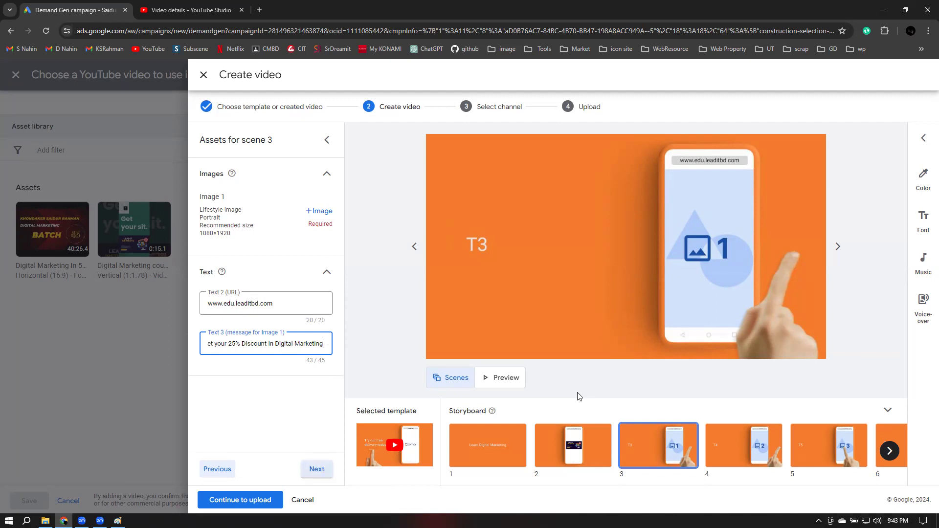
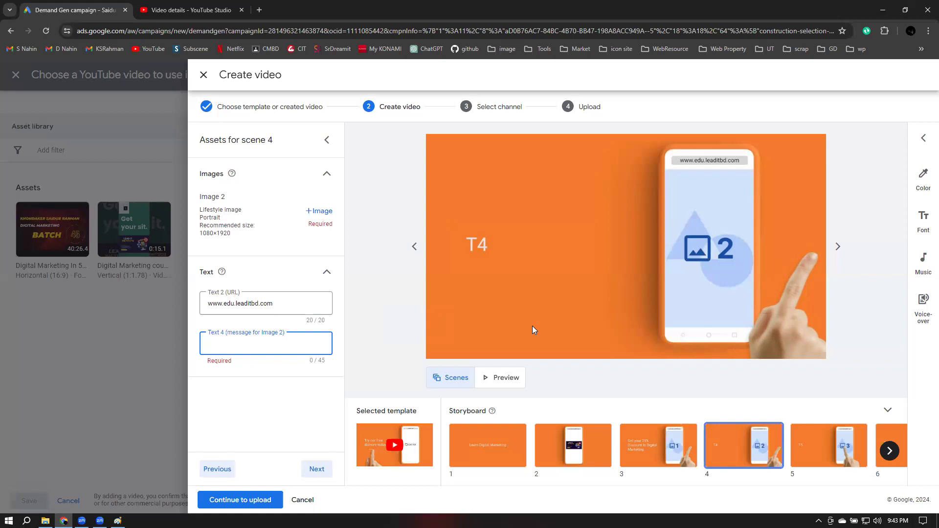
Enter scene 4's message 'We are providing our best Mentors' and move to the next scene
{"action": "type", "text": "We"}
{"action": "type", "text": " are"}
{"action": "type", "text": " pro"}
{"action": "type", "text": "vid"}
{"action": "type", "text": "ing "}
{"action": "type", "text": "our"}
{"action": "type", "text": " vest"}
{"action": "key", "text": "BackSpace"}
{"action": "key", "text": "BackSpace"}
{"action": "key", "text": "BackSpace"}
{"action": "type", "text": "bets"}
{"action": "key", "text": "BackSpace"}
{"action": "key", "text": "BackSpace"}
{"action": "type", "text": "st Mentors"}
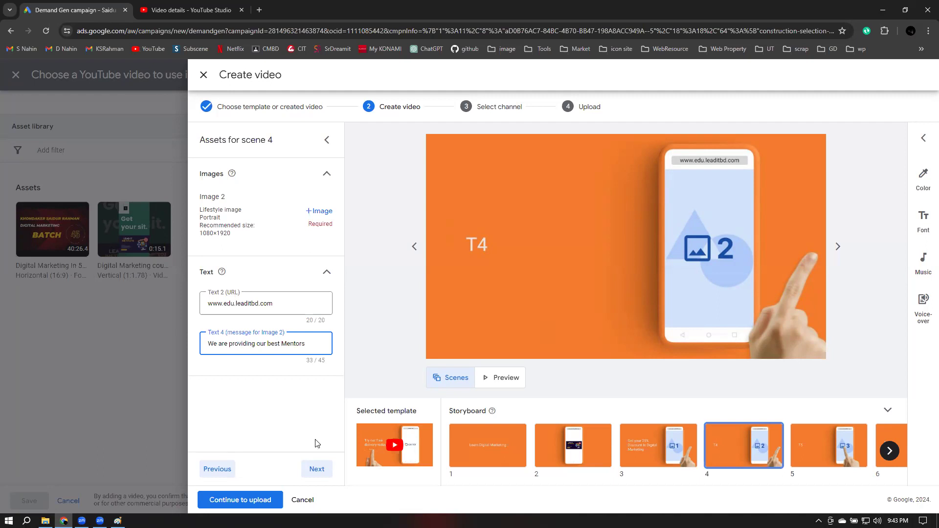
{"action": "left_click", "coordinate": [322, 474]}
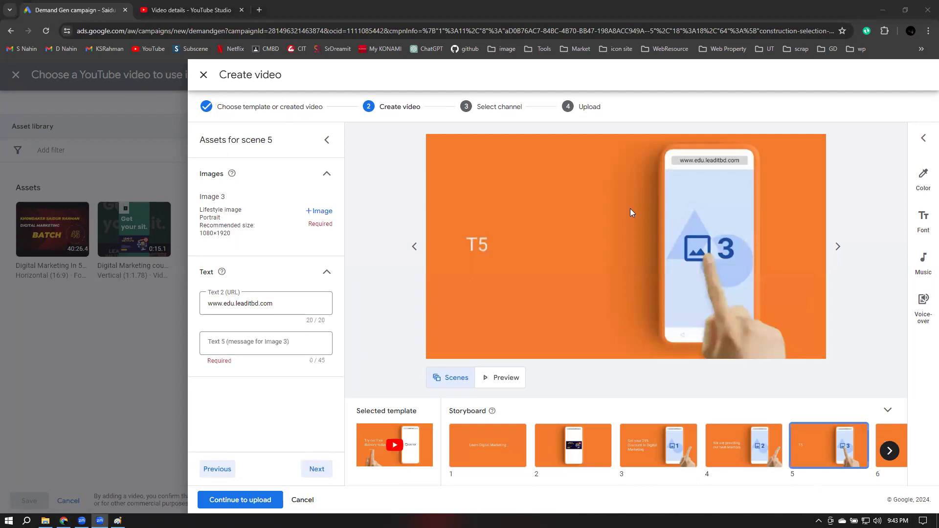
Enter scene 5's message 'We provide online Classes' and advance to scene 6
{"action": "left_click", "coordinate": [896, 450]}
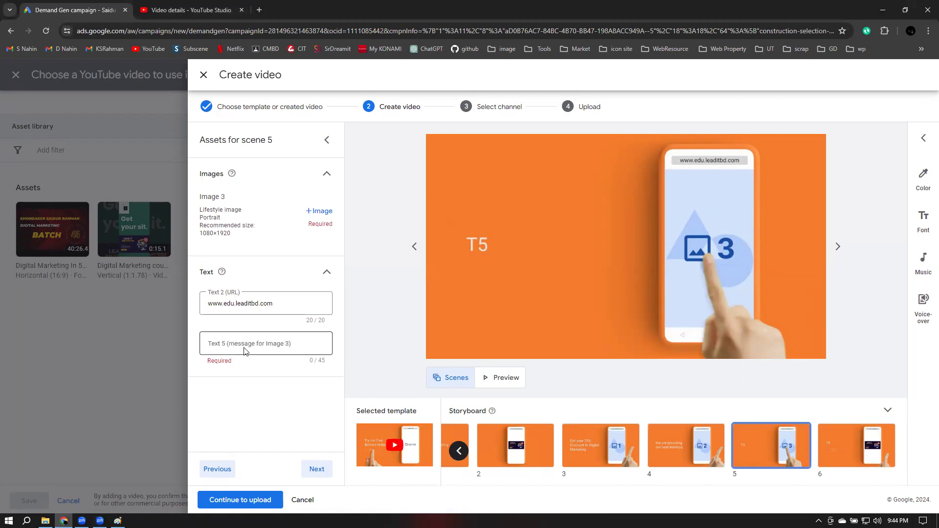
{"action": "left_click", "coordinate": [337, 344]}
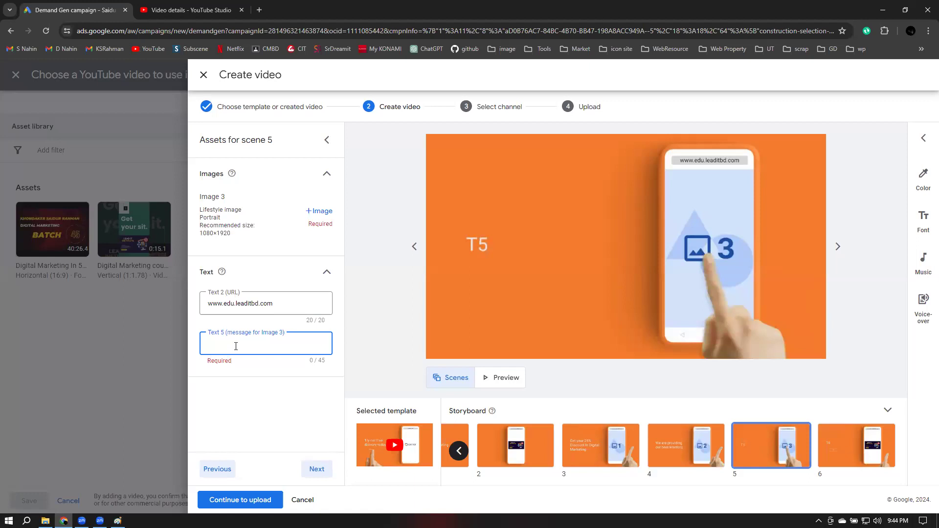
{"action": "type", "text": "We provide online"}
{"action": "type", "text": "Classes"}
{"action": "left_click", "coordinate": [321, 472]}
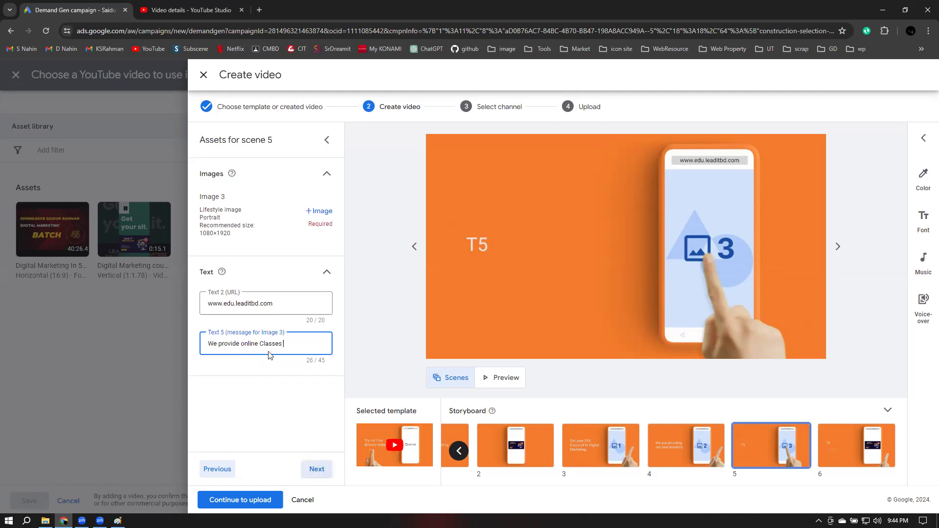
{"action": "left_click", "coordinate": [226, 345]}
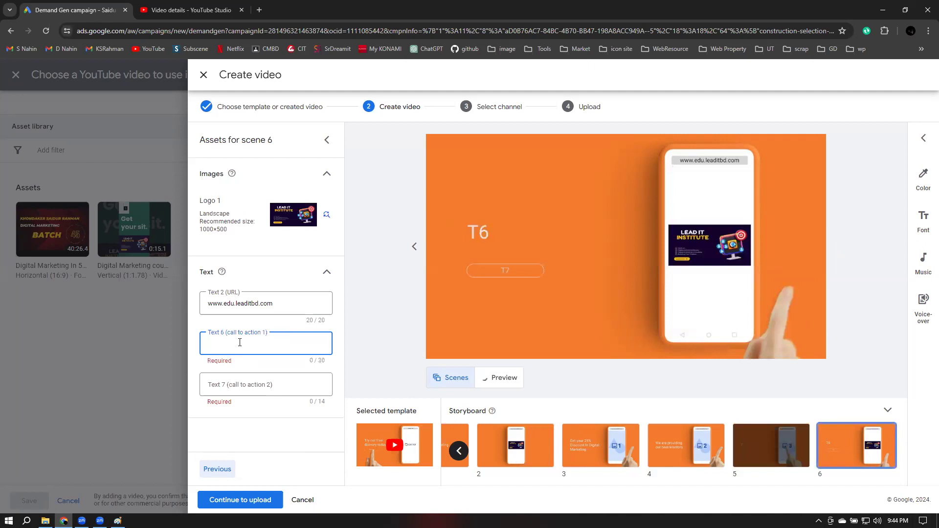
Enter 'LEAD-IT Institute' and 'Visit us here' as the two calls to action, then try to finish the video
{"action": "type", "text": "LEAD-IT Institute"}
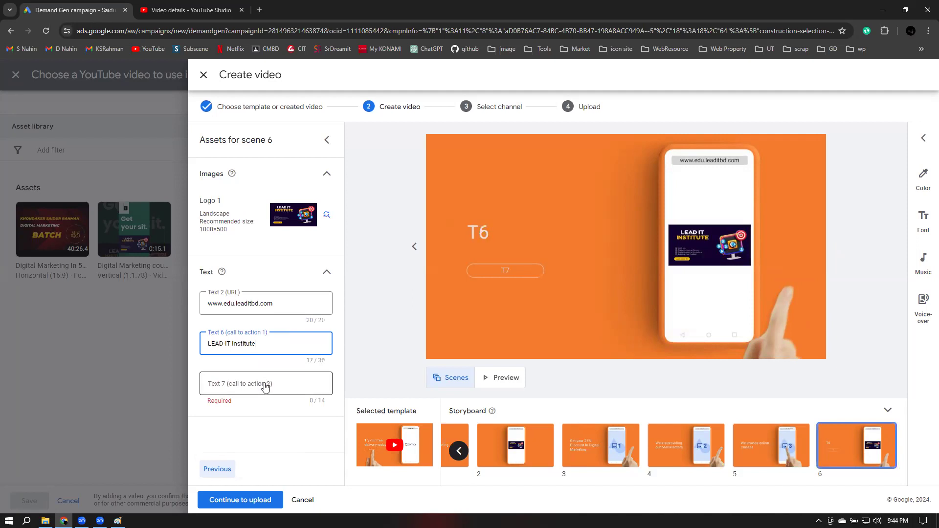
{"action": "key", "text": "Tab"}
{"action": "type", "text": "Visit us here"}
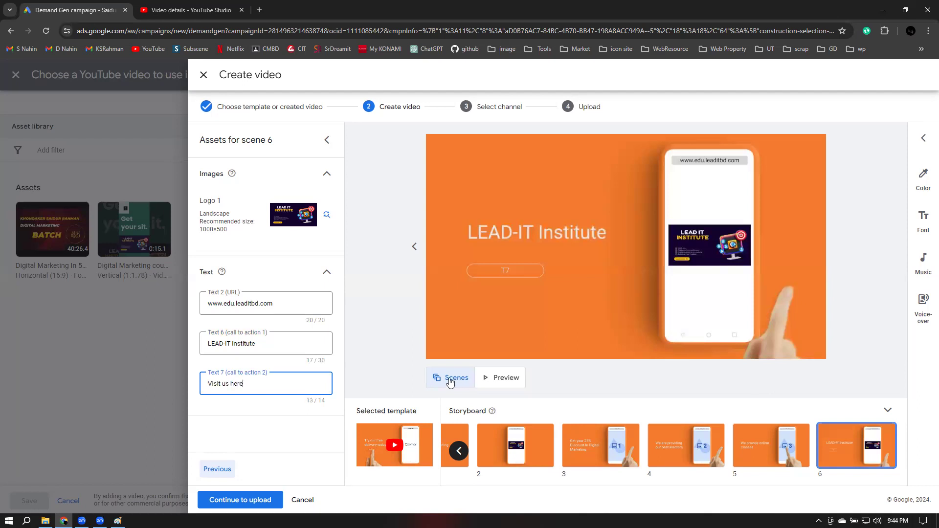
{"action": "left_click", "coordinate": [236, 506]}
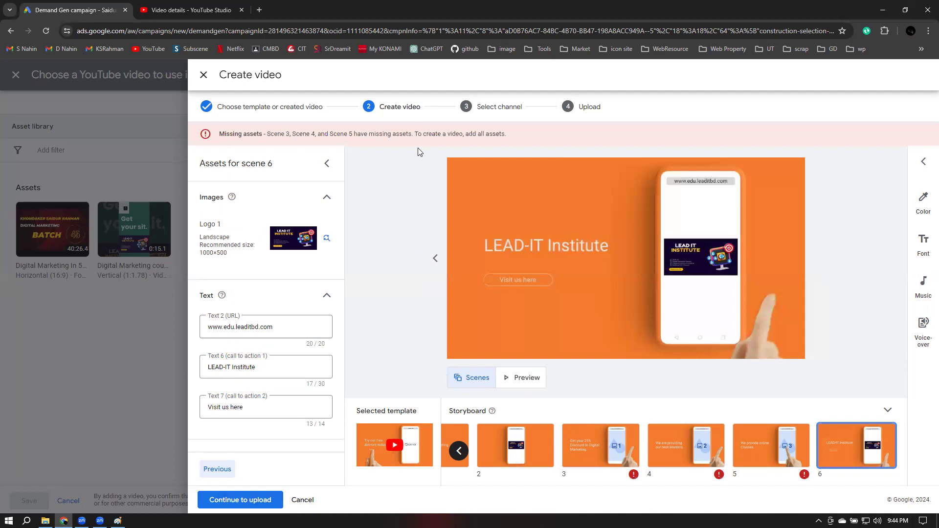
Check storyboard scenes 1–4, settle back on scene 3, and bring up the Downloads folder
{"action": "left_click", "coordinate": [597, 447]}
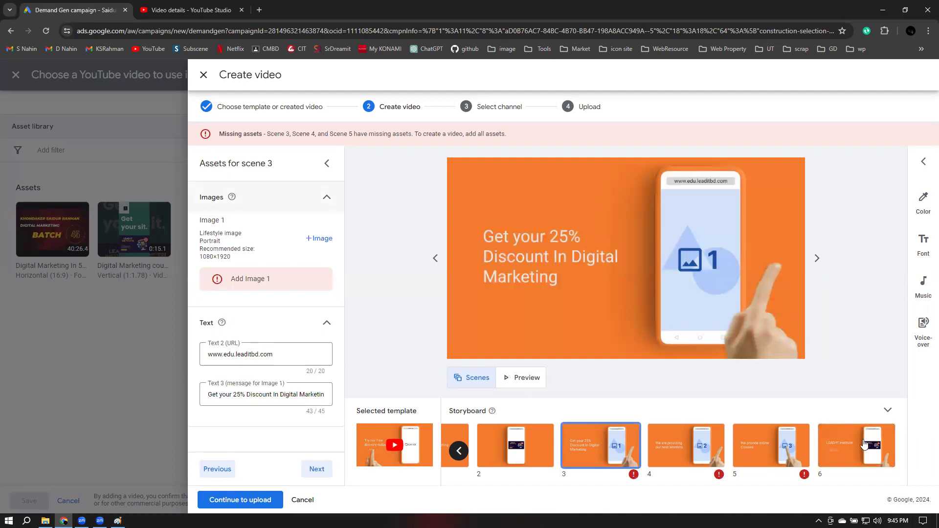
{"action": "left_click", "coordinate": [457, 457]}
{"action": "left_click", "coordinate": [484, 457]}
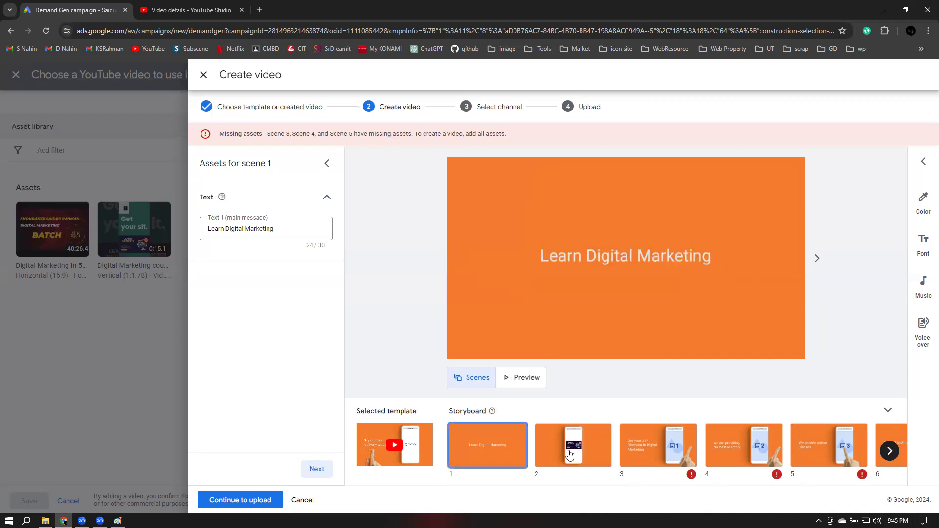
{"action": "left_click", "coordinate": [590, 454]}
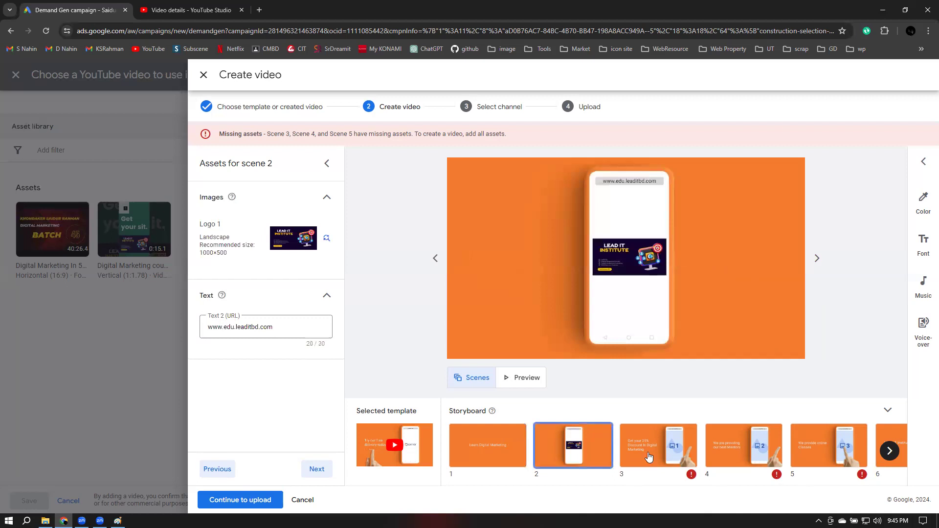
{"action": "left_click", "coordinate": [648, 456]}
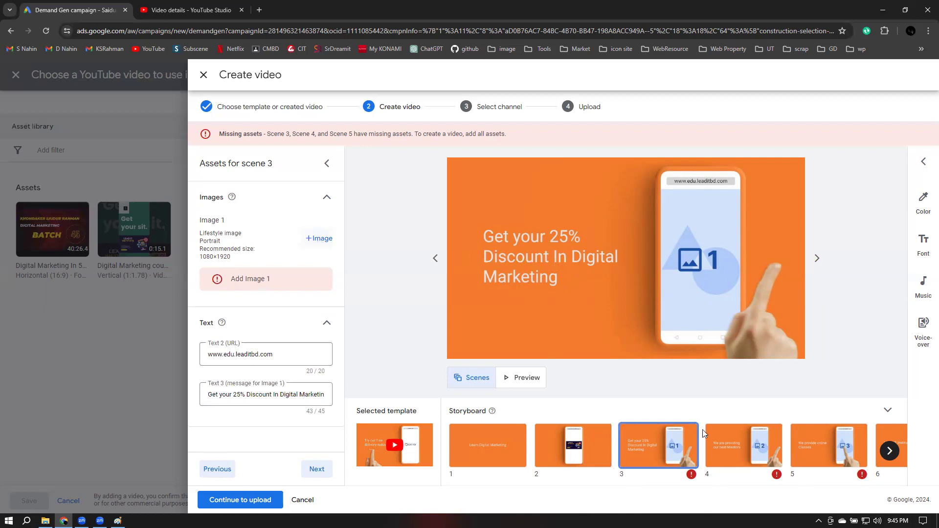
{"action": "left_click", "coordinate": [731, 460]}
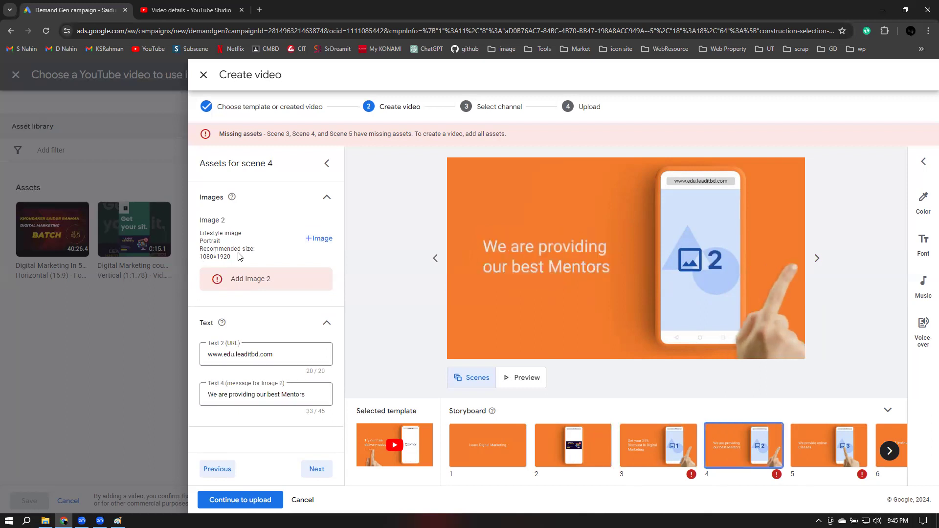
{"action": "left_click", "coordinate": [668, 460]}
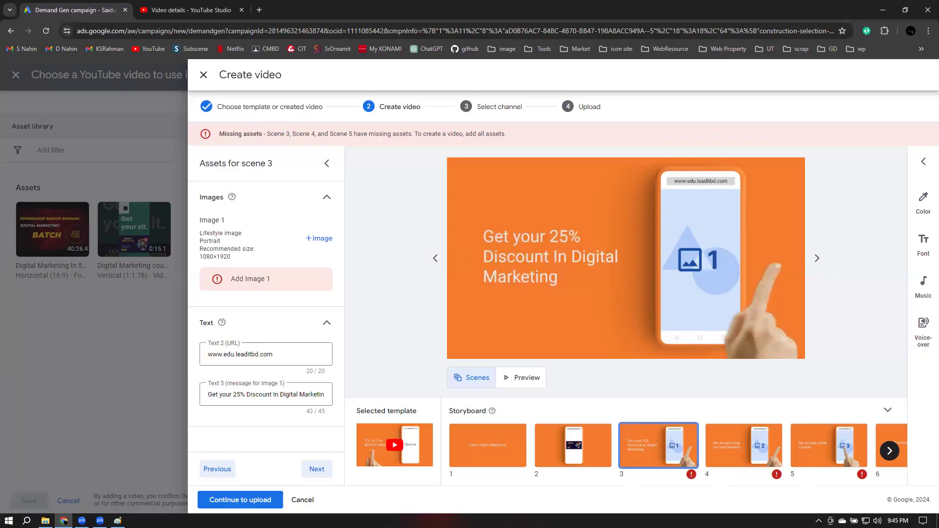
{"action": "key", "text": "alt+Tab"}
{"action": "left_click", "coordinate": [673, 332]}
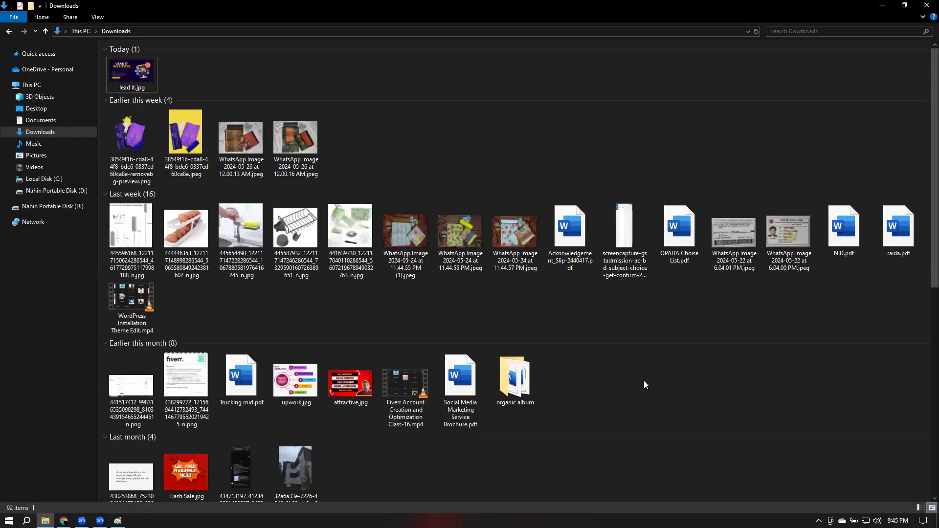
Find Flash Sale.jpg in Downloads, open it in Paint, and close it unchanged
{"action": "scroll", "coordinate": [643, 381], "scroll_direction": "down", "scroll_amount": 2}
{"action": "scroll", "coordinate": [644, 381], "scroll_direction": "down", "scroll_amount": 3}
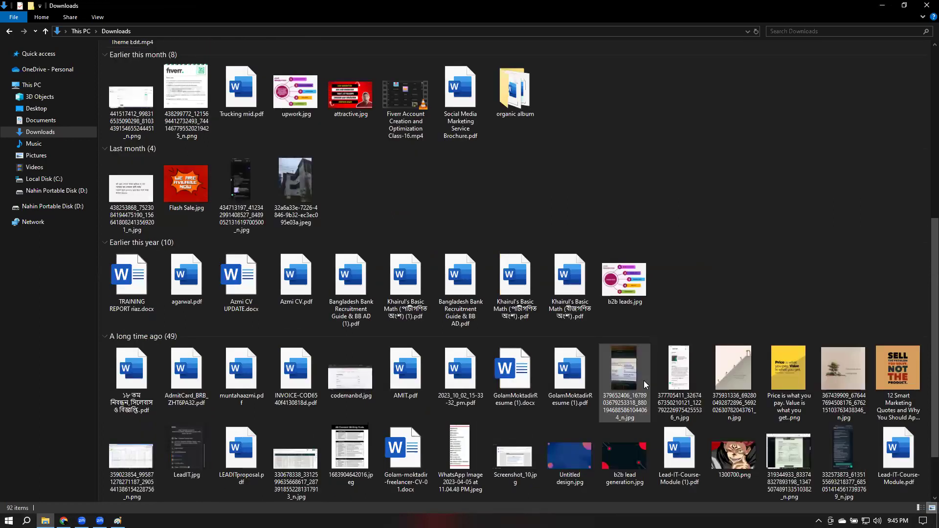
{"action": "scroll", "coordinate": [644, 384], "scroll_direction": "down", "scroll_amount": 1}
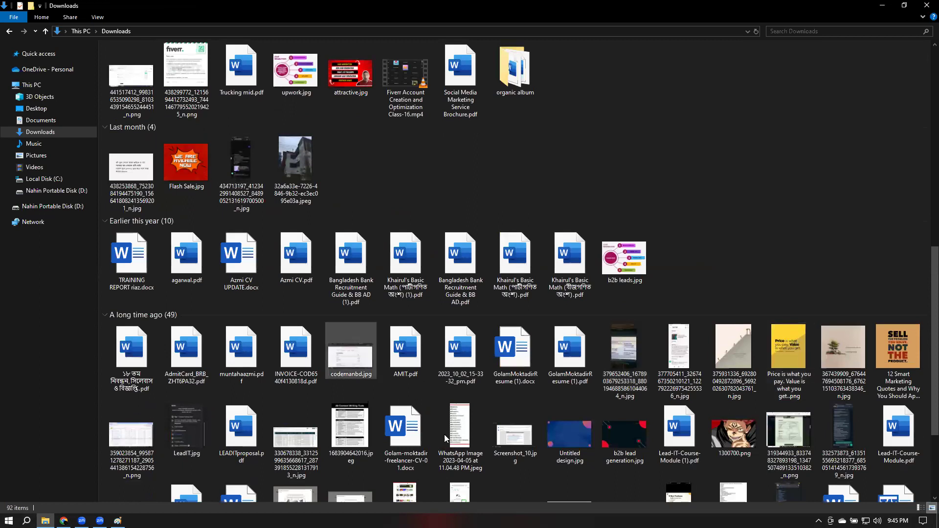
{"action": "scroll", "coordinate": [446, 439], "scroll_direction": "down", "scroll_amount": 2}
{"action": "scroll", "coordinate": [442, 411], "scroll_direction": "up", "scroll_amount": 8}
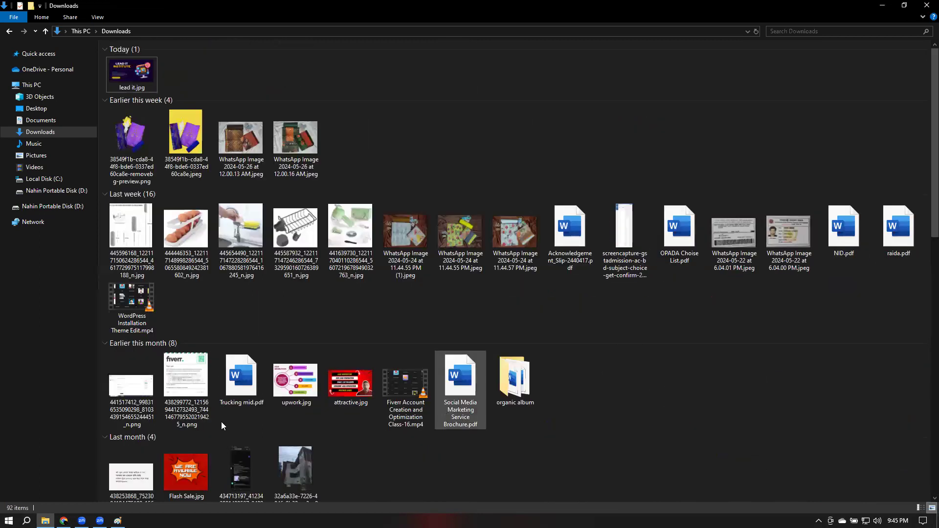
{"action": "scroll", "coordinate": [181, 363], "scroll_direction": "down", "scroll_amount": 2}
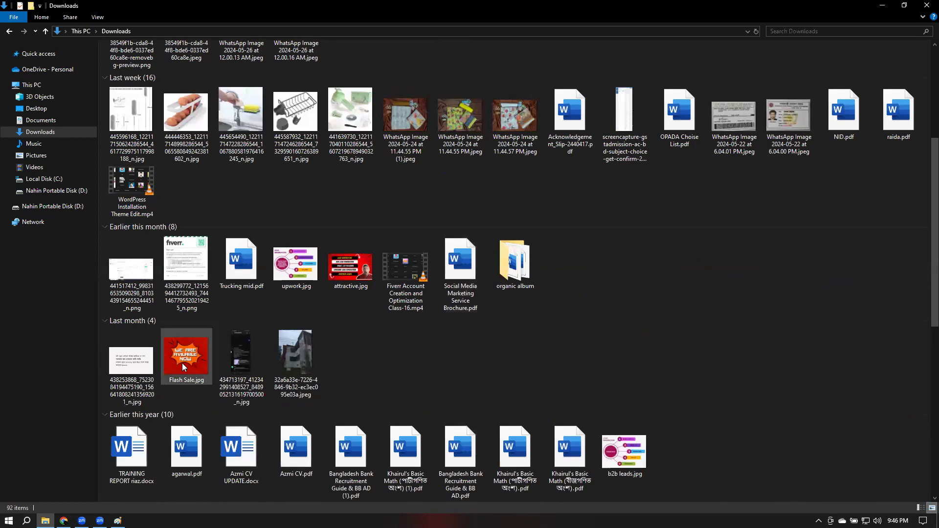
{"action": "left_click", "coordinate": [182, 363]}
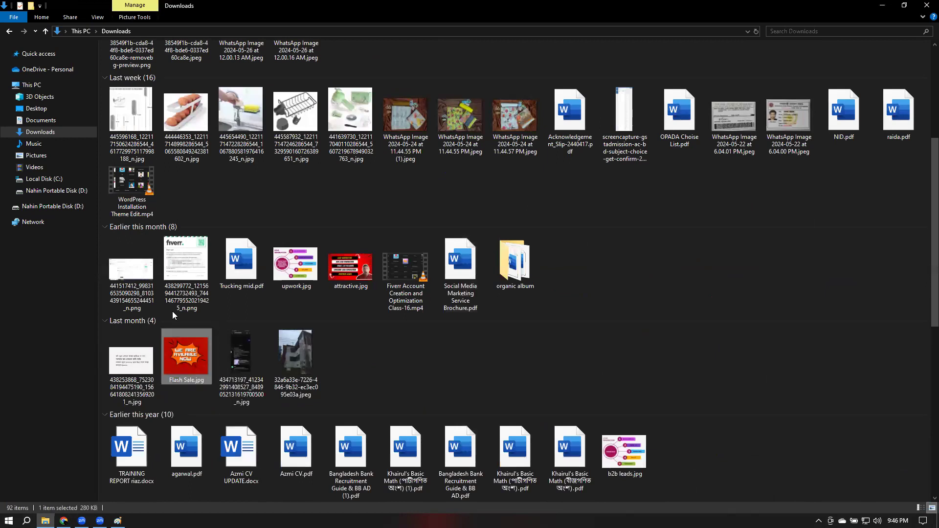
{"action": "right_click", "coordinate": [182, 364]}
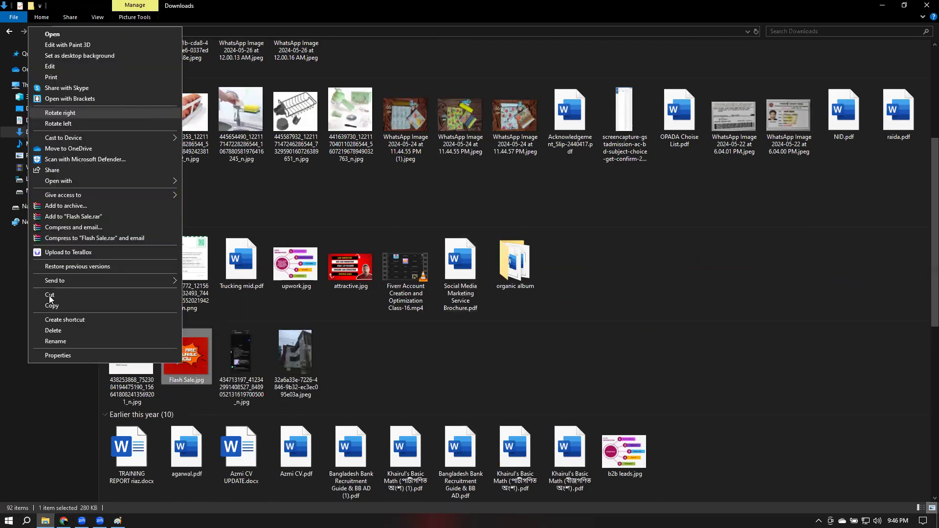
{"action": "left_click", "coordinate": [67, 68]}
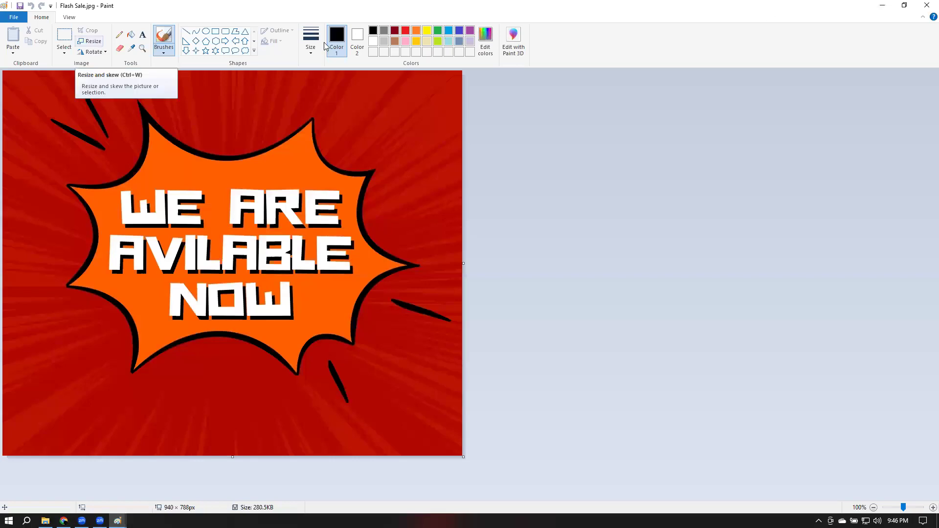
{"action": "left_click", "coordinate": [925, 9]}
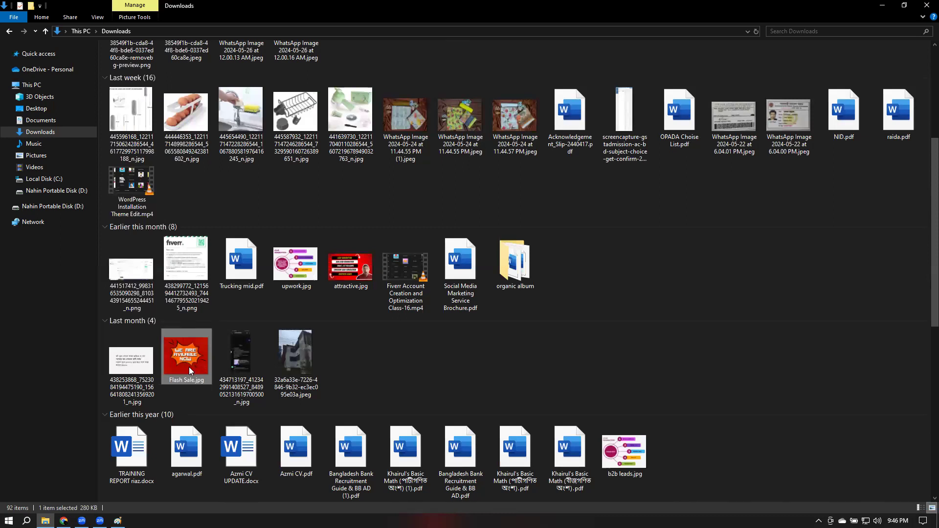
Copy and paste Flash Sale.jpg to create Flash Sale - Copy.jpg
{"action": "right_click", "coordinate": [188, 365]}
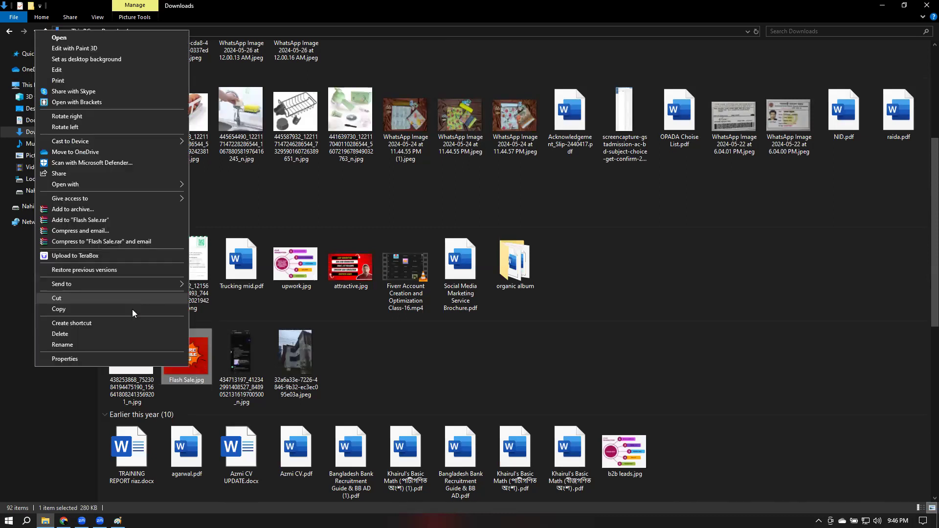
{"action": "left_click", "coordinate": [542, 360]}
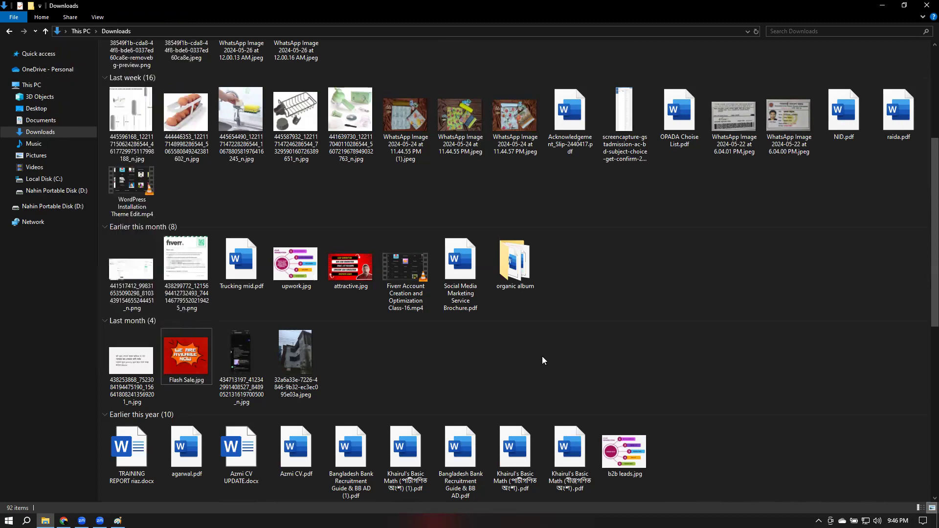
{"action": "key", "text": "ctrl+v"}
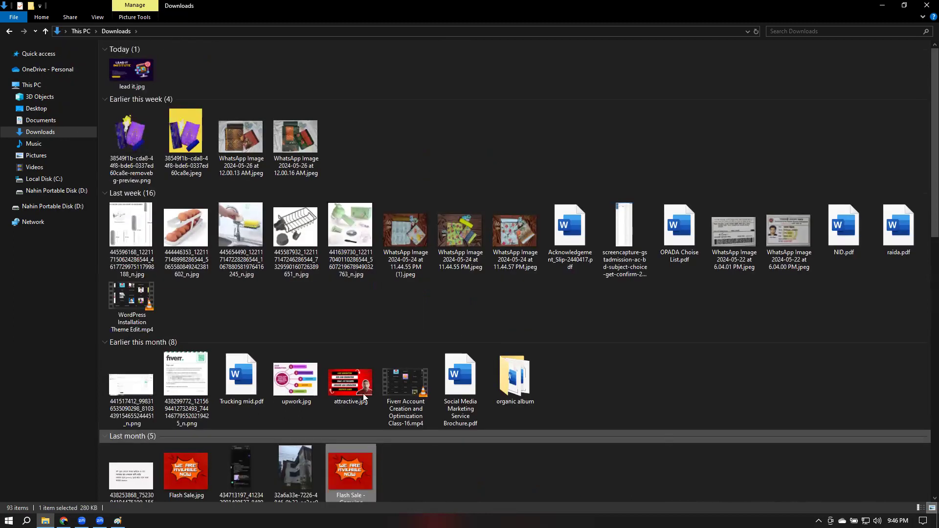
{"action": "scroll", "coordinate": [442, 388], "scroll_direction": "down", "scroll_amount": 8}
{"action": "scroll", "coordinate": [442, 388], "scroll_direction": "up", "scroll_amount": 8}
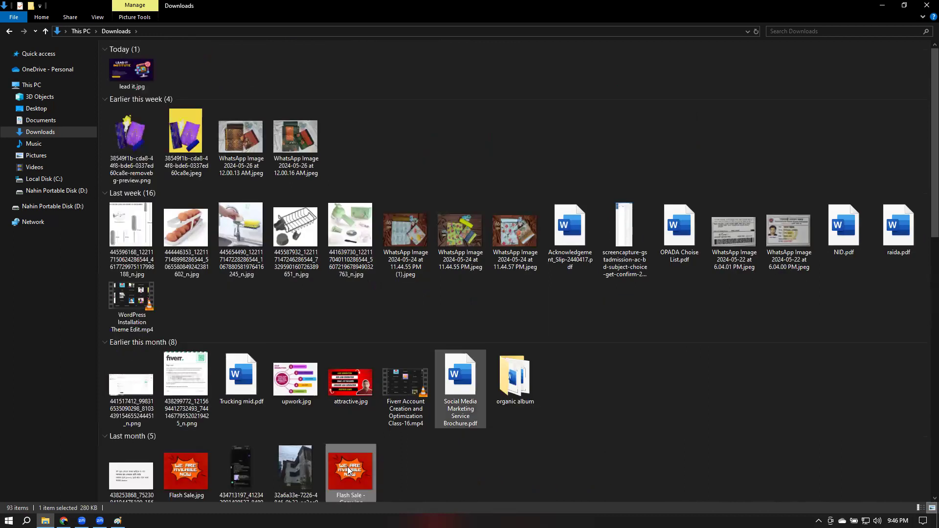
{"action": "scroll", "coordinate": [350, 357], "scroll_direction": "down", "scroll_amount": 2}
{"action": "right_click", "coordinate": [346, 357]}
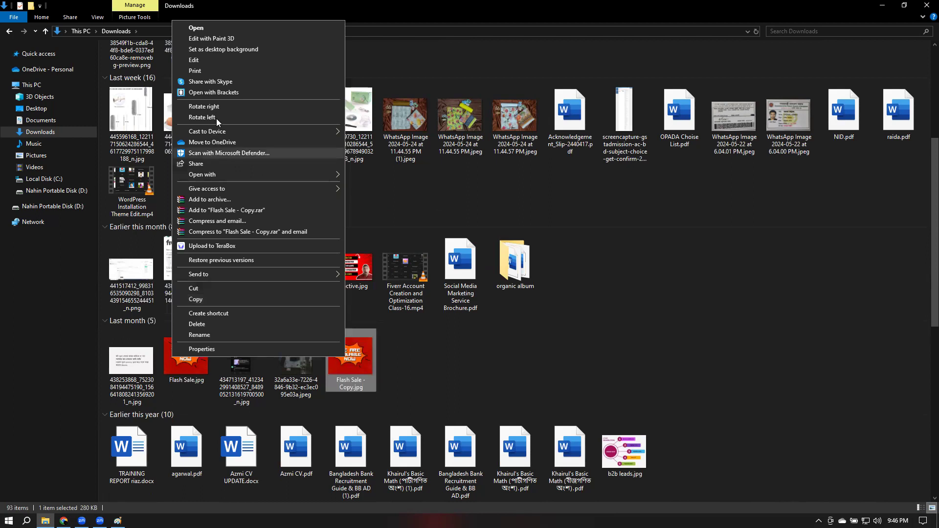
Resize the Flash Sale copy in Paint to exactly 1080 × 1920 pixels, unlocking proportions
{"action": "left_click", "coordinate": [201, 60]}
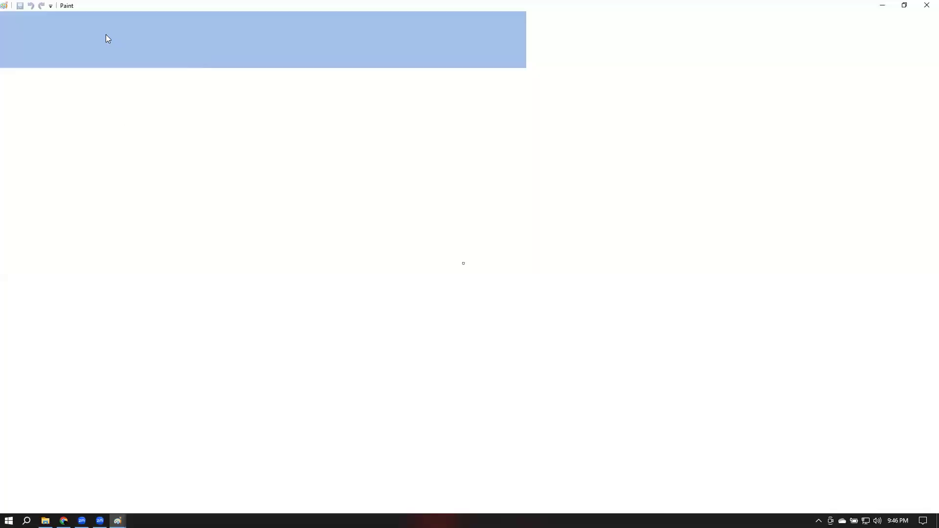
{"action": "left_click", "coordinate": [91, 41]}
{"action": "left_click", "coordinate": [107, 76]}
{"action": "left_click", "coordinate": [36, 131]}
{"action": "left_click", "coordinate": [132, 95]}
{"action": "key", "text": "ctrl+a"}
{"action": "type", "text": "1080"}
{"action": "key", "text": "Tab"}
{"action": "type", "text": "1920"}
{"action": "left_click", "coordinate": [79, 222]}
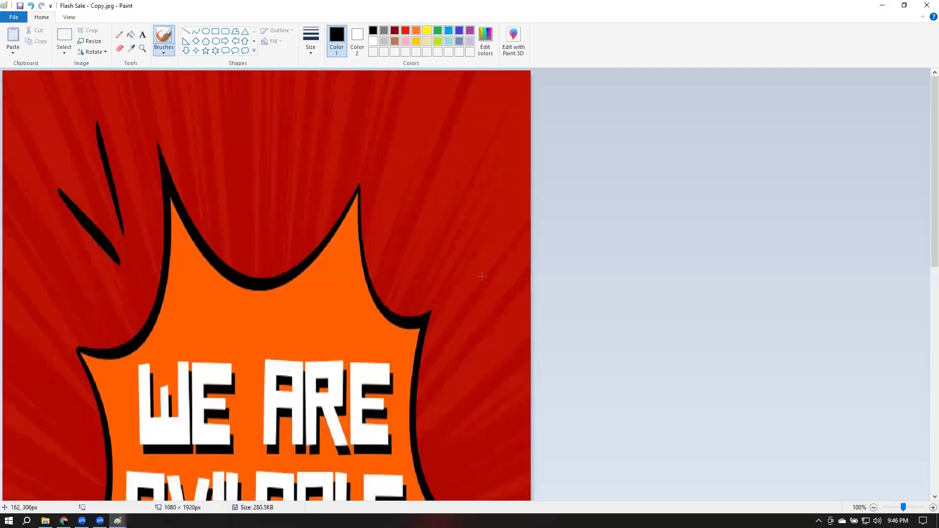
Close the image without saving and return to the Google Ads video editor
{"action": "scroll", "coordinate": [482, 276], "scroll_direction": "down", "scroll_amount": 4}
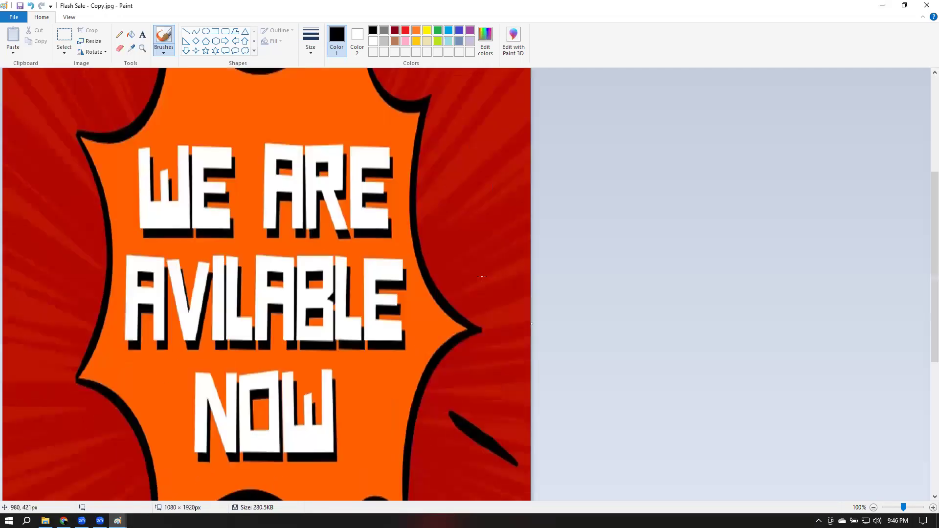
{"action": "scroll", "coordinate": [481, 276], "scroll_direction": "down", "scroll_amount": 5}
{"action": "left_click", "coordinate": [920, 2]}
{"action": "left_click", "coordinate": [496, 271]}
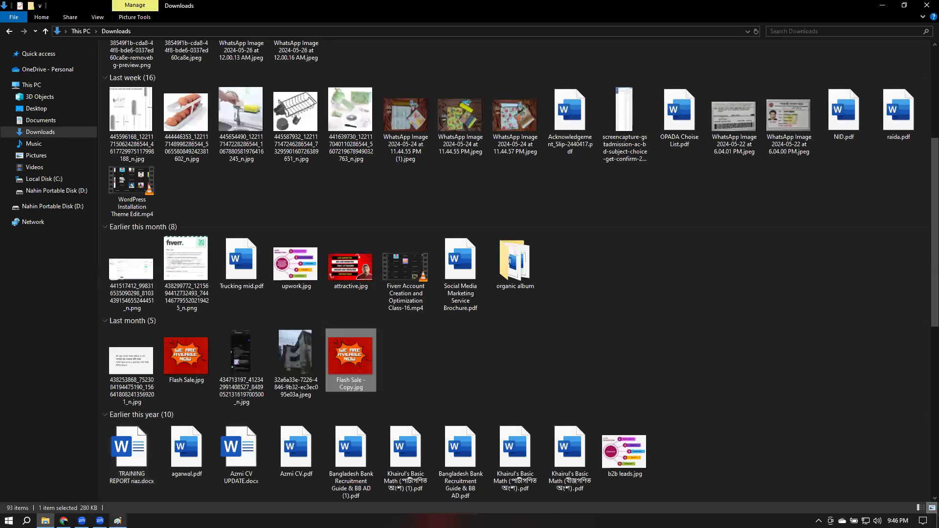
{"action": "key", "text": "alt+Tab"}
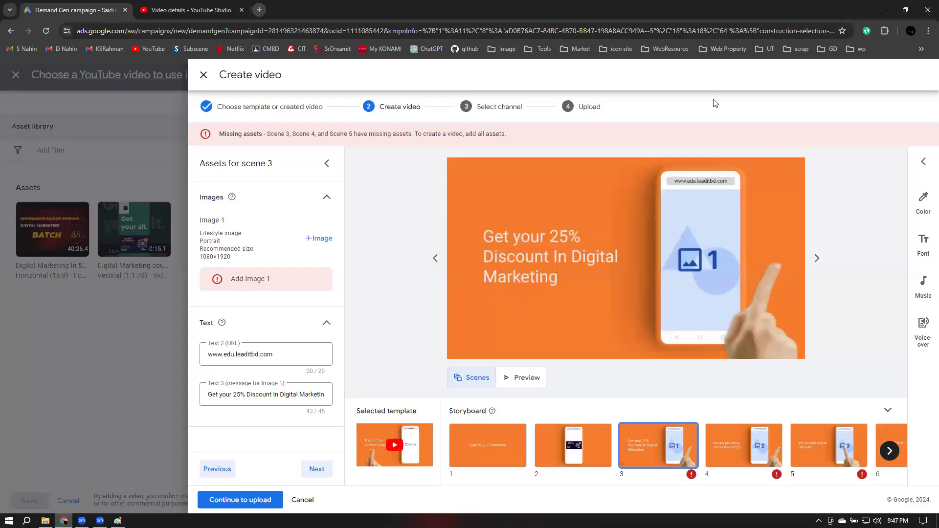
Create a custom 1080 × 1920 px design in Canva from a new tab
{"action": "key", "text": "ctrl+t"}
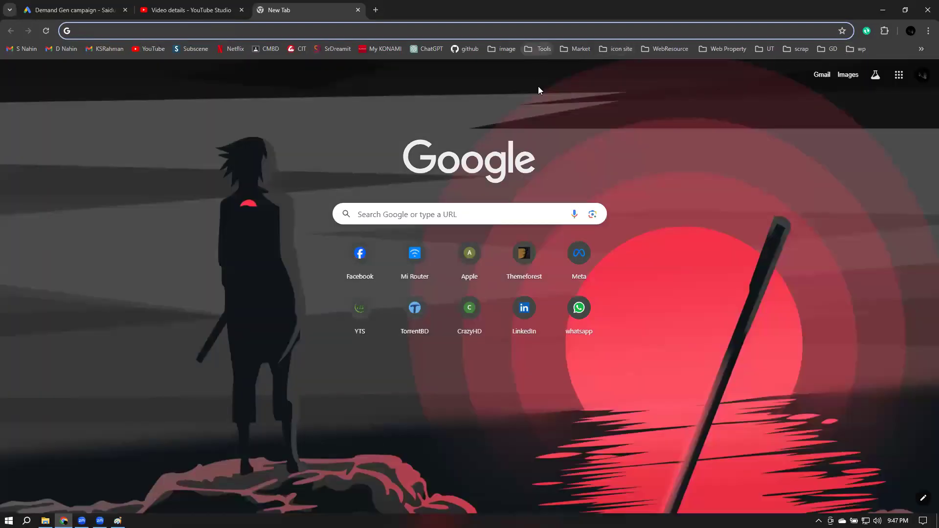
{"action": "left_click", "coordinate": [538, 90]}
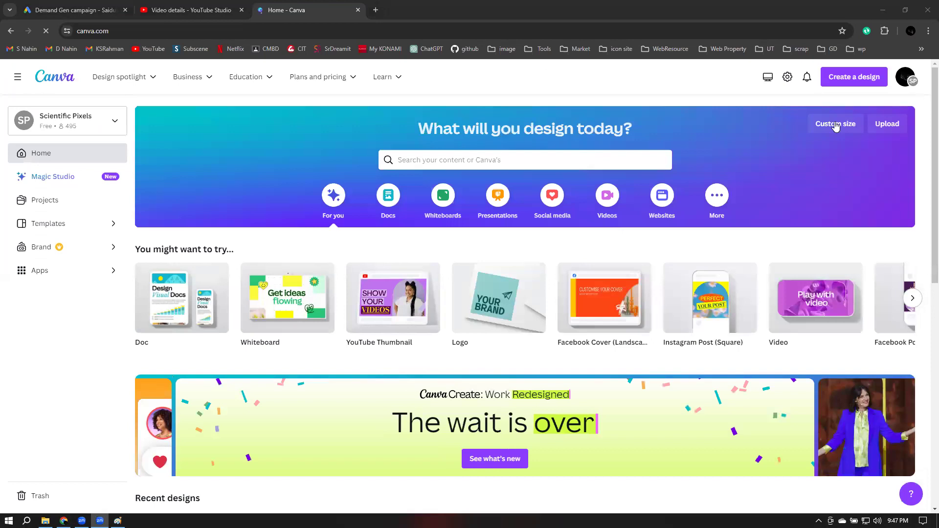
{"action": "left_click", "coordinate": [835, 127]}
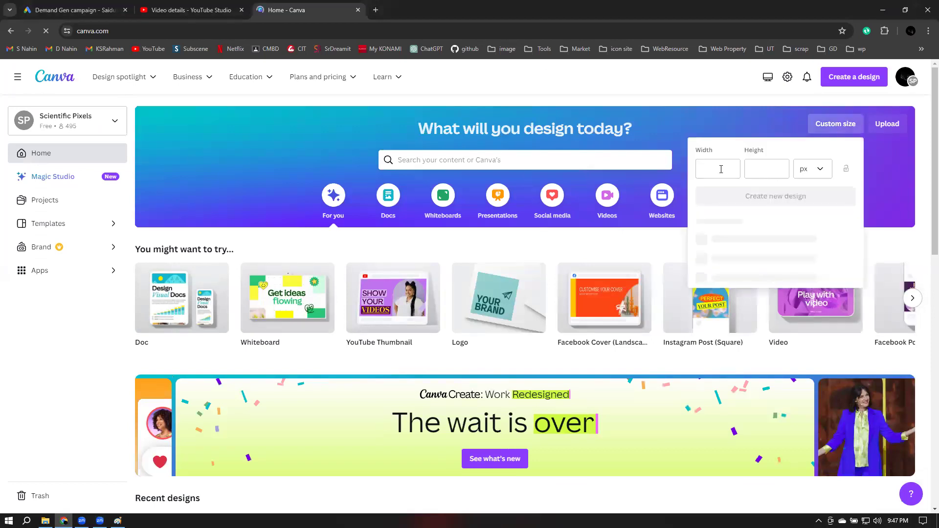
{"action": "type", "text": "1080"}
{"action": "key", "text": "Tab"}
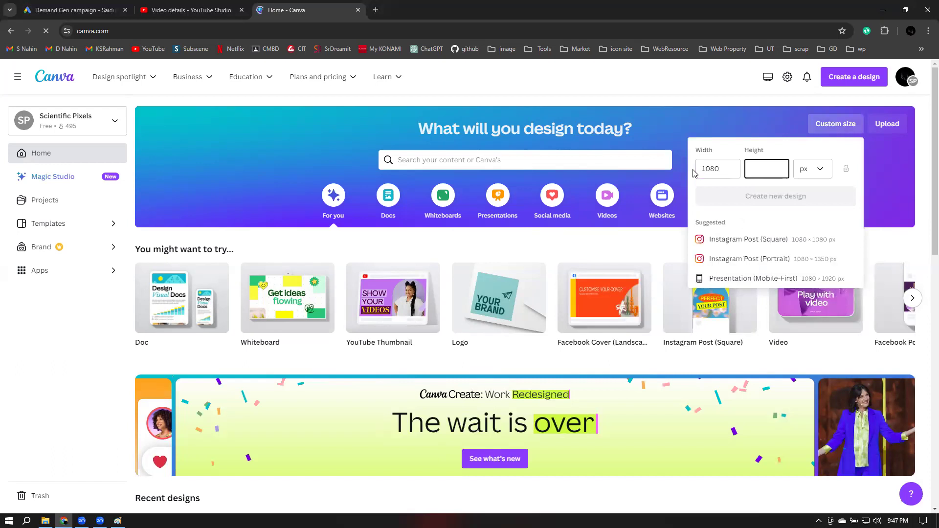
{"action": "type", "text": "1920"}
{"action": "key", "text": "Return"}
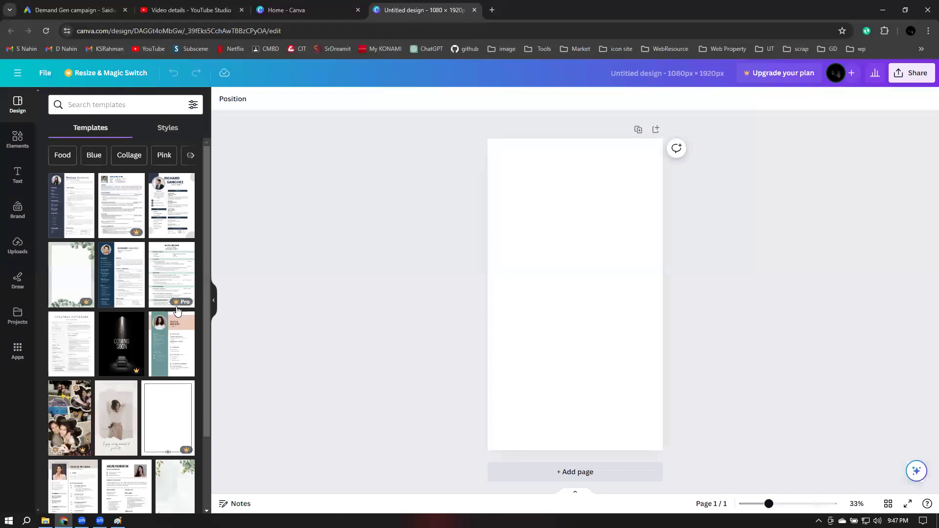
Browse the template library down to the foggy music-player story template
{"action": "scroll", "coordinate": [179, 309], "scroll_direction": "down", "scroll_amount": 3}
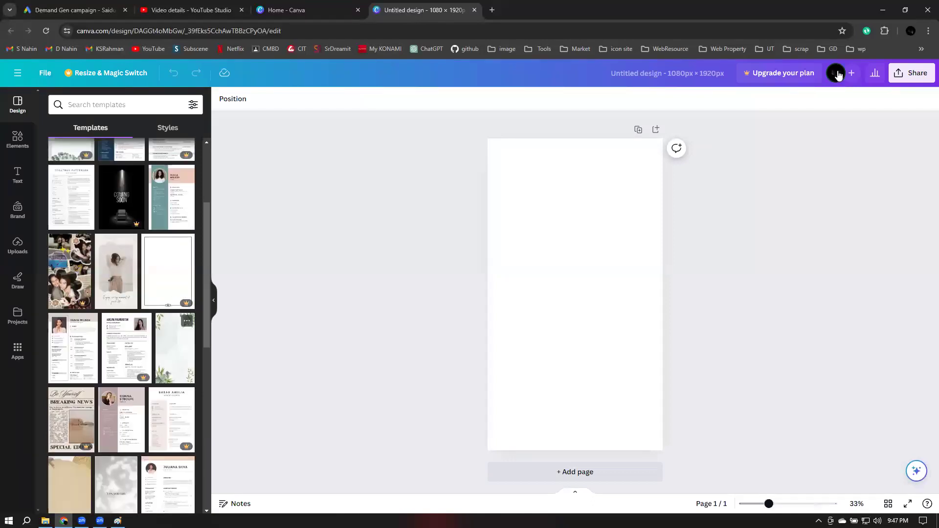
{"action": "mouse_move", "coordinate": [837, 74]}
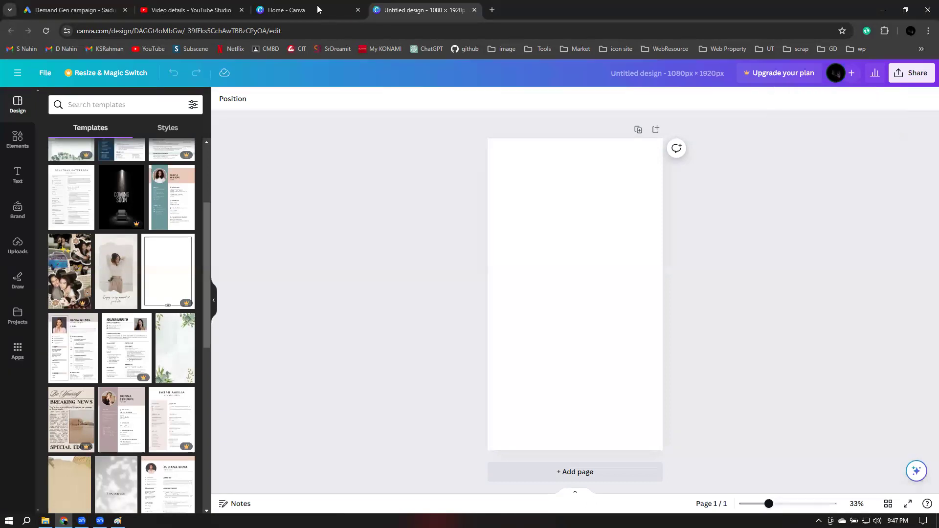
{"action": "key", "text": "ctrl+shift+Tab"}
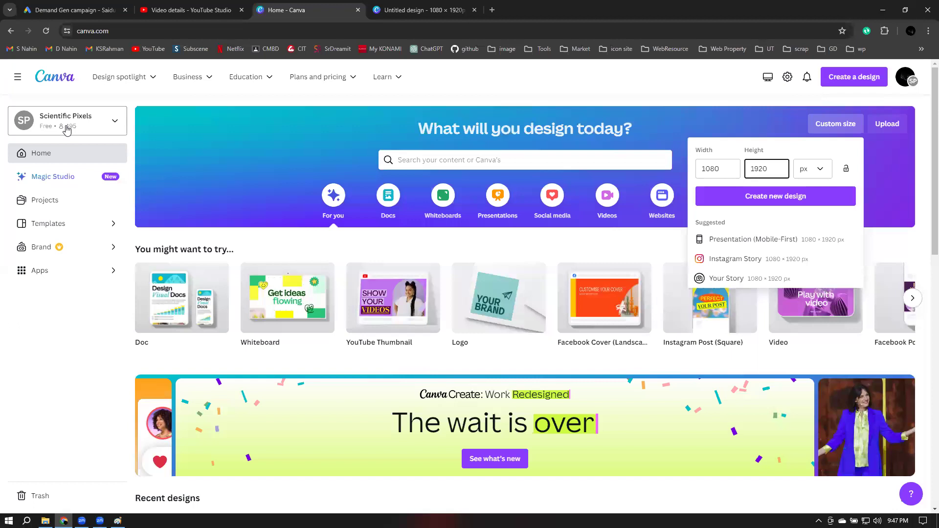
{"action": "left_click", "coordinate": [67, 129]}
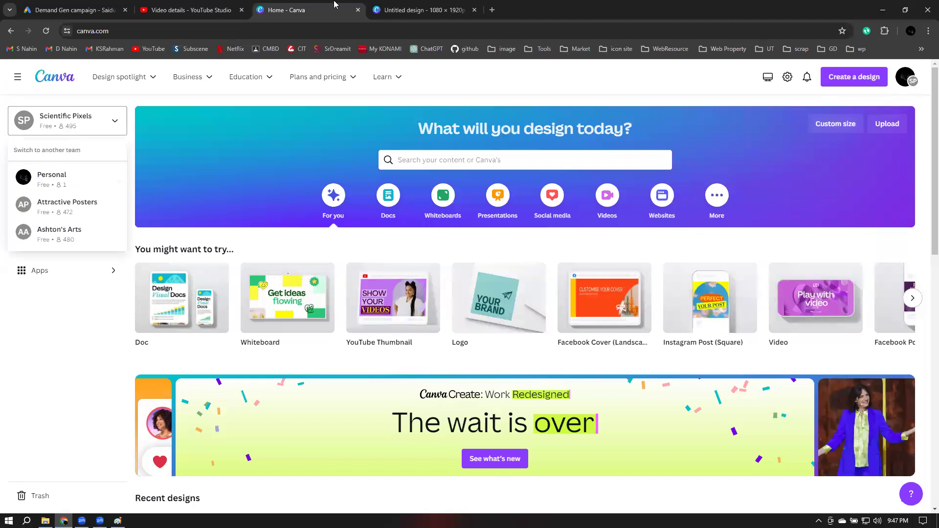
{"action": "key", "text": "ctrl+Tab"}
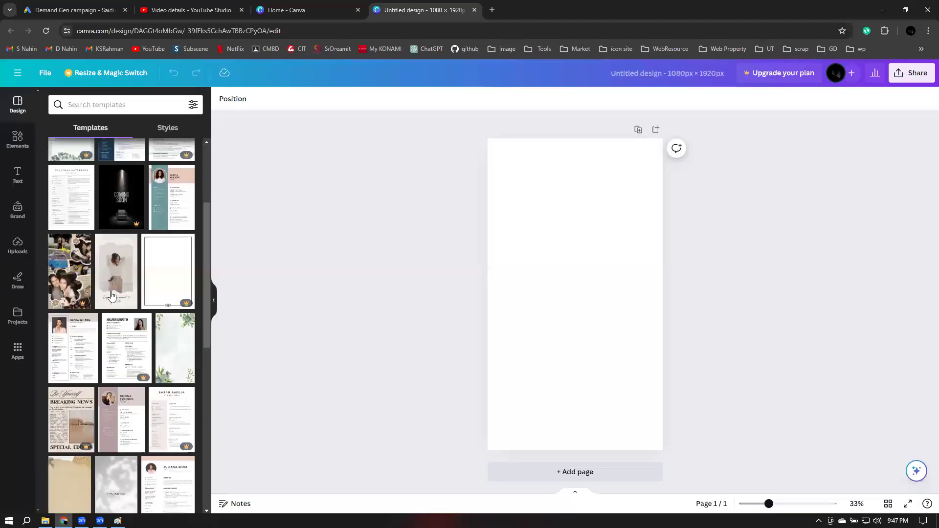
{"action": "scroll", "coordinate": [131, 286], "scroll_direction": "down", "scroll_amount": 5}
{"action": "scroll", "coordinate": [131, 286], "scroll_direction": "down", "scroll_amount": 5}
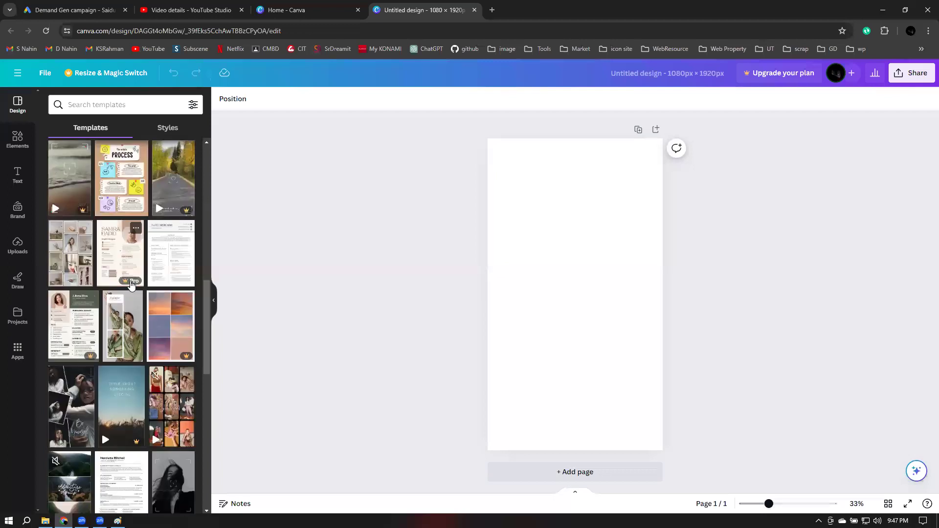
{"action": "scroll", "coordinate": [131, 285], "scroll_direction": "down", "scroll_amount": 5}
{"action": "scroll", "coordinate": [131, 285], "scroll_direction": "down", "scroll_amount": 1}
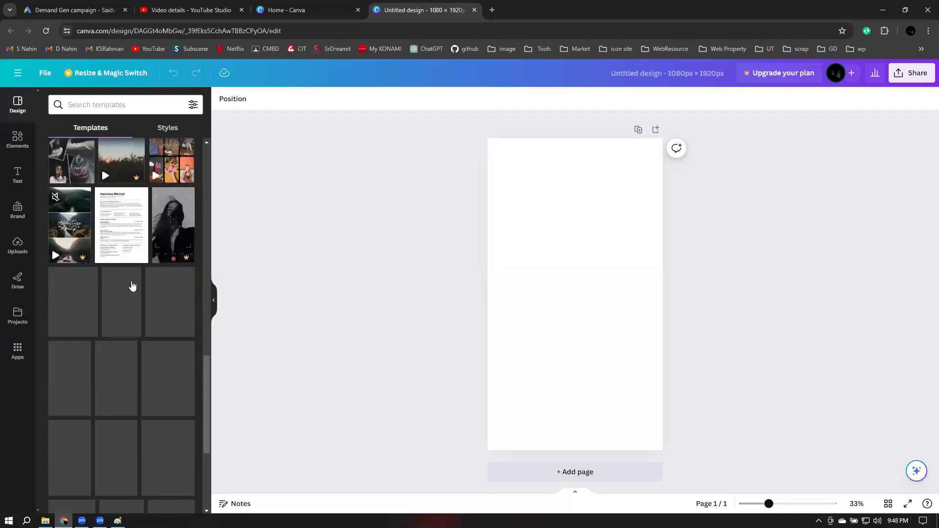
{"action": "scroll", "coordinate": [185, 295], "scroll_direction": "down", "scroll_amount": 1}
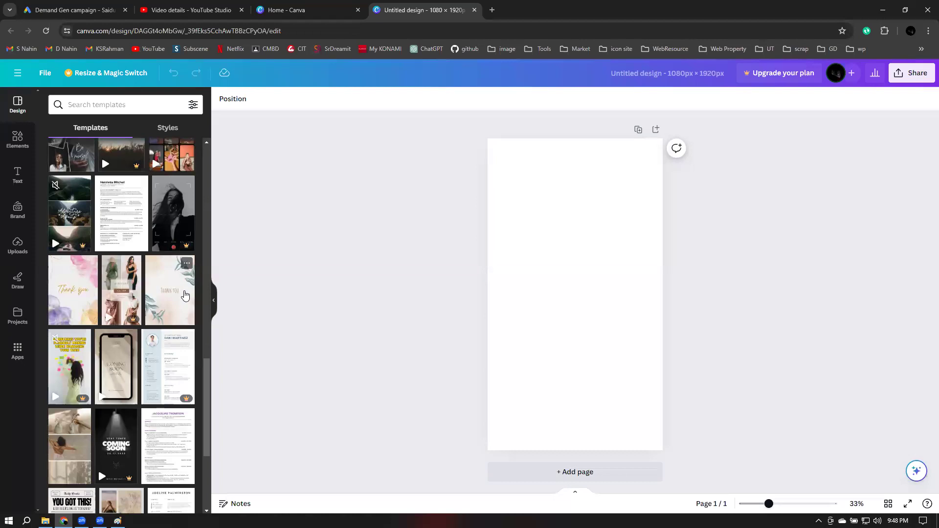
{"action": "scroll", "coordinate": [184, 294], "scroll_direction": "down", "scroll_amount": 5}
{"action": "scroll", "coordinate": [185, 295], "scroll_direction": "down", "scroll_amount": 2}
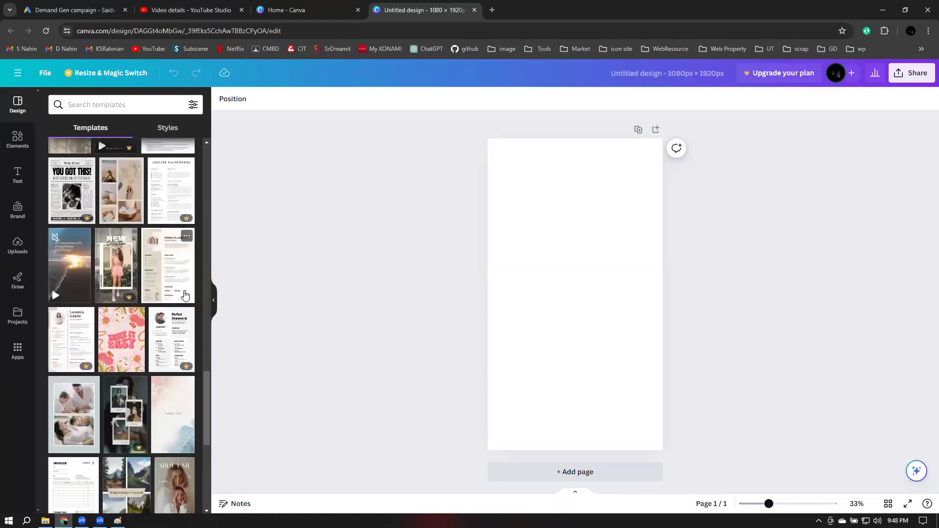
{"action": "scroll", "coordinate": [185, 295], "scroll_direction": "down", "scroll_amount": 4}
{"action": "scroll", "coordinate": [185, 295], "scroll_direction": "down", "scroll_amount": 3}
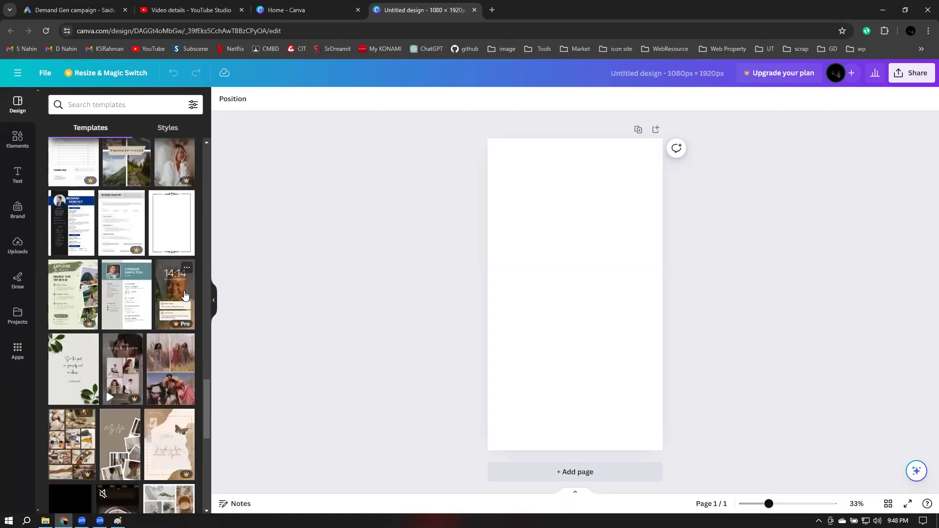
{"action": "scroll", "coordinate": [184, 295], "scroll_direction": "down", "scroll_amount": 2}
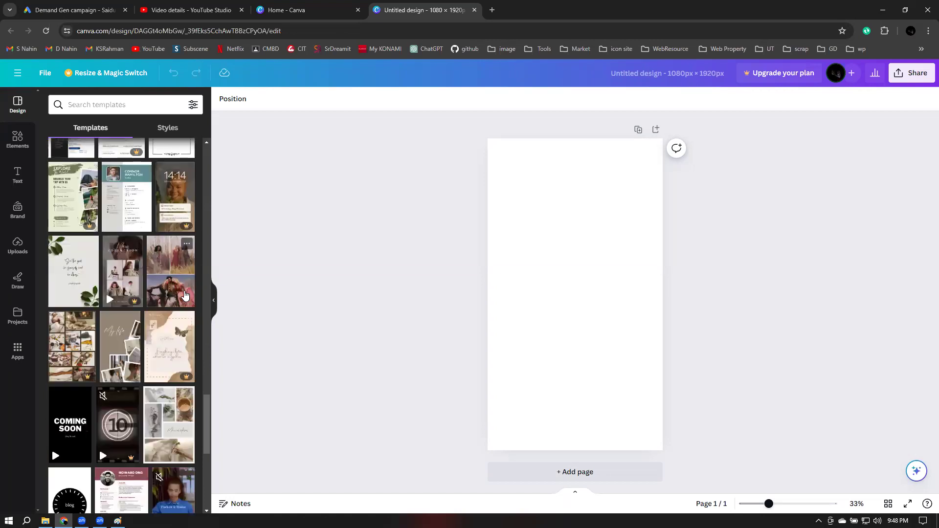
{"action": "scroll", "coordinate": [185, 295], "scroll_direction": "down", "scroll_amount": 4}
{"action": "scroll", "coordinate": [185, 295], "scroll_direction": "down", "scroll_amount": 2}
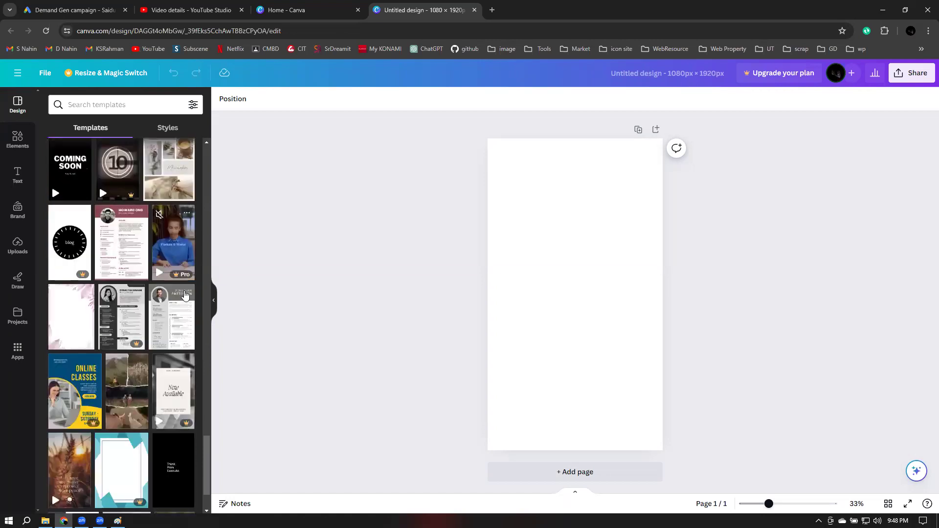
{"action": "scroll", "coordinate": [185, 295], "scroll_direction": "down", "scroll_amount": 4}
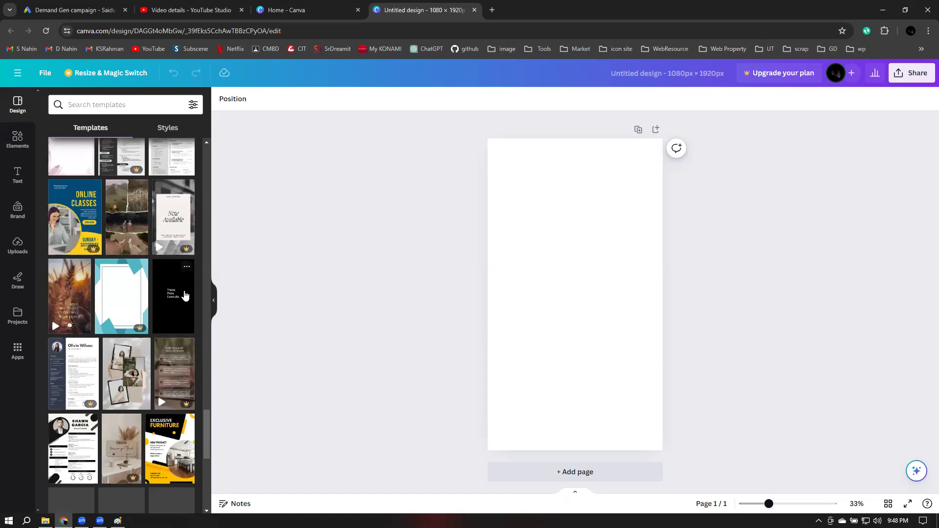
{"action": "scroll", "coordinate": [185, 294], "scroll_direction": "down", "scroll_amount": 3}
{"action": "scroll", "coordinate": [185, 294], "scroll_direction": "down", "scroll_amount": 2}
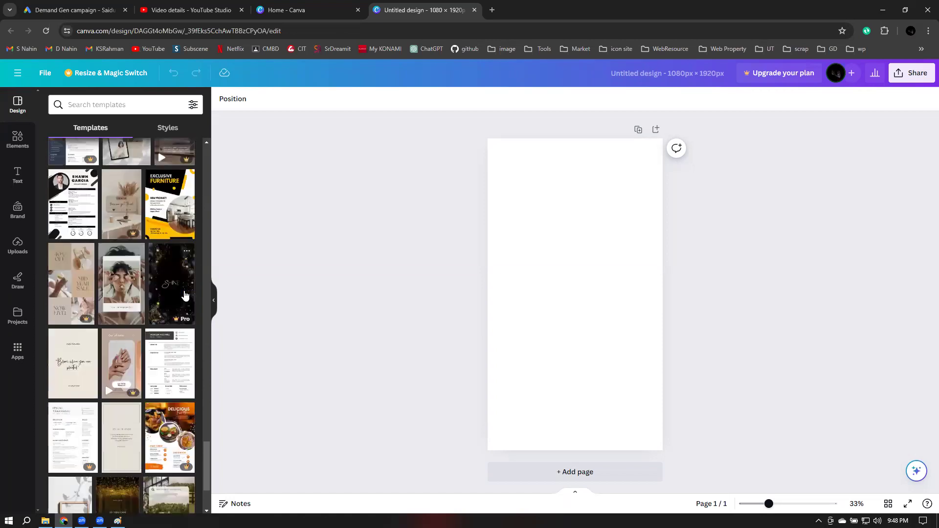
{"action": "scroll", "coordinate": [185, 295], "scroll_direction": "down", "scroll_amount": 2}
{"action": "scroll", "coordinate": [185, 295], "scroll_direction": "down", "scroll_amount": 3}
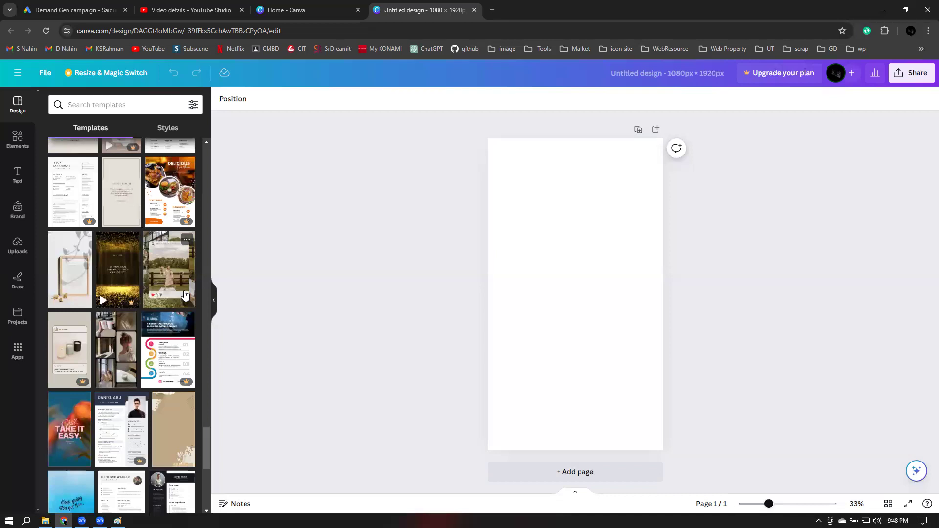
{"action": "scroll", "coordinate": [185, 295], "scroll_direction": "down", "scroll_amount": 3}
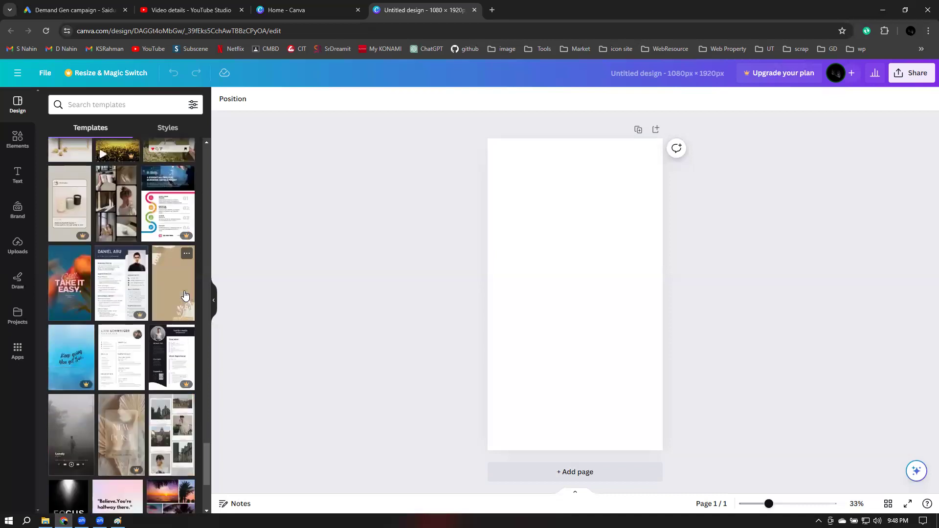
{"action": "scroll", "coordinate": [185, 294], "scroll_direction": "down", "scroll_amount": 1}
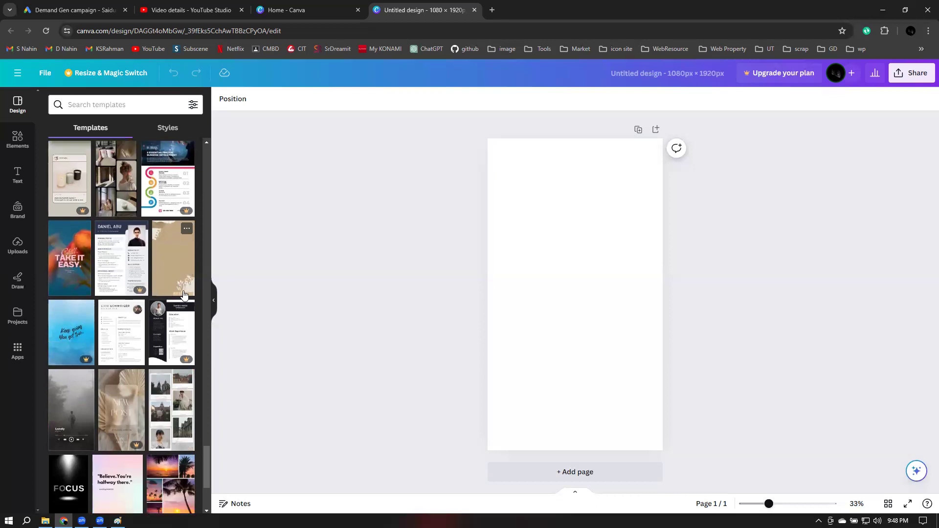
{"action": "scroll", "coordinate": [184, 294], "scroll_direction": "down", "scroll_amount": 1}
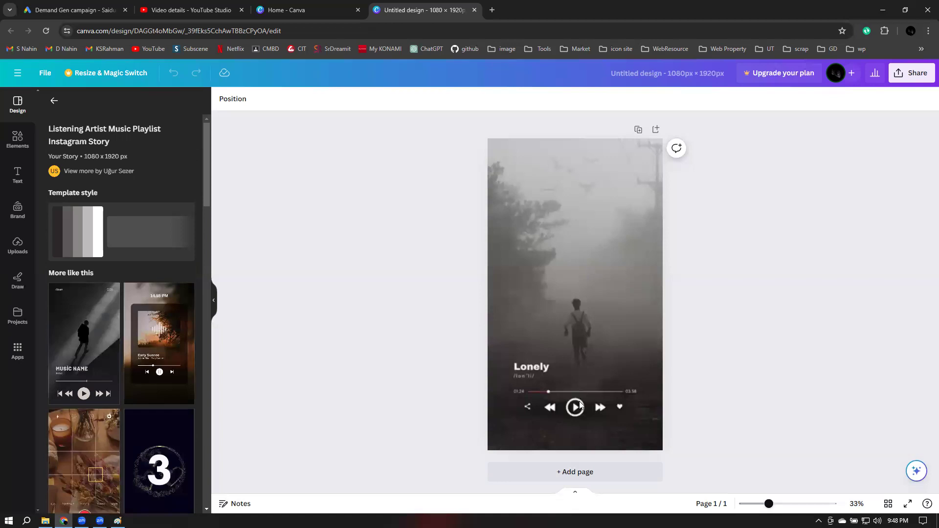
Restore the accidentally deleted foggy background, then ungroup the Lonely title text
{"action": "left_click", "coordinate": [595, 210]}
{"action": "key", "text": "Delete"}
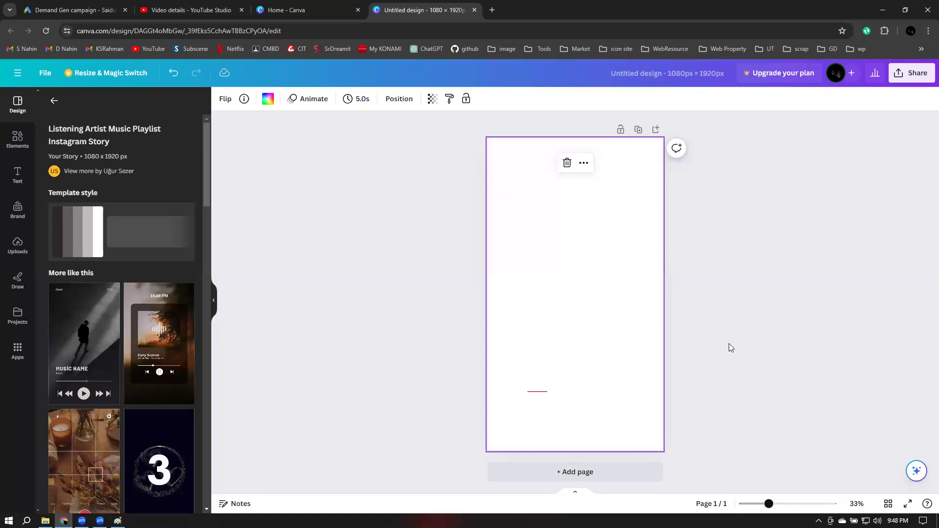
{"action": "key", "text": "ctrl+z"}
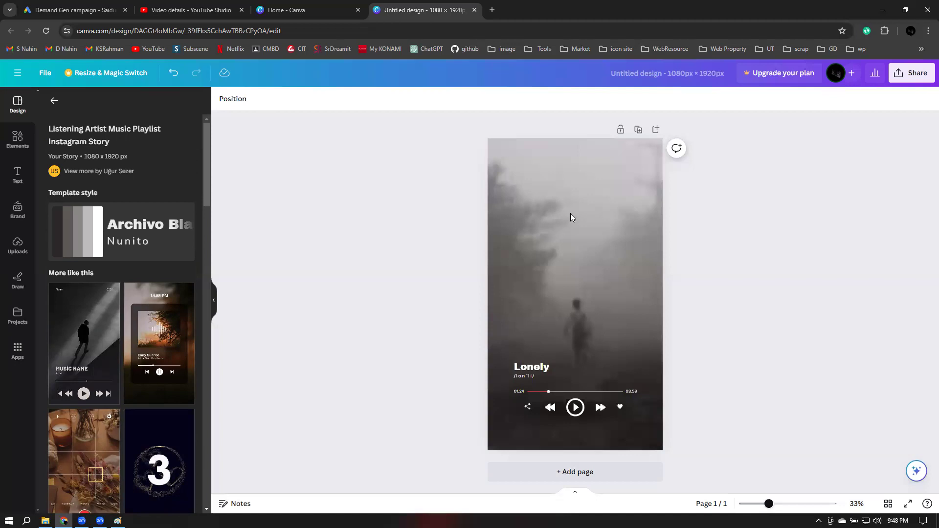
{"action": "left_click", "coordinate": [682, 290]}
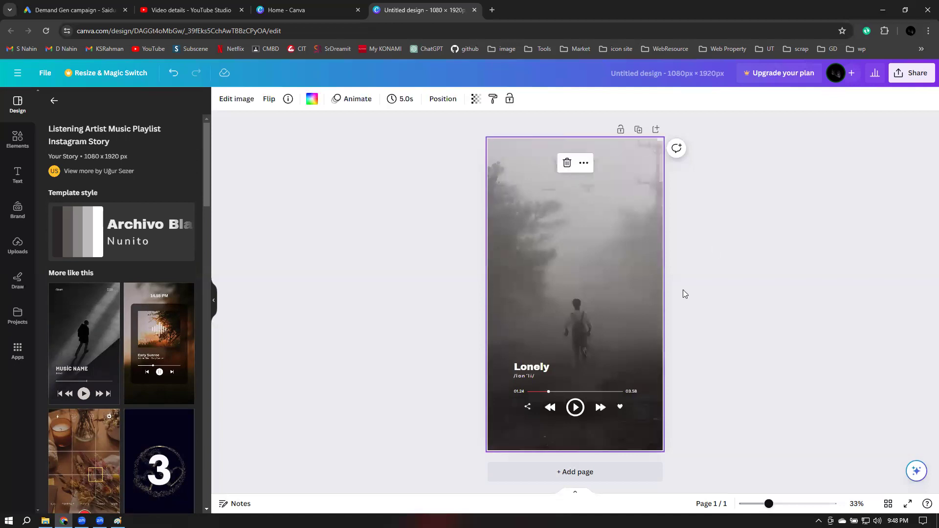
{"action": "left_click", "coordinate": [525, 369]}
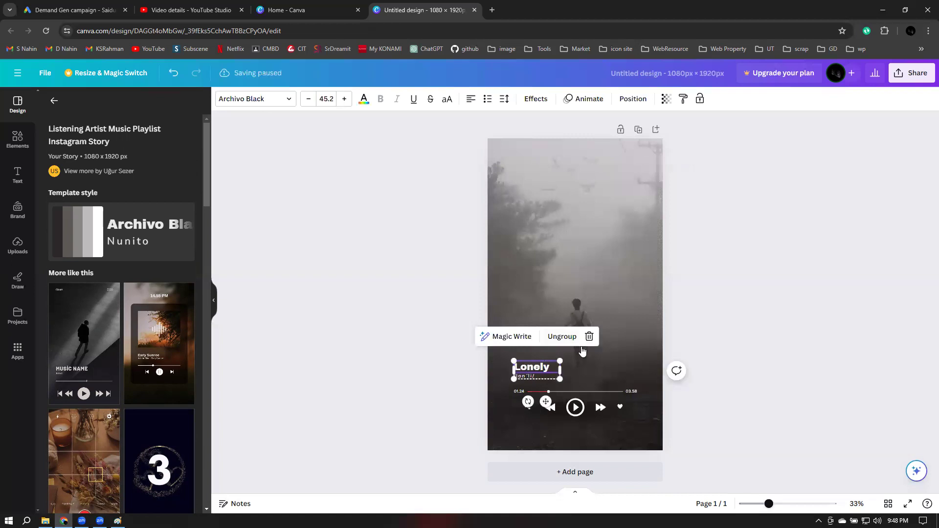
{"action": "left_click", "coordinate": [561, 337]}
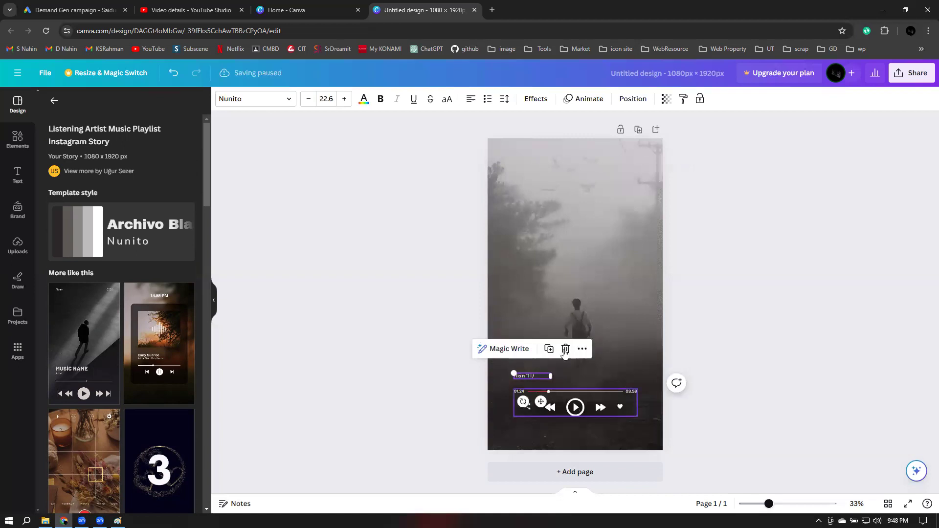
Delete the play button and the remaining music-player controls
{"action": "left_click", "coordinate": [573, 411]}
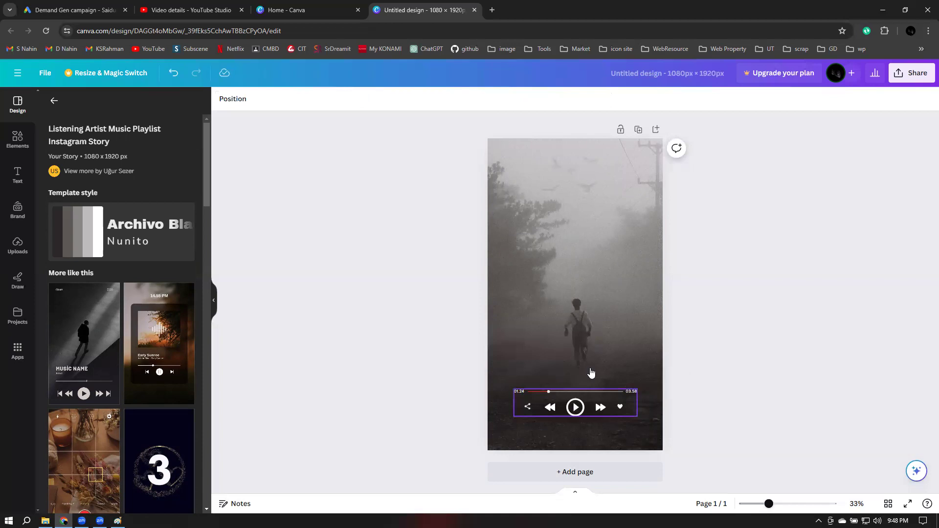
{"action": "left_click", "coordinate": [594, 374]}
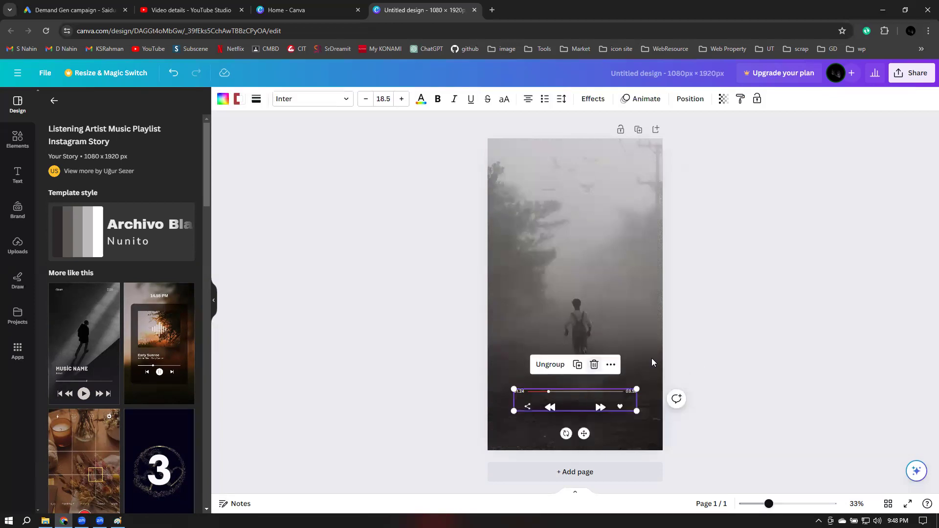
{"action": "left_click", "coordinate": [594, 365]}
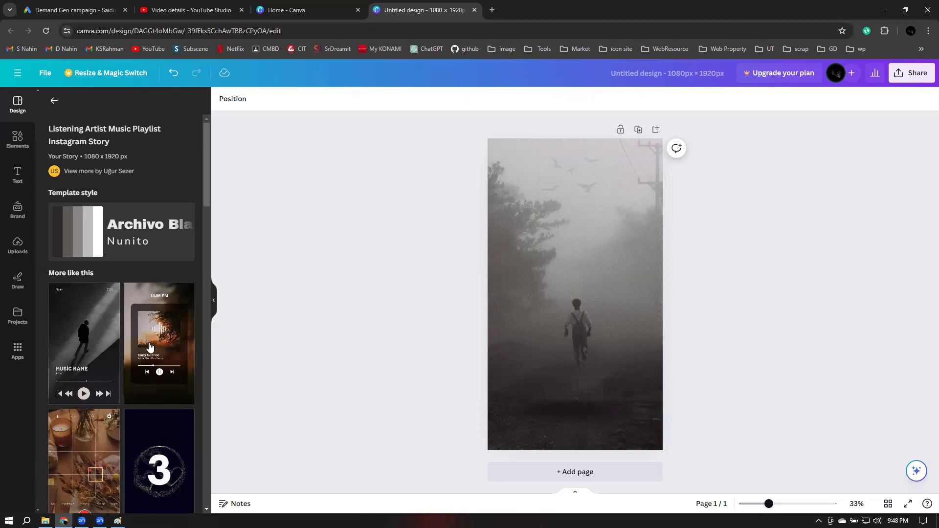
{"action": "scroll", "coordinate": [150, 347], "scroll_direction": "down", "scroll_amount": 2}
{"action": "scroll", "coordinate": [151, 347], "scroll_direction": "down", "scroll_amount": 1}
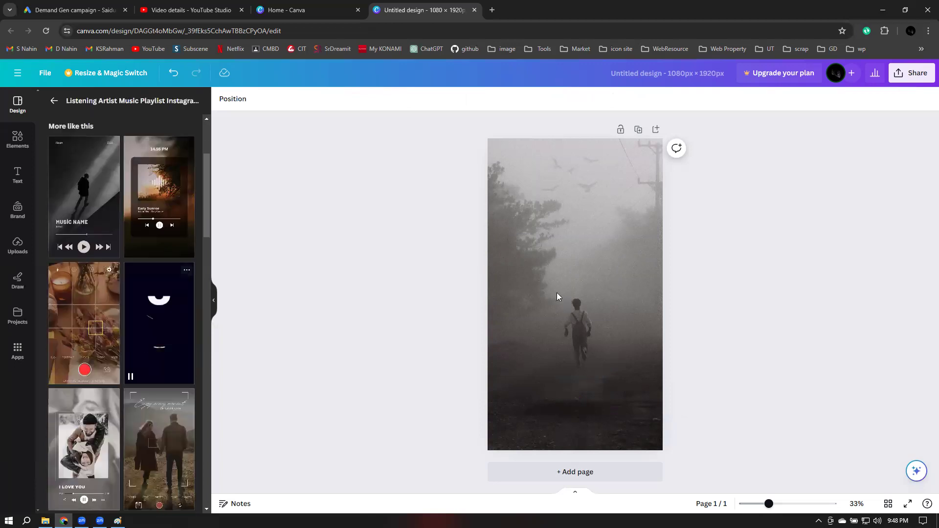
{"action": "scroll", "coordinate": [150, 323], "scroll_direction": "up", "scroll_amount": 3}
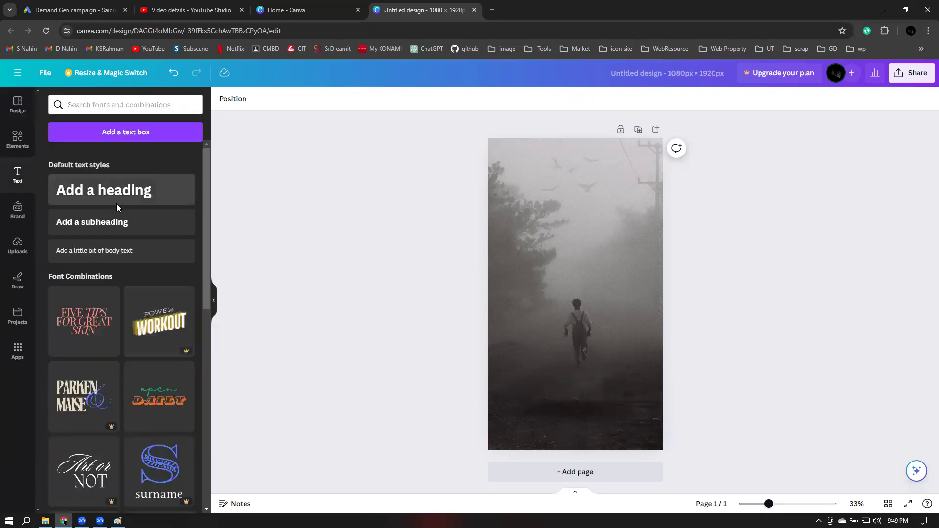
Add the Artemis & Sons text combination and drag it up near the top of the photo
{"action": "scroll", "coordinate": [119, 209], "scroll_direction": "down", "scroll_amount": 2}
{"action": "scroll", "coordinate": [117, 209], "scroll_direction": "down", "scroll_amount": 1}
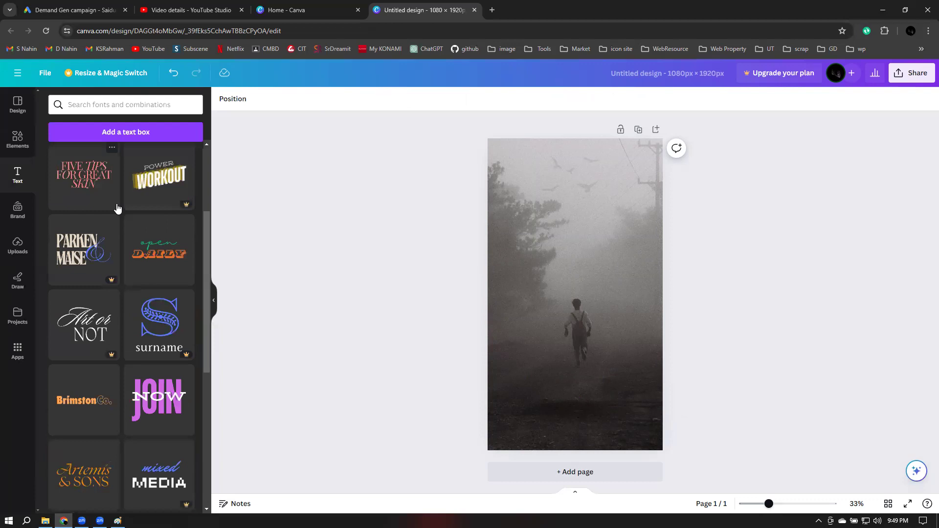
{"action": "scroll", "coordinate": [117, 209], "scroll_direction": "down", "scroll_amount": 3}
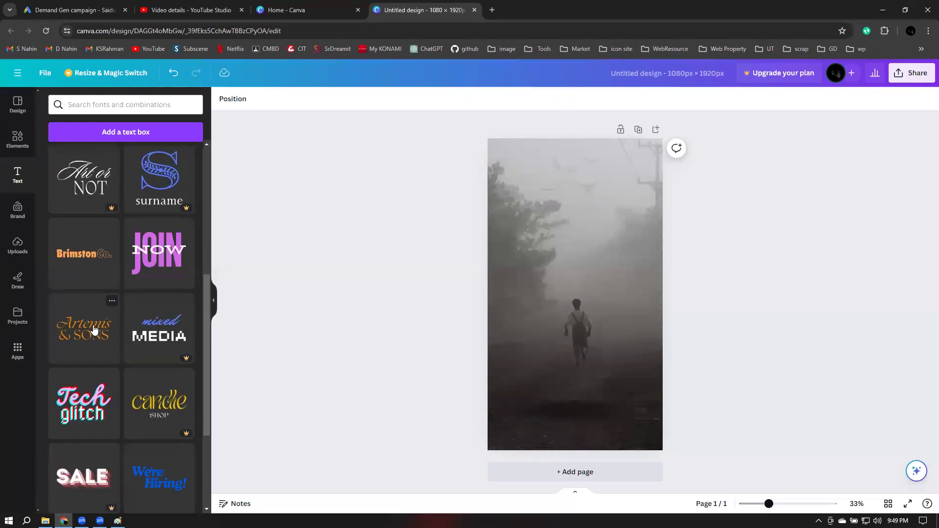
{"action": "left_click", "coordinate": [95, 330]}
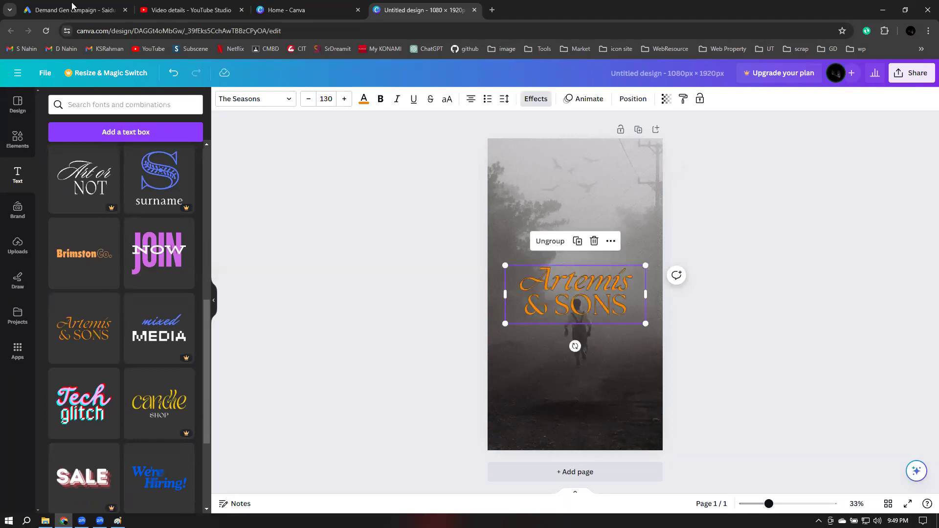
{"action": "left_click", "coordinate": [72, 5]}
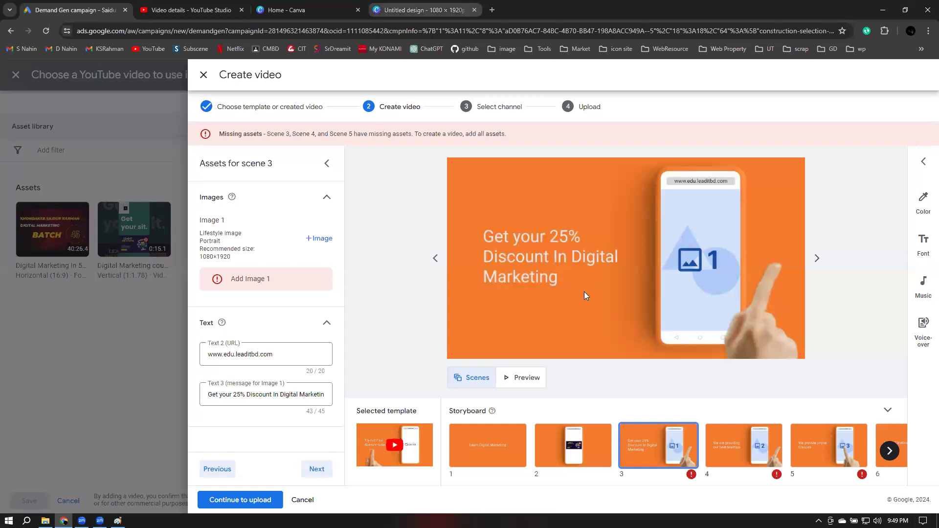
{"action": "key", "text": "ctrl+shift+Tab"}
{"action": "left_click_drag", "start_coordinate": [583, 246], "coordinate": [584, 208]}
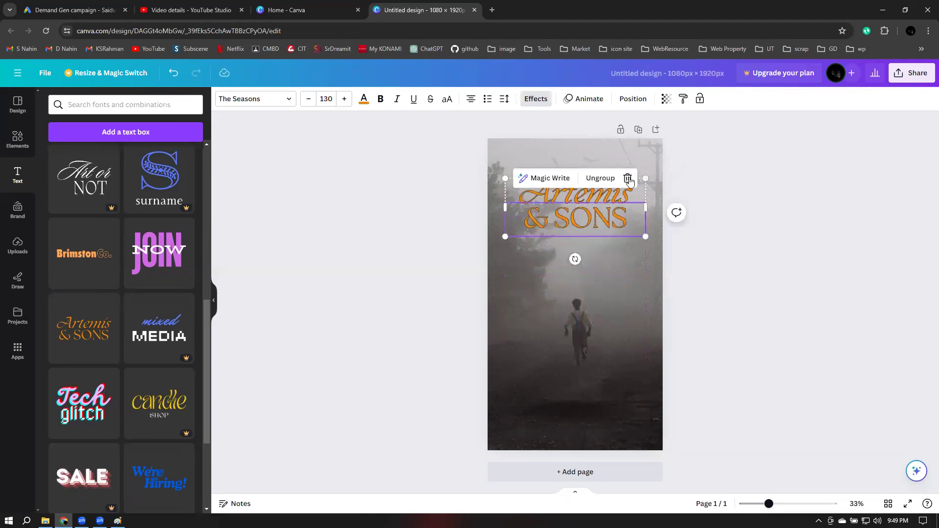
Replace the Artemis & Sons text with 'Get your 25% Discount' and move it onto the page
{"action": "key", "text": "Delete"}
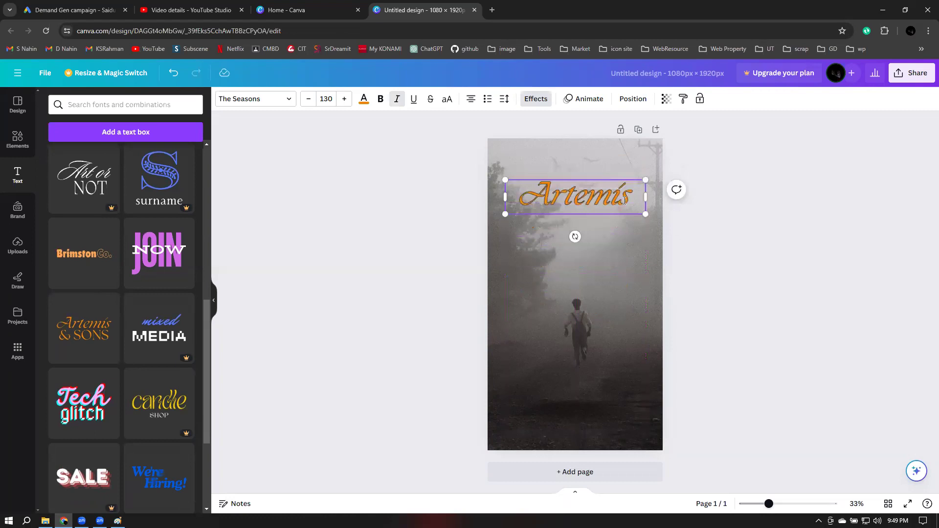
{"action": "double_click", "coordinate": [625, 200]}
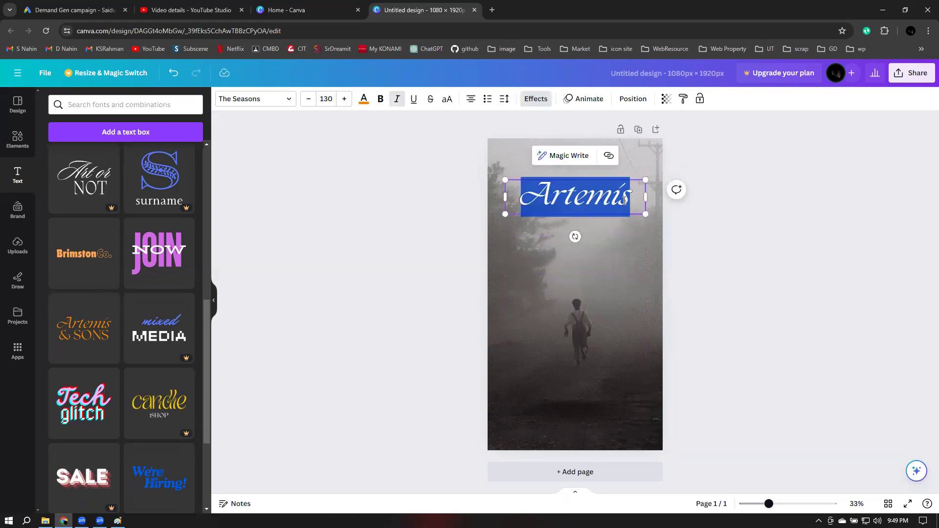
{"action": "type", "text": "Get"}
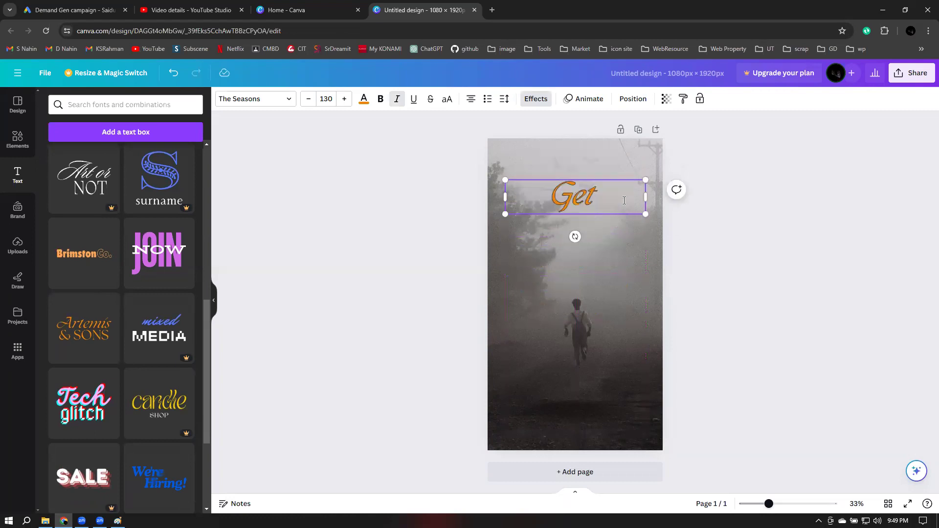
{"action": "type", "text": " your"}
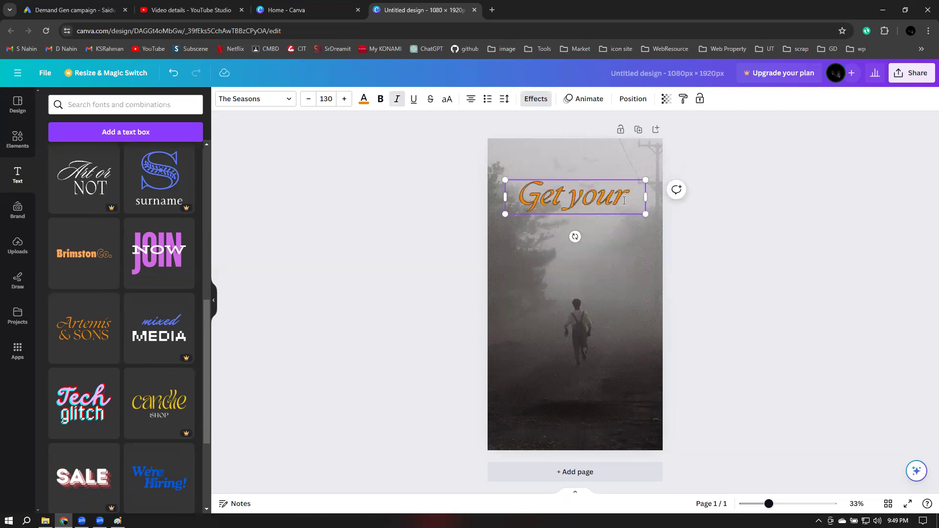
{"action": "type", "text": " 25%"}
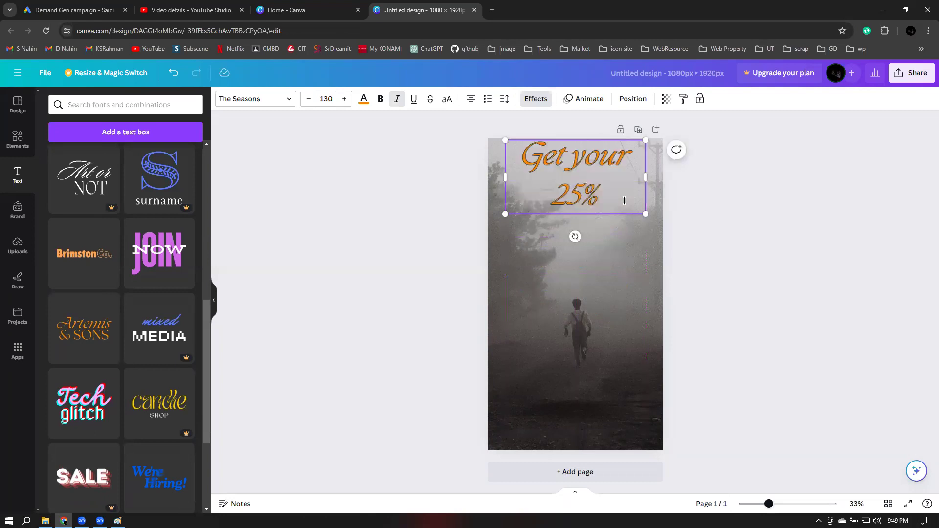
{"action": "type", "text": " diso"}
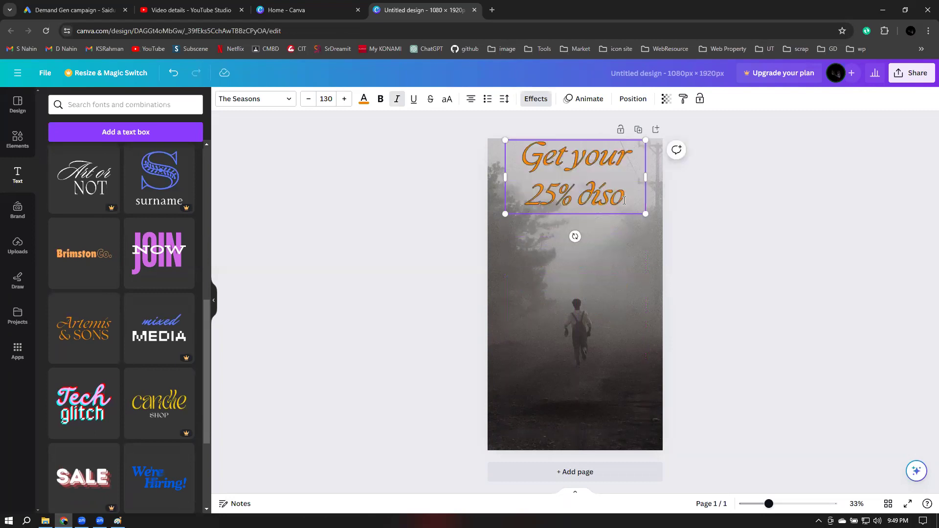
{"action": "key", "text": "BackSpace"}
{"action": "type", "text": "co"}
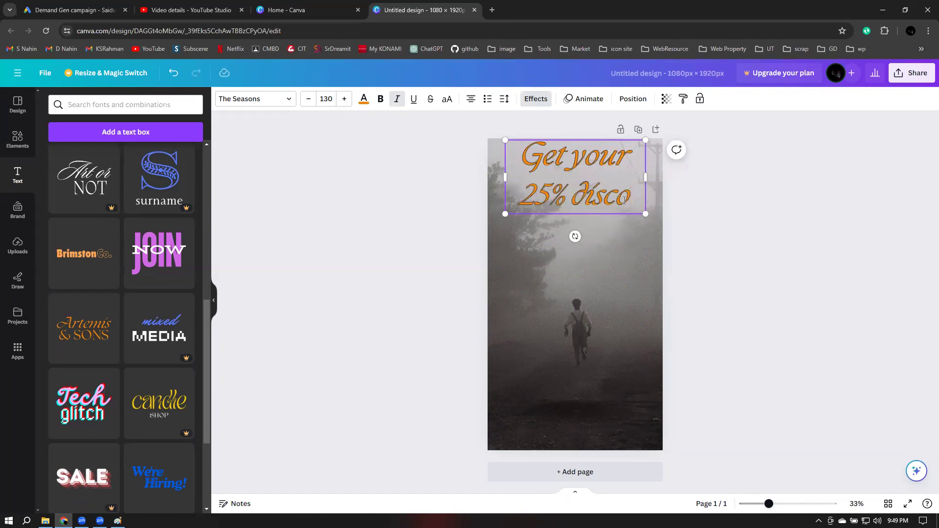
{"action": "type", "text": "unt"}
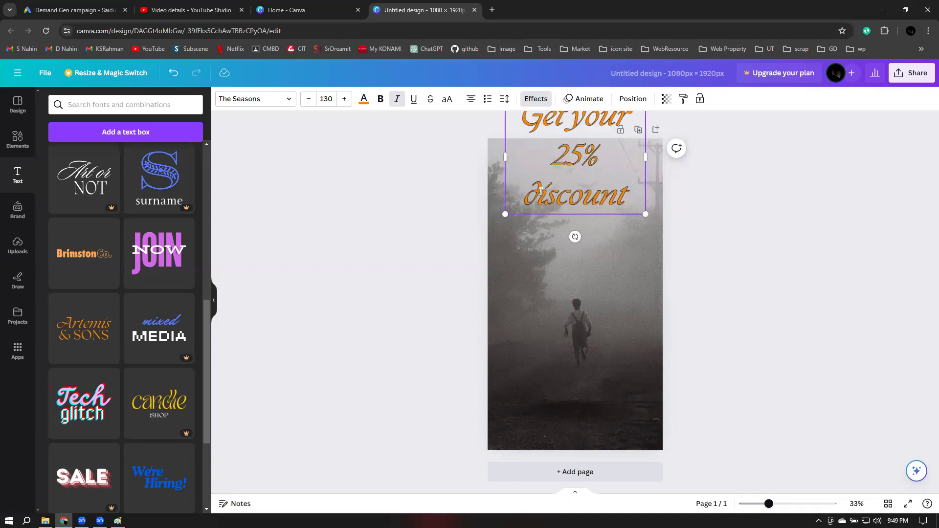
{"action": "type", "text": "D"}
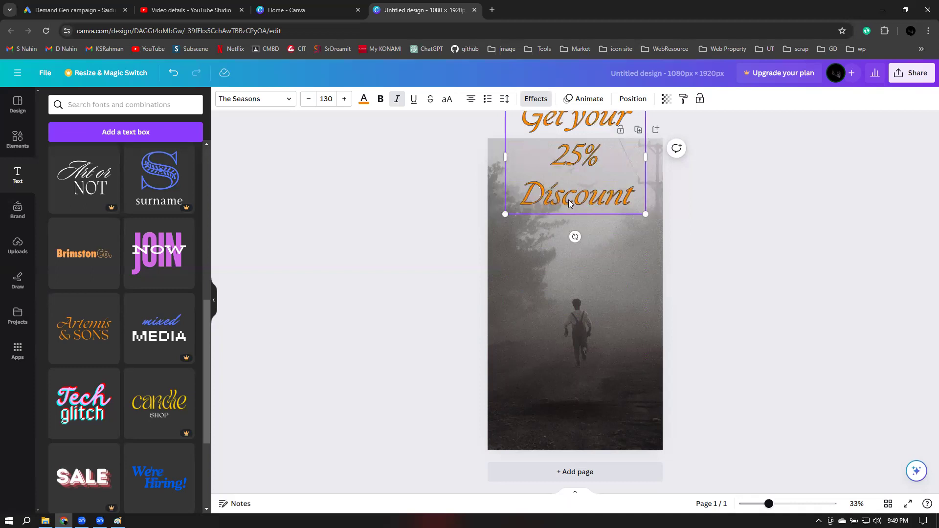
{"action": "left_click", "coordinate": [770, 232]}
{"action": "left_click_drag", "start_coordinate": [584, 193], "coordinate": [584, 237]}
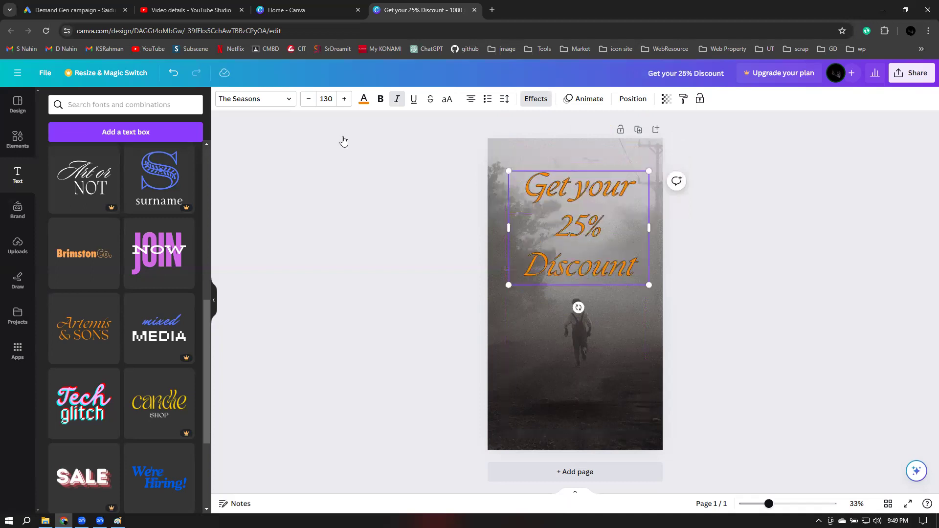
{"action": "key", "text": "ctrl+a"}
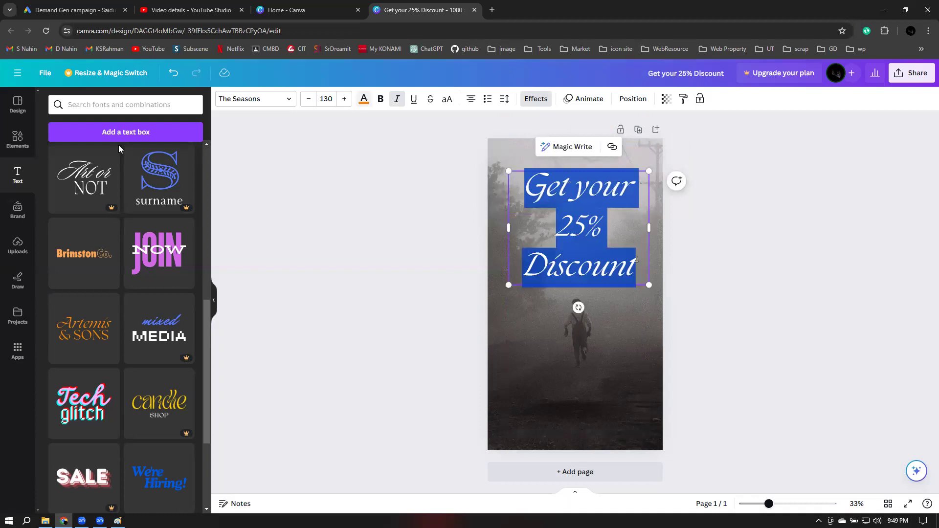
Make the headline white and remove the line break after '25%'
{"action": "left_click", "coordinate": [363, 99]}
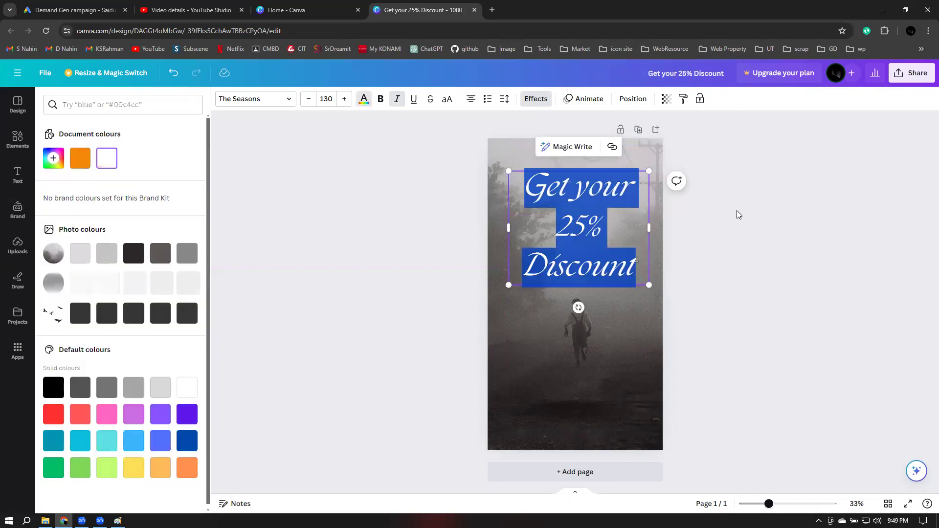
{"action": "left_click", "coordinate": [736, 211]}
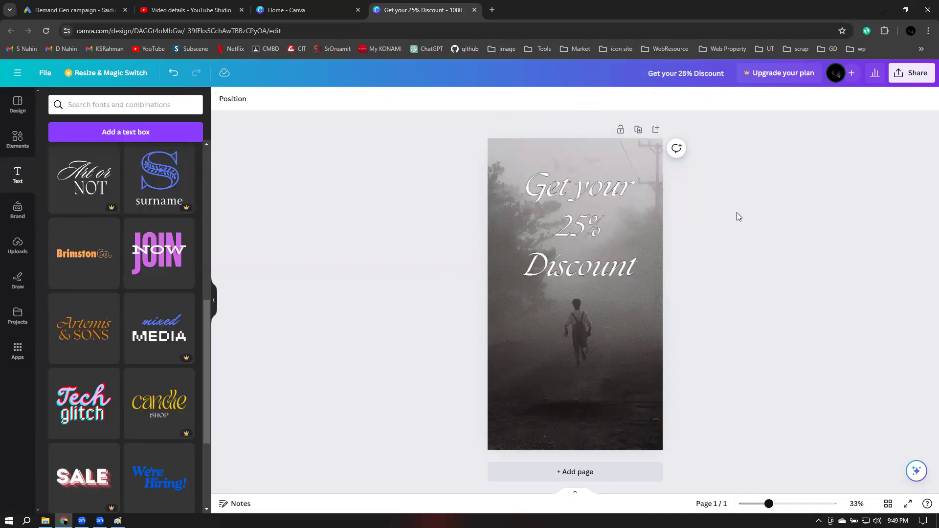
{"action": "left_click", "coordinate": [588, 229]}
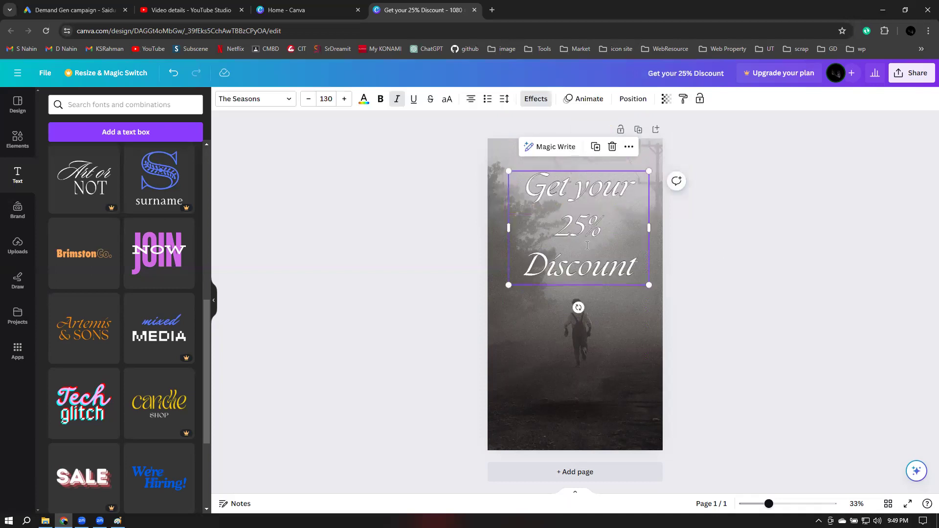
{"action": "left_click", "coordinate": [526, 264]}
{"action": "key", "text": "BackSpace"}
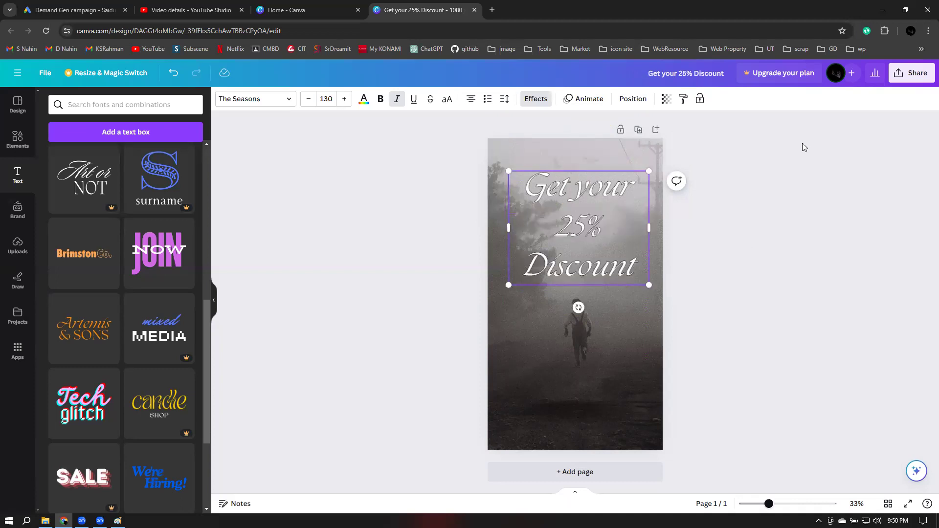
{"action": "left_click", "coordinate": [774, 210]}
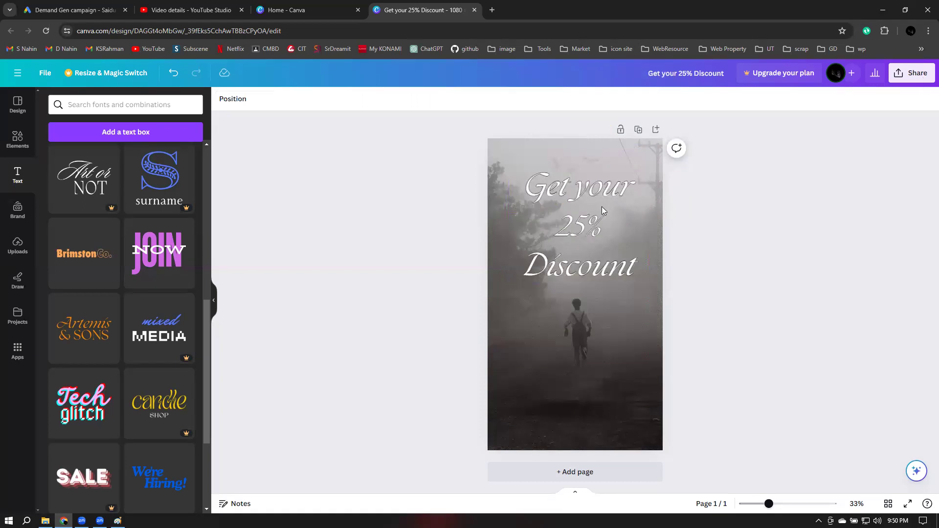
Shrink the 'Get your 25% Discount' headline to font size 84.1 and place it near the photo's bottom
{"action": "left_click", "coordinate": [644, 182]}
{"action": "left_click_drag", "start_coordinate": [643, 192], "coordinate": [645, 241]}
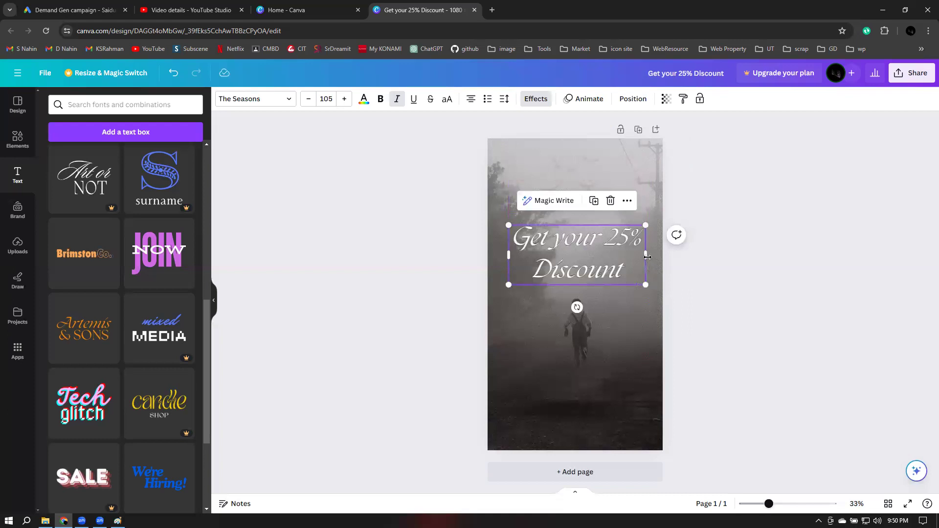
{"action": "left_click_drag", "start_coordinate": [580, 237], "coordinate": [581, 358]}
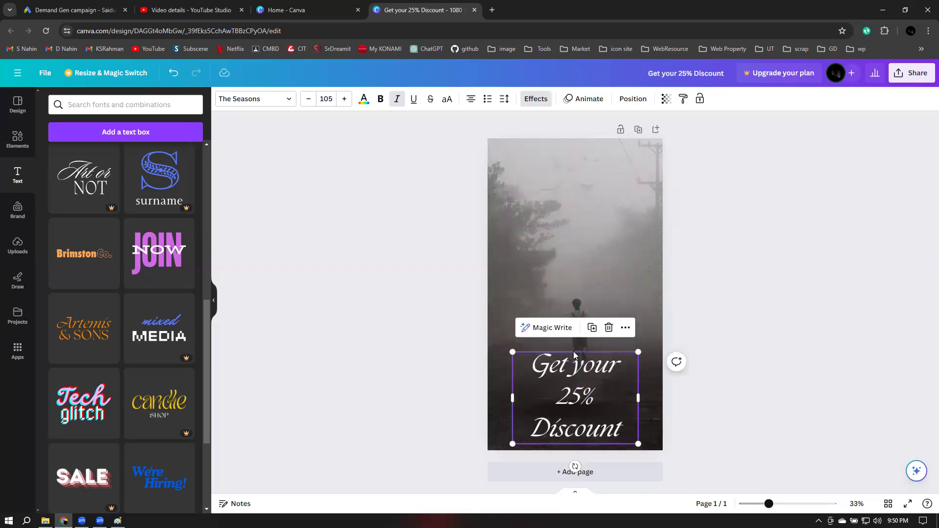
{"action": "left_click_drag", "start_coordinate": [529, 360], "coordinate": [542, 371]}
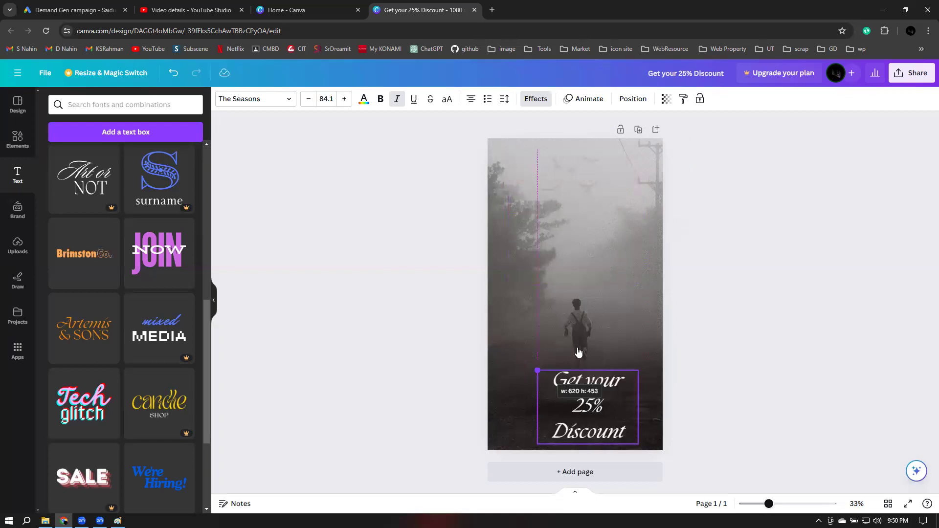
{"action": "left_click", "coordinate": [771, 296]}
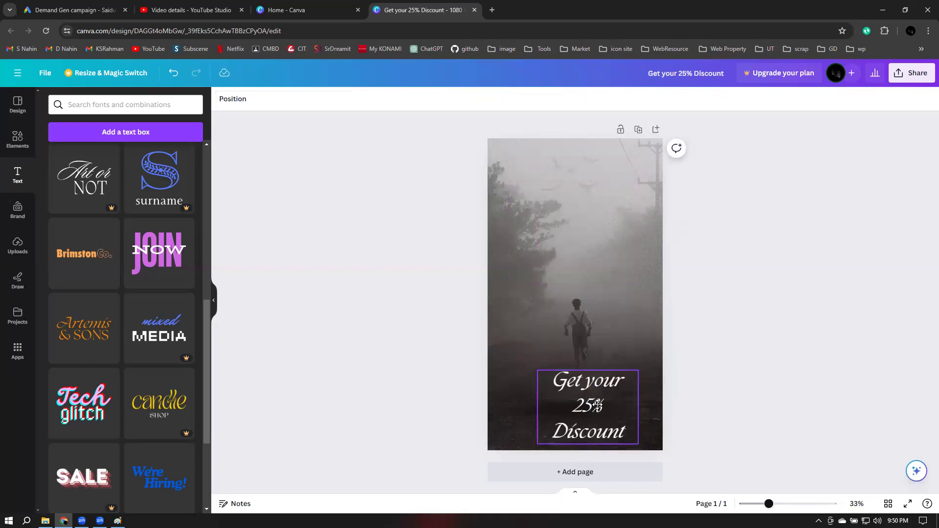
{"action": "left_click", "coordinate": [597, 404]}
{"action": "left_click_drag", "start_coordinate": [597, 404], "coordinate": [596, 404]}
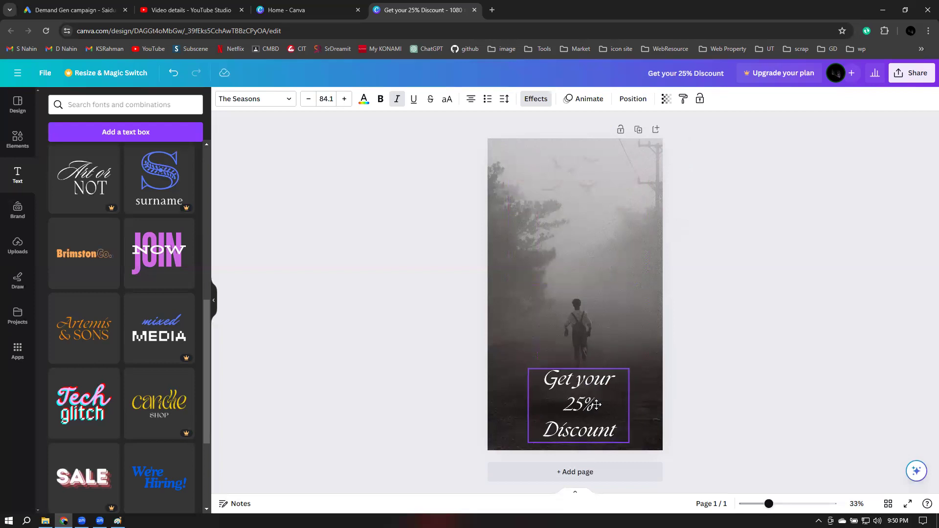
{"action": "left_click", "coordinate": [815, 289]}
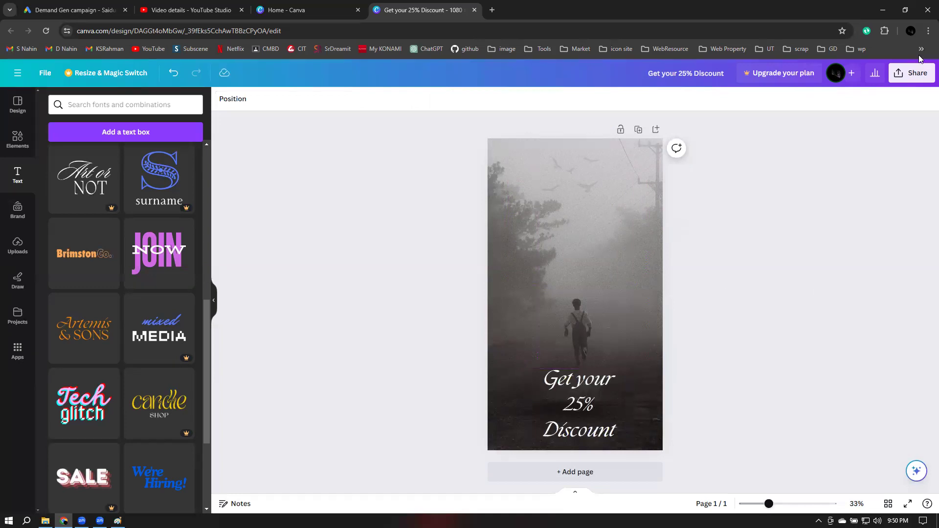
Export the design as a JPG, 'Get your 25% Discount.jpg', into the Downloads folder
{"action": "left_click", "coordinate": [915, 75]}
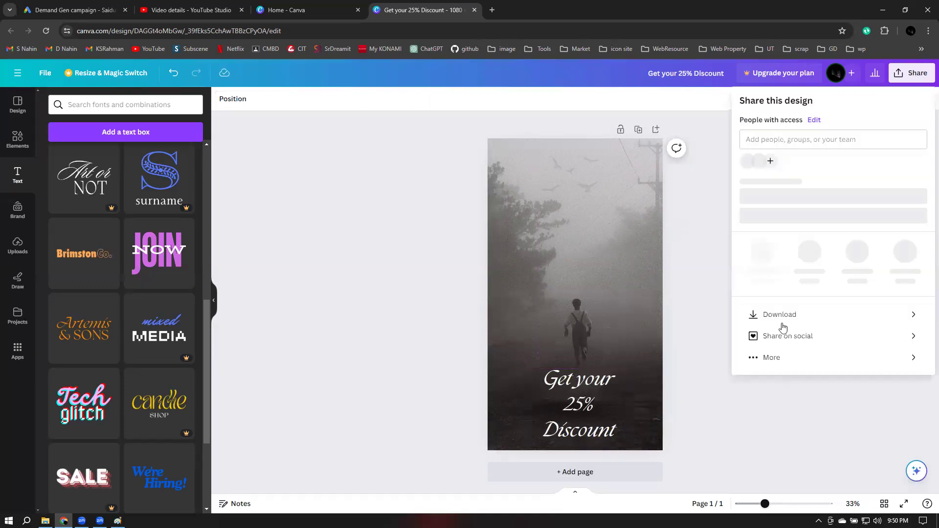
{"action": "left_click", "coordinate": [779, 323]}
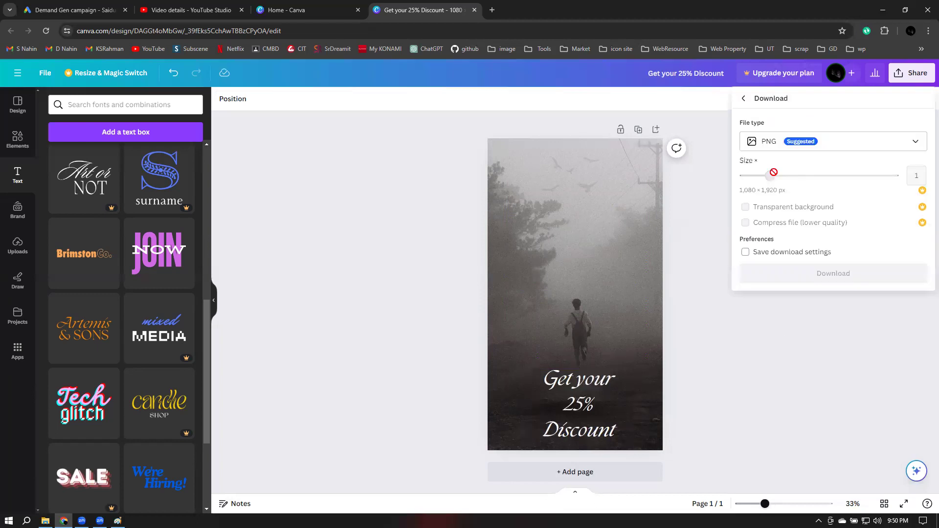
{"action": "left_click", "coordinate": [802, 142]}
{"action": "left_click", "coordinate": [802, 173]}
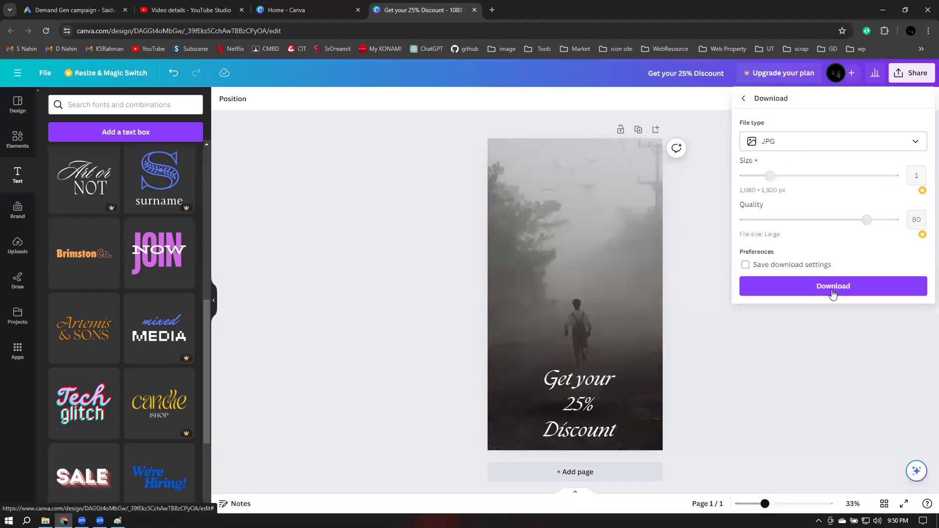
{"action": "left_click", "coordinate": [832, 287]}
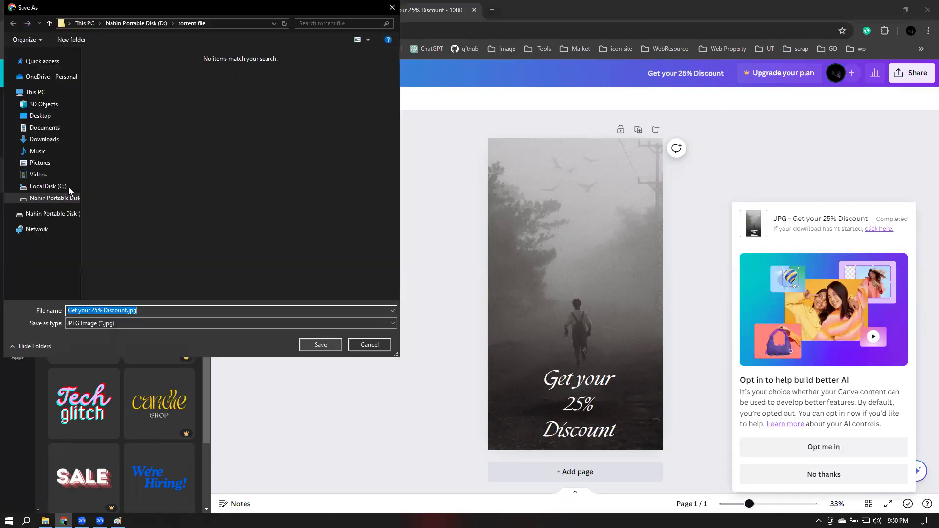
{"action": "left_click", "coordinate": [44, 140]}
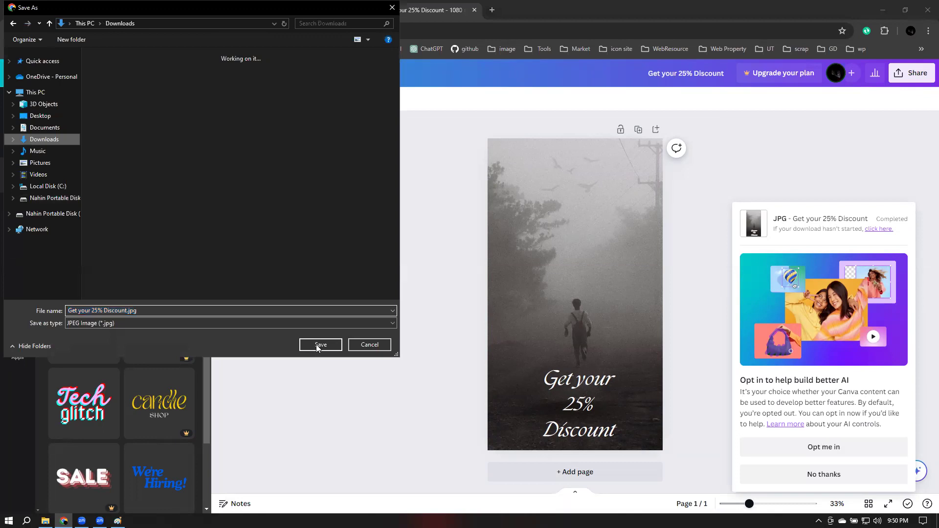
{"action": "left_click", "coordinate": [316, 344]}
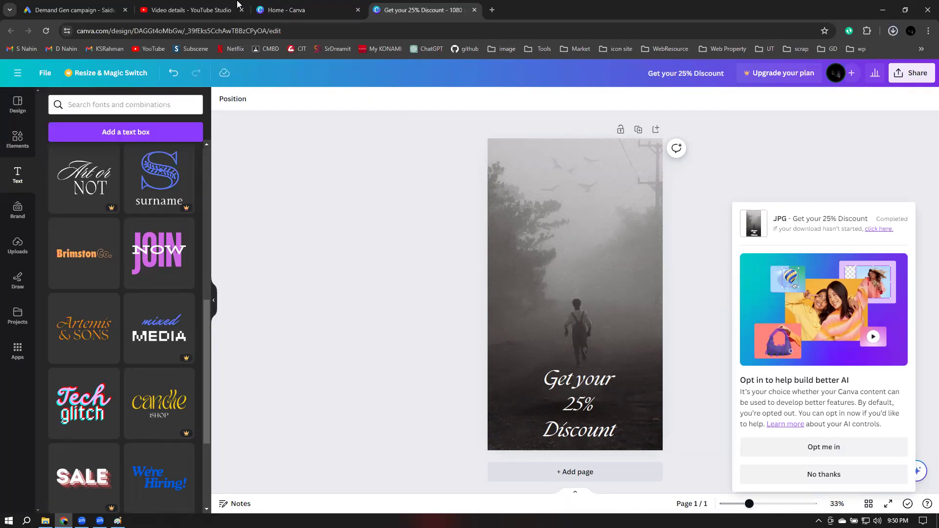
Upload Get your 25% Discount.jpg as scene 3's Image 1 and advance to scene 4
{"action": "left_click", "coordinate": [39, 14]}
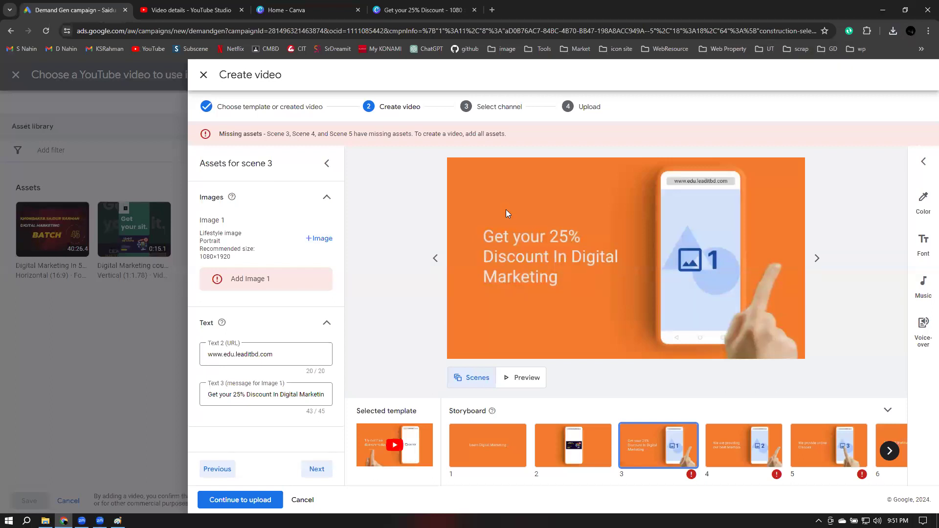
{"action": "left_click", "coordinate": [321, 238]}
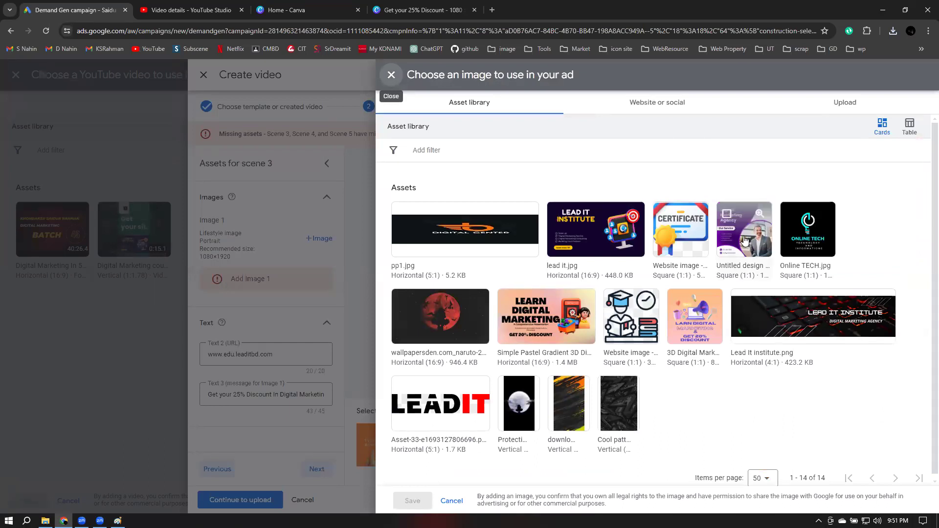
{"action": "left_click", "coordinate": [828, 109]}
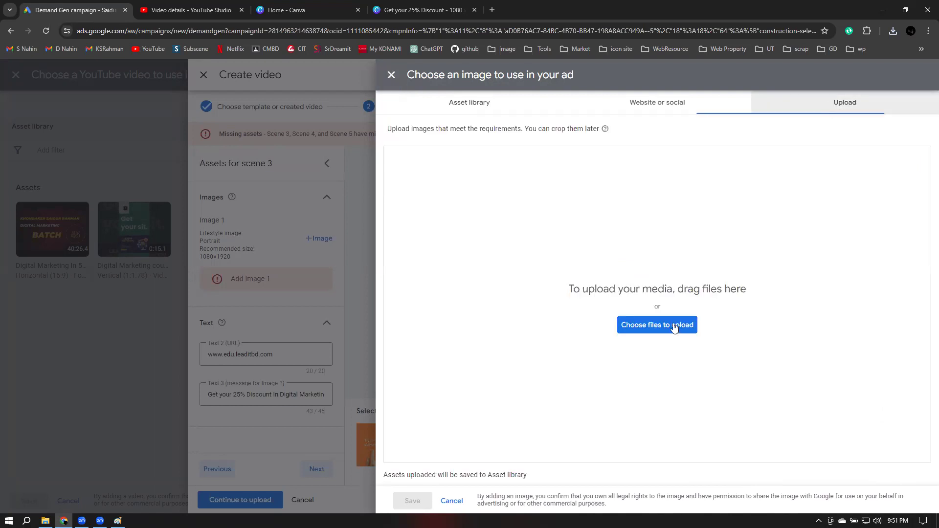
{"action": "left_click", "coordinate": [674, 326]}
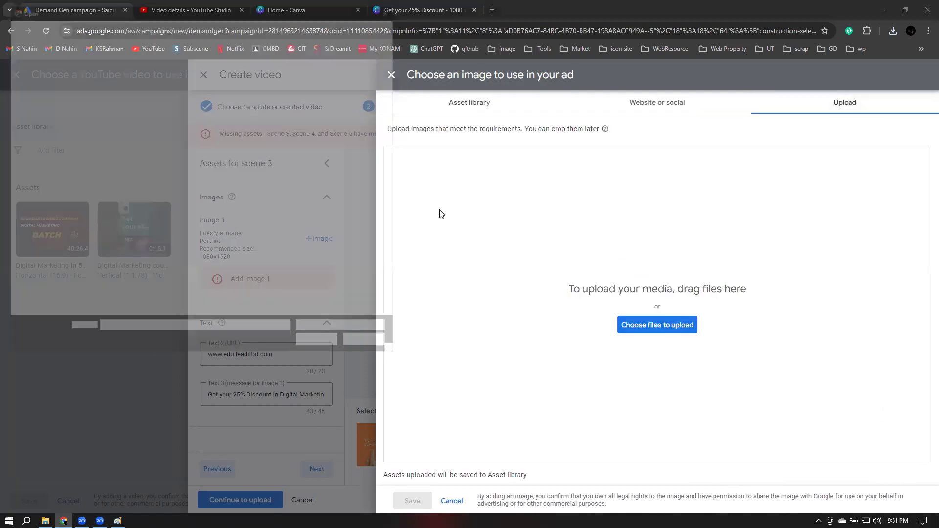
{"action": "left_click", "coordinate": [130, 115]}
{"action": "left_click", "coordinate": [331, 347]}
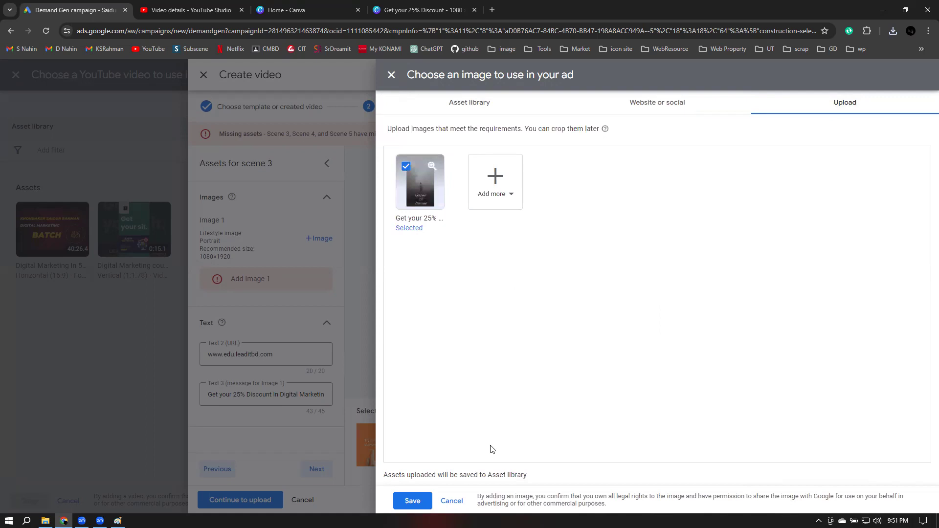
{"action": "left_click", "coordinate": [413, 501]}
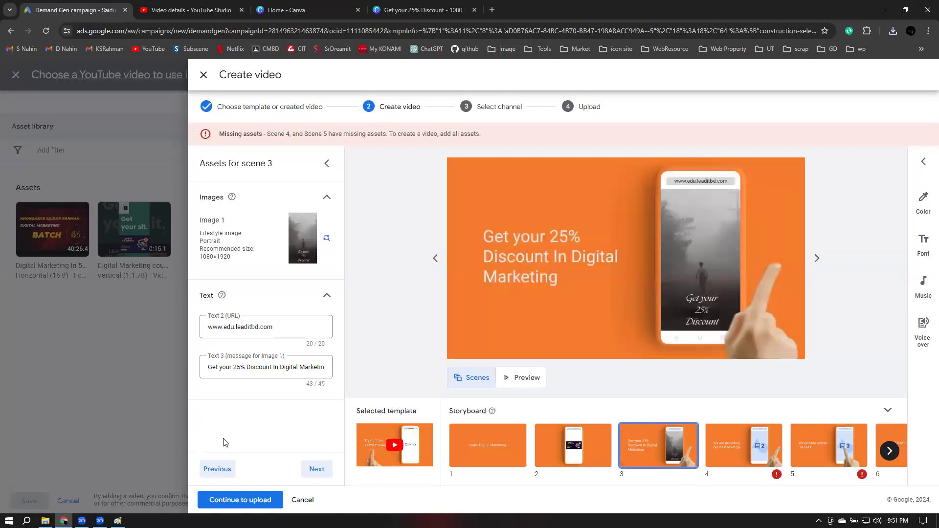
{"action": "left_click", "coordinate": [307, 469]}
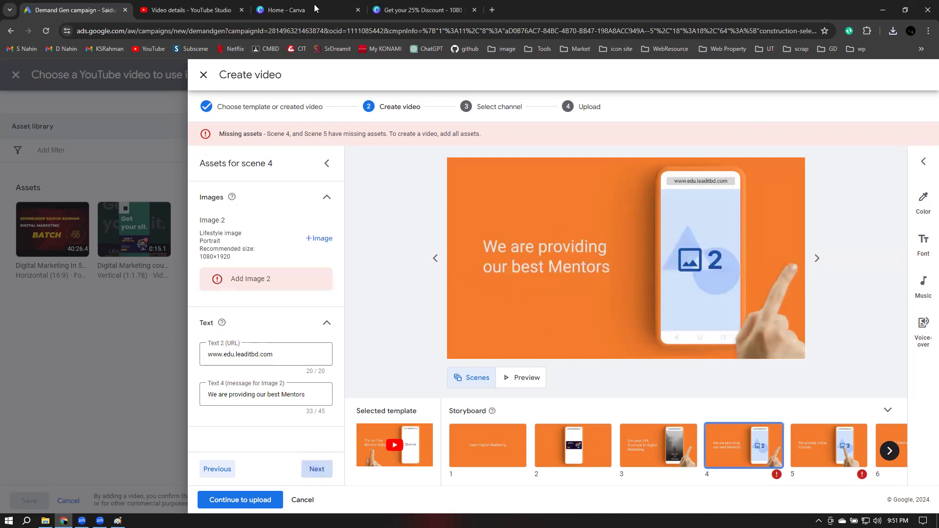
Return to the discount design in Canva and view its template details and similar designs
{"action": "left_click", "coordinate": [295, 6]}
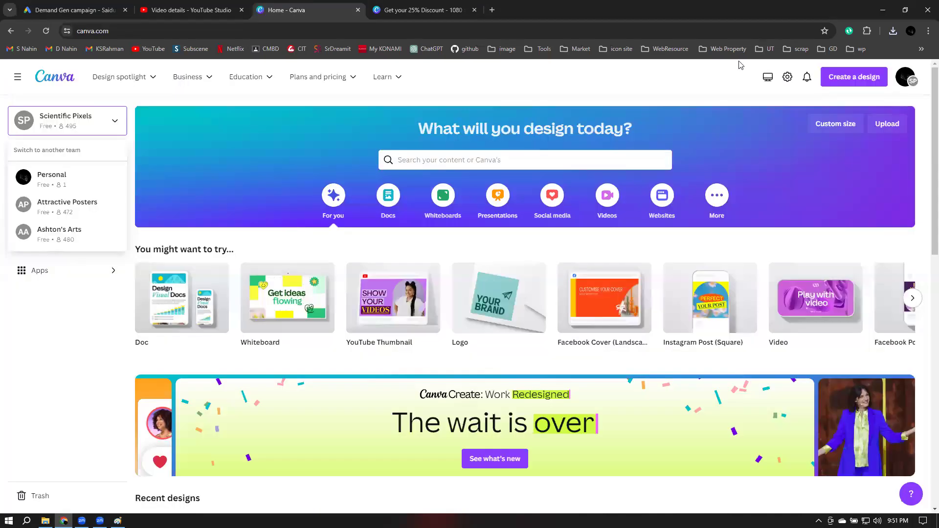
{"action": "key", "text": "ctrl+Tab"}
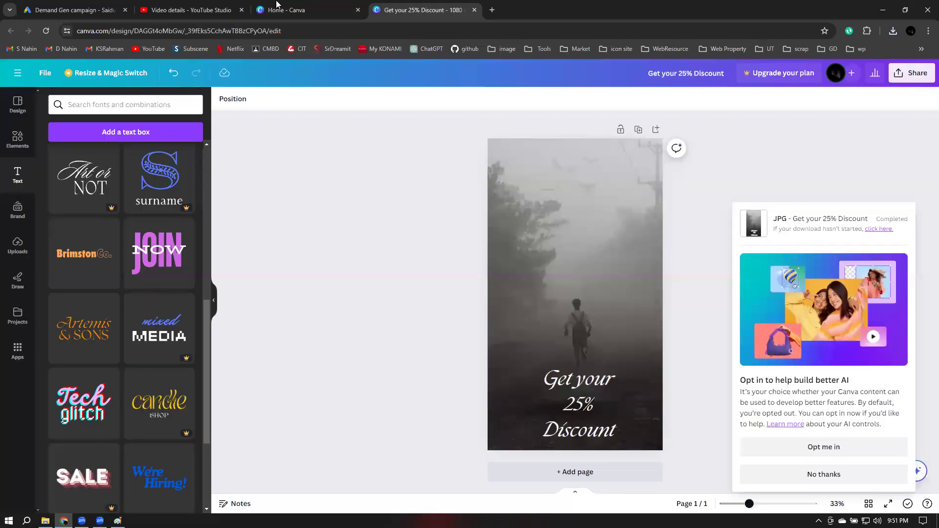
{"action": "left_click", "coordinate": [300, 6]}
{"action": "key", "text": "ctrl+Tab"}
{"action": "scroll", "coordinate": [130, 250], "scroll_direction": "up", "scroll_amount": 7}
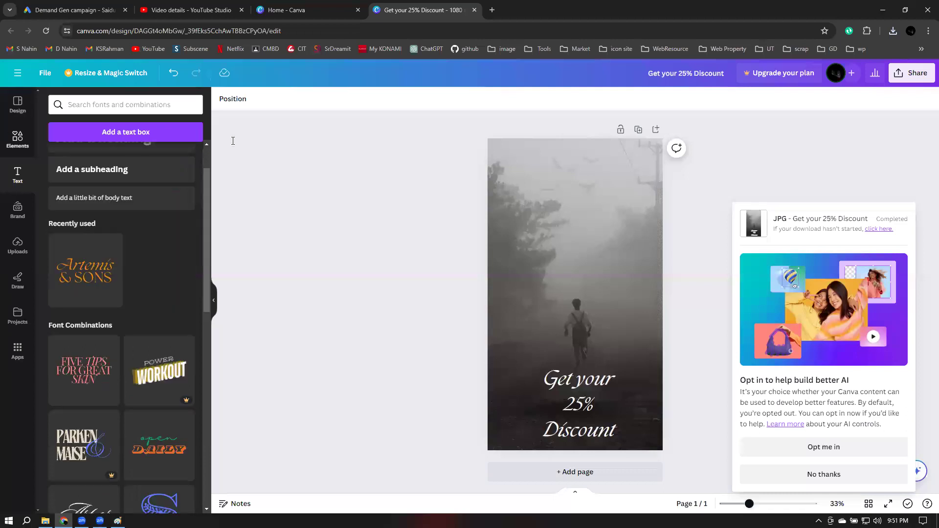
{"action": "left_click", "coordinate": [17, 104]}
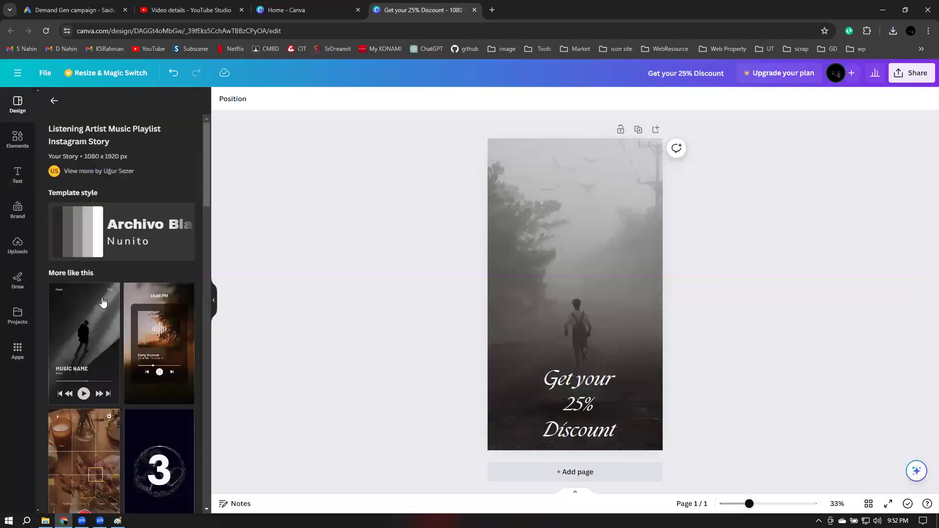
{"action": "scroll", "coordinate": [103, 304], "scroll_direction": "down", "scroll_amount": 7}
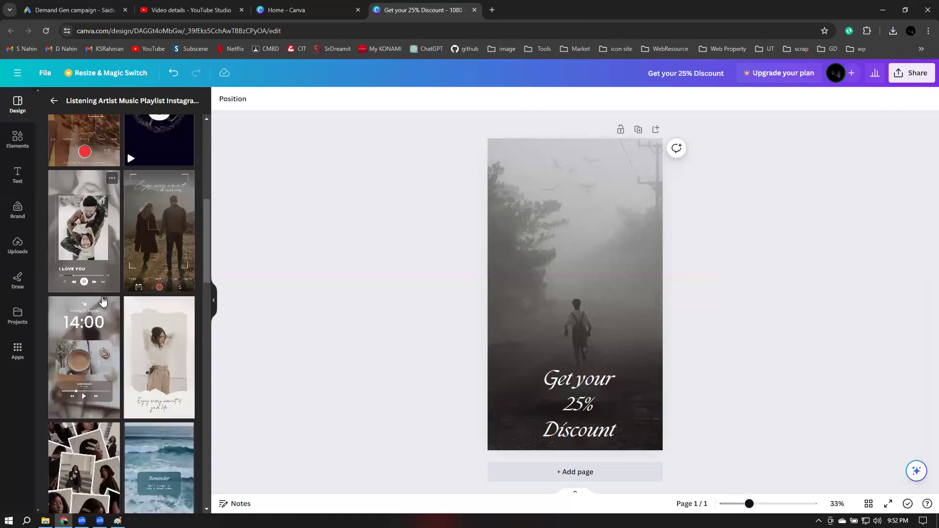
{"action": "scroll", "coordinate": [102, 301], "scroll_direction": "up", "scroll_amount": 4}
{"action": "scroll", "coordinate": [146, 136], "scroll_direction": "up", "scroll_amount": 3}
Search Canva templates for 'mentor' and scroll through the results
{"action": "left_click", "coordinate": [55, 101]}
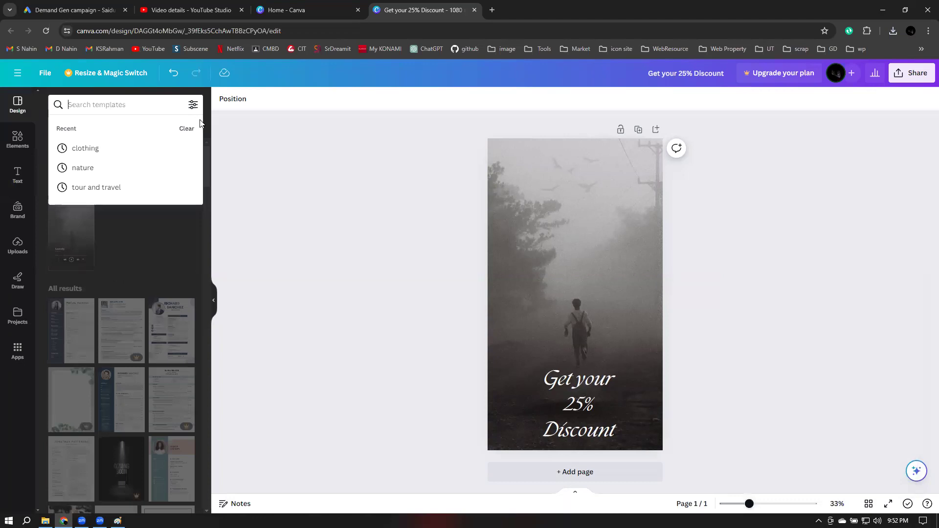
{"action": "type", "text": "mentor"}
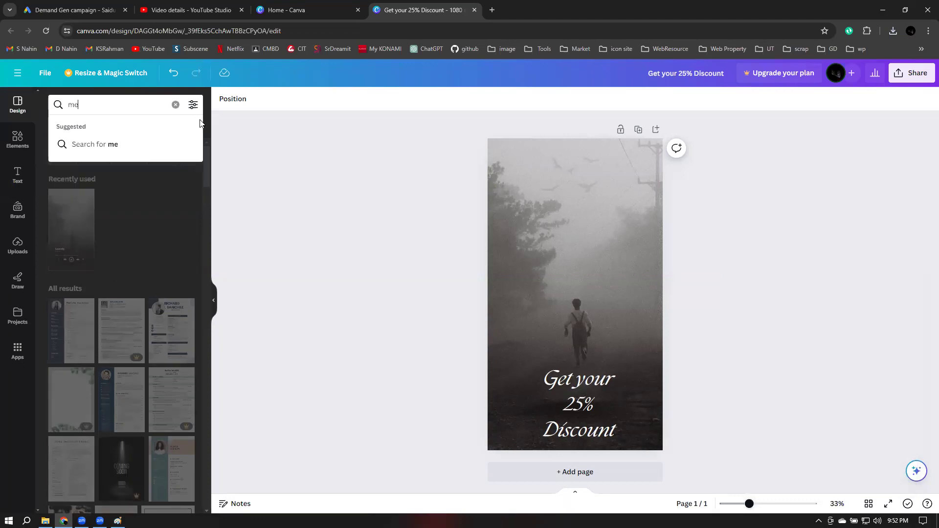
{"action": "key", "text": "Return"}
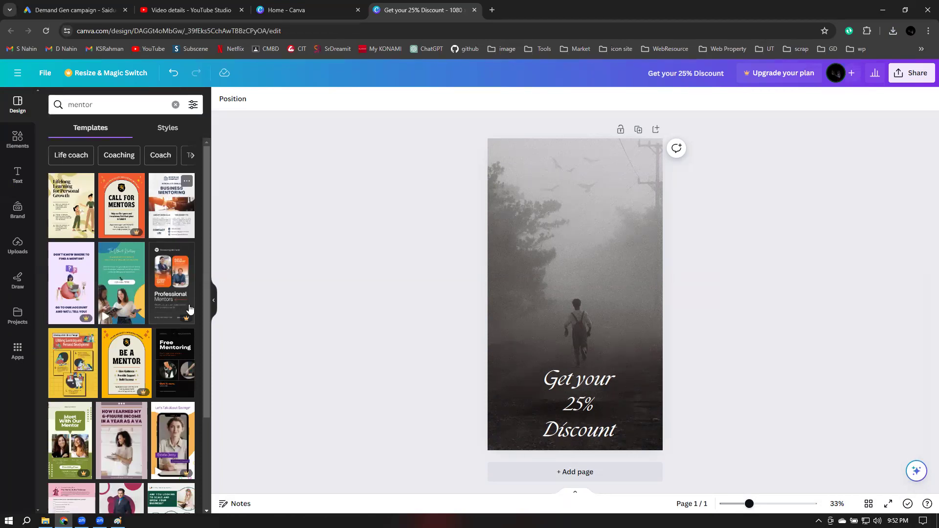
{"action": "scroll", "coordinate": [189, 309], "scroll_direction": "down", "scroll_amount": 2}
{"action": "scroll", "coordinate": [190, 309], "scroll_direction": "down", "scroll_amount": 1}
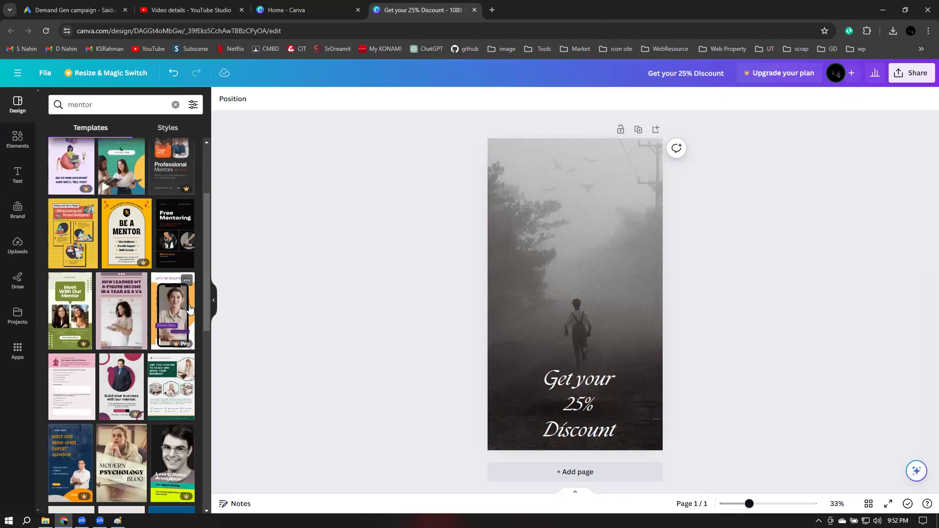
{"action": "scroll", "coordinate": [190, 309], "scroll_direction": "down", "scroll_amount": 2}
{"action": "scroll", "coordinate": [189, 309], "scroll_direction": "down", "scroll_amount": 1}
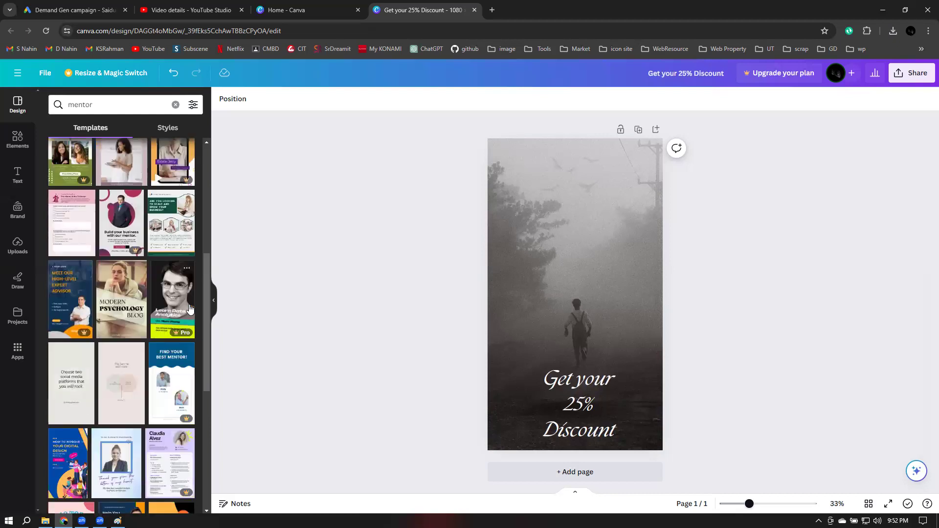
{"action": "scroll", "coordinate": [189, 309], "scroll_direction": "down", "scroll_amount": 2}
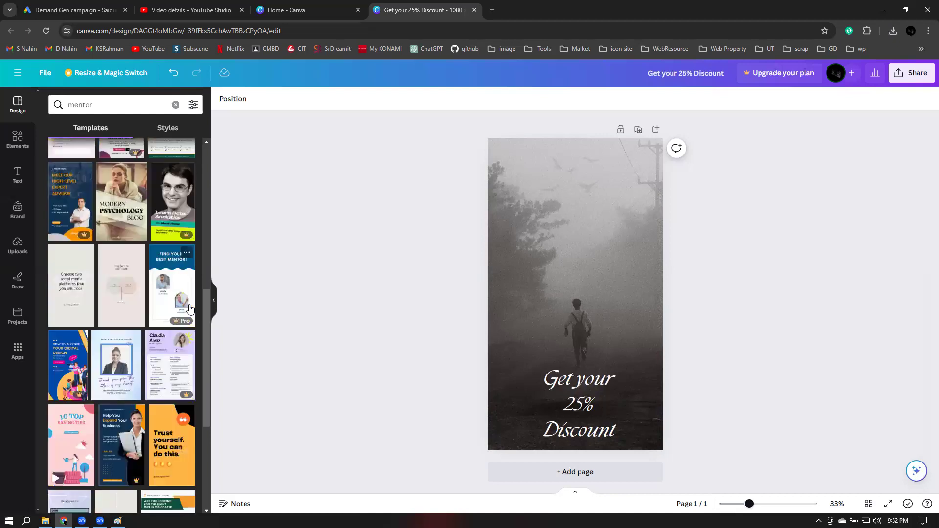
{"action": "scroll", "coordinate": [189, 309], "scroll_direction": "down", "scroll_amount": 3}
{"action": "scroll", "coordinate": [189, 309], "scroll_direction": "down", "scroll_amount": 3}
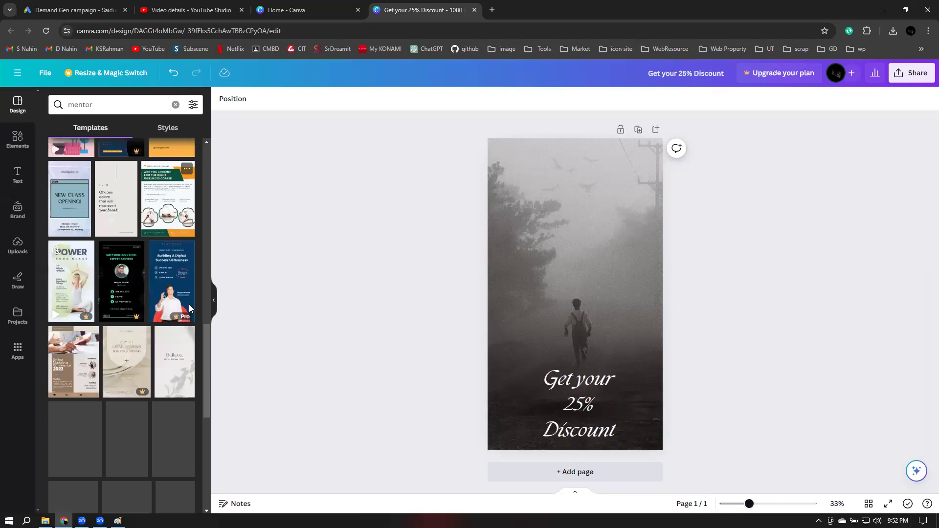
{"action": "scroll", "coordinate": [190, 309], "scroll_direction": "down", "scroll_amount": 3}
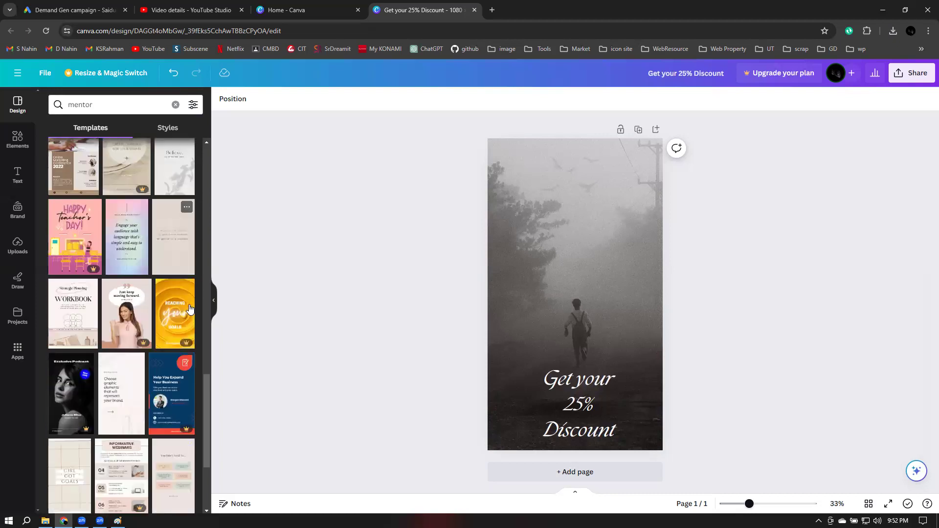
{"action": "scroll", "coordinate": [190, 309], "scroll_direction": "down", "scroll_amount": 2}
{"action": "scroll", "coordinate": [190, 309], "scroll_direction": "down", "scroll_amount": 1}
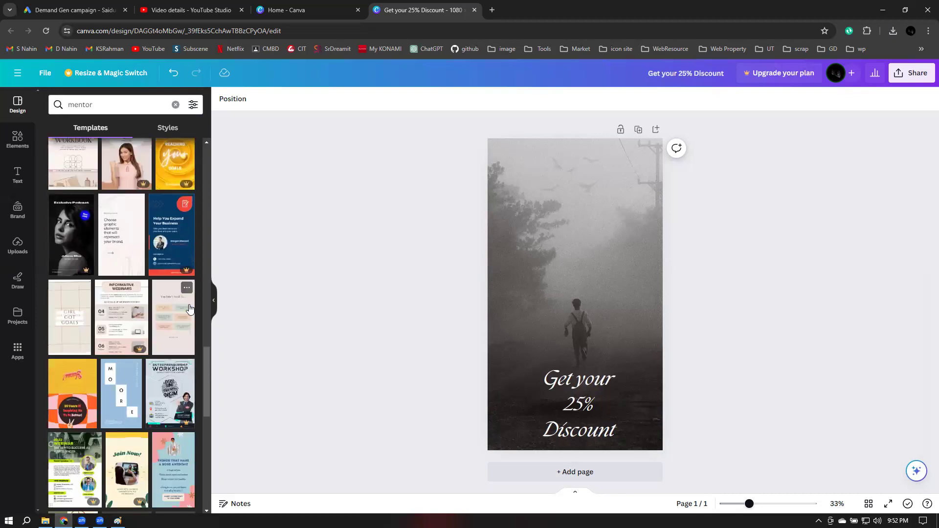
{"action": "scroll", "coordinate": [190, 308], "scroll_direction": "down", "scroll_amount": 2}
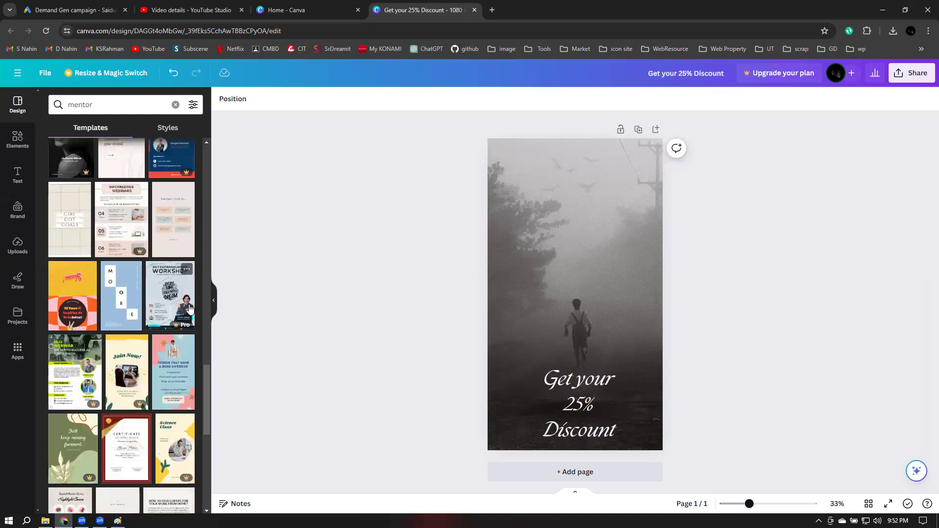
{"action": "scroll", "coordinate": [190, 308], "scroll_direction": "down", "scroll_amount": 5}
{"action": "scroll", "coordinate": [190, 308], "scroll_direction": "down", "scroll_amount": 1}
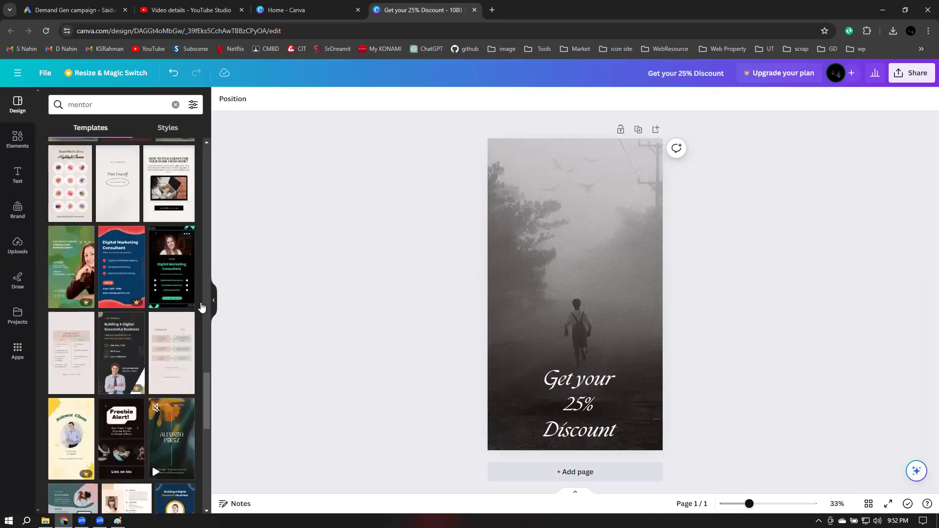
{"action": "scroll", "coordinate": [202, 308], "scroll_direction": "down", "scroll_amount": 3}
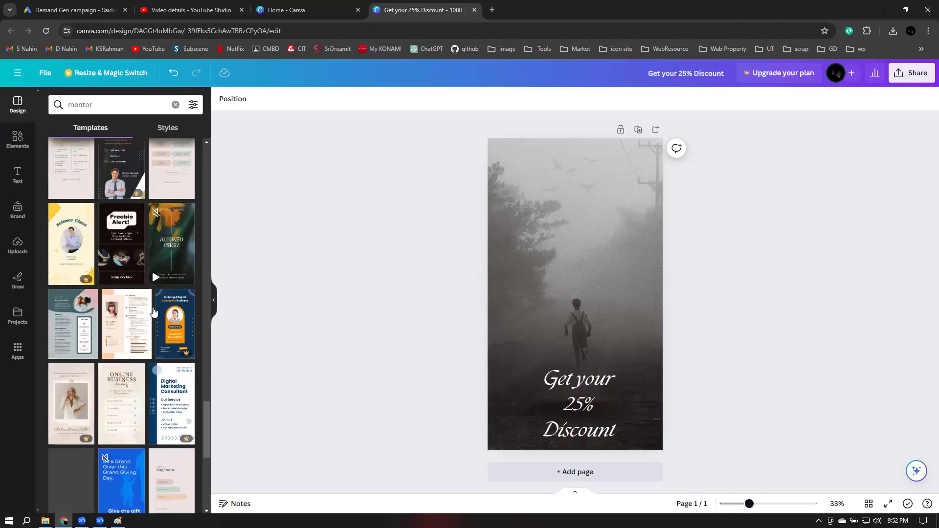
{"action": "scroll", "coordinate": [153, 307], "scroll_direction": "down", "scroll_amount": 3}
{"action": "scroll", "coordinate": [153, 307], "scroll_direction": "down", "scroll_amount": 3}
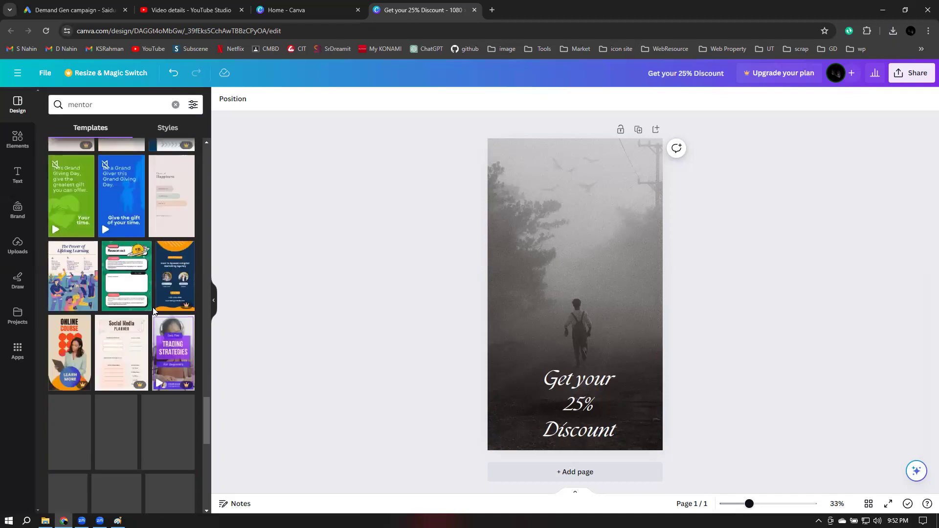
{"action": "scroll", "coordinate": [153, 311], "scroll_direction": "down", "scroll_amount": 2}
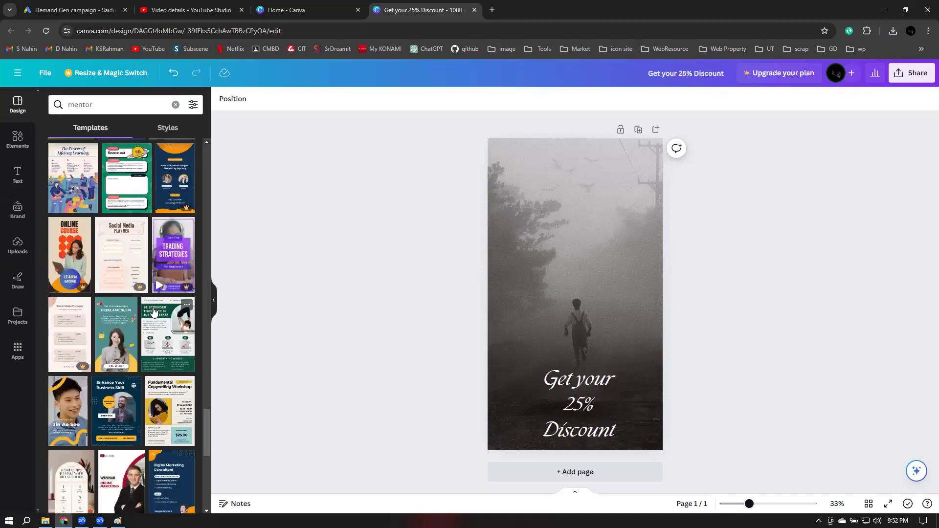
{"action": "scroll", "coordinate": [153, 311], "scroll_direction": "down", "scroll_amount": 2}
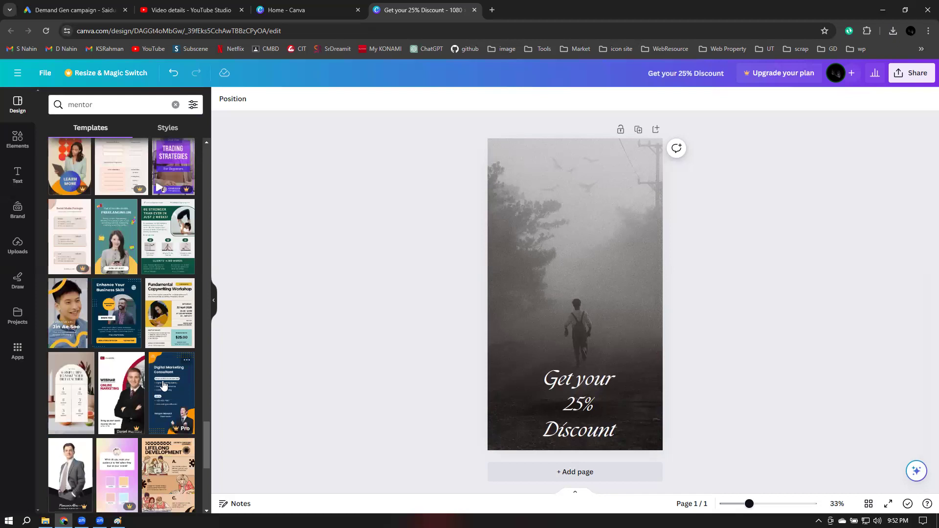
{"action": "scroll", "coordinate": [164, 386], "scroll_direction": "down", "scroll_amount": 4}
{"action": "scroll", "coordinate": [147, 387], "scroll_direction": "down", "scroll_amount": 2}
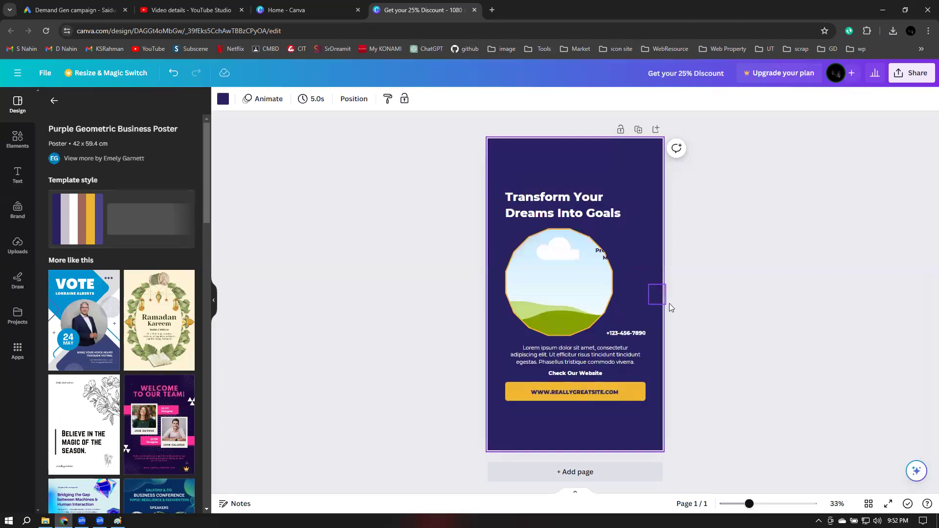
Remove the poster's headline, phone icon and phone number
{"action": "left_click", "coordinate": [566, 207]}
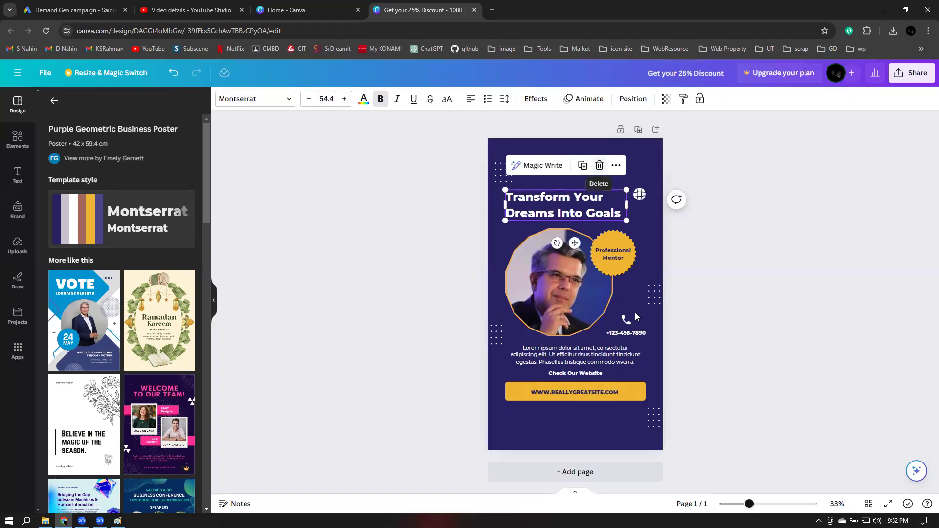
{"action": "key", "text": "Delete"}
{"action": "left_click", "coordinate": [627, 322]}
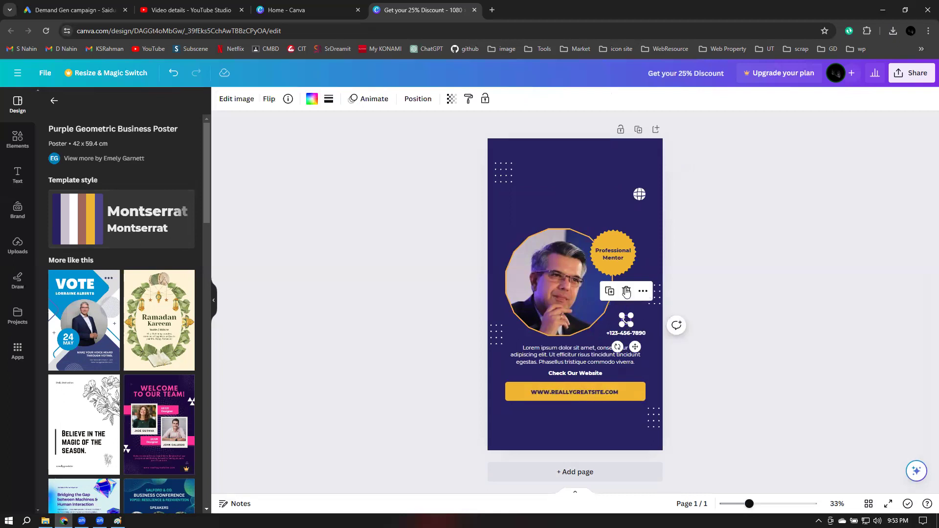
{"action": "key", "text": "Delete"}
{"action": "left_click", "coordinate": [626, 333]}
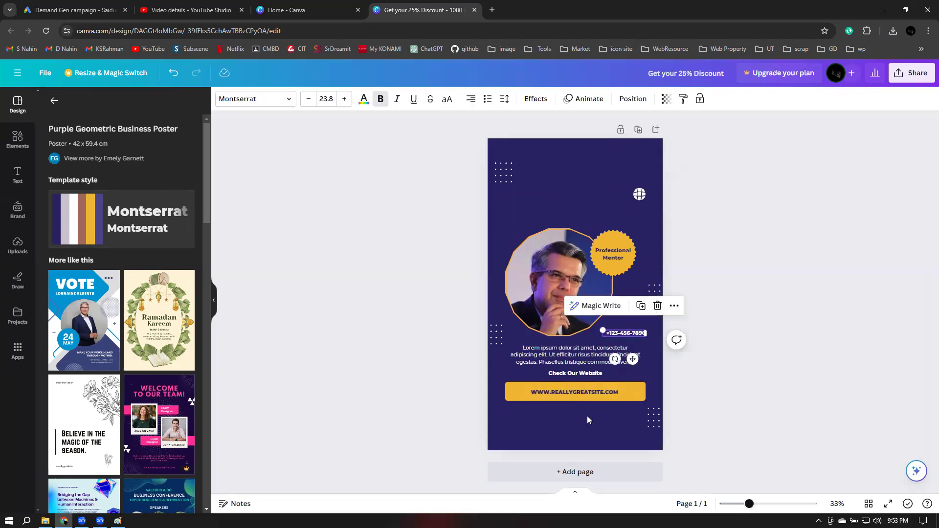
{"action": "key", "text": "Delete"}
{"action": "left_click", "coordinate": [571, 392]}
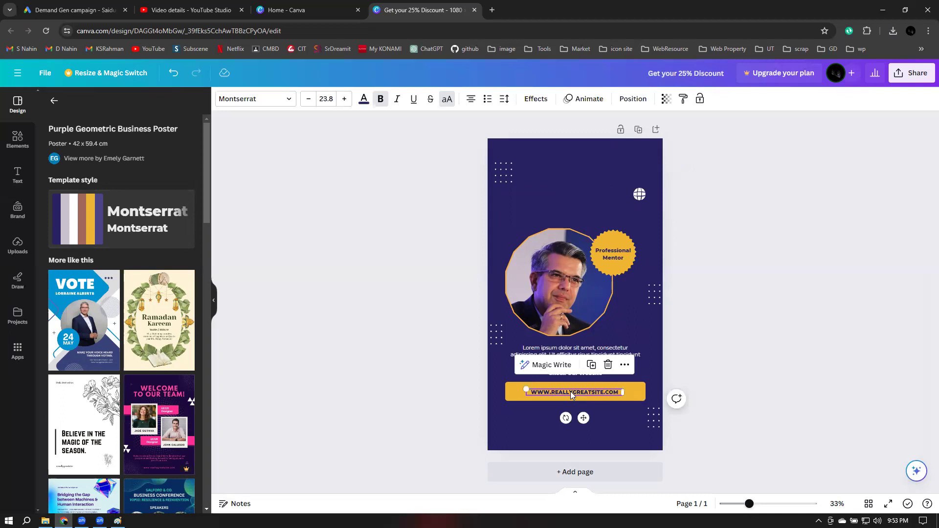
{"action": "double_click", "coordinate": [570, 391]}
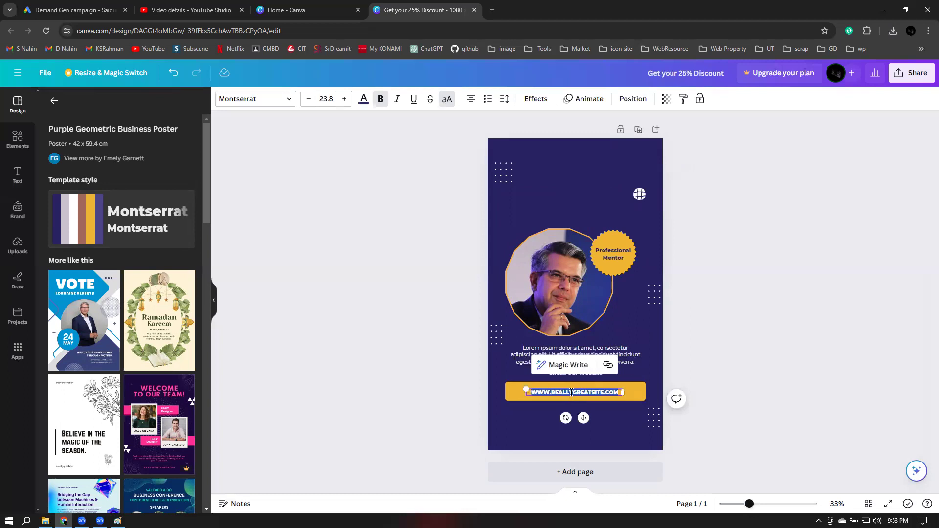
{"action": "key", "text": "Delete"}
{"action": "type", "text": "www"}
{"action": "type", "text": "."}
{"action": "type", "text": "lead"}
{"action": "type", "text": "itb"}
{"action": "type", "text": "d"}
{"action": "key", "text": "BackSpace"}
{"action": "key", "text": "BackSpace"}
{"action": "key", "text": "BackSpace"}
{"action": "key", "text": "BackSpace"}
{"action": "key", "text": "BackSpace"}
{"action": "key", "text": "BackSpace"}
{"action": "key", "text": "BackSpace"}
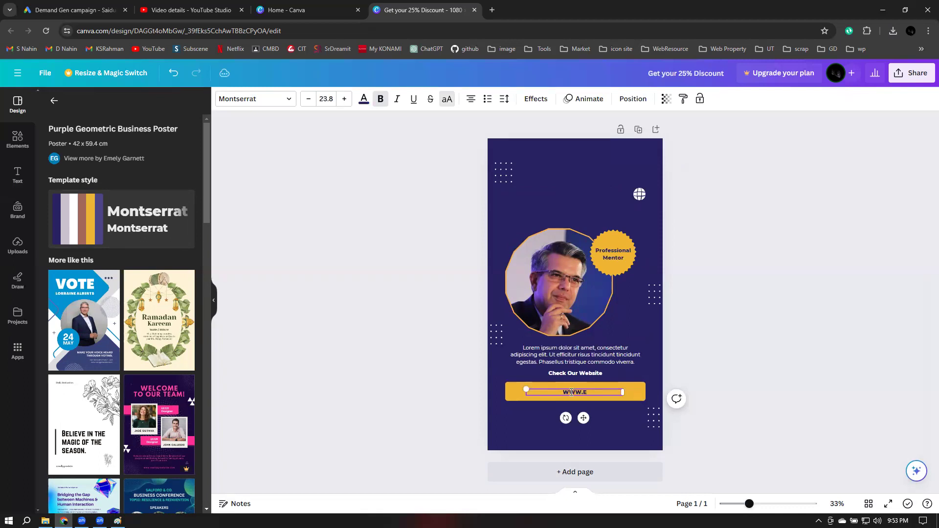
{"action": "type", "text": "DU.LEADITBD.COM"}
{"action": "left_click", "coordinate": [791, 279]}
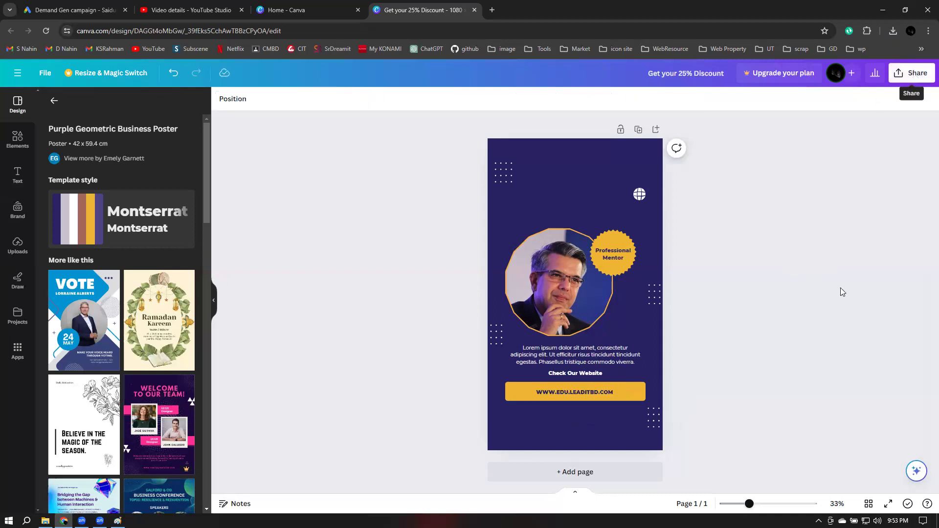
Download the mentor poster as a JPG into Downloads and return to the Google Ads campaign
{"action": "left_click", "coordinate": [911, 74]}
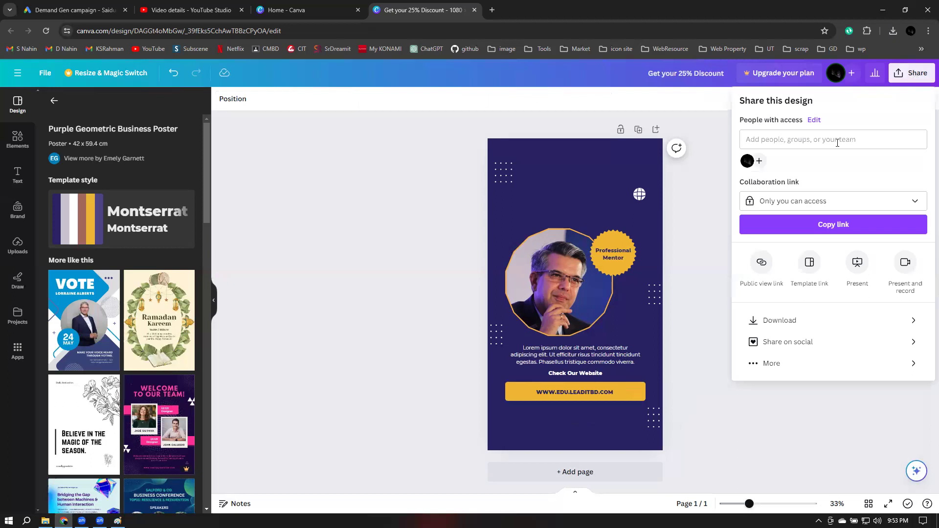
{"action": "left_click", "coordinate": [788, 326]}
{"action": "left_click", "coordinate": [810, 144]}
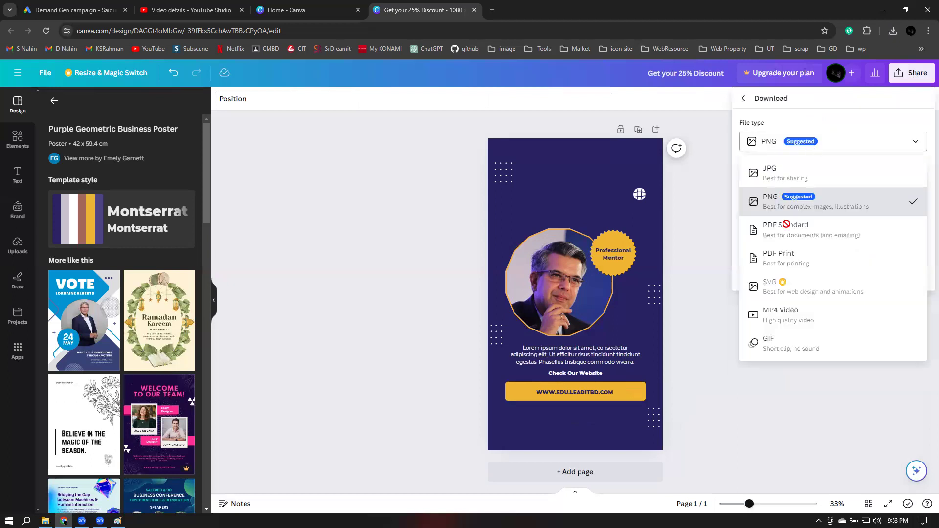
{"action": "left_click", "coordinate": [782, 172]}
{"action": "left_click", "coordinate": [805, 292]}
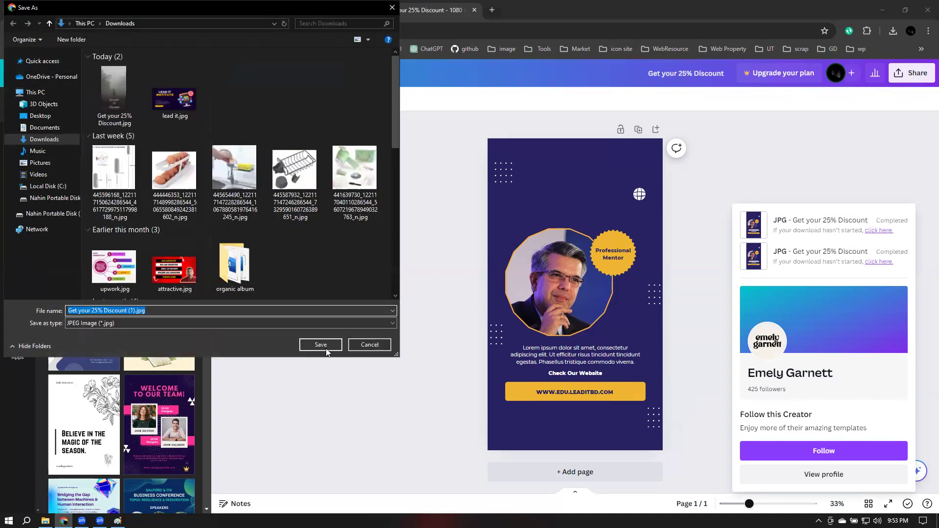
{"action": "left_click", "coordinate": [327, 345]}
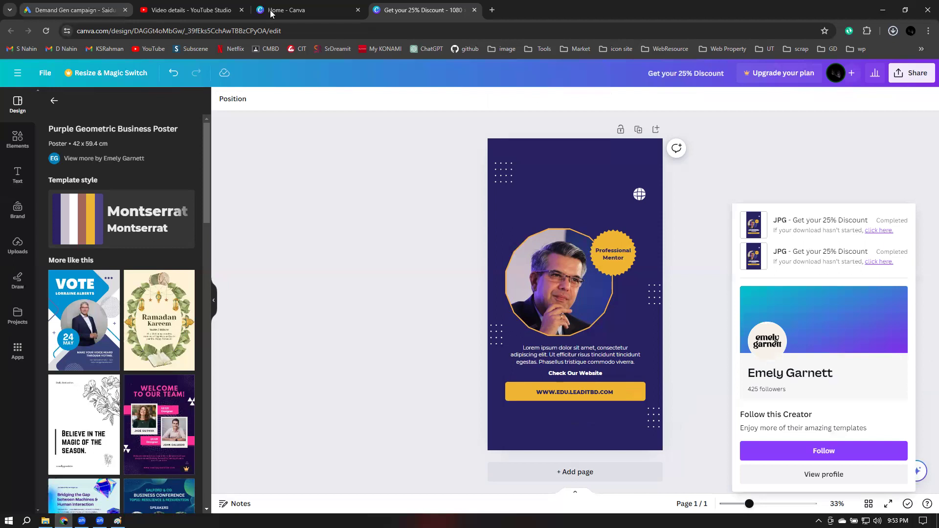
{"action": "left_click", "coordinate": [73, 10]}
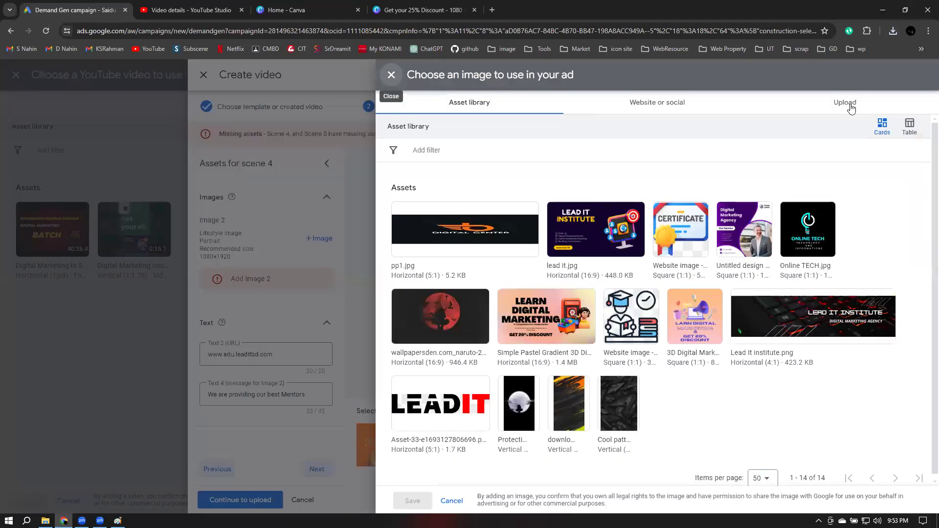
Upload the downloaded mentor poster as scene 4's Image 2
{"action": "left_click", "coordinate": [851, 106]}
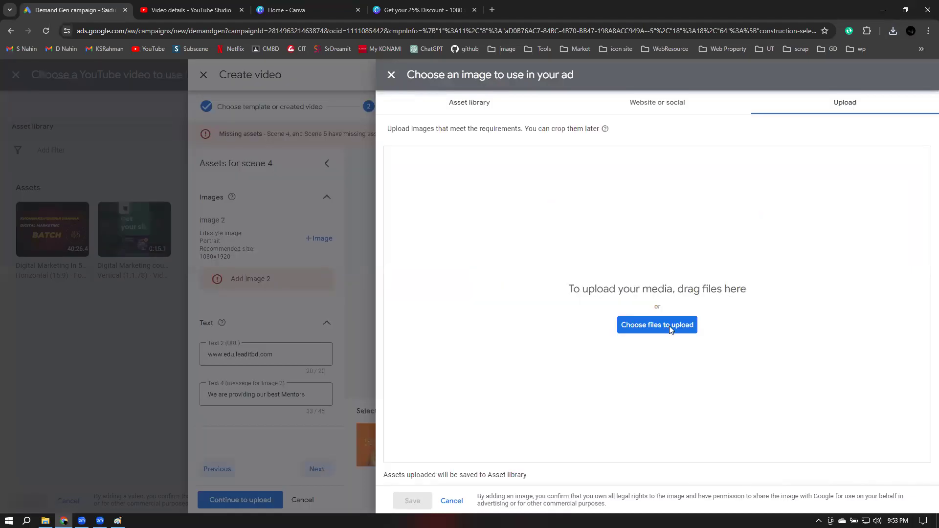
{"action": "left_click", "coordinate": [668, 326]}
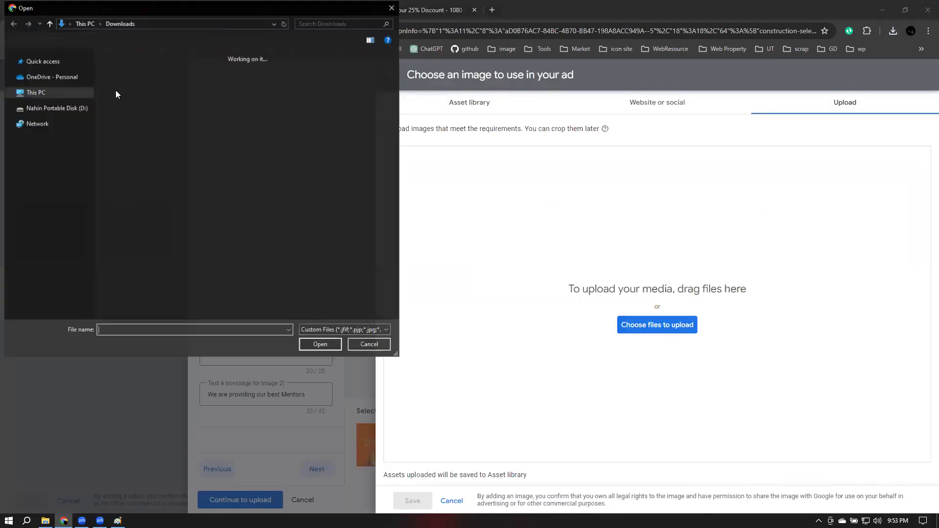
{"action": "left_click", "coordinate": [315, 344]}
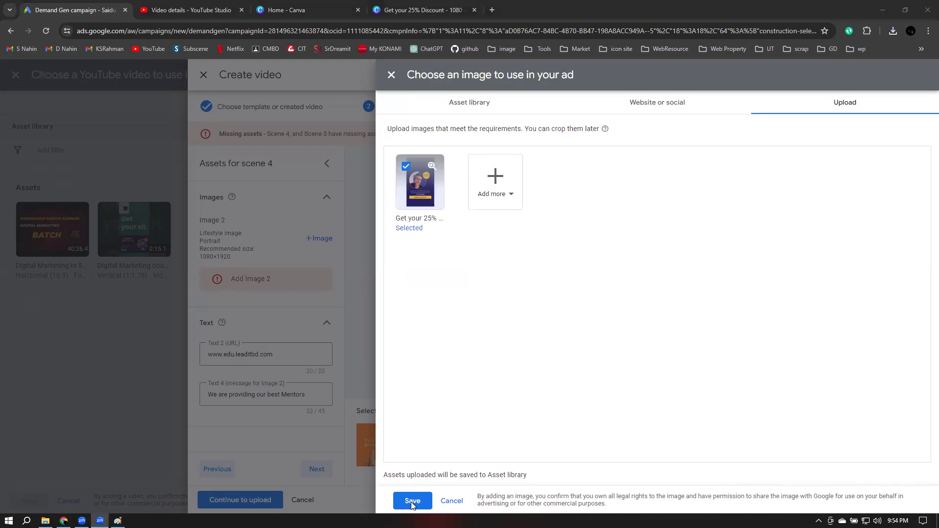
{"action": "left_click", "coordinate": [412, 501]}
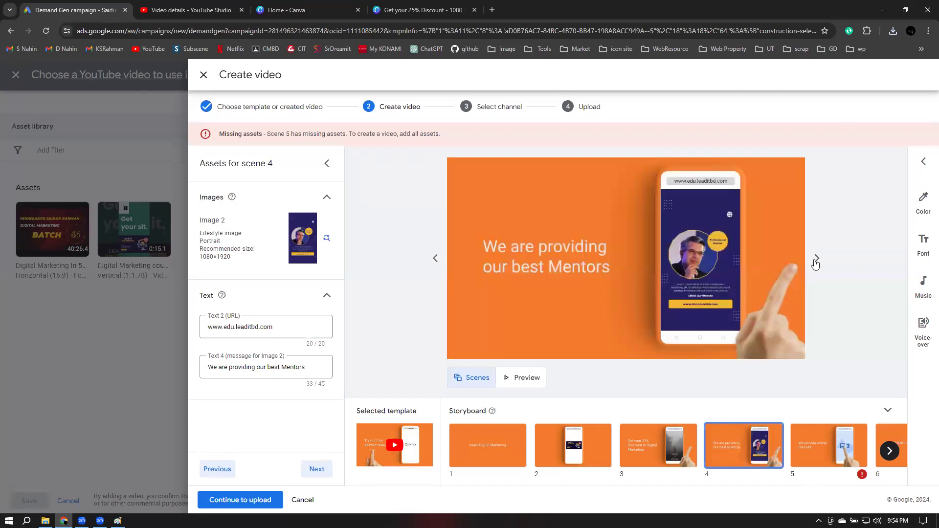
Open scene 5's assets in the storyboard, then go back to the Canva design
{"action": "left_click", "coordinate": [815, 465]}
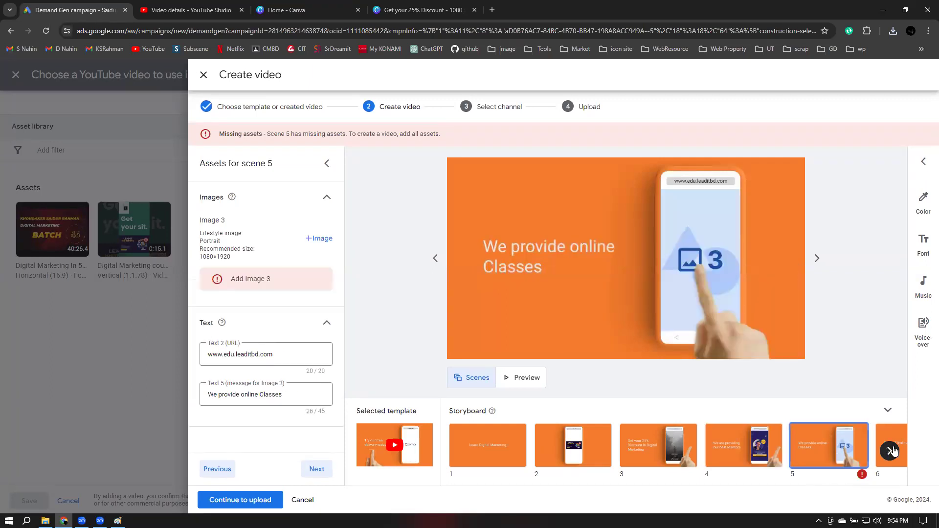
{"action": "left_click", "coordinate": [889, 450]}
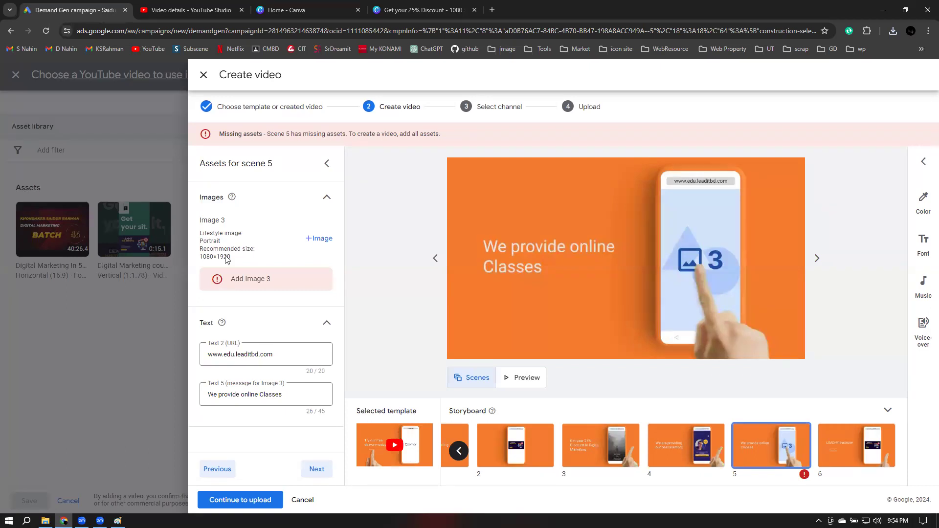
{"action": "key", "text": "ctrl+shift+Tab"}
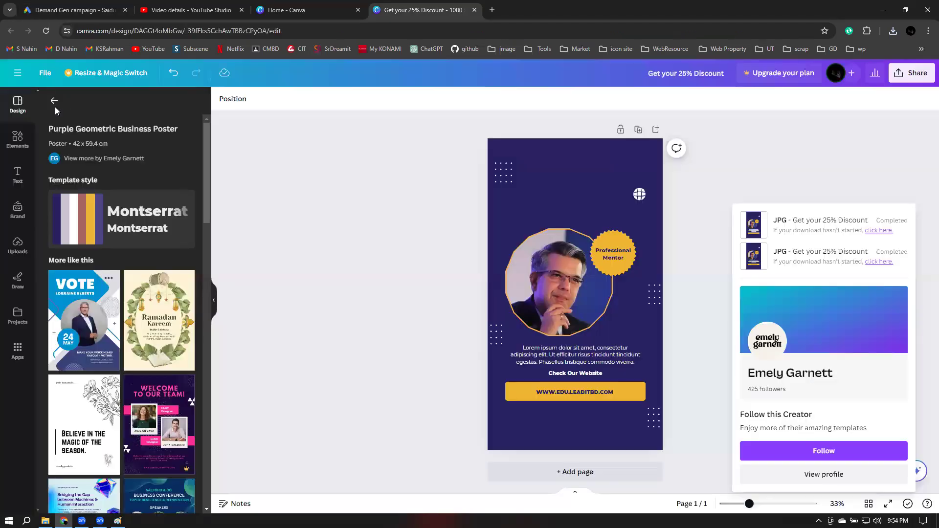
Search Canva templates for 'online class' instead of 'mentor'
{"action": "left_click", "coordinate": [56, 101]}
{"action": "left_click", "coordinate": [117, 107]}
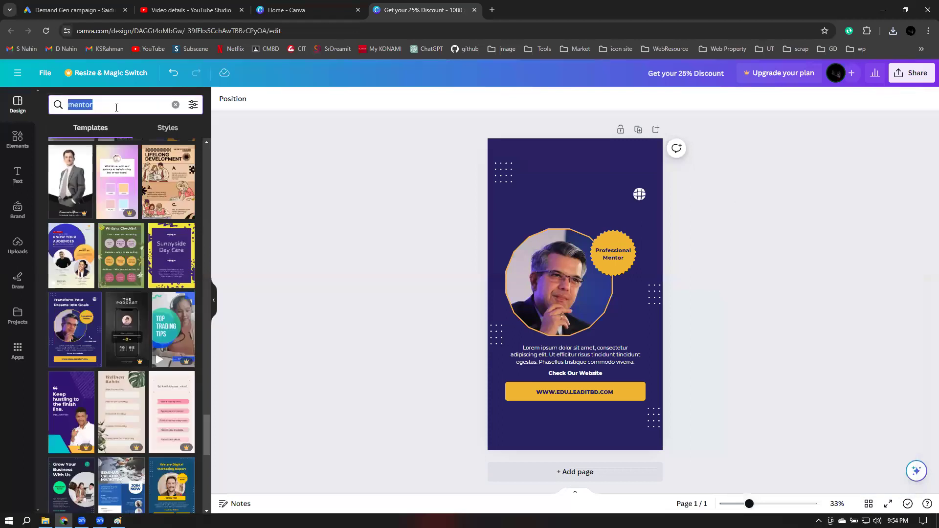
{"action": "type", "text": "onli"}
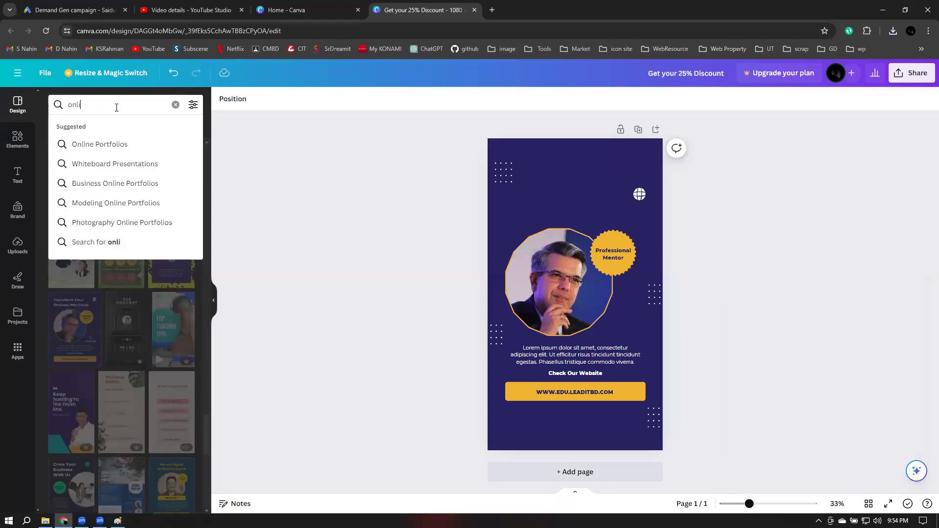
{"action": "type", "text": "ne cla"}
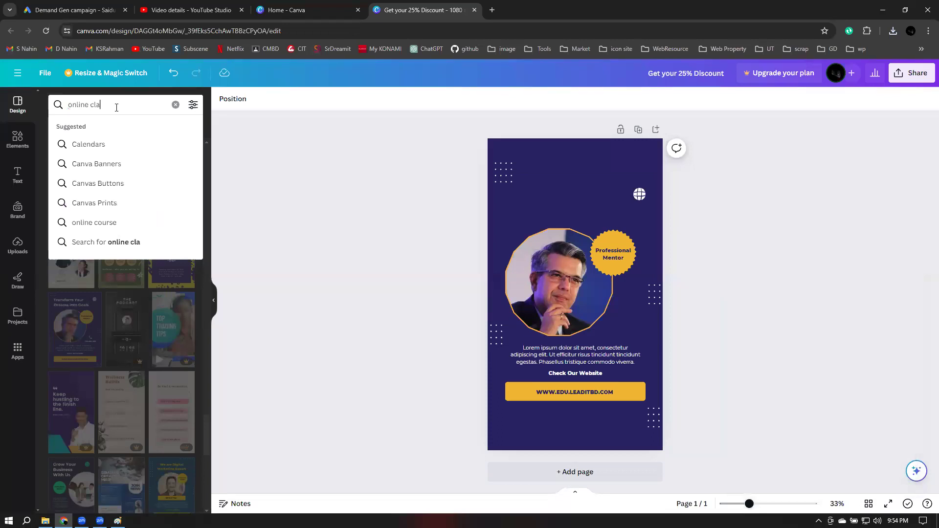
{"action": "type", "text": "ss"}
{"action": "key", "text": "Return"}
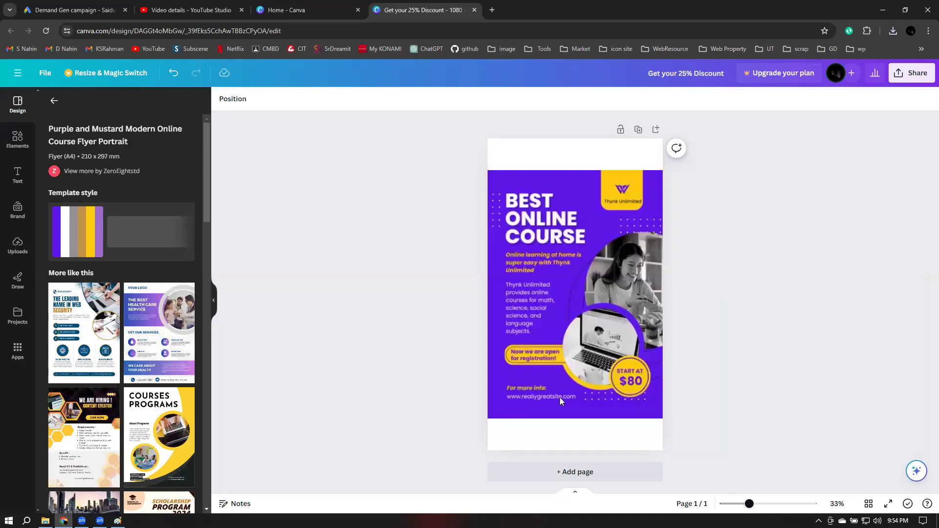
Delete the flyer's placeholder website line and change its price from $80 to $25
{"action": "left_click", "coordinate": [502, 401]}
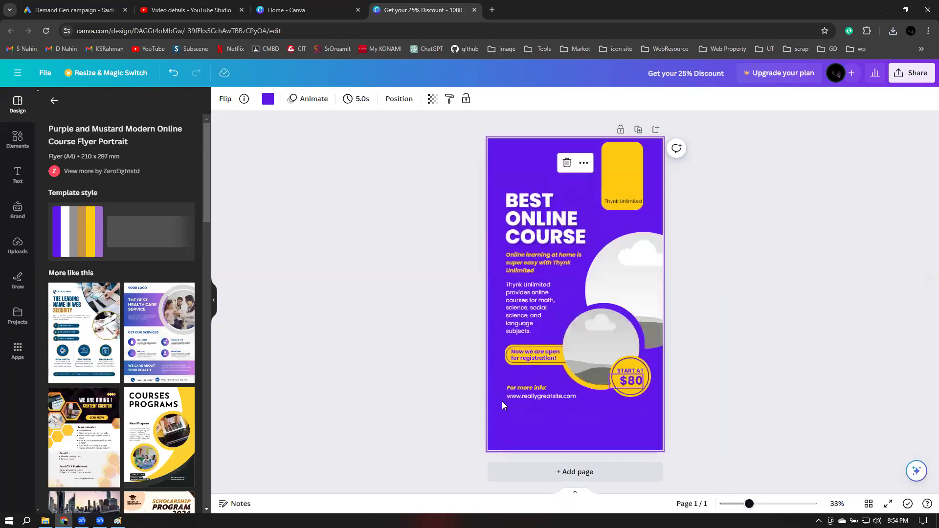
{"action": "left_click", "coordinate": [546, 396]}
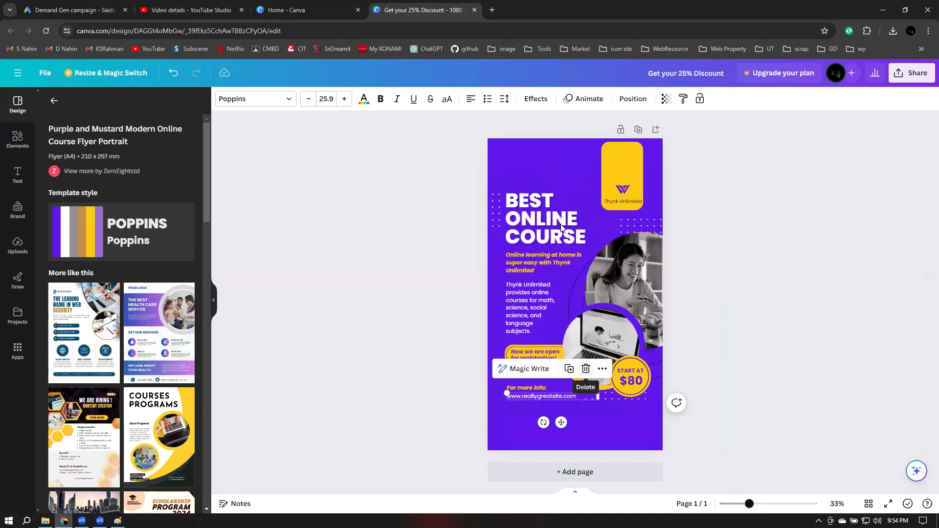
{"action": "key", "text": "Delete"}
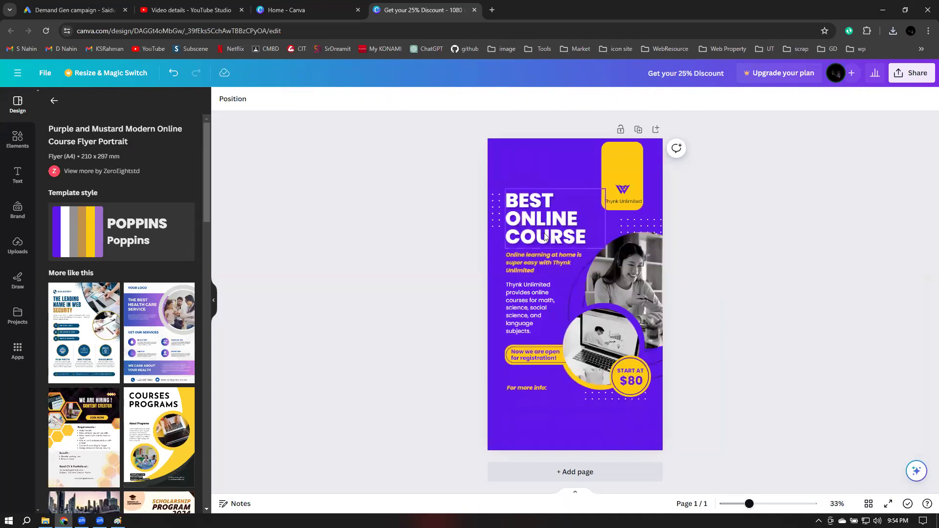
{"action": "left_click", "coordinate": [637, 385]}
{"action": "double_click", "coordinate": [638, 382]}
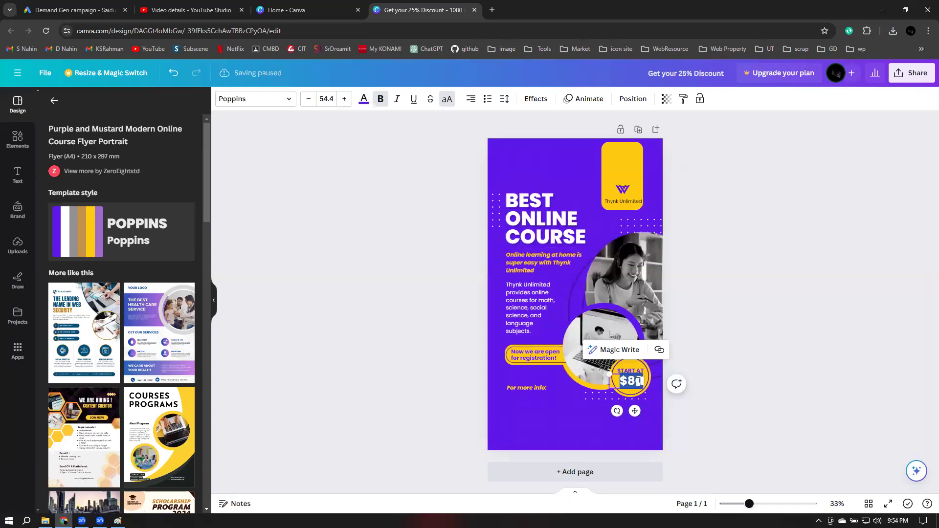
{"action": "left_click", "coordinate": [638, 381]}
{"action": "key", "text": "BackSpace"}
{"action": "key", "text": "BackSpace"}
{"action": "key", "text": "BackSpace"}
{"action": "type", "text": "$25"}
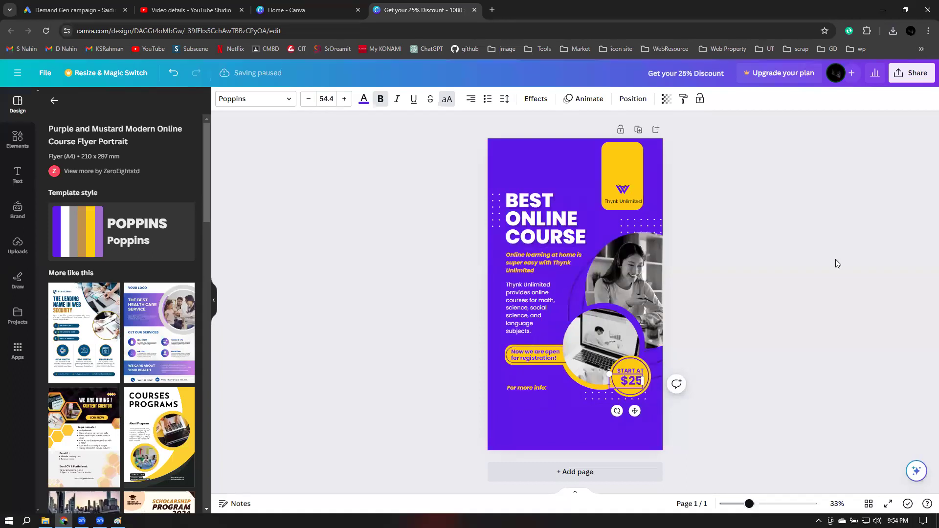
{"action": "left_click", "coordinate": [835, 259]}
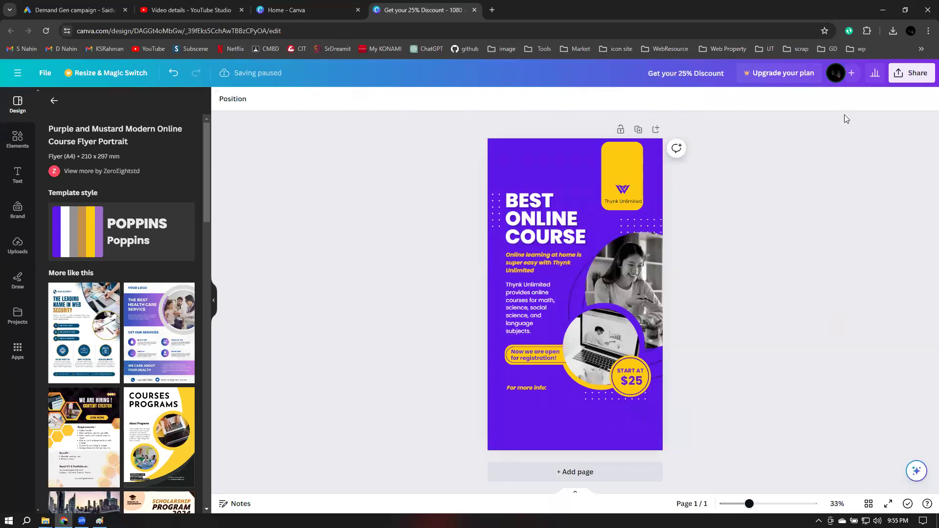
Download the Best Online Course flyer as 'Get your 25% Discount (2).jpg' and return to the campaign
{"action": "left_click", "coordinate": [898, 78]}
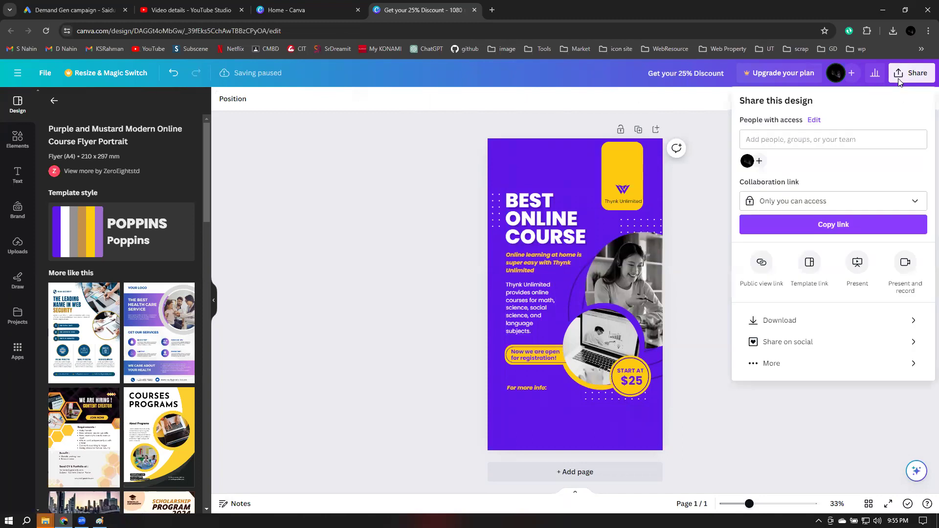
{"action": "left_click", "coordinate": [793, 329]}
{"action": "left_click", "coordinate": [808, 147]}
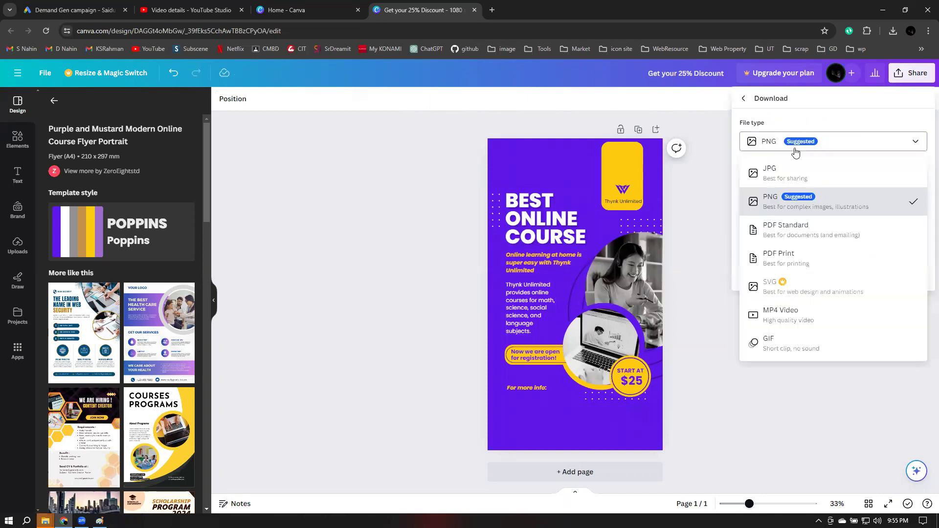
{"action": "left_click", "coordinate": [777, 171]}
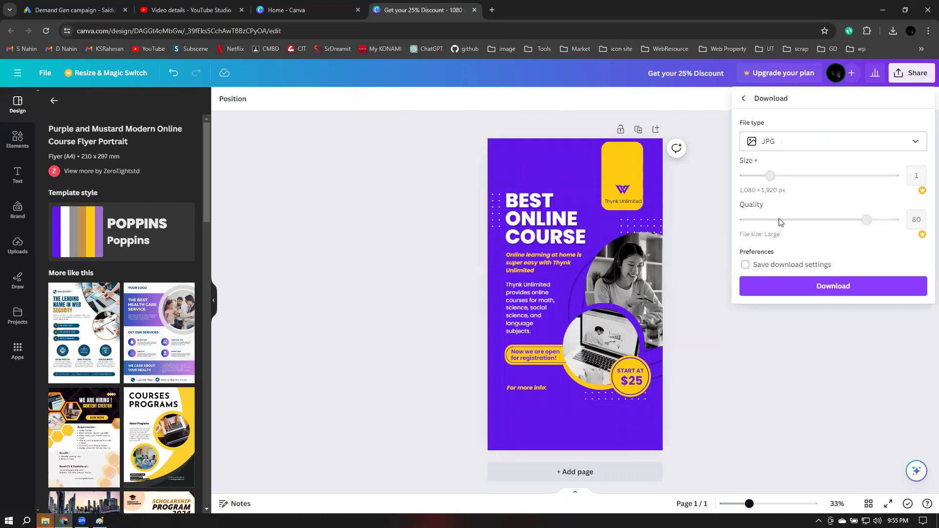
{"action": "left_click", "coordinate": [828, 287]}
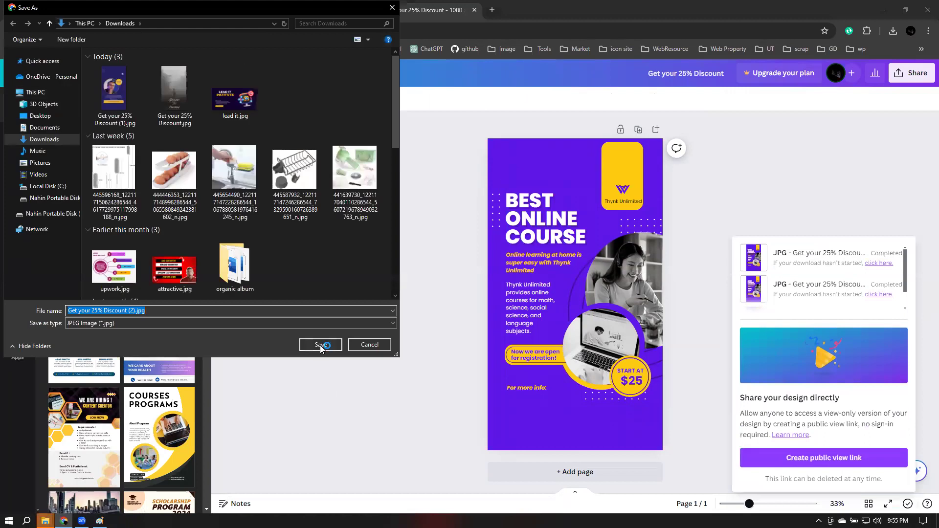
{"action": "left_click", "coordinate": [320, 345]}
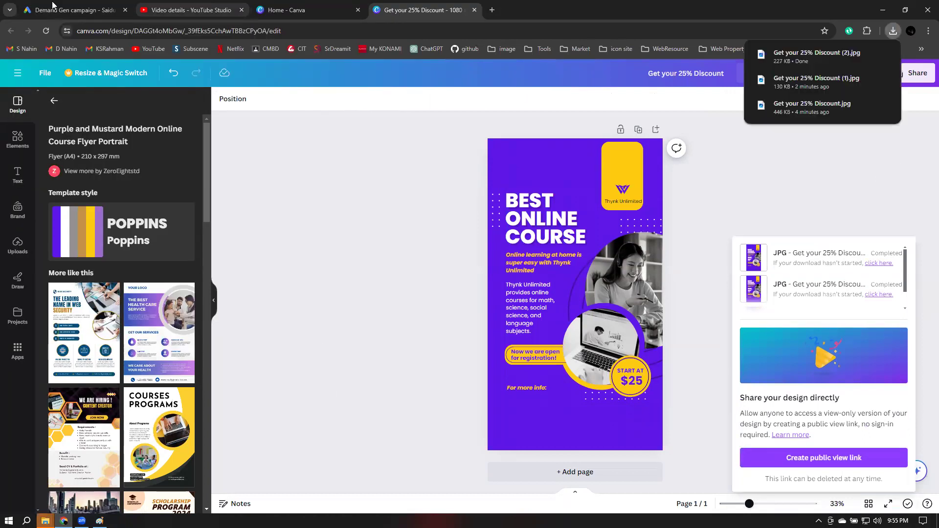
{"action": "left_click", "coordinate": [52, 4]}
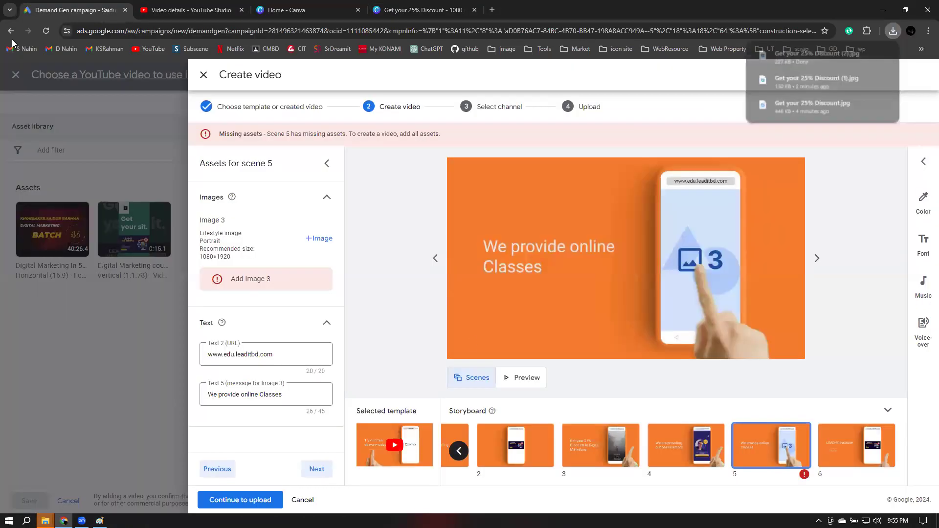
Upload Get your 25% Discount (2).jpg as scene 5's Image 3
{"action": "left_click", "coordinate": [322, 243]}
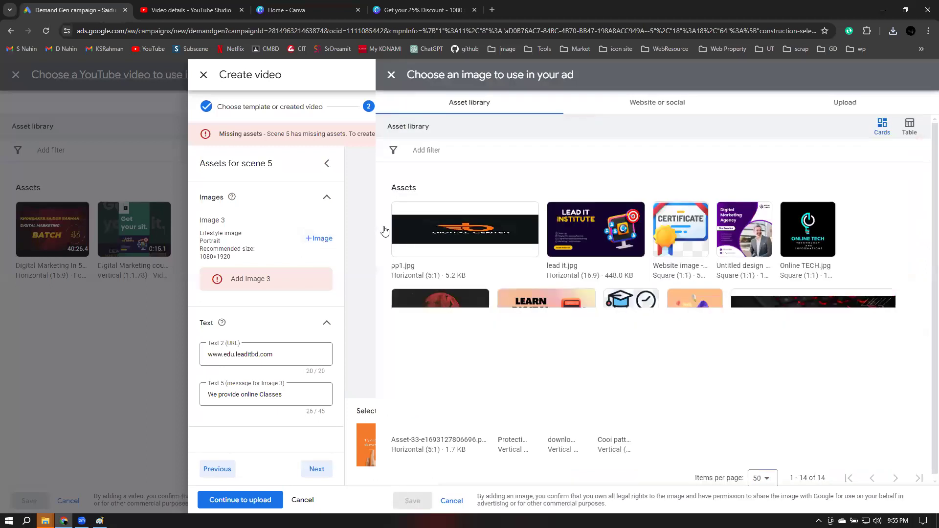
{"action": "left_click", "coordinate": [824, 103]}
{"action": "left_click", "coordinate": [653, 328]}
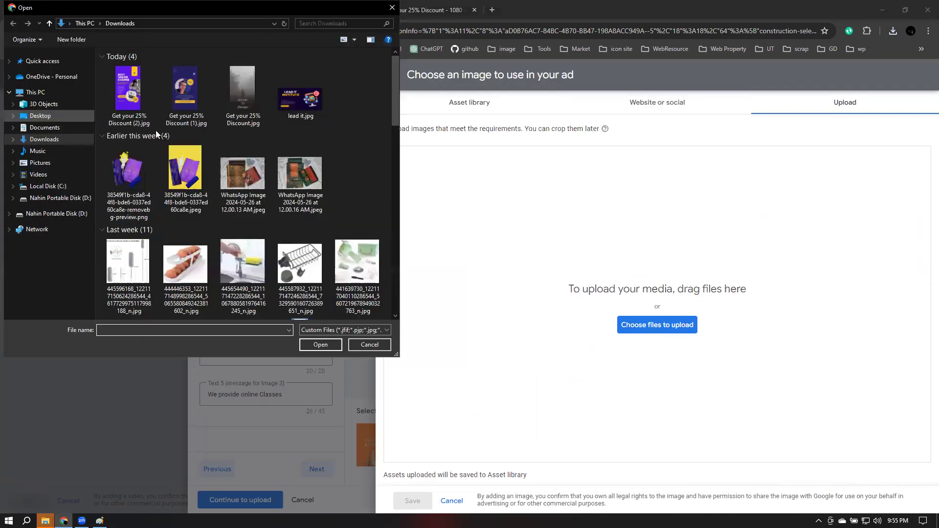
{"action": "left_click", "coordinate": [128, 95]}
{"action": "left_click", "coordinate": [321, 345]}
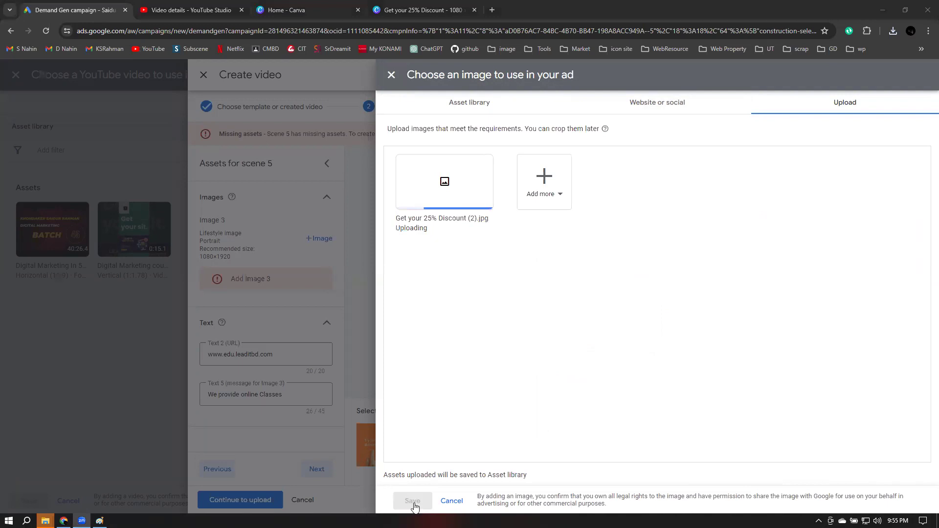
{"action": "left_click", "coordinate": [413, 500]}
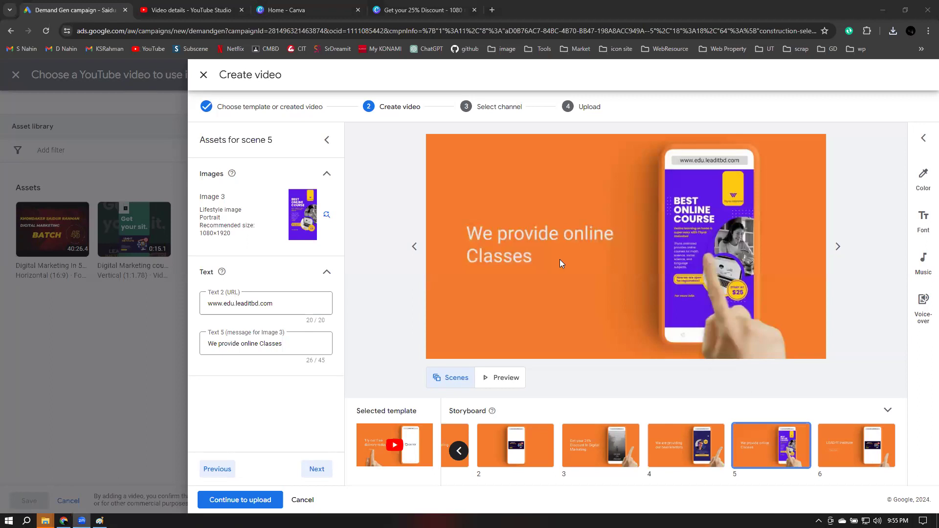
Advance the video build and preview the Swiping phone video full screen with sound toggled
{"action": "left_click", "coordinate": [317, 469]}
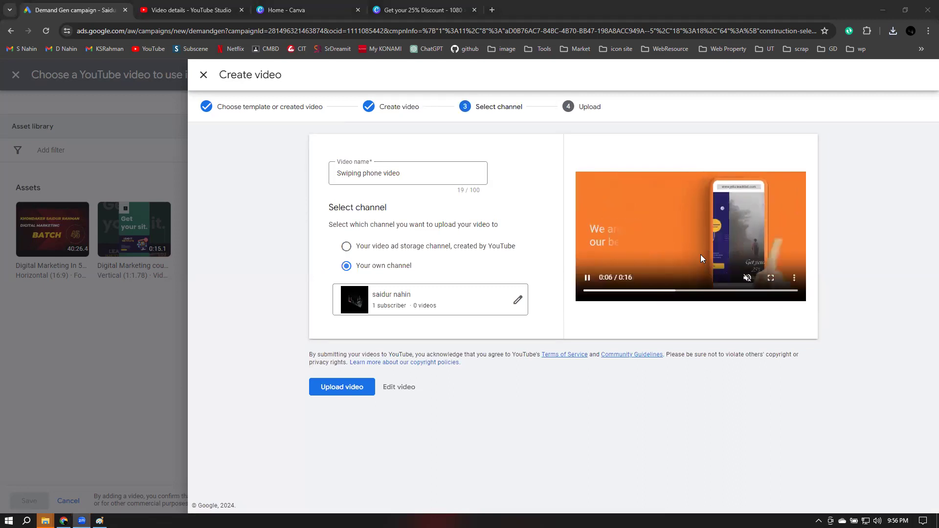
{"action": "left_click", "coordinate": [770, 279]}
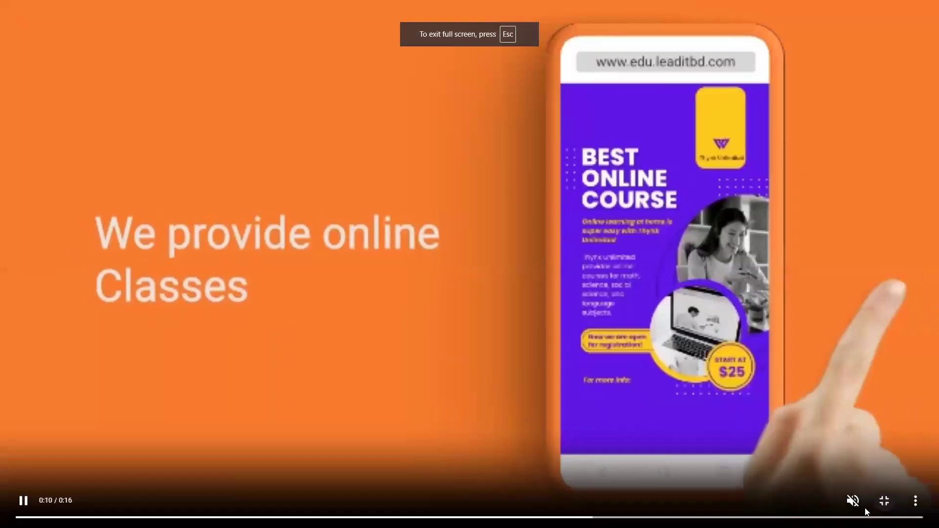
{"action": "left_click", "coordinate": [852, 502]}
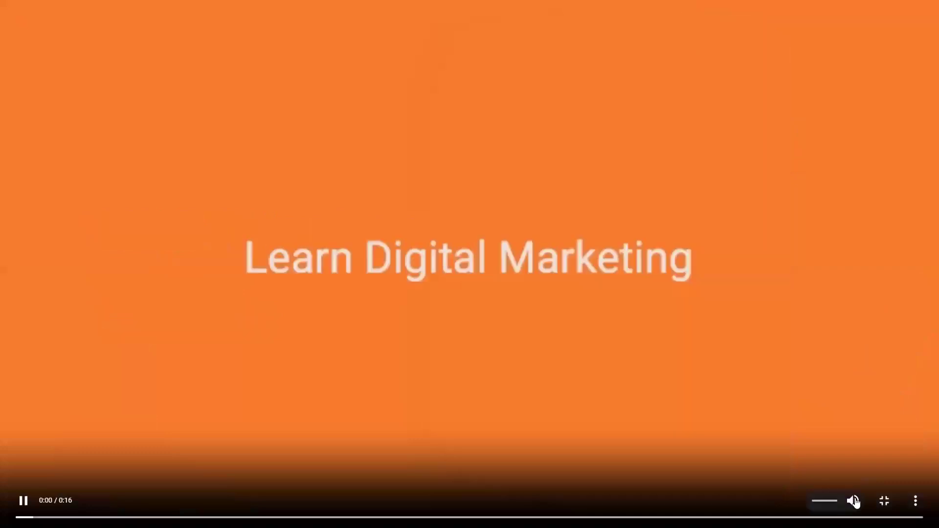
{"action": "left_click", "coordinate": [853, 501]}
{"action": "left_click", "coordinate": [855, 502]}
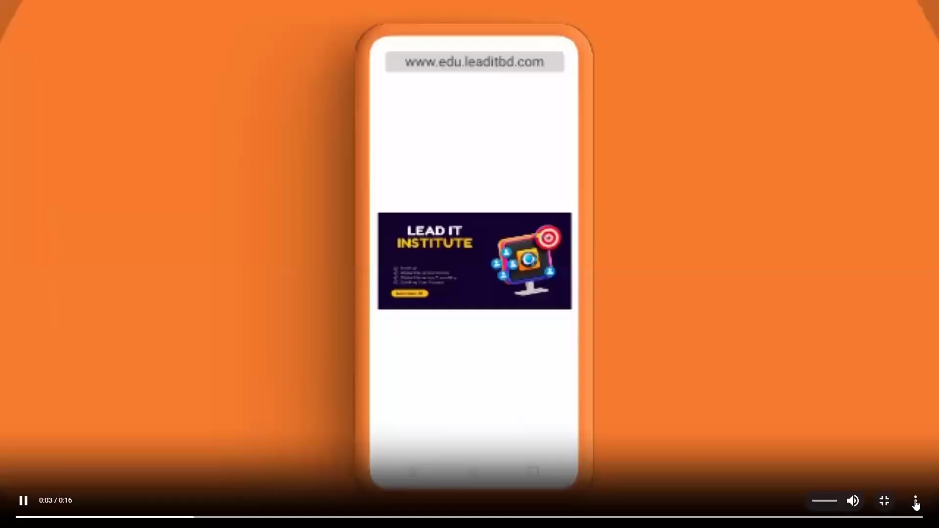
Exit the full-screen preview and choose the YouTube-created video ad storage channel
{"action": "left_click", "coordinate": [916, 504]}
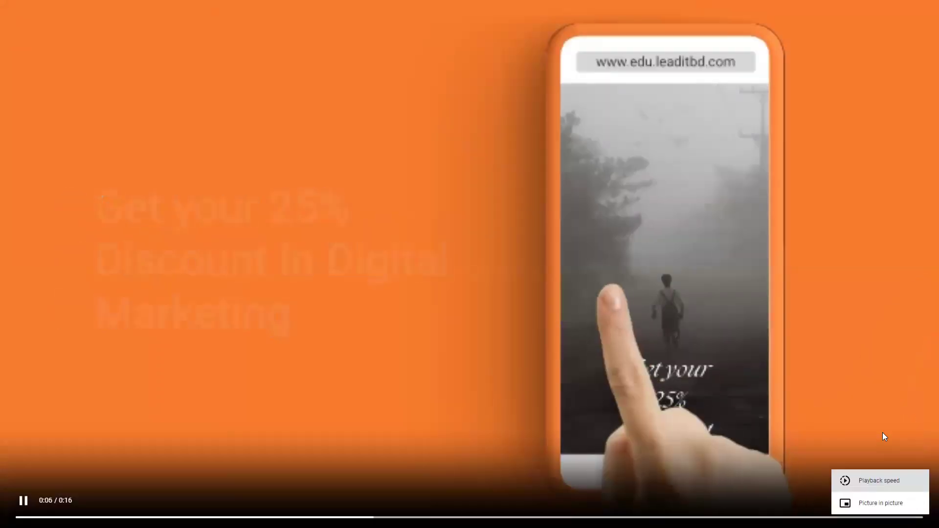
{"action": "left_click", "coordinate": [882, 432]}
{"action": "left_click", "coordinate": [884, 503]}
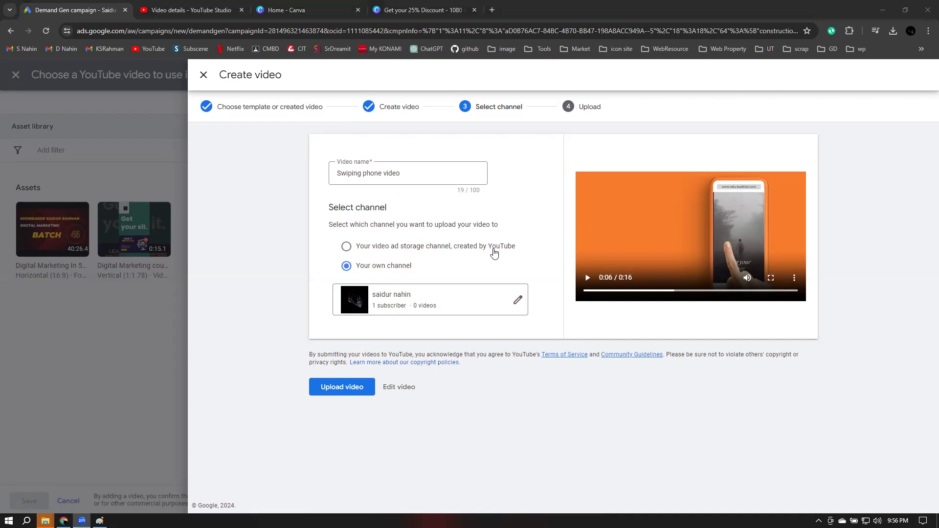
{"action": "left_click", "coordinate": [347, 248]}
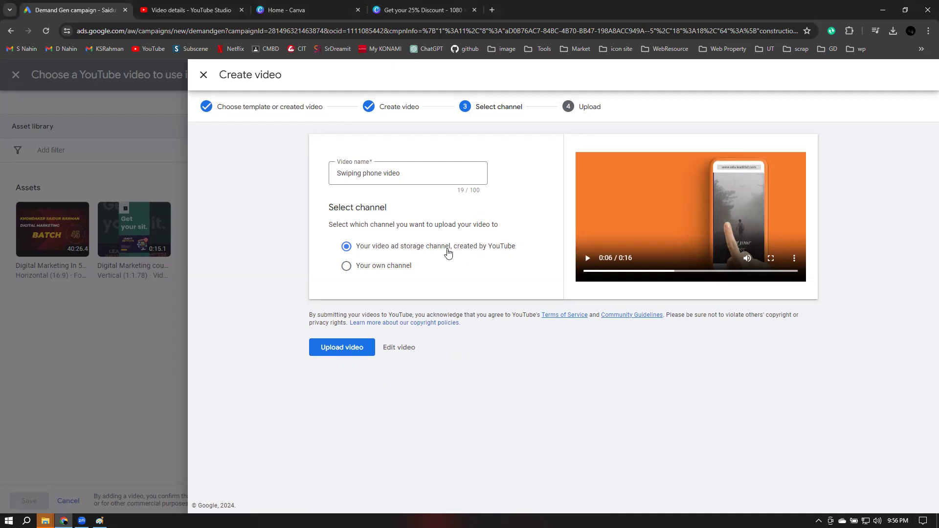
Upload the 16-second Swiping phone video to the ad storage channel and save it to Dm1
{"action": "left_click", "coordinate": [615, 248]}
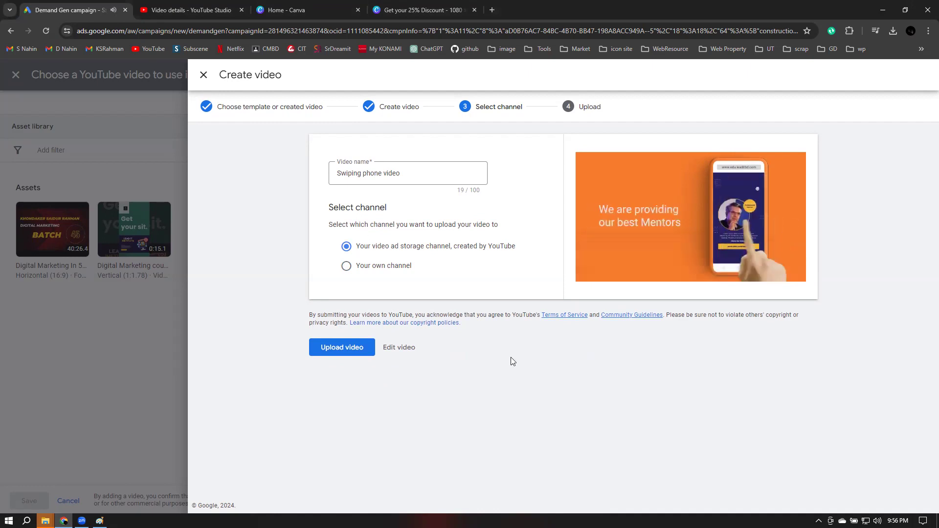
{"action": "left_click", "coordinate": [340, 348]}
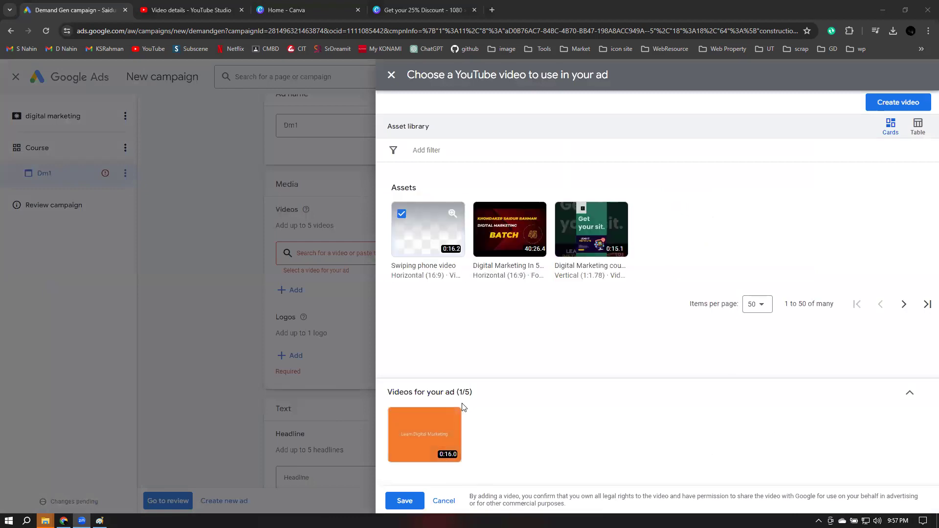
{"action": "left_click", "coordinate": [404, 501]}
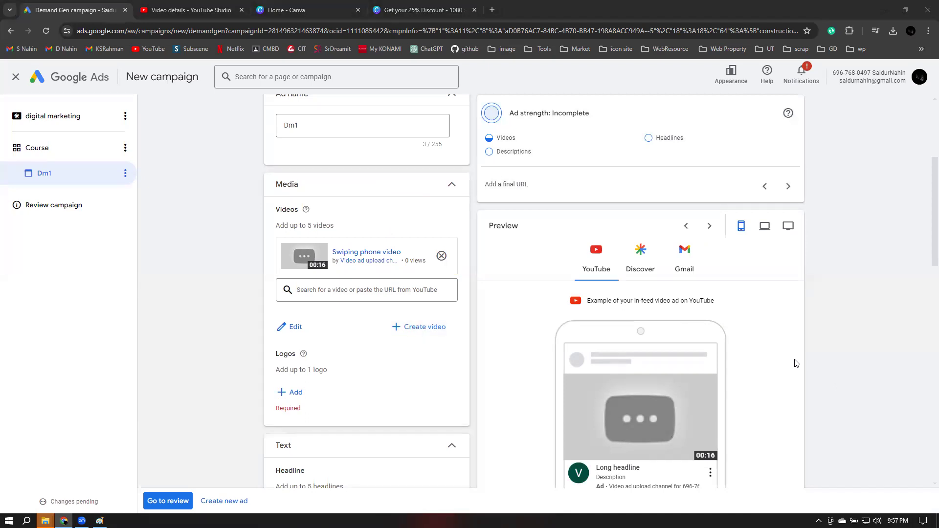
{"action": "scroll", "coordinate": [452, 358], "scroll_direction": "down", "scroll_amount": 2}
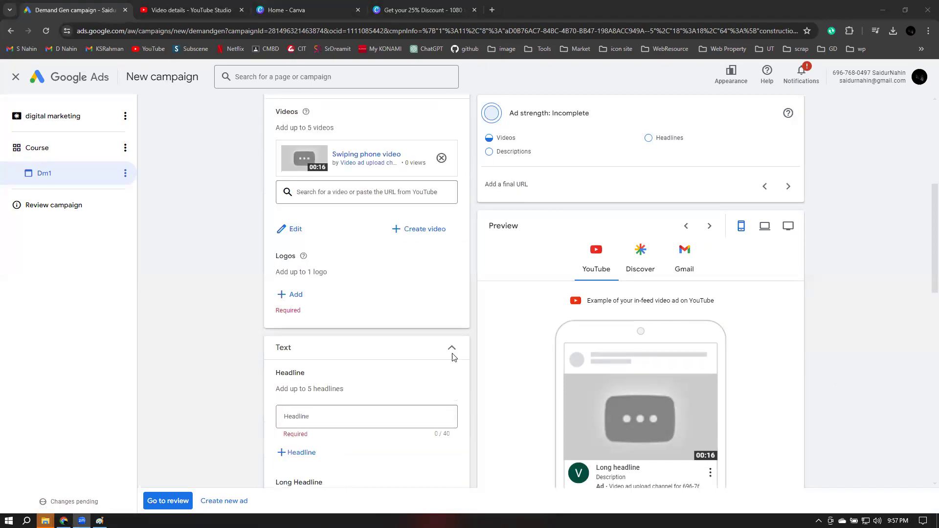
Enter the headlines 'Digital Marketing Course' and 'Facebook Marketing'
{"action": "scroll", "coordinate": [452, 357], "scroll_direction": "down", "scroll_amount": 1}
{"action": "scroll", "coordinate": [315, 339], "scroll_direction": "down", "scroll_amount": 1}
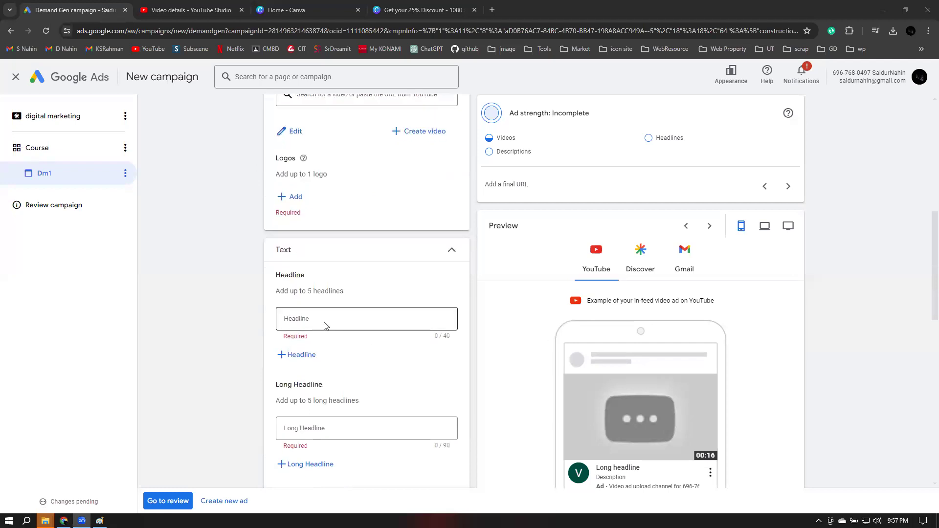
{"action": "left_click", "coordinate": [331, 318]}
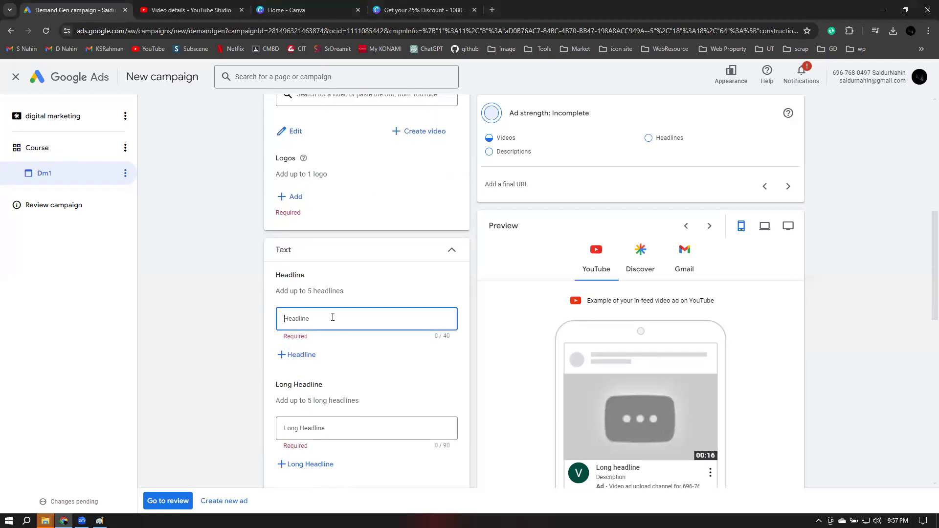
{"action": "type", "text": "Digital"}
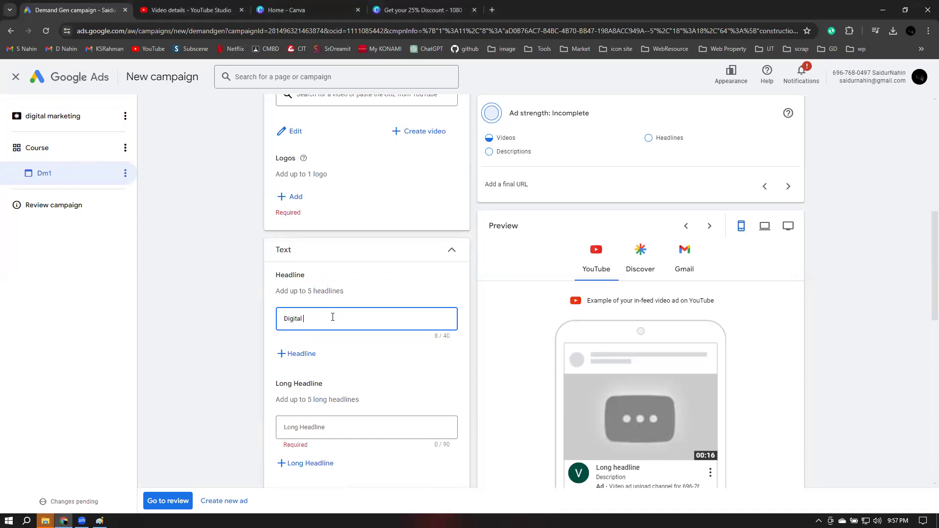
{"action": "type", "text": " Marketi"}
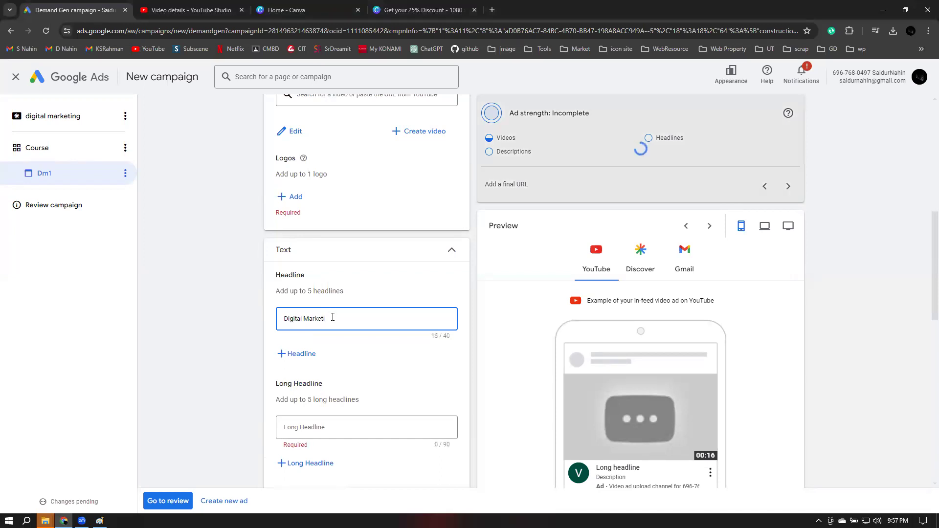
{"action": "type", "text": "ng"}
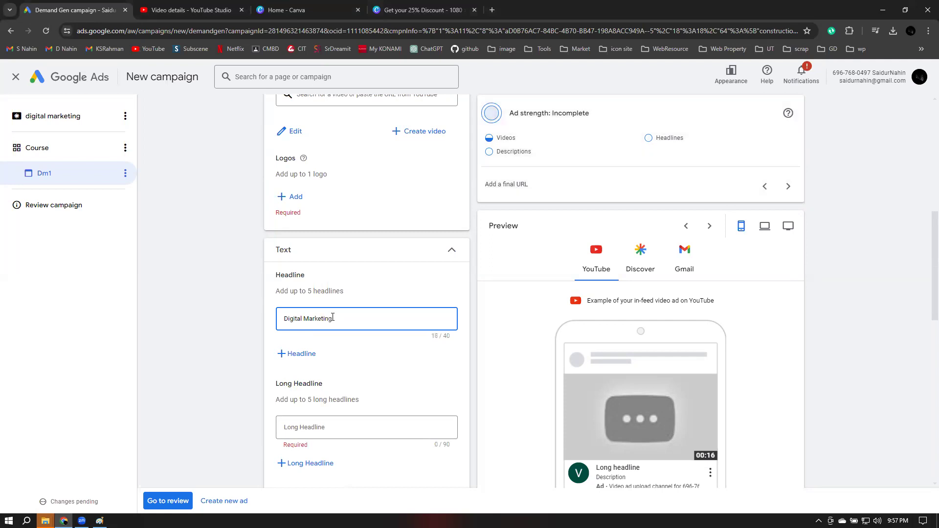
{"action": "type", "text": "Course"}
{"action": "scroll", "coordinate": [410, 409], "scroll_direction": "down", "scroll_amount": 1}
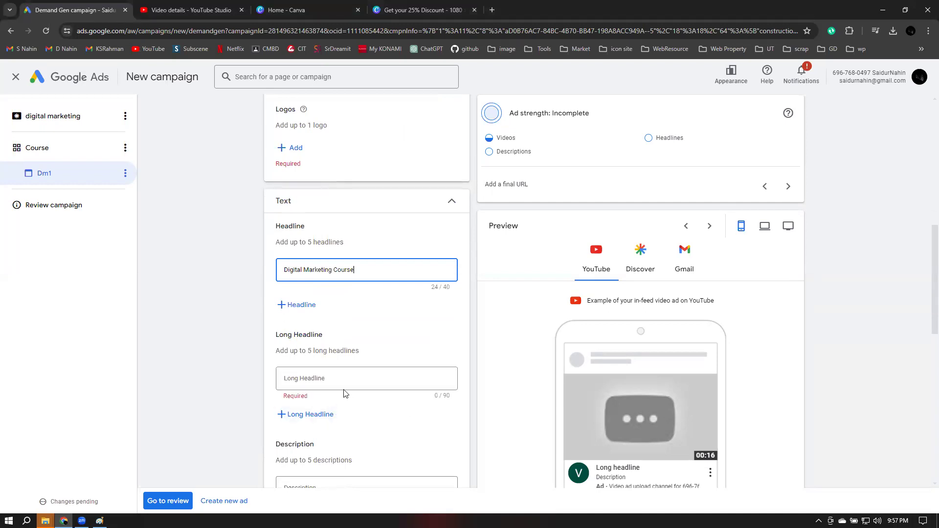
{"action": "left_click", "coordinate": [299, 308]}
{"action": "left_click", "coordinate": [349, 310]}
{"action": "type", "text": "Facebo"}
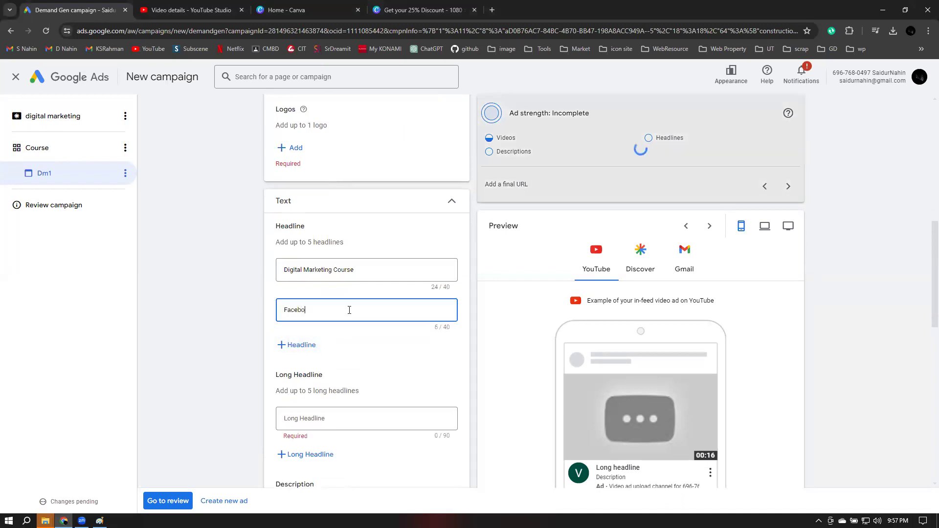
{"action": "type", "text": "ok Marketing"}
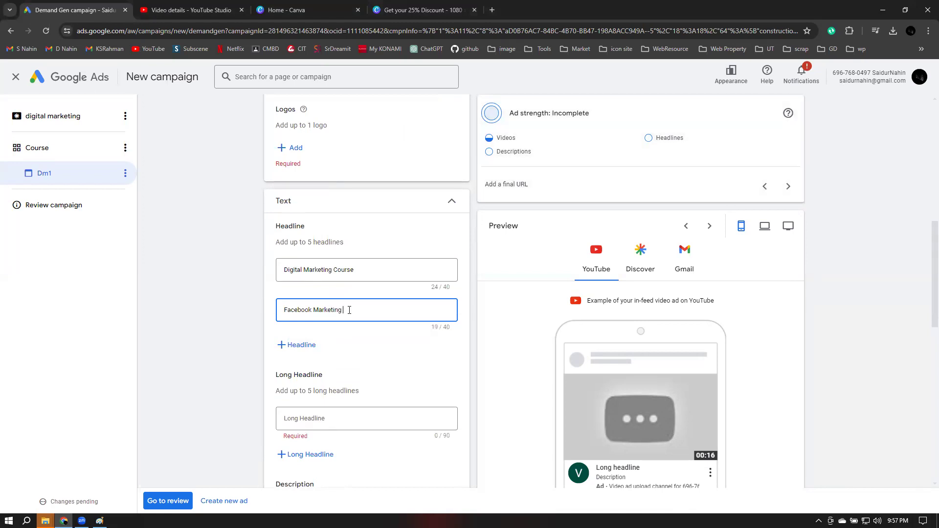
Add a third headline 'Search Engine Optimization', correcting its typos
{"action": "left_click", "coordinate": [304, 346]}
{"action": "left_click", "coordinate": [307, 352]}
{"action": "type", "text": "Se"}
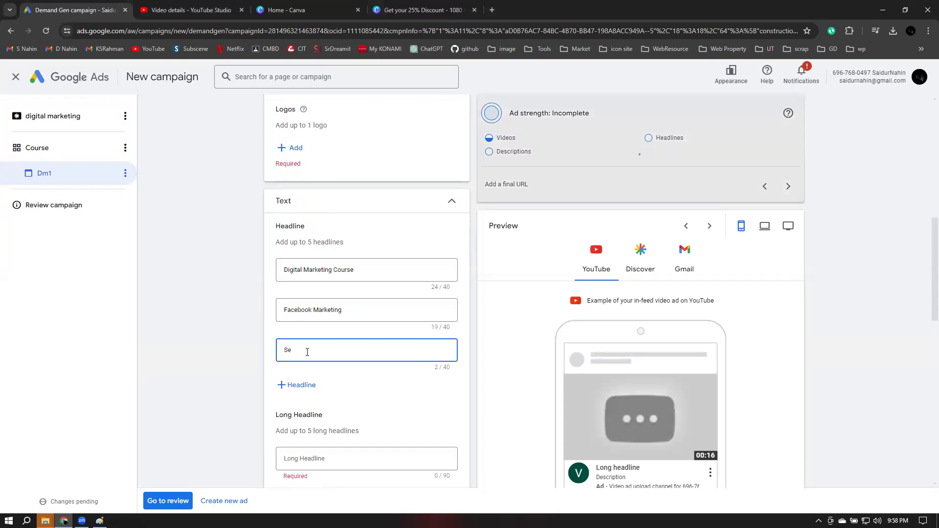
{"action": "type", "text": "rrch"}
{"action": "type", "text": " engibne"}
{"action": "key", "text": "BackSpace"}
{"action": "key", "text": "BackSpace"}
{"action": "type", "text": "n"}
{"action": "key", "text": "BackSpace"}
{"action": "key", "text": "BackSpace"}
{"action": "key", "text": "BackSpace"}
{"action": "type", "text": "ine Optimization"}
{"action": "key", "text": "BackSpace"}
{"action": "type", "text": "E"}
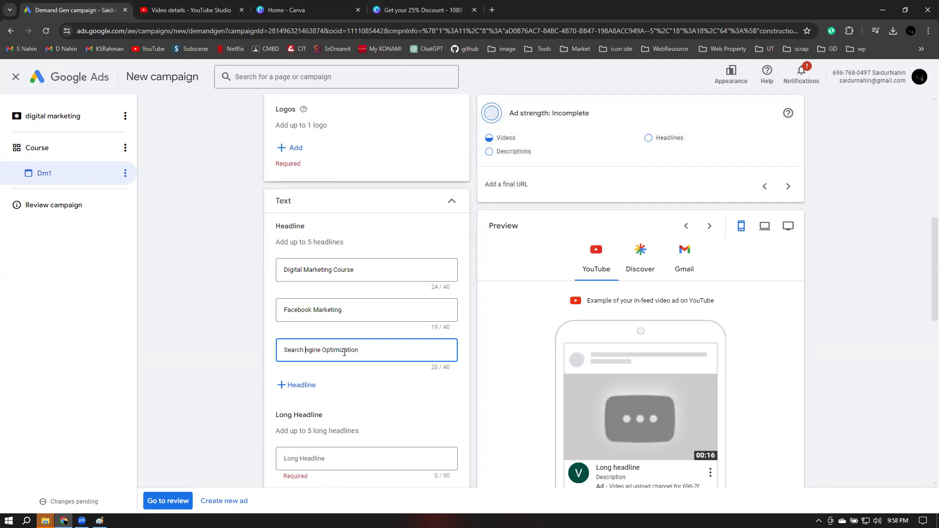
Add the fourth headline 'Lead Generation Service' and begin a fifth with 'Social Me'
{"action": "left_click", "coordinate": [307, 387]}
{"action": "left_click", "coordinate": [312, 388]}
{"action": "type", "text": "Lead Generation Ser"}
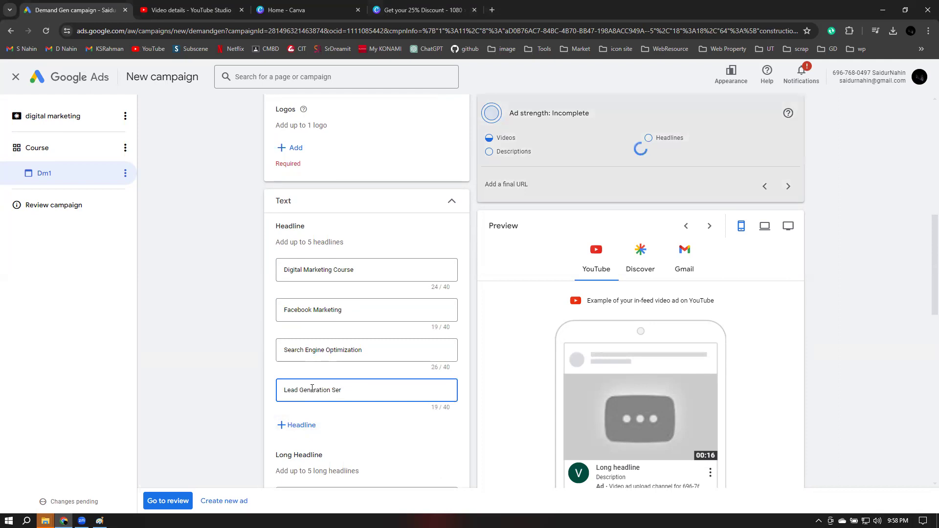
{"action": "type", "text": "vice"}
{"action": "left_click", "coordinate": [301, 425]}
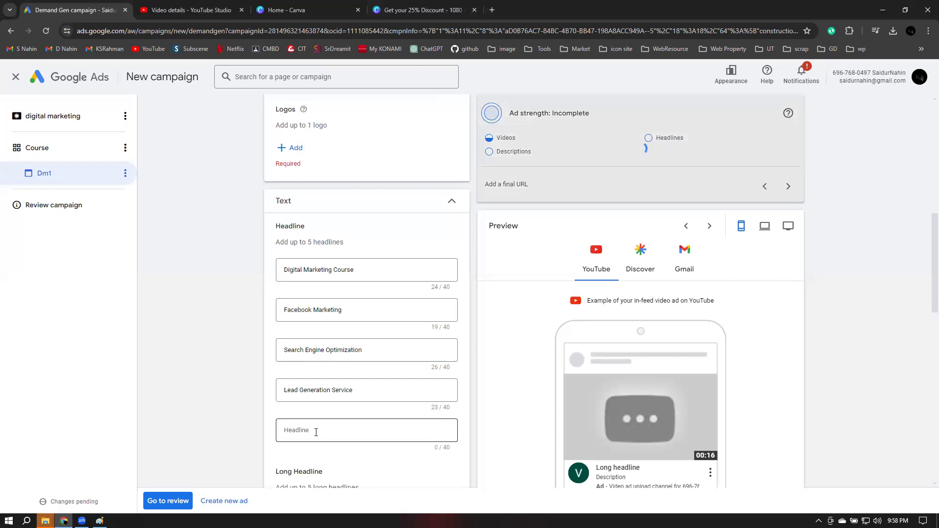
{"action": "left_click", "coordinate": [316, 432]}
{"action": "type", "text": "Social Med"}
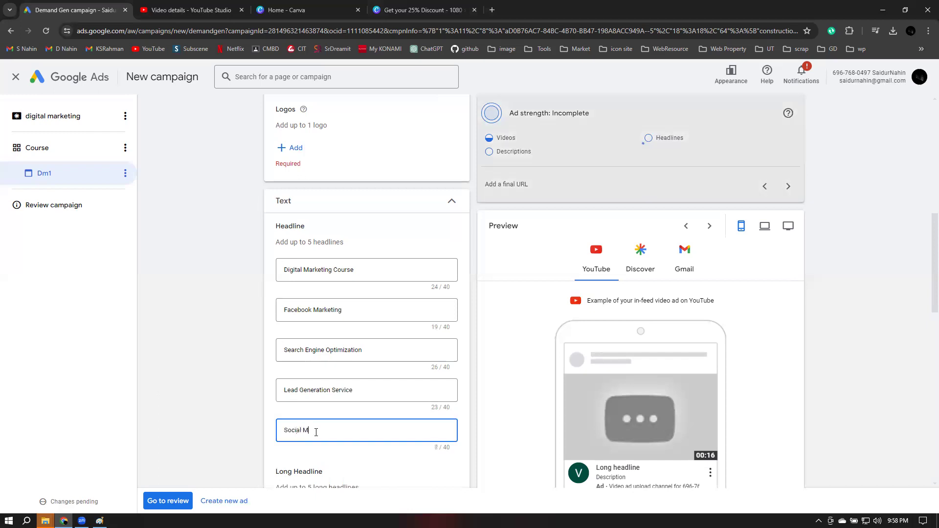
{"action": "key", "text": "BackSpace"}
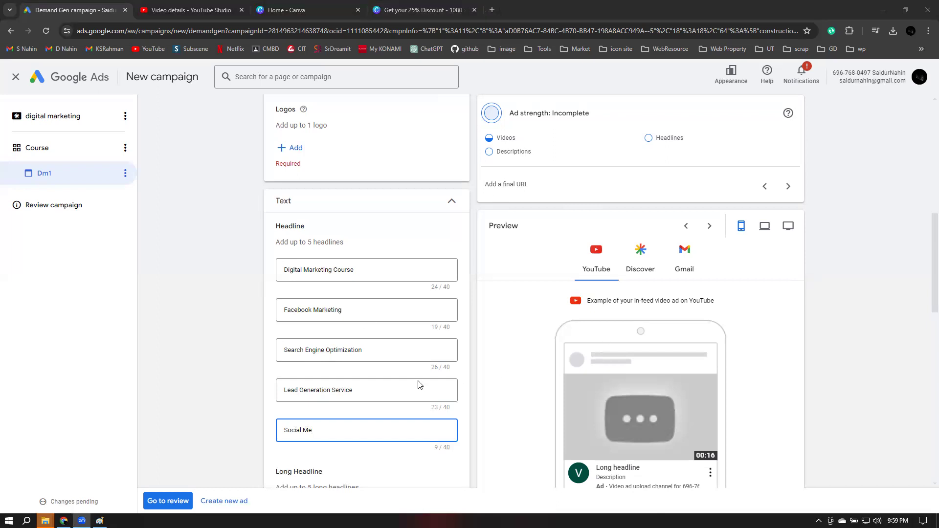
Finish the fifth headline as 'Social Media Marketing' and open a new browser tab
{"action": "scroll", "coordinate": [420, 382], "scroll_direction": "down", "scroll_amount": 3}
{"action": "left_click", "coordinate": [329, 287]}
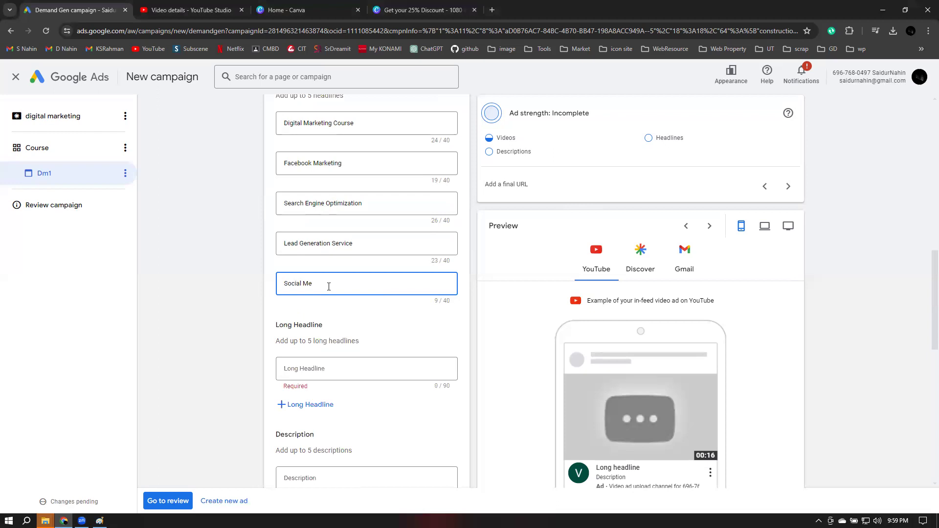
{"action": "type", "text": "dia Marketing"}
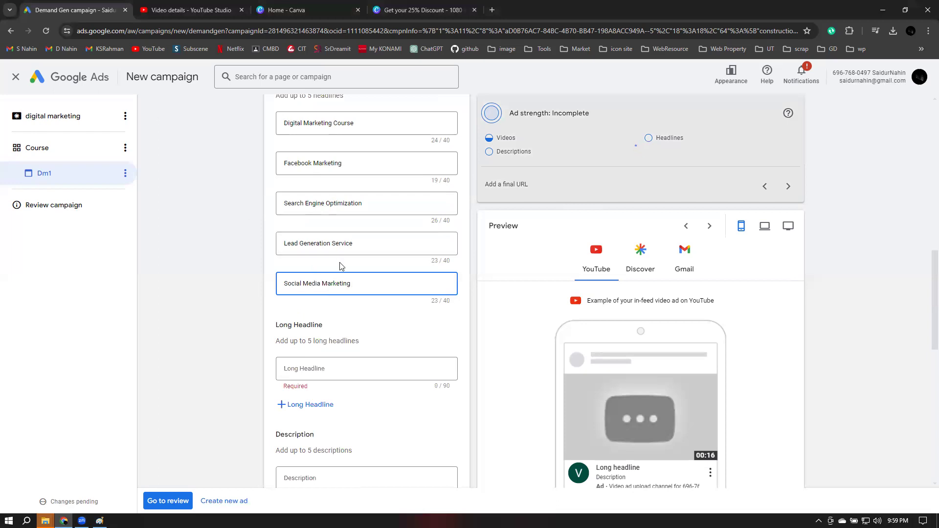
{"action": "left_click", "coordinate": [376, 368]}
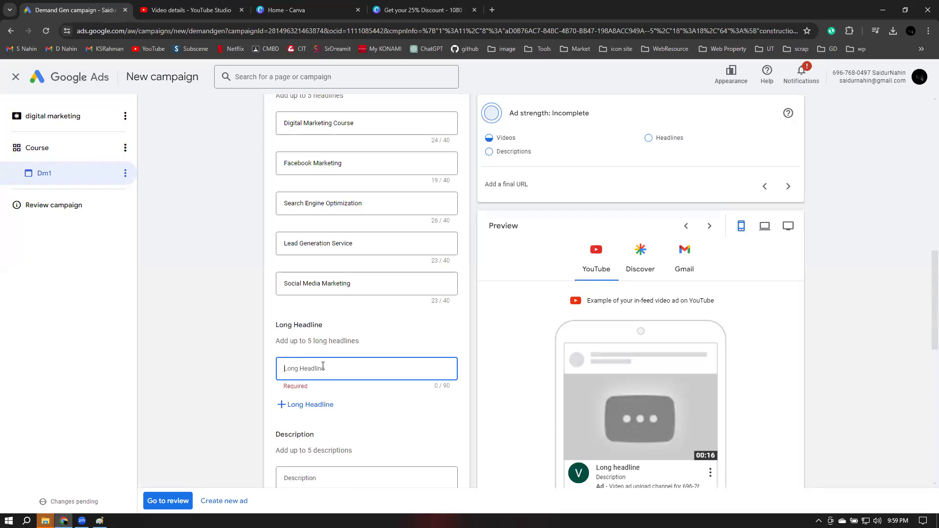
{"action": "left_click", "coordinate": [492, 10]}
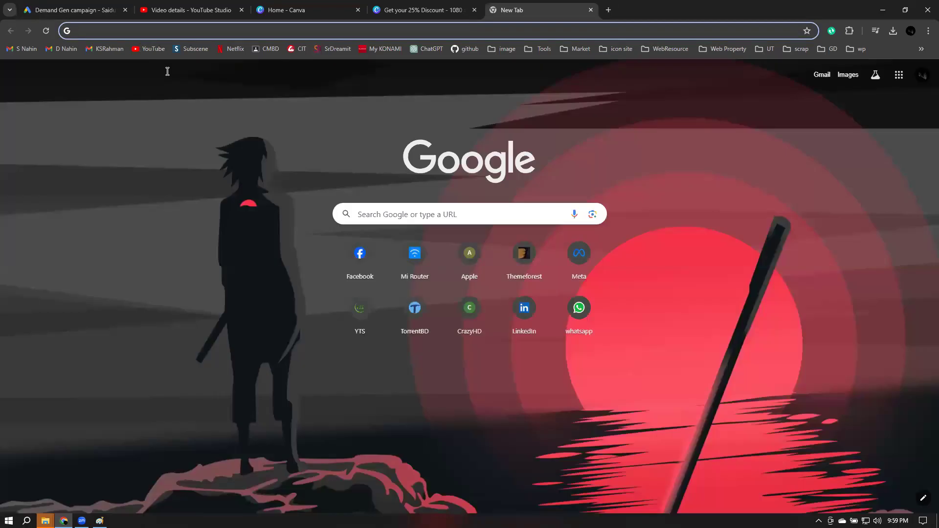
Load the Creative IT Institute Digital Marketing Course page and copy its opening intro sentence
{"action": "type", "text": "creati"}
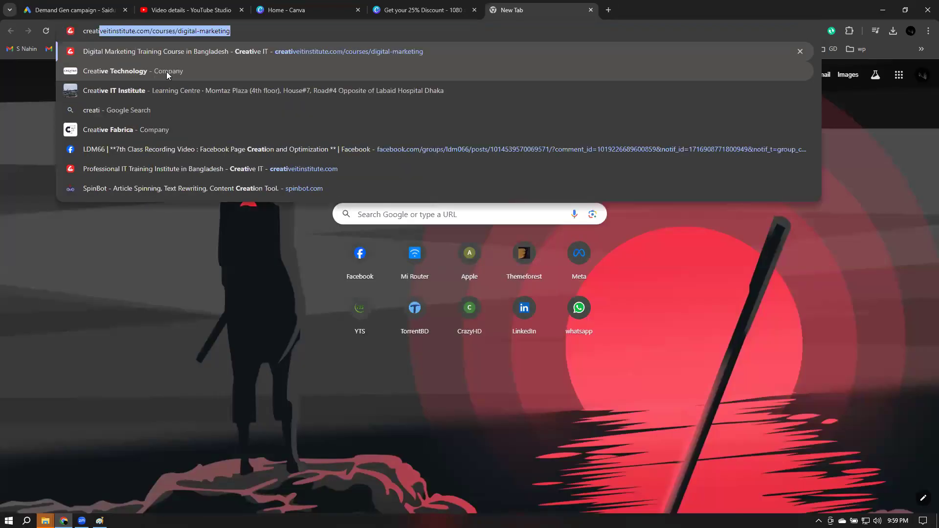
{"action": "key", "text": "Return"}
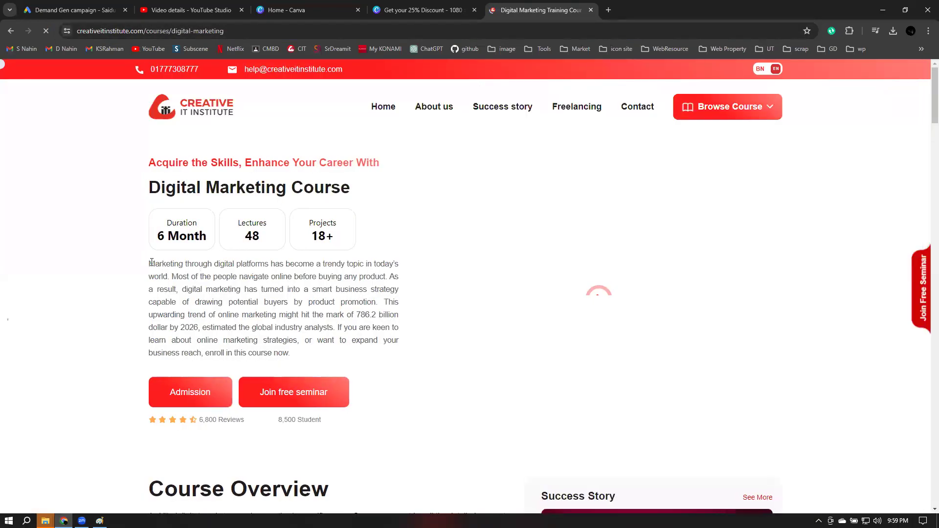
{"action": "left_click_drag", "start_coordinate": [148, 264], "coordinate": [200, 272]}
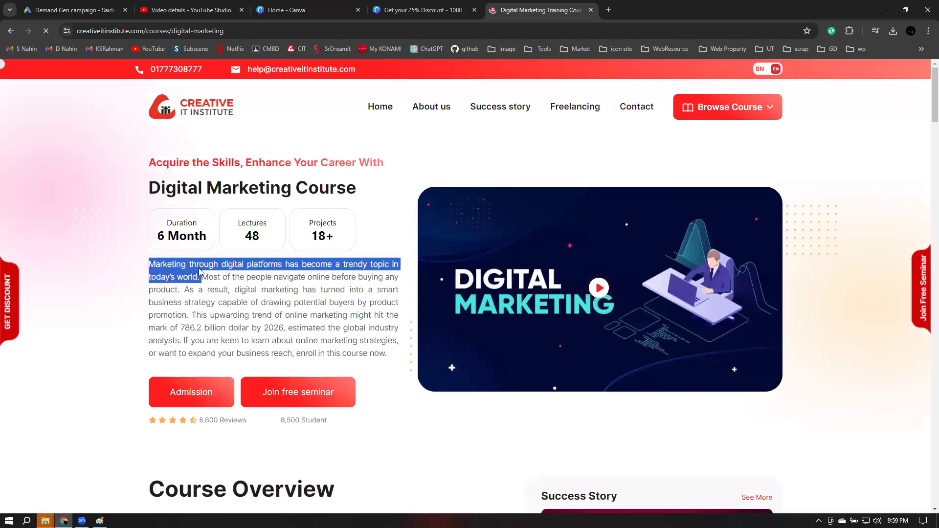
{"action": "left_click", "coordinate": [73, 10]}
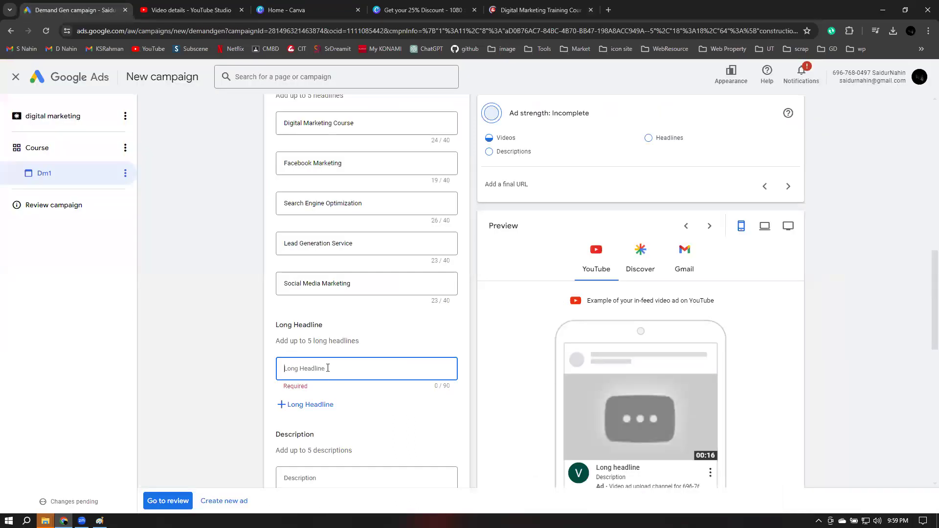
Paste two course-intro sentences as the first and second long headlines, closing the YouTube Studio tab
{"action": "key", "text": "ctrl+v"}
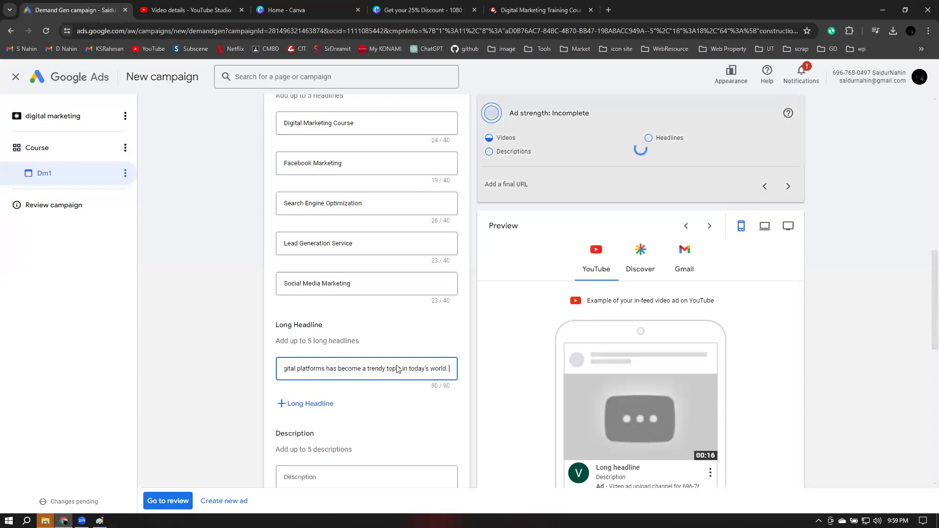
{"action": "left_click", "coordinate": [313, 407]}
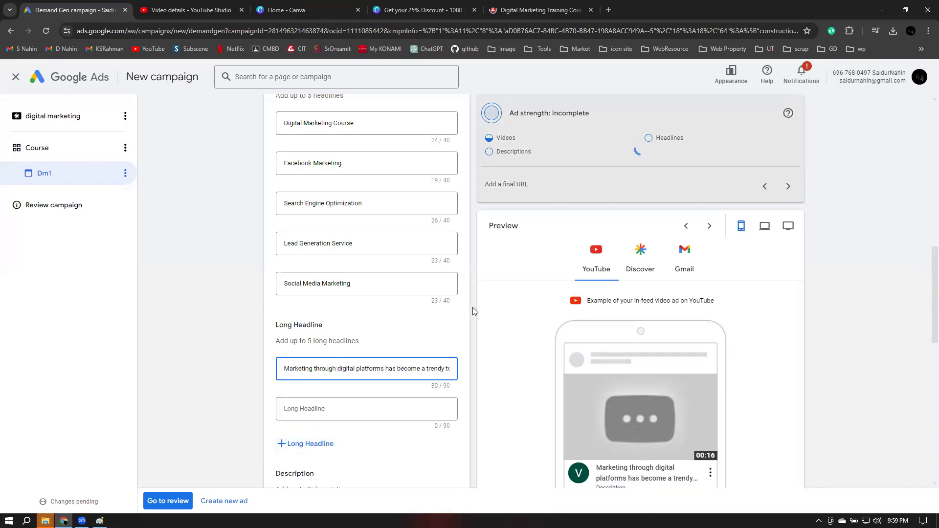
{"action": "scroll", "coordinate": [471, 307], "scroll_direction": "down", "scroll_amount": 3}
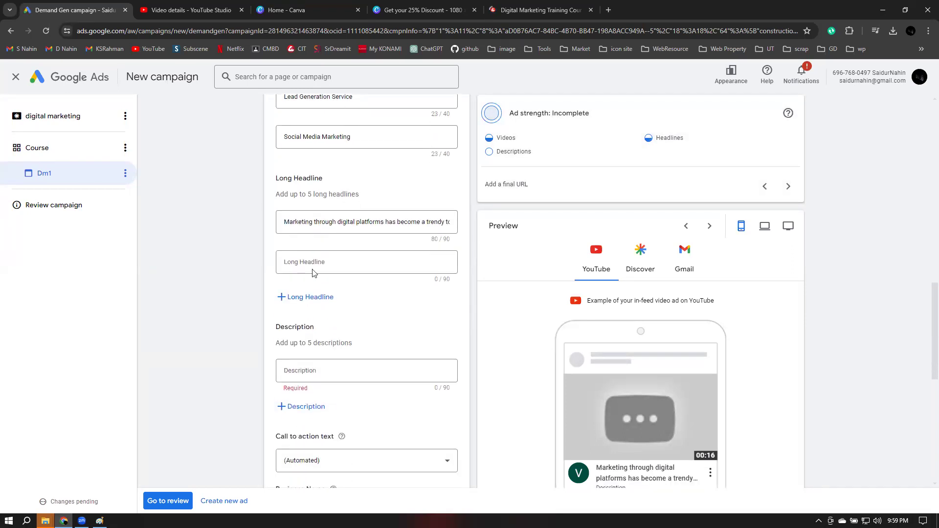
{"action": "left_click", "coordinate": [506, 15]}
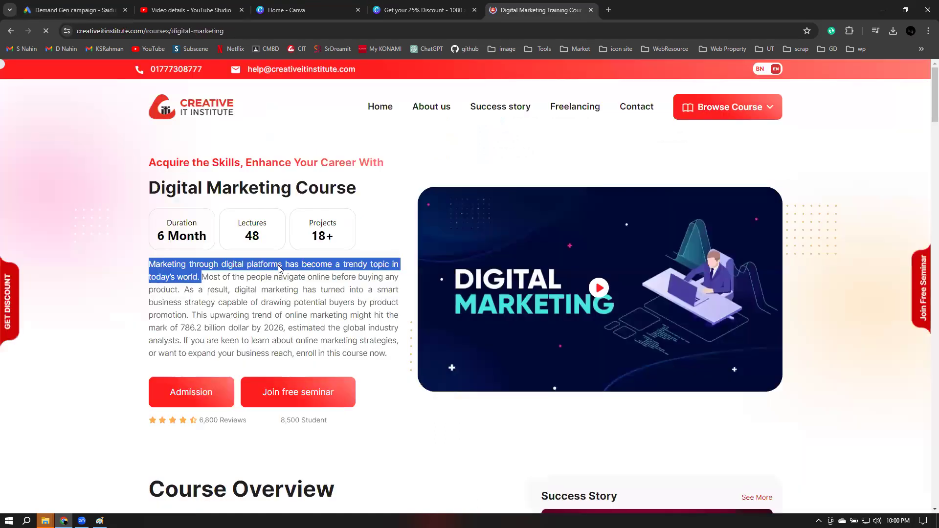
{"action": "left_click", "coordinate": [210, 286]}
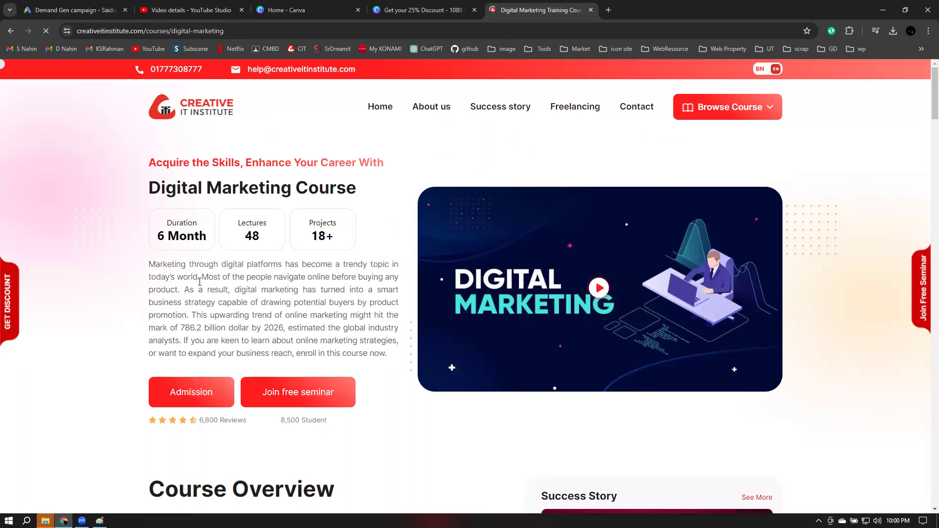
{"action": "left_click_drag", "start_coordinate": [199, 282], "coordinate": [185, 284]}
{"action": "key", "text": "ctrl+c"}
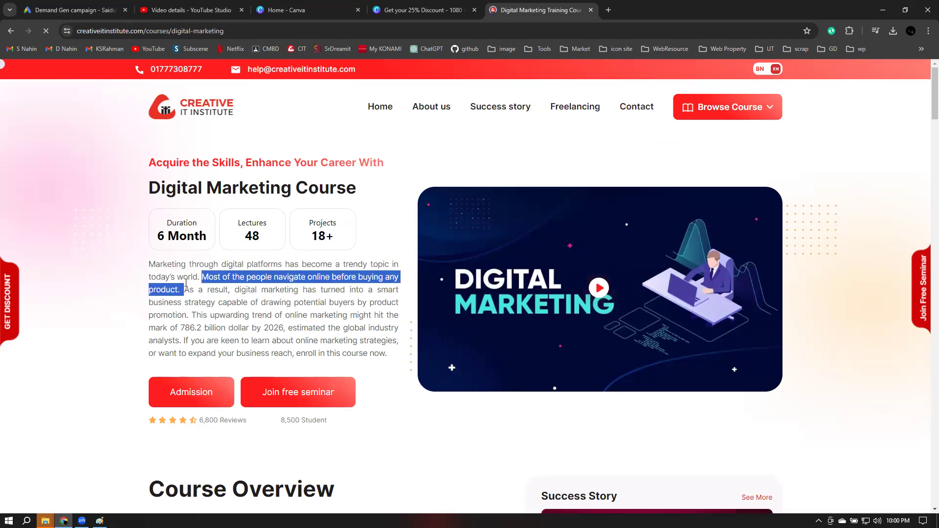
{"action": "left_click", "coordinate": [179, 14]}
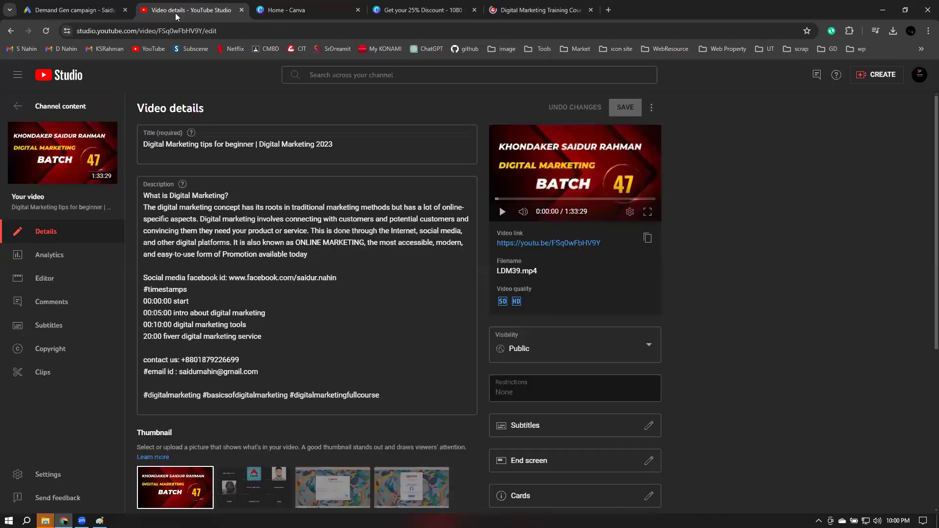
{"action": "left_click", "coordinate": [242, 10]}
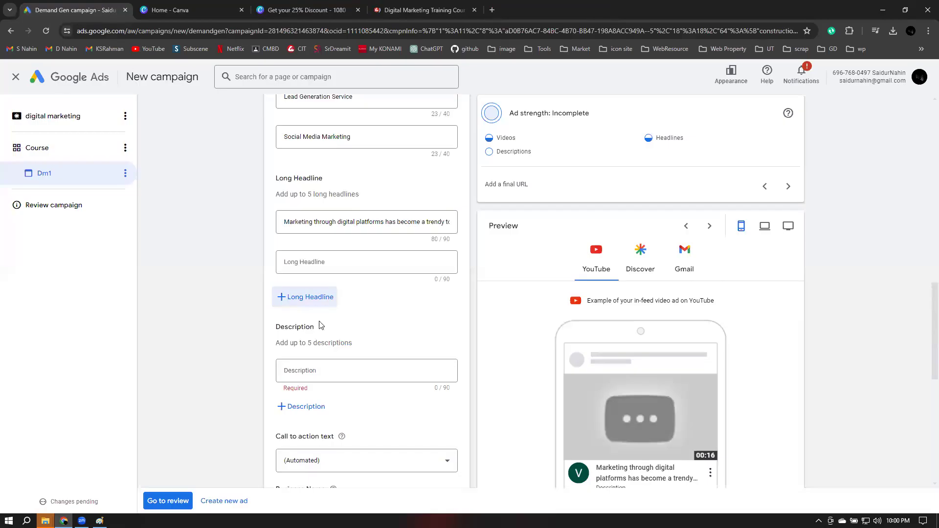
{"action": "left_click", "coordinate": [304, 264]}
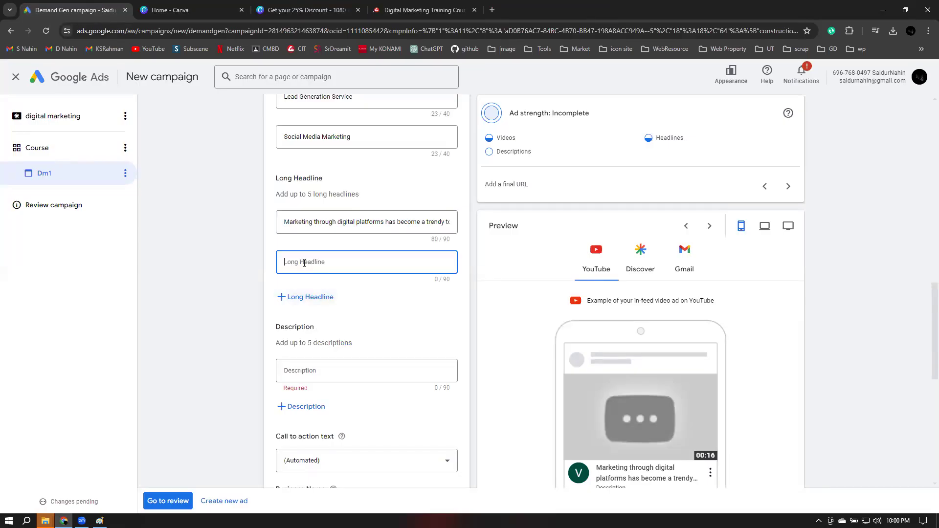
{"action": "key", "text": "ctrl+v"}
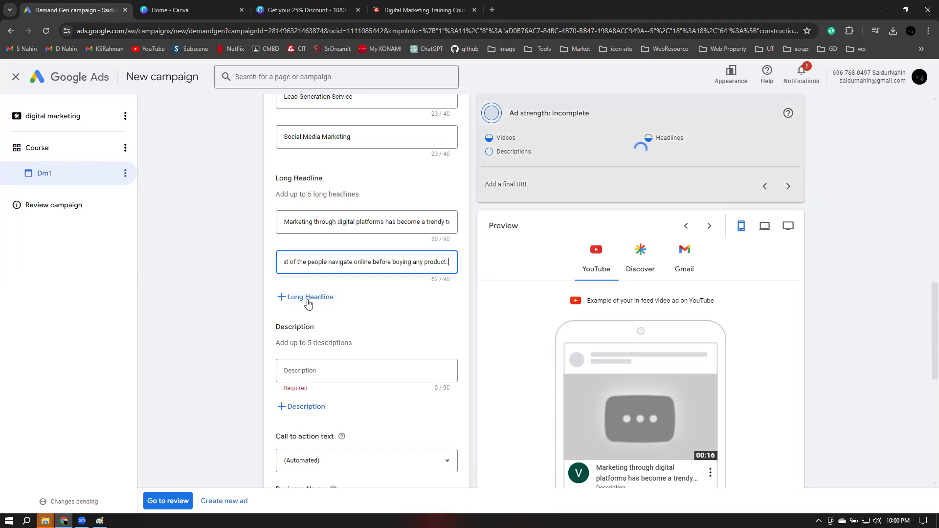
Paste the intro's product-promotion sentence as a third long headline, currently 130/90 characters
{"action": "left_click", "coordinate": [308, 297]}
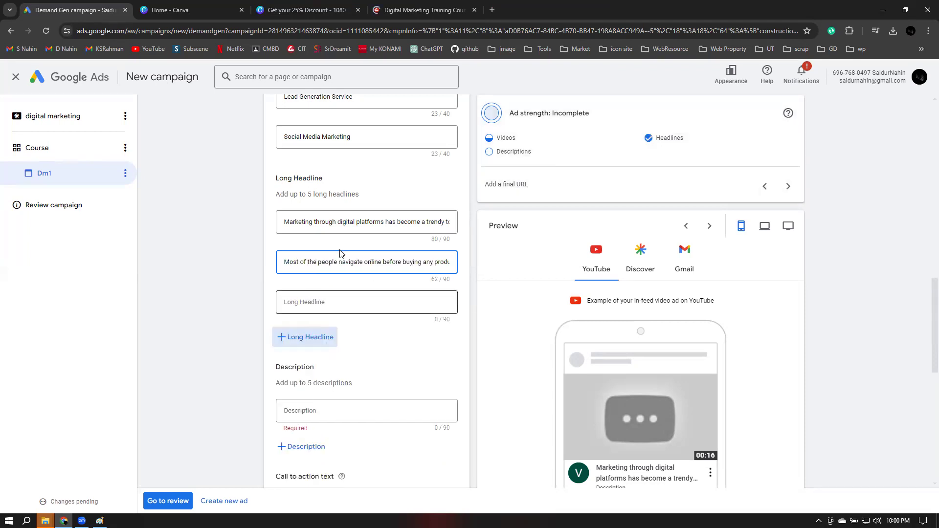
{"action": "key", "text": "ctrl+shift+Tab"}
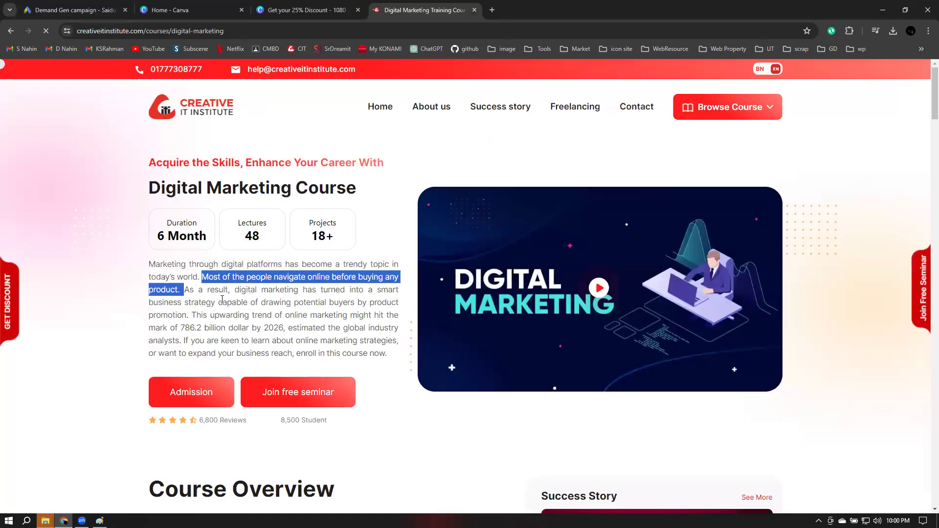
{"action": "left_click_drag", "start_coordinate": [182, 289], "coordinate": [326, 302]}
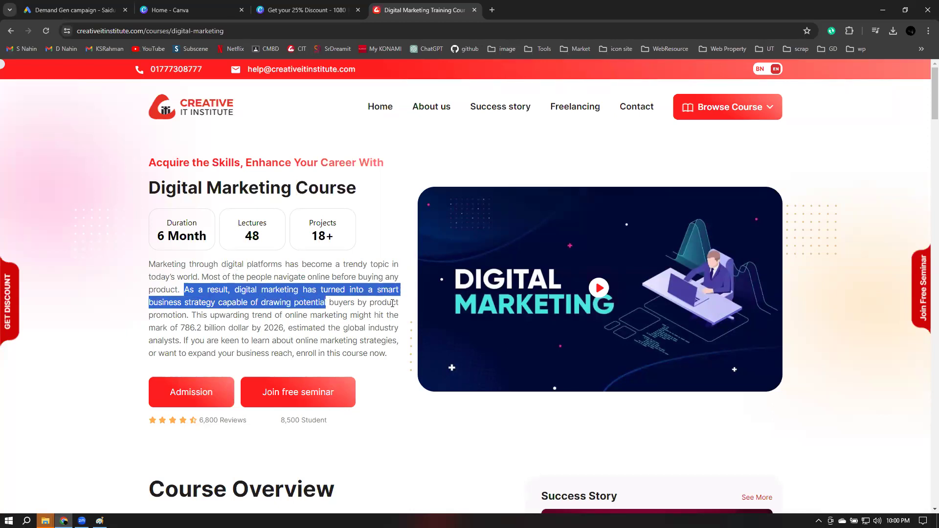
{"action": "left_click_drag", "start_coordinate": [399, 306], "coordinate": [400, 306]}
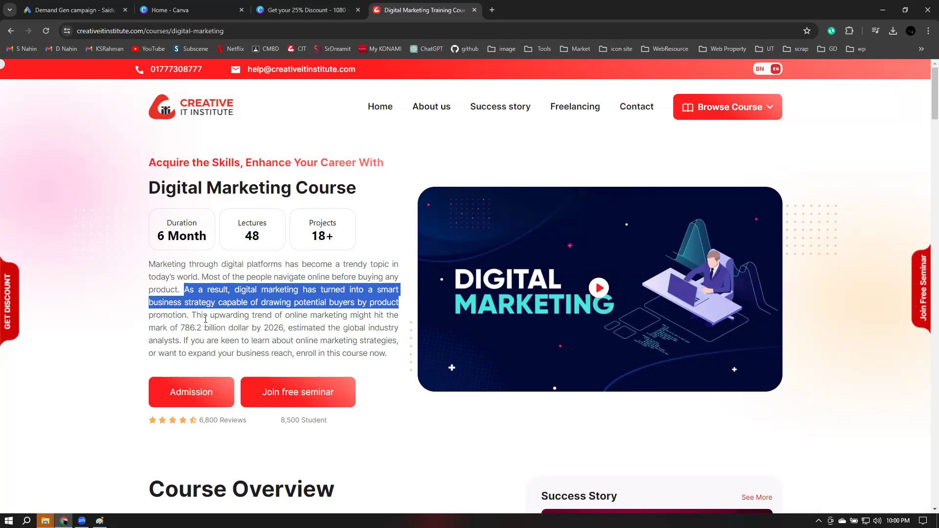
{"action": "left_click_drag", "start_coordinate": [185, 292], "coordinate": [189, 315]}
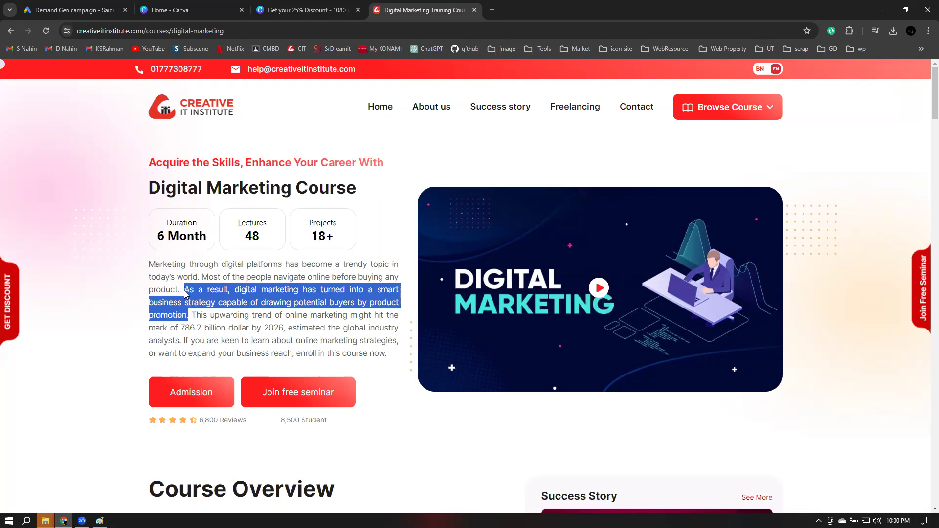
{"action": "left_click", "coordinate": [73, 8]}
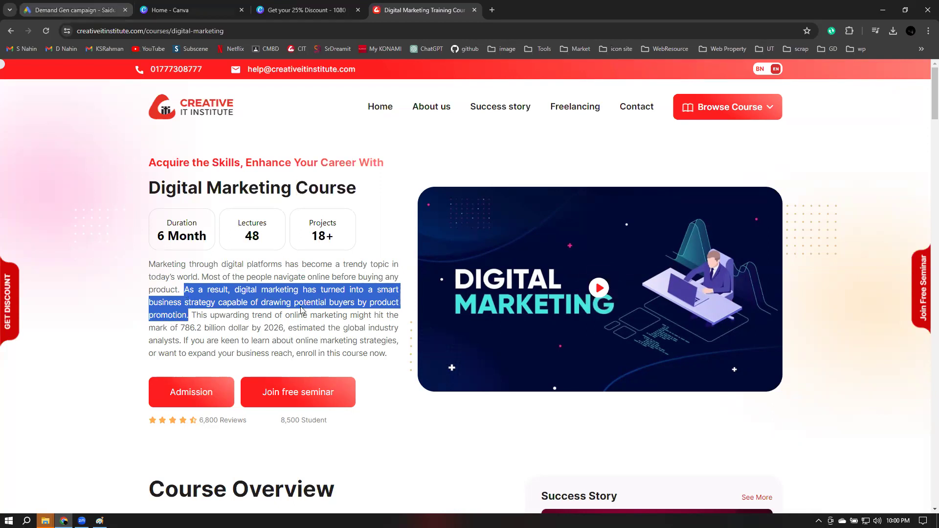
{"action": "key", "text": "ctrl+v"}
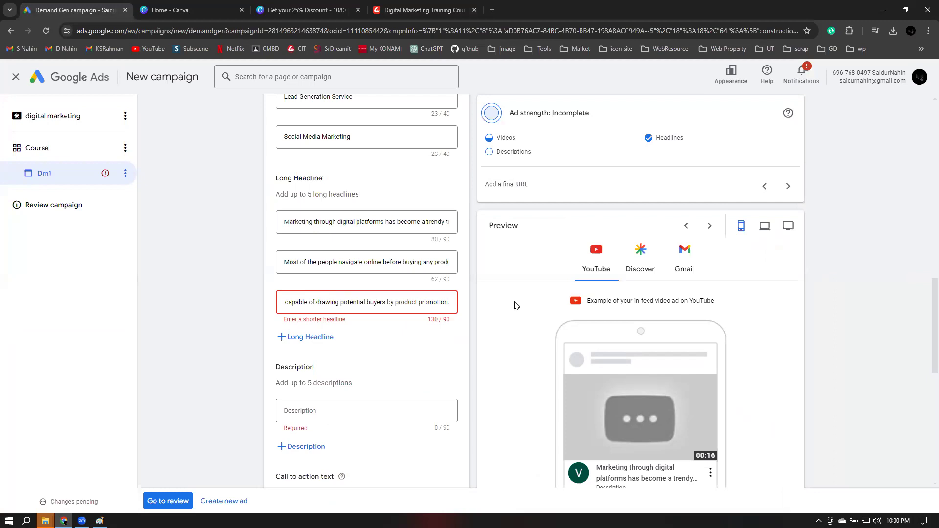
Trim the third long headline to 83/90 and add a fourth starting with capital 'D'
{"action": "key", "text": "ctrl+shift+Left"}
{"action": "key", "text": "ctrl+shift+Left"}
{"action": "key", "text": "ctrl+shift+Left"}
{"action": "key", "text": "ctrl+shift+Left"}
{"action": "key", "text": "ctrl+shift+Left"}
{"action": "key", "text": "ctrl+shift+Left"}
{"action": "key", "text": "ctrl+c"}
{"action": "key", "text": "BackSpace"}
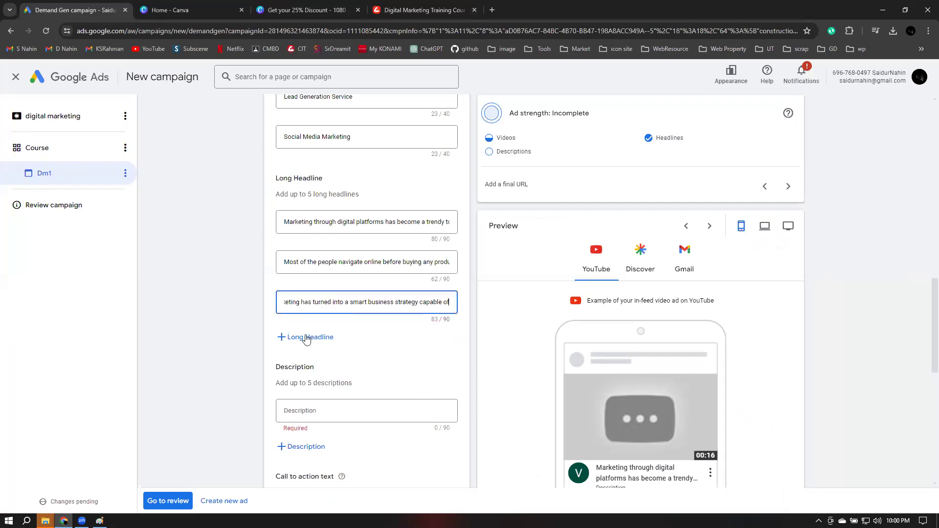
{"action": "left_click", "coordinate": [306, 337]}
{"action": "left_click", "coordinate": [300, 342]}
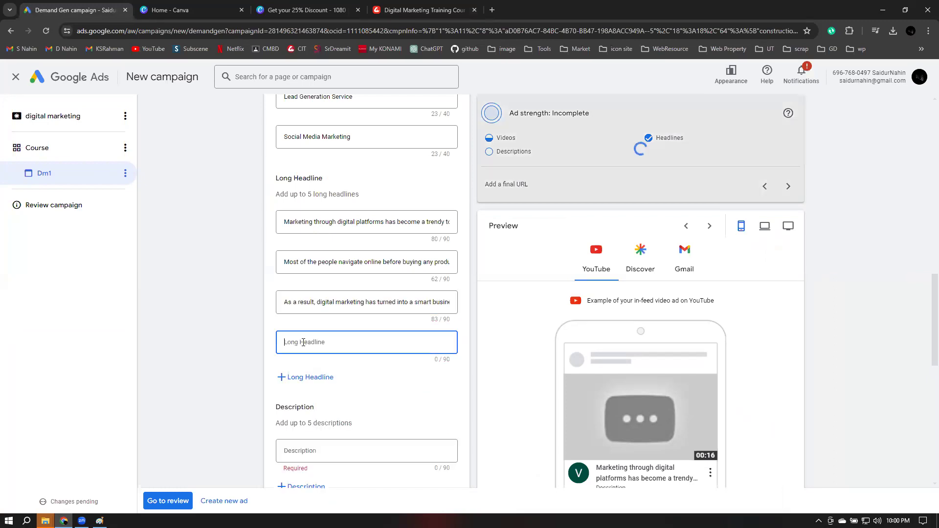
{"action": "key", "text": "ctrl+v"}
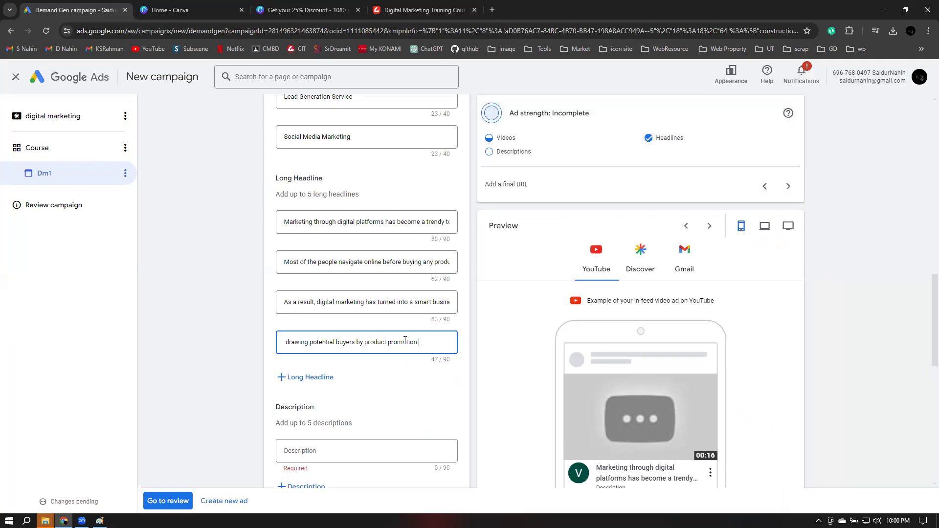
{"action": "key", "text": "Home"}
{"action": "key", "text": "Right"}
{"action": "key", "text": "Delete"}
{"action": "type", "text": "D"}
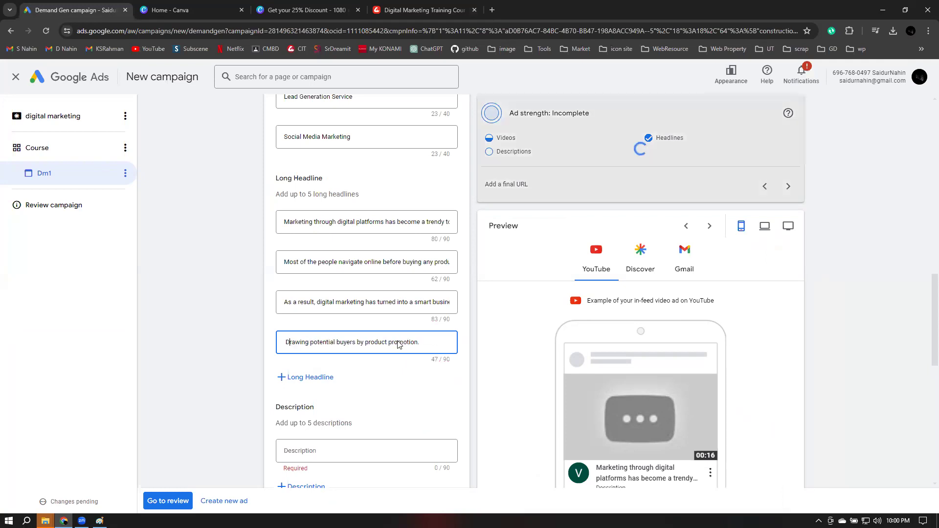
Add a fifth long headline with the 786.2 billion dollar online marketing trend sentence
{"action": "left_click", "coordinate": [302, 385]}
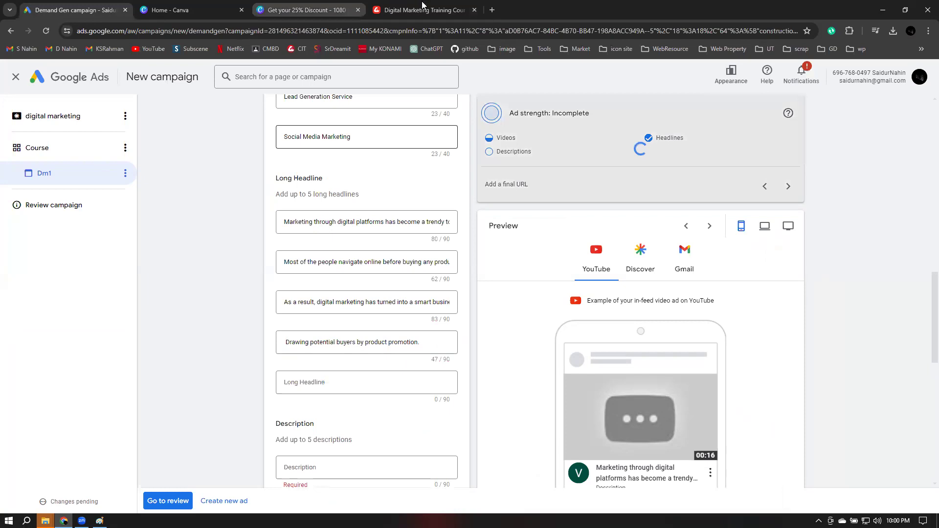
{"action": "left_click", "coordinate": [425, 9]}
{"action": "left_click_drag", "start_coordinate": [191, 313], "coordinate": [249, 330]}
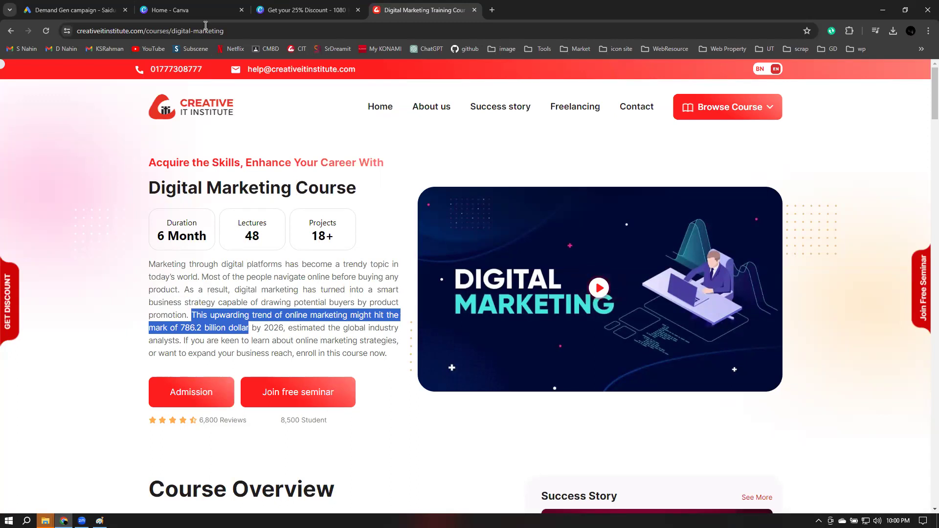
{"action": "left_click", "coordinate": [167, 10]}
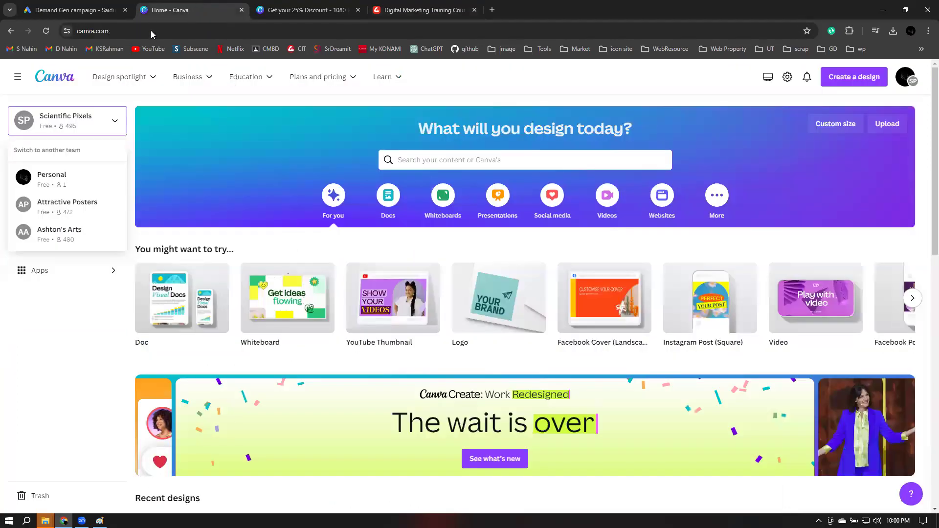
{"action": "left_click", "coordinate": [241, 10]}
{"action": "left_click", "coordinate": [78, 10]}
{"action": "left_click", "coordinate": [318, 382]}
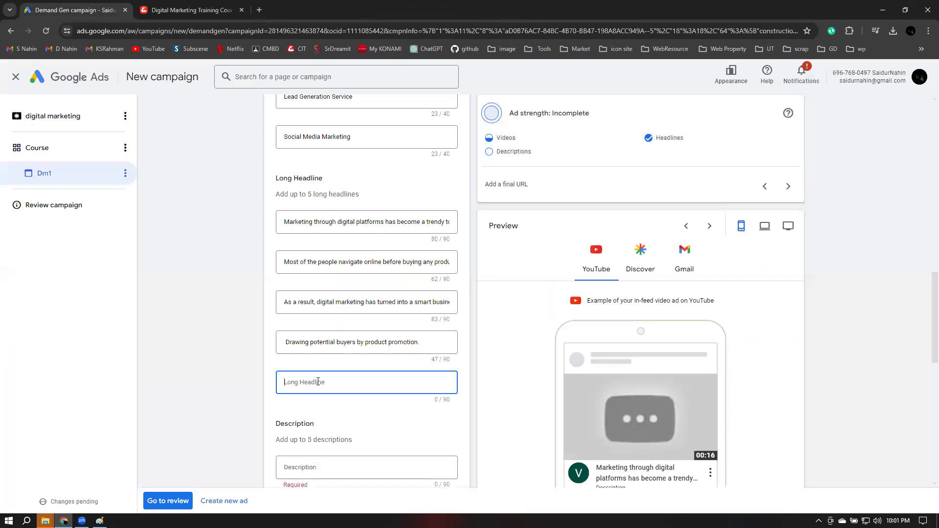
{"action": "key", "text": "ctrl+v"}
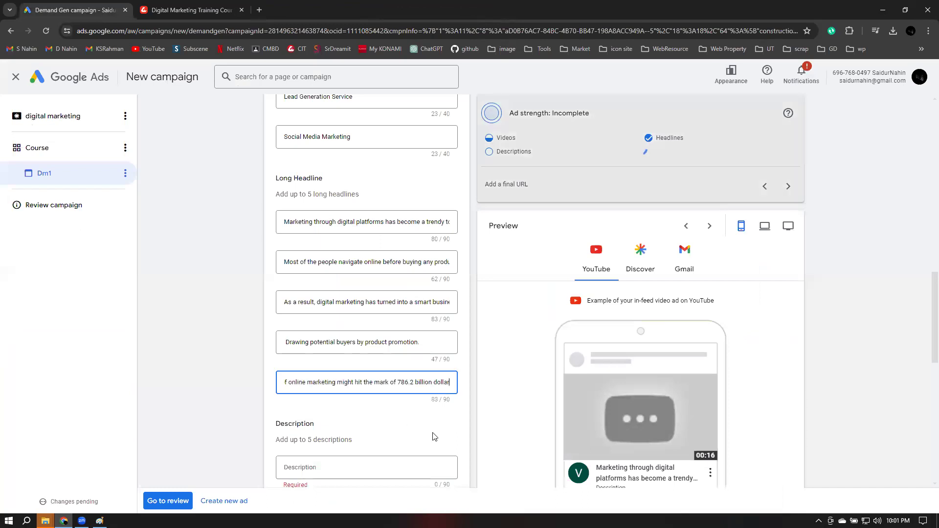
{"action": "left_click", "coordinate": [483, 444]}
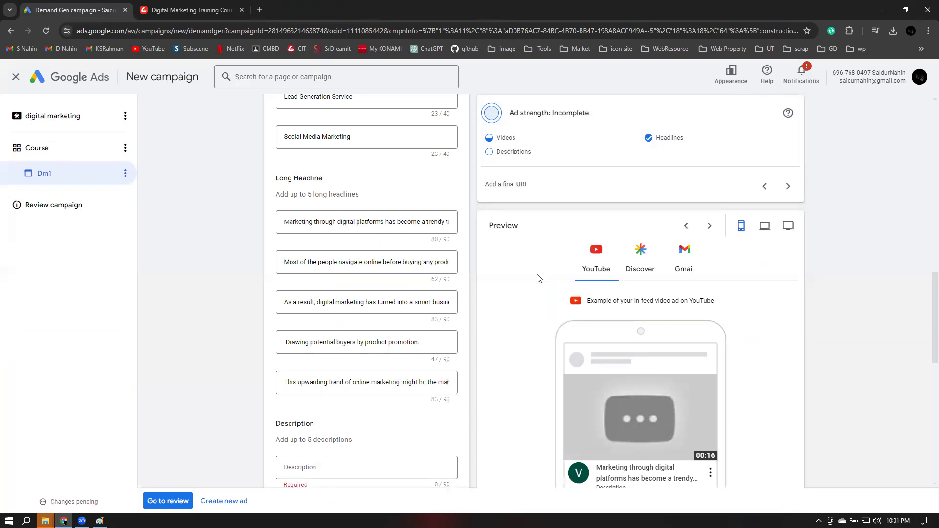
Paste the course page's closing enrolment sentence into the empty description
{"action": "scroll", "coordinate": [481, 269], "scroll_direction": "down", "scroll_amount": 3}
{"action": "scroll", "coordinate": [481, 269], "scroll_direction": "down", "scroll_amount": 1}
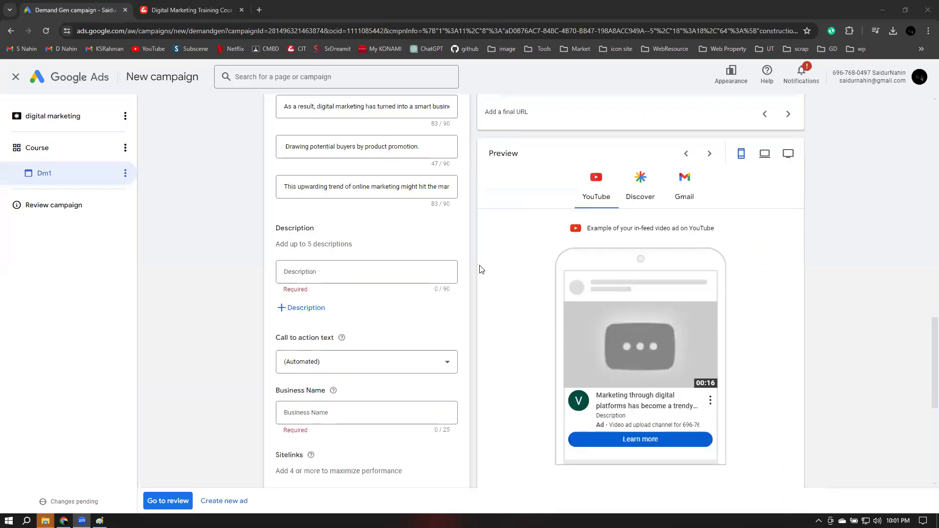
{"action": "left_click", "coordinate": [367, 277]}
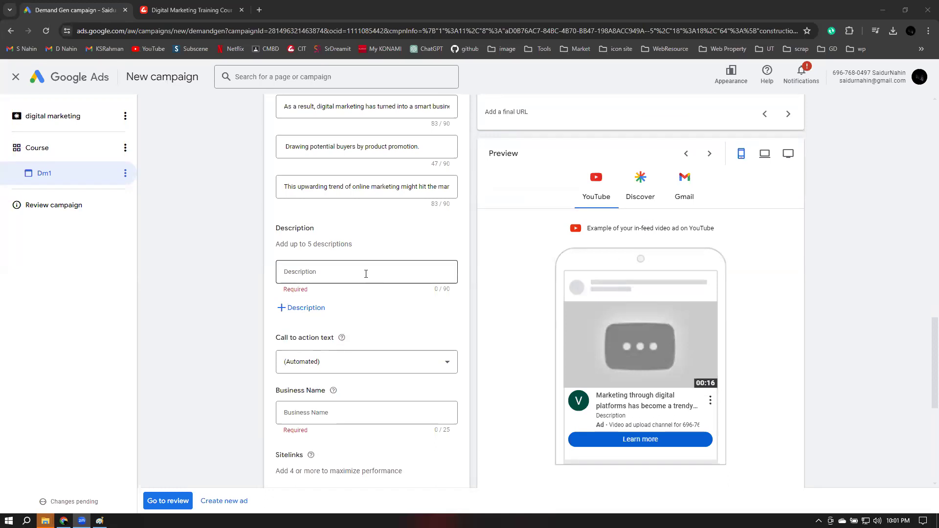
{"action": "left_click", "coordinate": [366, 274]}
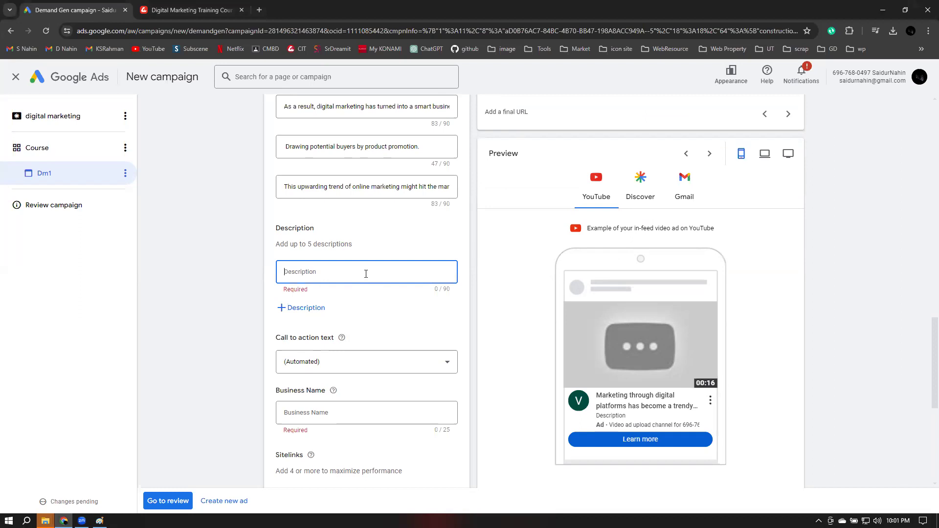
{"action": "scroll", "coordinate": [366, 274], "scroll_direction": "up", "scroll_amount": 3}
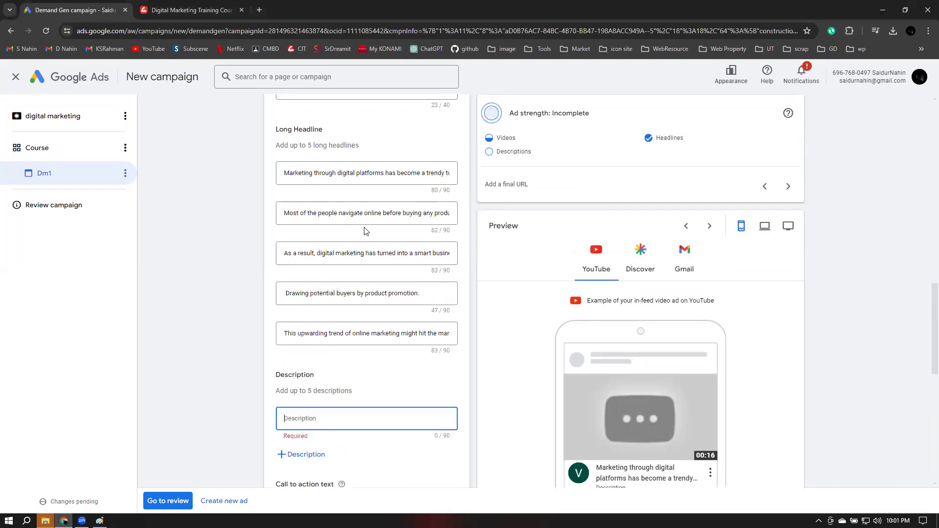
{"action": "scroll", "coordinate": [365, 233], "scroll_direction": "down", "scroll_amount": 4}
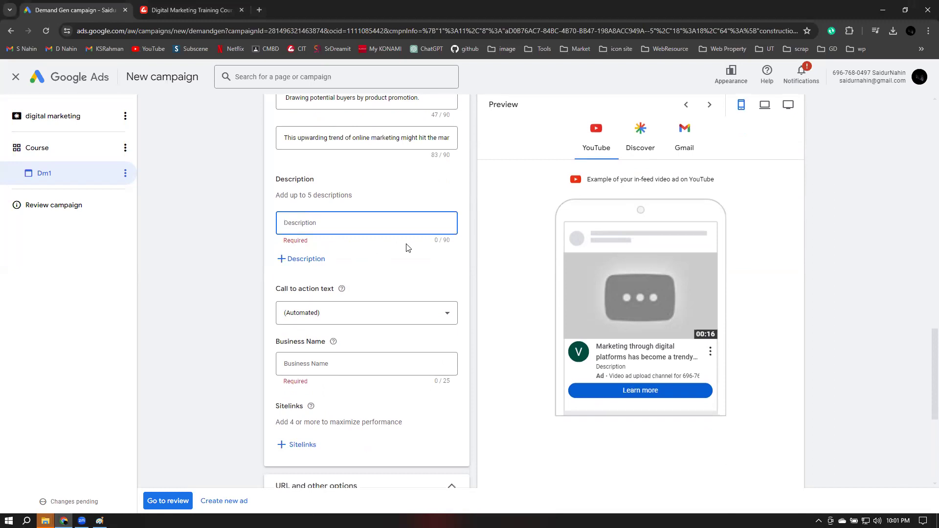
{"action": "scroll", "coordinate": [421, 248], "scroll_direction": "up", "scroll_amount": 1}
{"action": "scroll", "coordinate": [421, 249], "scroll_direction": "up", "scroll_amount": 2}
{"action": "scroll", "coordinate": [817, 457], "scroll_direction": "down", "scroll_amount": 3}
{"action": "scroll", "coordinate": [467, 337], "scroll_direction": "up", "scroll_amount": 5}
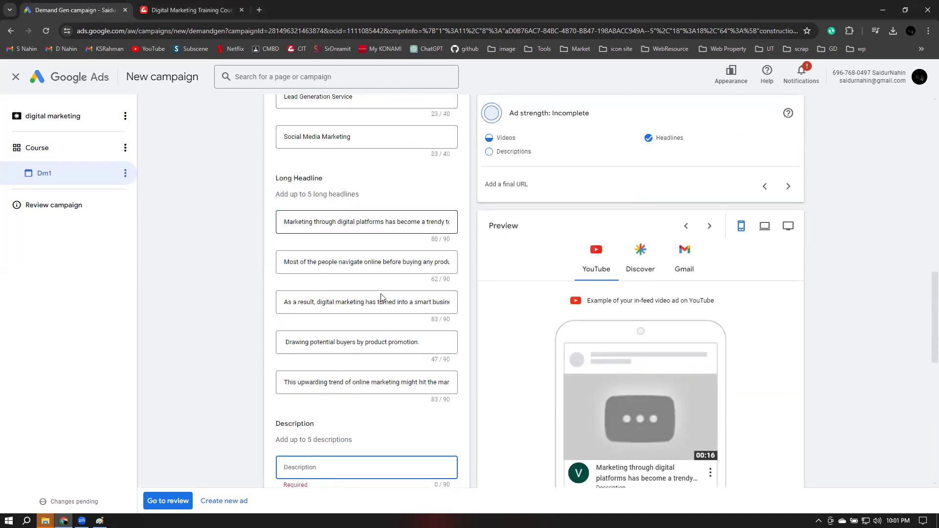
{"action": "scroll", "coordinate": [381, 297], "scroll_direction": "down", "scroll_amount": 3}
{"action": "scroll", "coordinate": [296, 250], "scroll_direction": "down", "scroll_amount": 2}
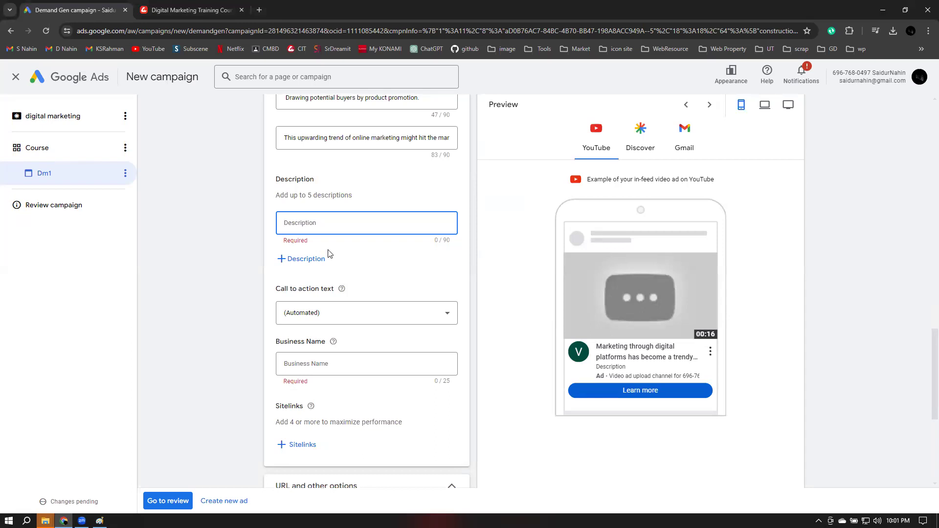
{"action": "key", "text": "ctrl+Tab"}
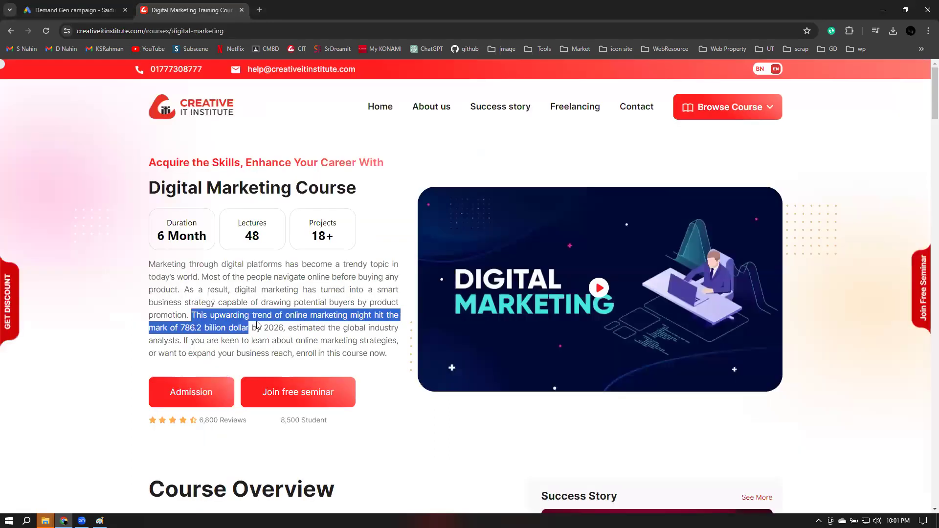
{"action": "left_click_drag", "start_coordinate": [184, 340], "coordinate": [387, 353]}
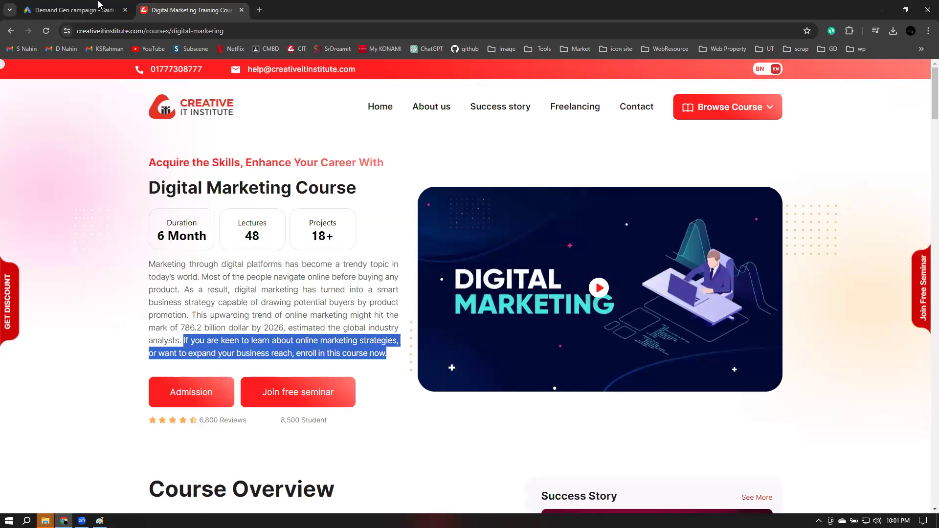
{"action": "left_click", "coordinate": [321, 221]}
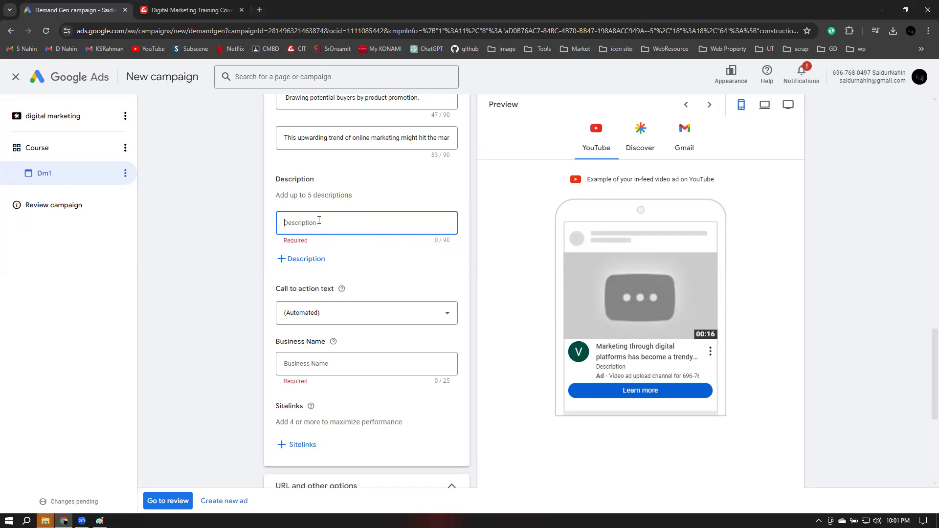
{"action": "type", "text": "If you are keen to learn about online marketing strategies, or want to expand your business reach, enroll in this course now."}
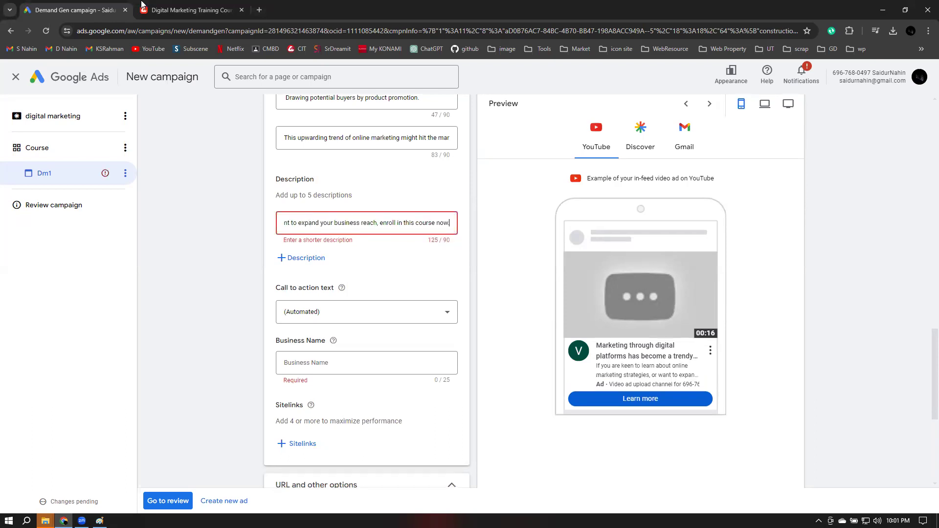
Replace the too-long description with 'If you are keen to learn about online marketing strategies,'
{"action": "key", "text": "ctrl+Tab"}
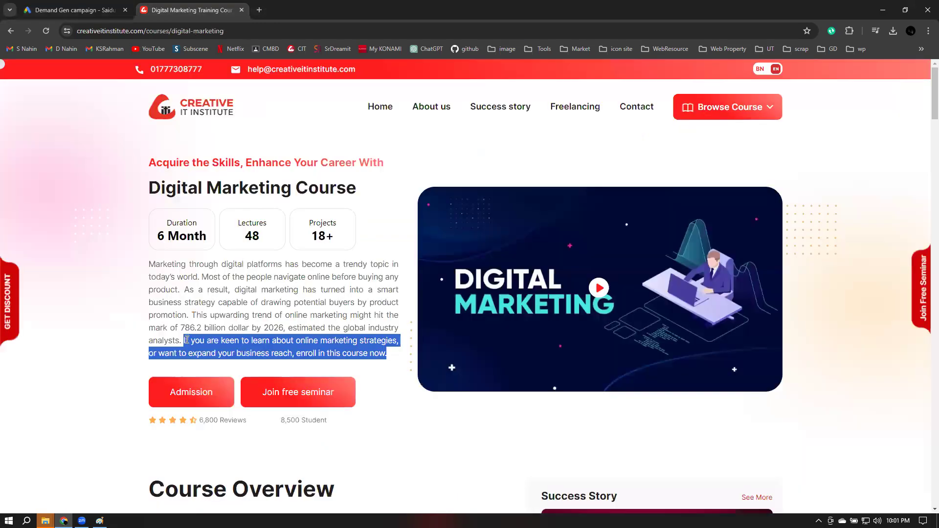
{"action": "left_click", "coordinate": [186, 339]}
{"action": "left_click_drag", "start_coordinate": [184, 340], "coordinate": [294, 341]}
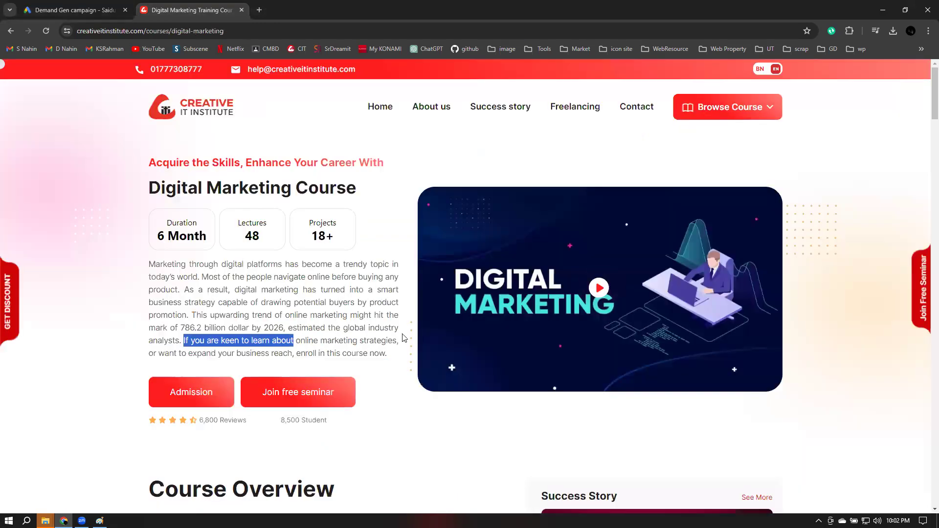
{"action": "left_click_drag", "start_coordinate": [404, 337], "coordinate": [402, 338]}
{"action": "key", "text": "ctrl+c"}
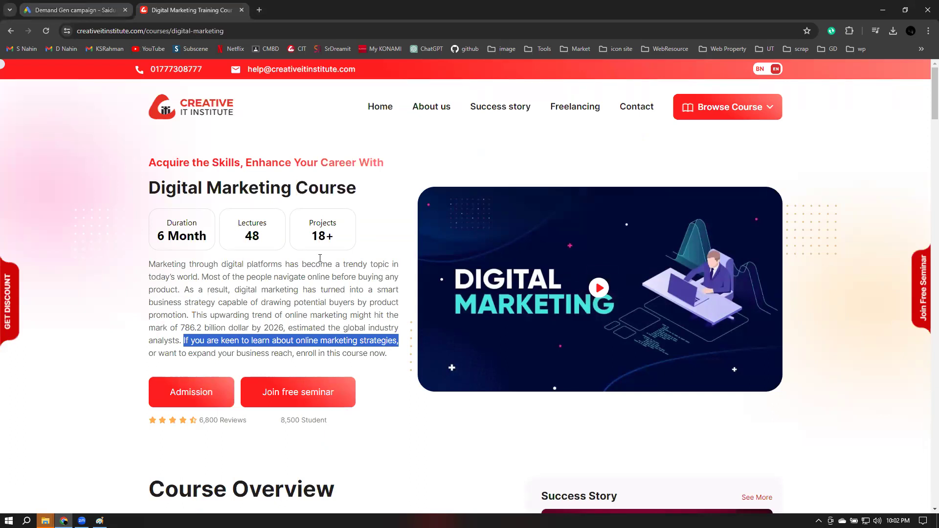
{"action": "key", "text": "ctrl+Tab"}
{"action": "key", "text": "ctrl+a"}
{"action": "key", "text": "ctrl+v"}
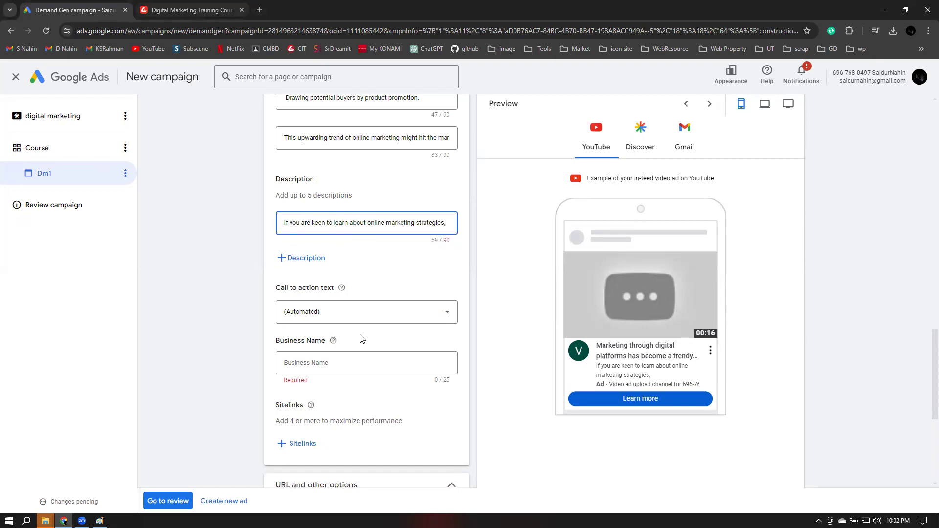
Add a second description with the rest of the enrolment sentence through 'now.'
{"action": "key", "text": "ctrl+Tab"}
{"action": "left_click_drag", "start_coordinate": [149, 353], "coordinate": [392, 354]}
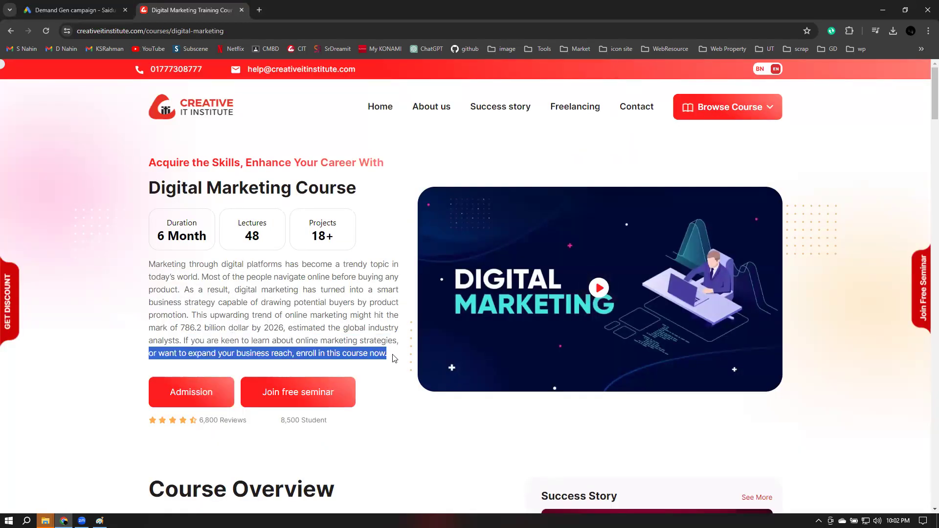
{"action": "left_click", "coordinate": [112, 4]}
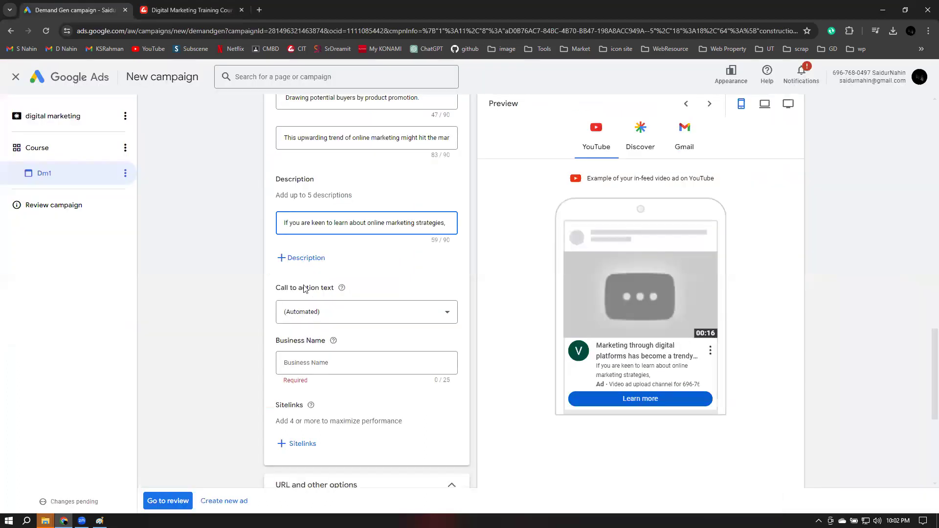
{"action": "left_click", "coordinate": [304, 260]}
{"action": "left_click", "coordinate": [303, 264]}
{"action": "type", "text": "You want to expand your business reach, enroll in this course now"}
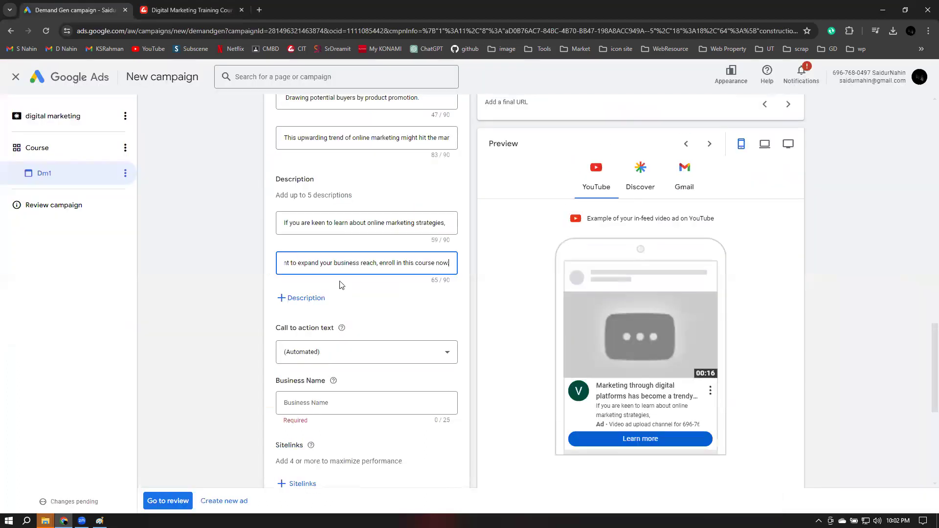
{"action": "left_click", "coordinate": [478, 308]}
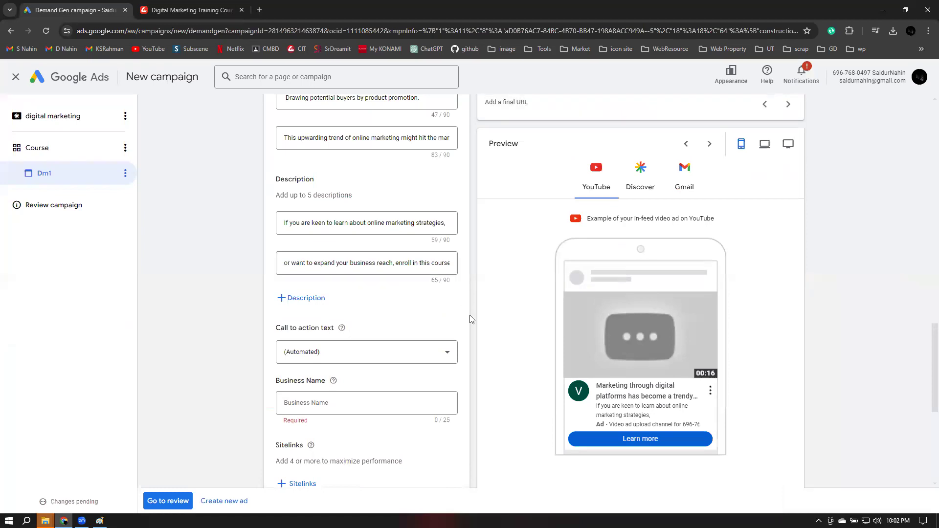
{"action": "scroll", "coordinate": [470, 316], "scroll_direction": "down", "scroll_amount": 1}
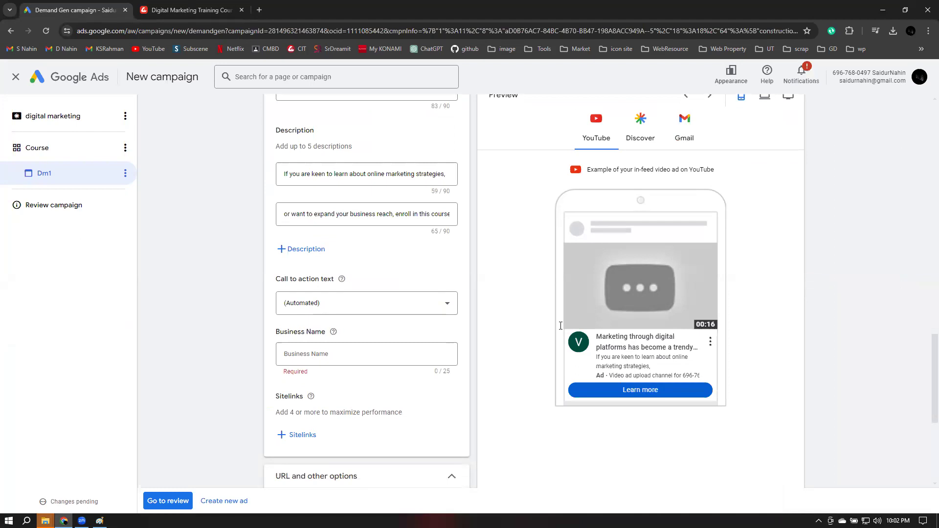
Set the call to action to 'Contact us' and the business name to 'LEAD IT Institute'
{"action": "left_click", "coordinate": [325, 306]}
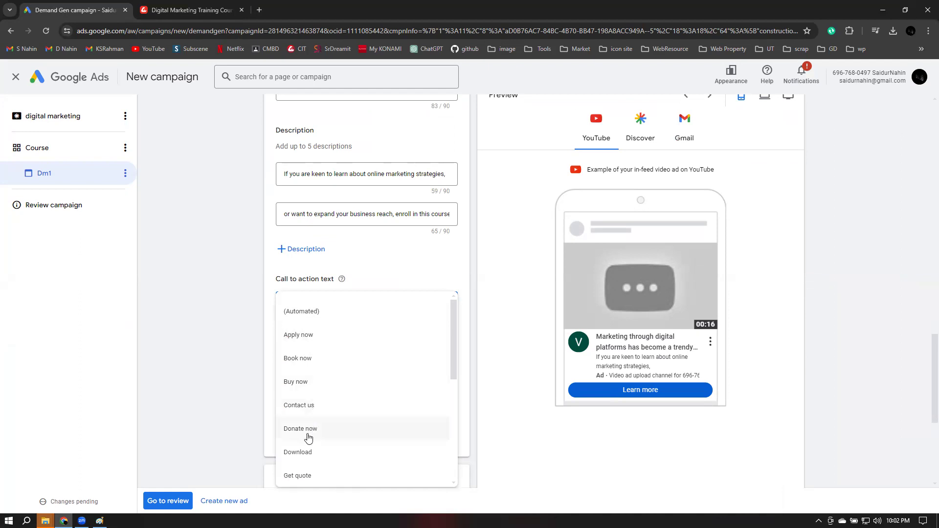
{"action": "left_click", "coordinate": [302, 407]}
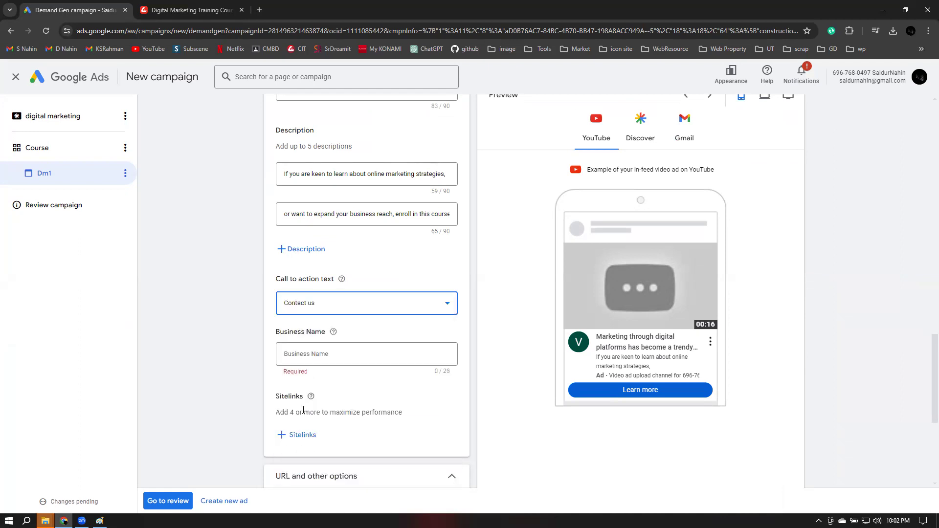
{"action": "left_click", "coordinate": [308, 356]}
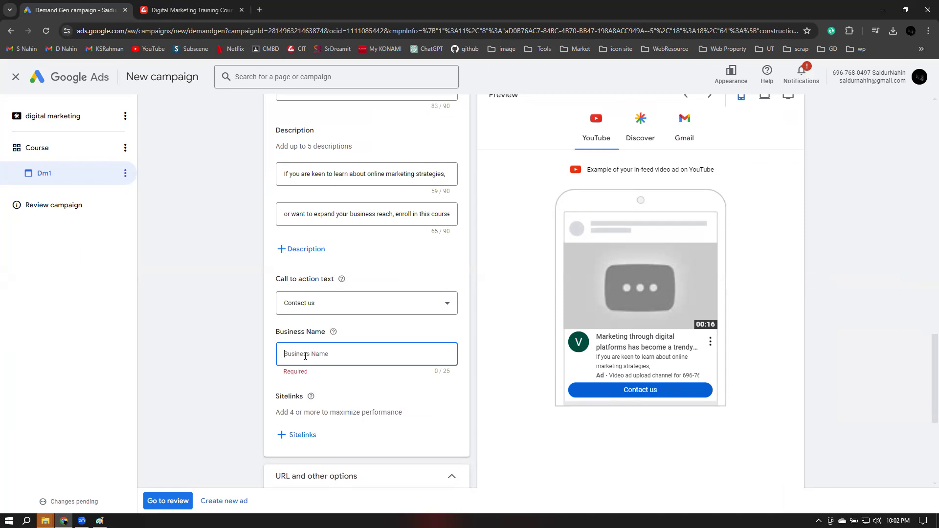
{"action": "type", "text": "LEAD I"}
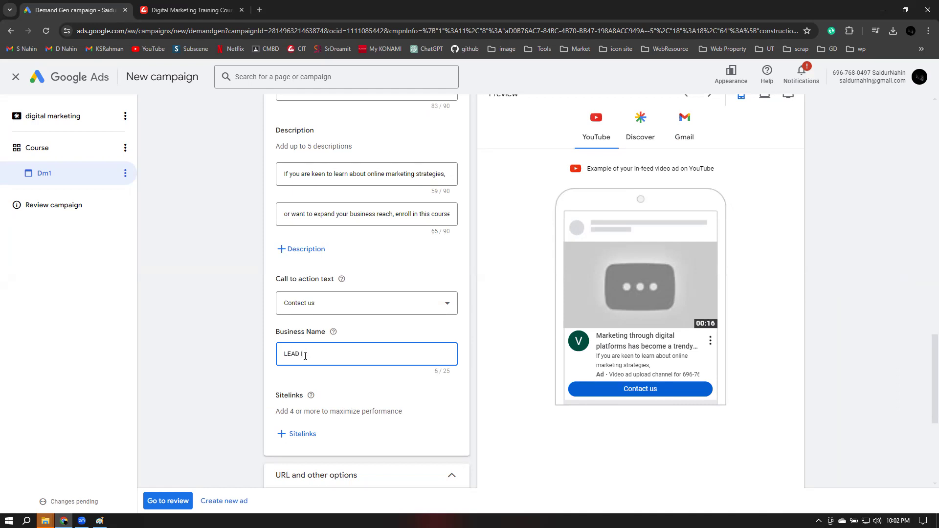
{"action": "type", "text": "T Institute"}
{"action": "left_click", "coordinate": [475, 363]}
{"action": "scroll", "coordinate": [476, 363], "scroll_direction": "down", "scroll_amount": 4}
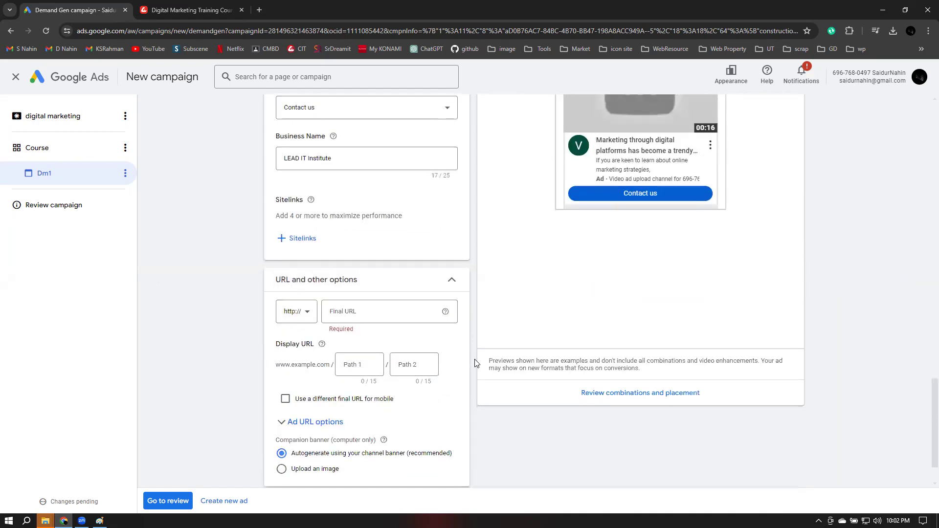
Apply sitelinks Digital Marketing Agency, Facebook Marketing, Digital Marketing and a second Facebook Marketing
{"action": "left_click", "coordinate": [302, 247]}
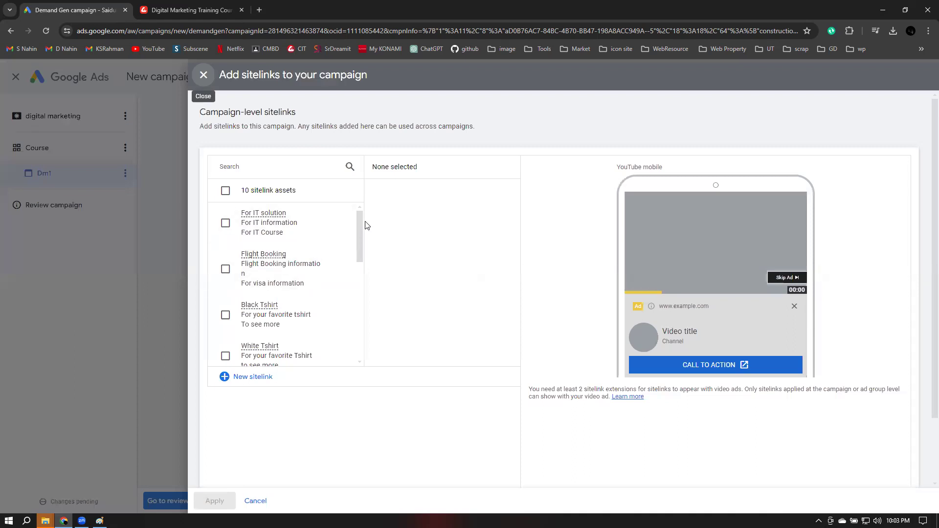
{"action": "left_click_drag", "start_coordinate": [363, 225], "coordinate": [362, 274]}
{"action": "left_click", "coordinate": [224, 237]}
{"action": "left_click", "coordinate": [226, 281]}
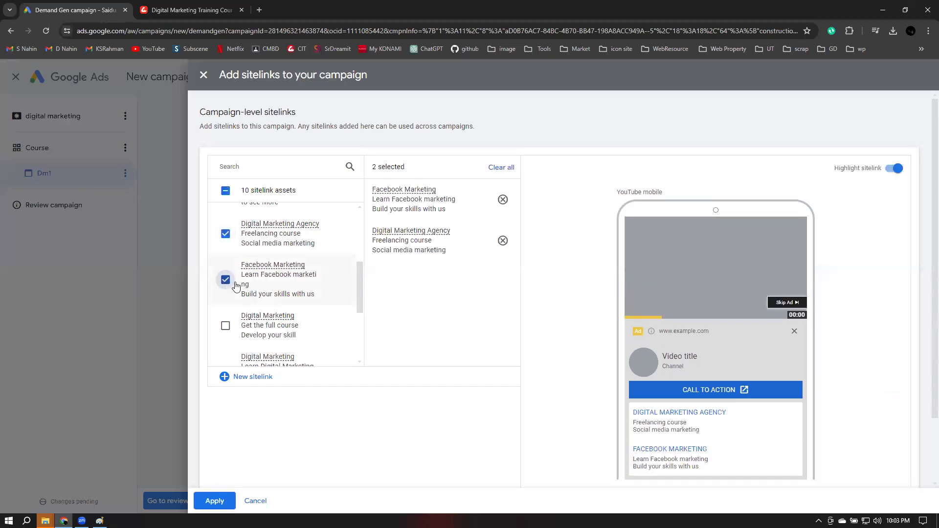
{"action": "left_click", "coordinate": [225, 325]}
{"action": "scroll", "coordinate": [225, 329], "scroll_direction": "down", "scroll_amount": 2}
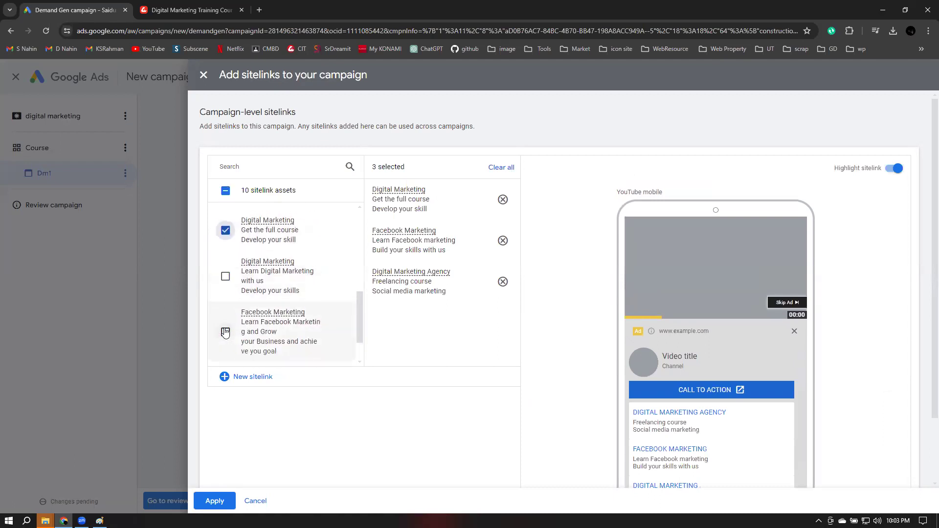
{"action": "left_click", "coordinate": [225, 331]}
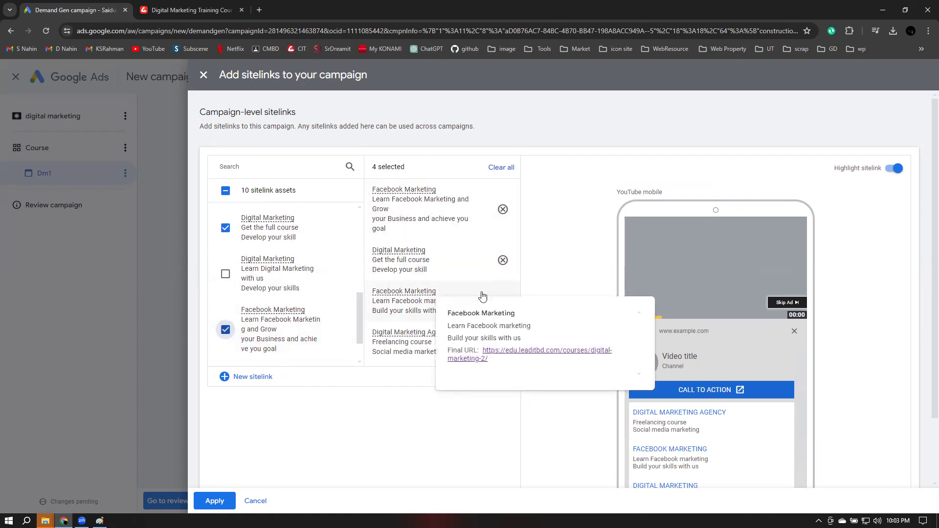
{"action": "left_click", "coordinate": [213, 501]}
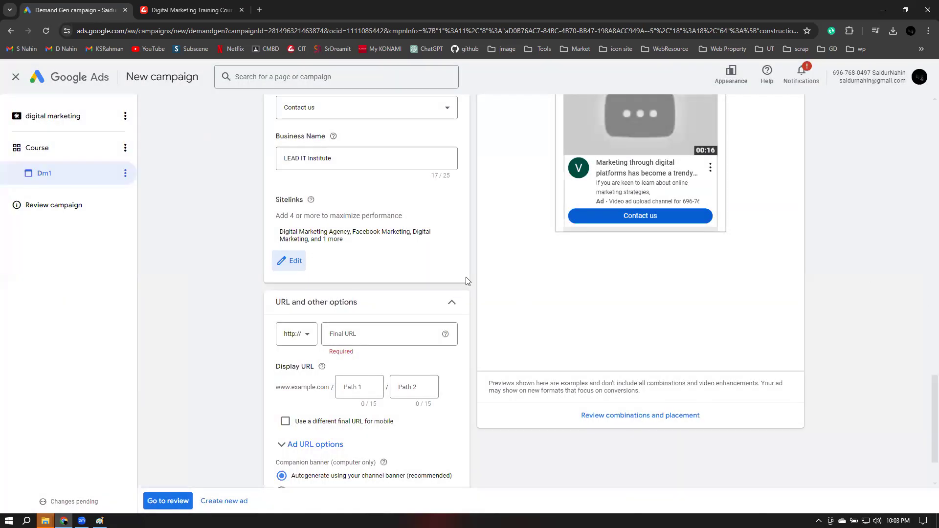
{"action": "left_click", "coordinate": [328, 343]}
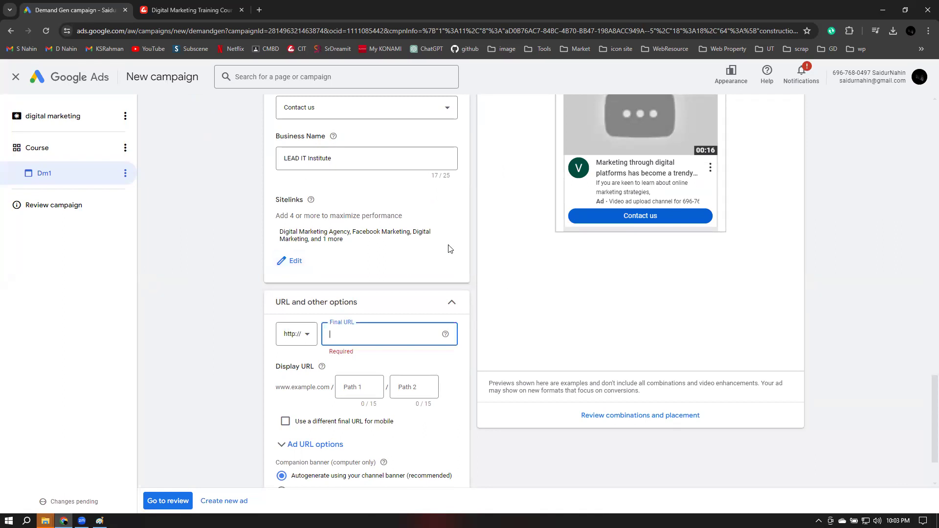
{"action": "type", "text": "www"}
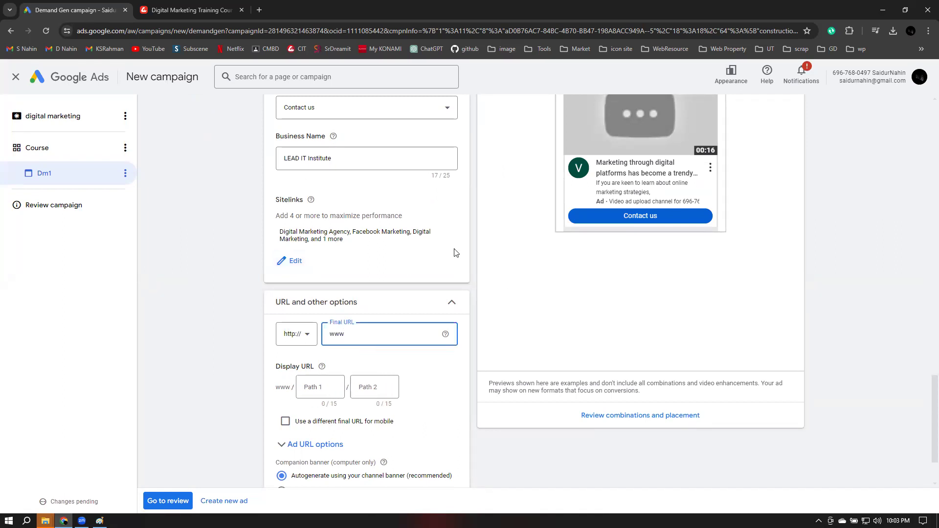
{"action": "type", "text": ".ed"}
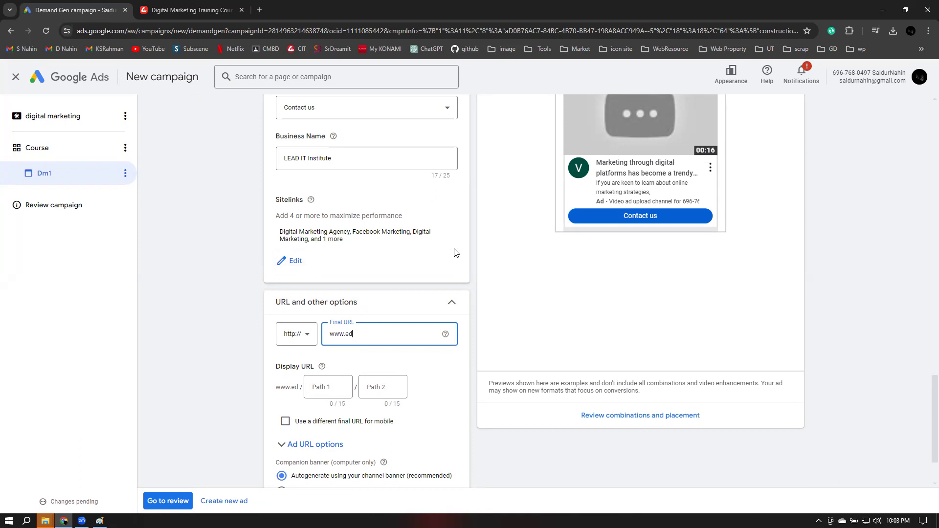
{"action": "type", "text": "u.lead"}
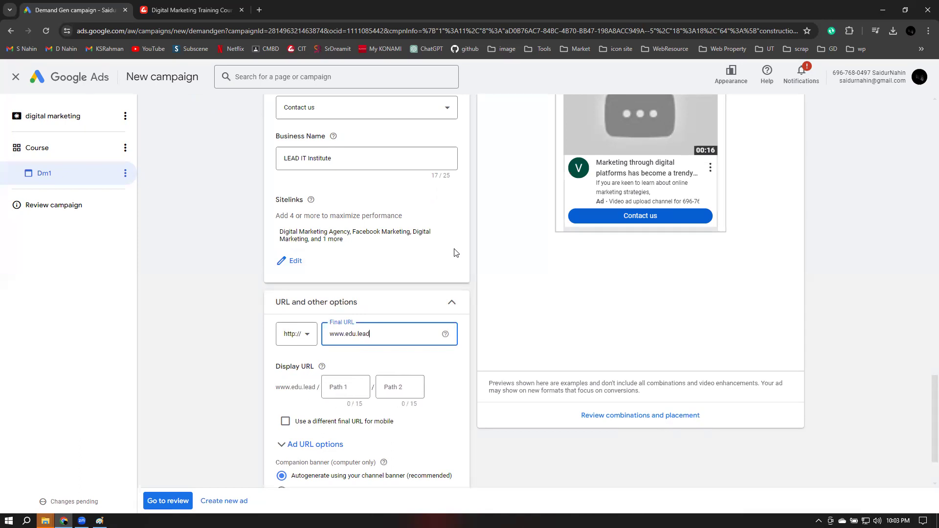
{"action": "type", "text": "itbd.com"}
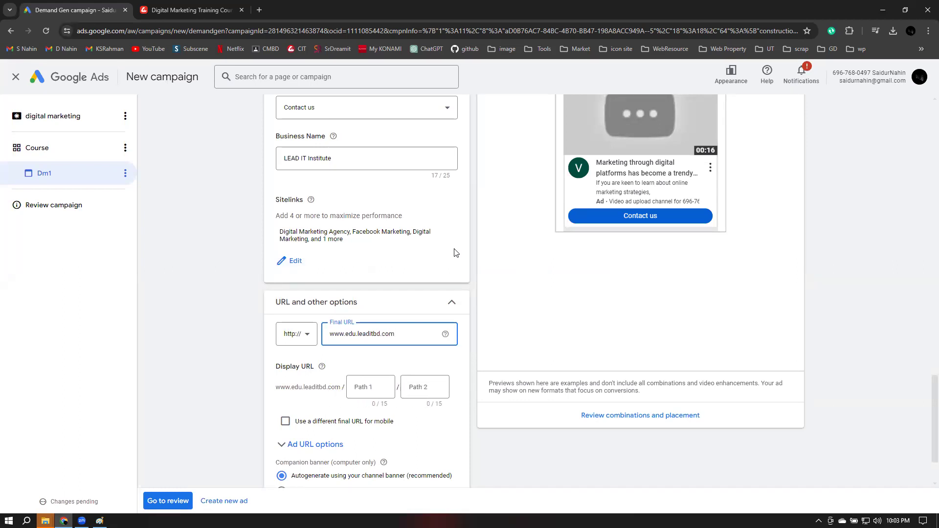
{"action": "left_click", "coordinate": [368, 390]}
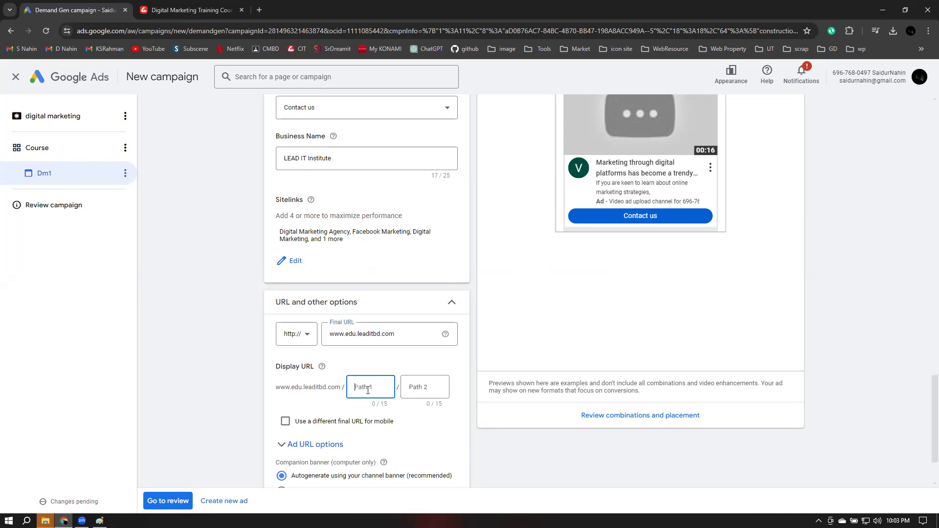
{"action": "type", "text": "course"}
{"action": "left_click", "coordinate": [417, 387]}
{"action": "type", "text": "Dm"}
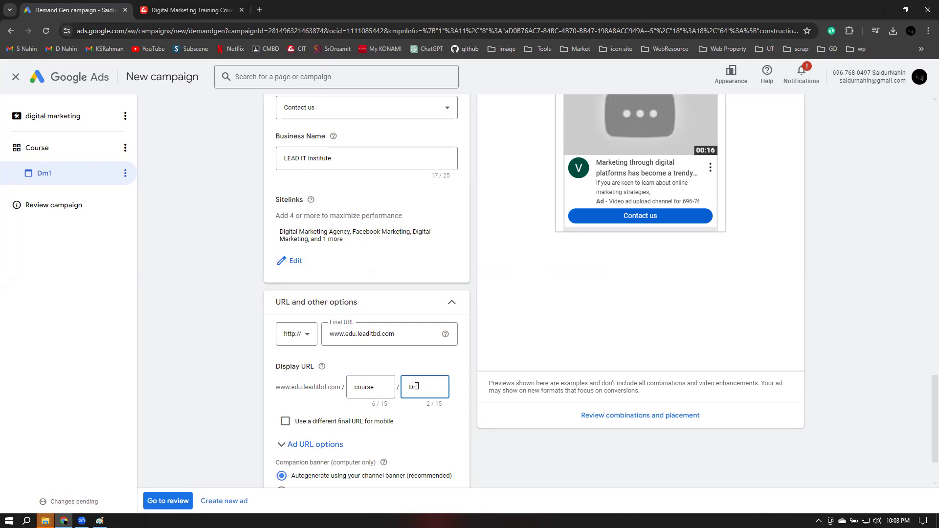
{"action": "type", "text": "arketing"}
Enable a separate mobile final URL and set the companion banner to an uploaded image
{"action": "key", "text": "Tab"}
{"action": "key", "text": "space"}
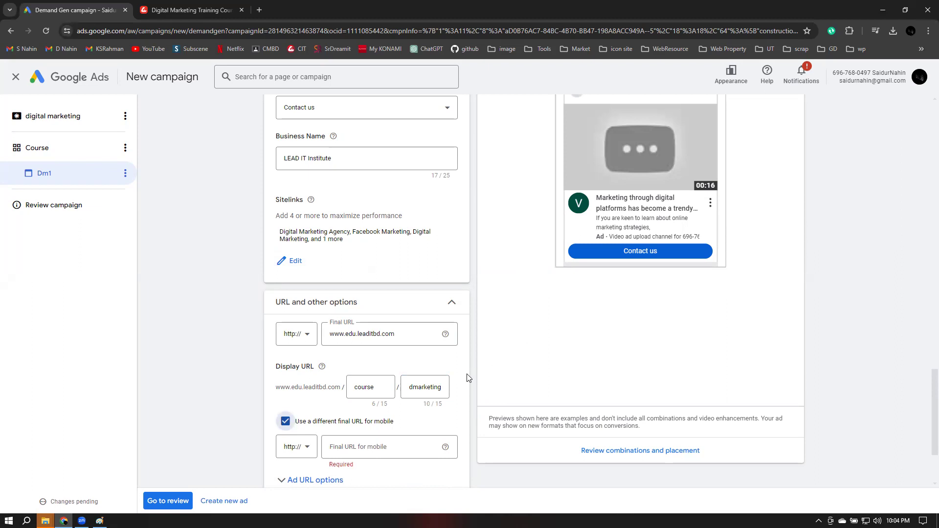
{"action": "scroll", "coordinate": [456, 381], "scroll_direction": "down", "scroll_amount": 3}
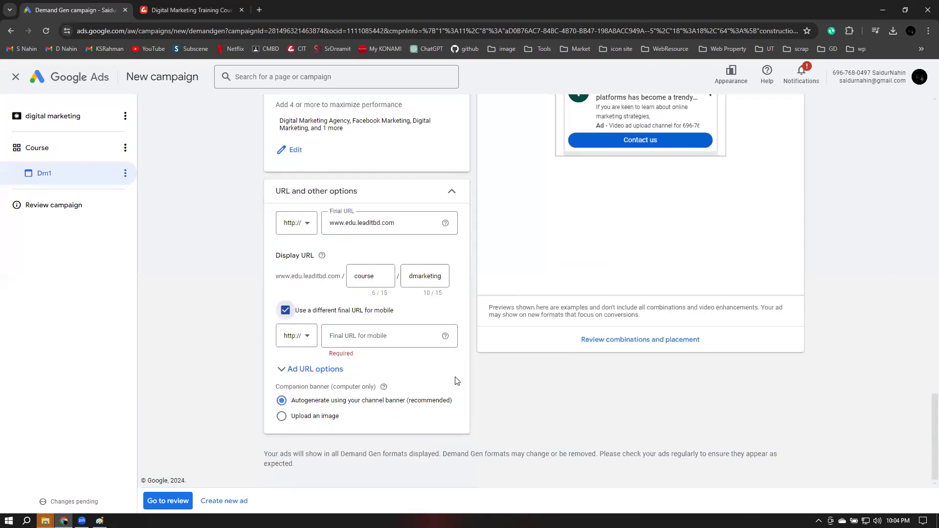
{"action": "left_click", "coordinate": [281, 416]}
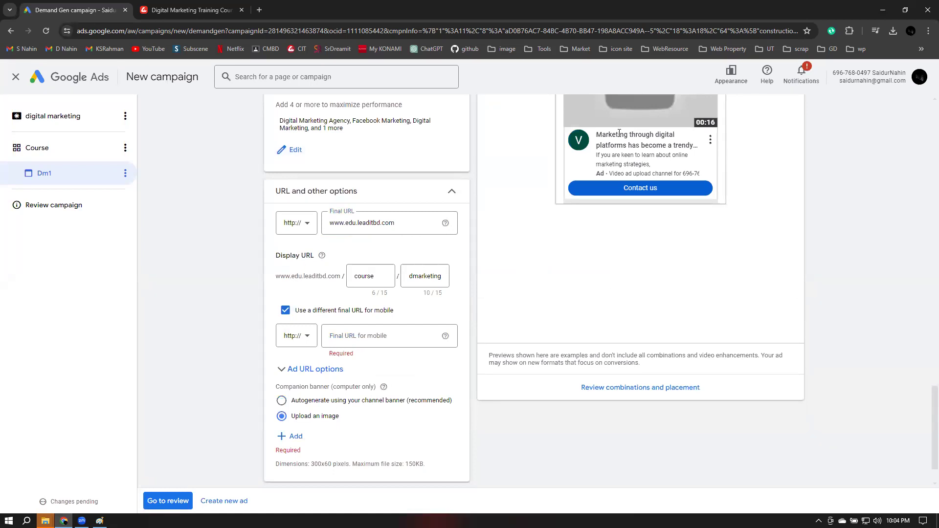
{"action": "scroll", "coordinate": [489, 416], "scroll_direction": "up", "scroll_amount": 2}
{"action": "scroll", "coordinate": [480, 431], "scroll_direction": "down", "scroll_amount": 3}
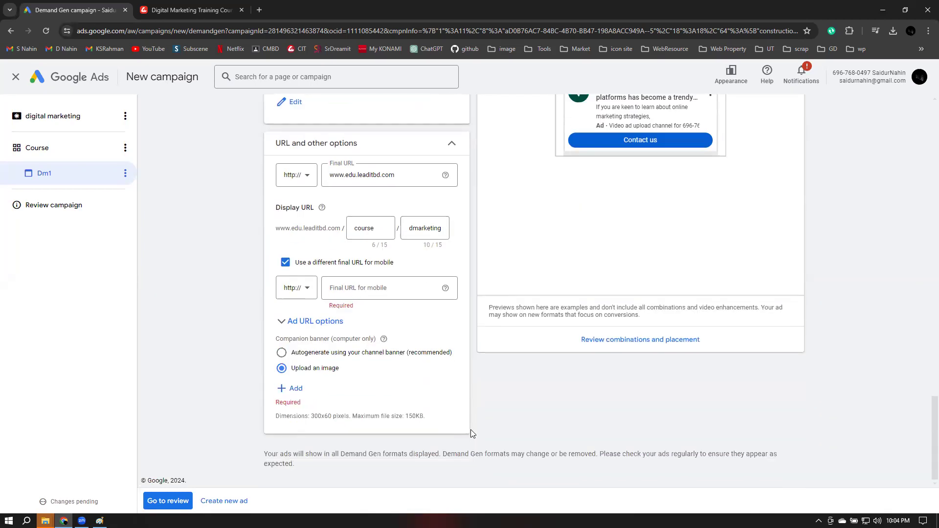
{"action": "left_click", "coordinate": [288, 388]}
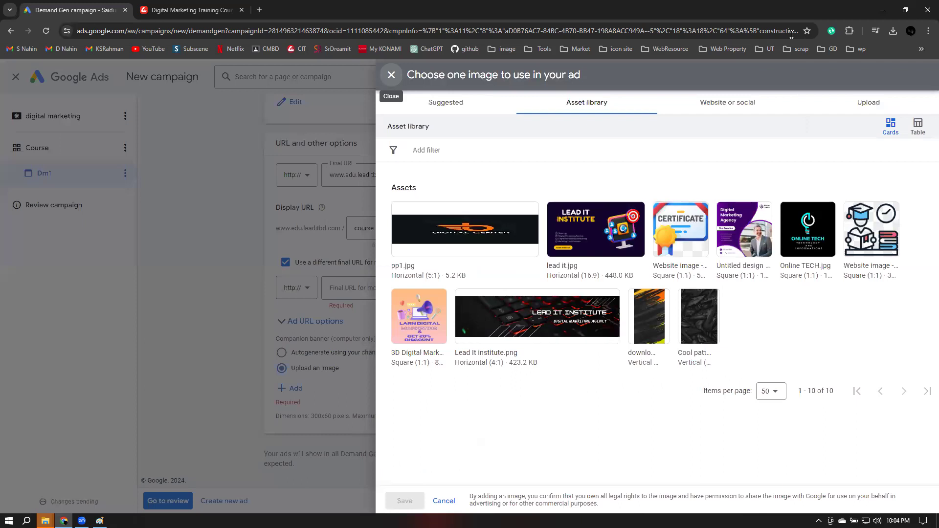
Open a fresh blank browser tab
{"action": "left_click", "coordinate": [259, 10]}
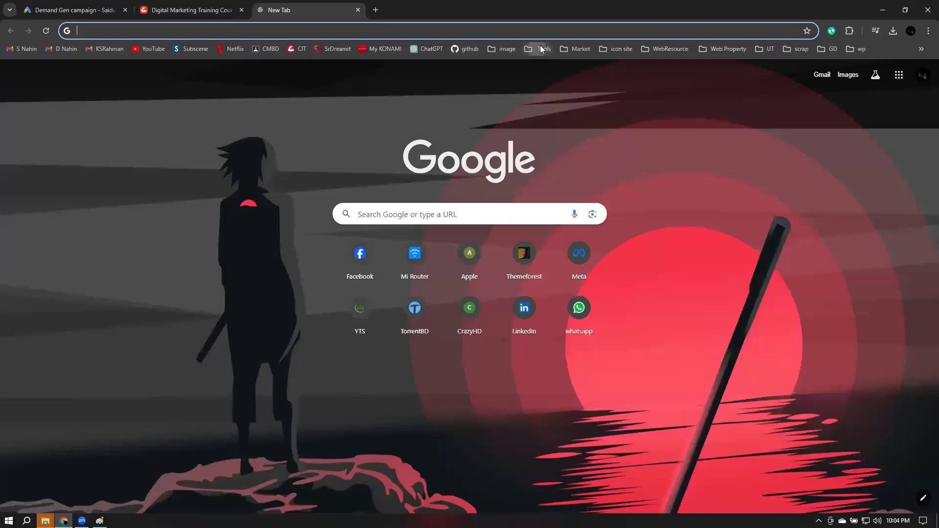
Go to Canva from the Tools bookmarks and create a 300 × 60 px custom design
{"action": "left_click", "coordinate": [539, 49]}
{"action": "left_click", "coordinate": [553, 85]}
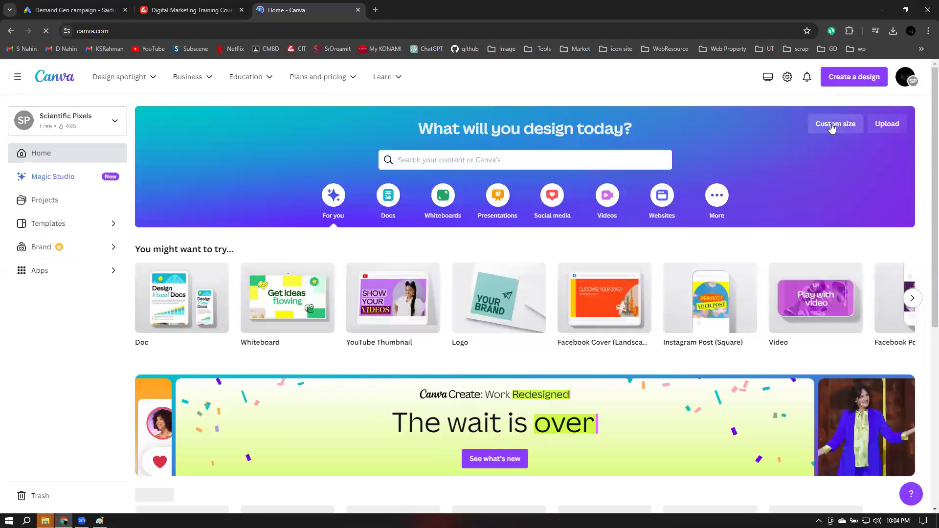
{"action": "left_click", "coordinate": [832, 126]}
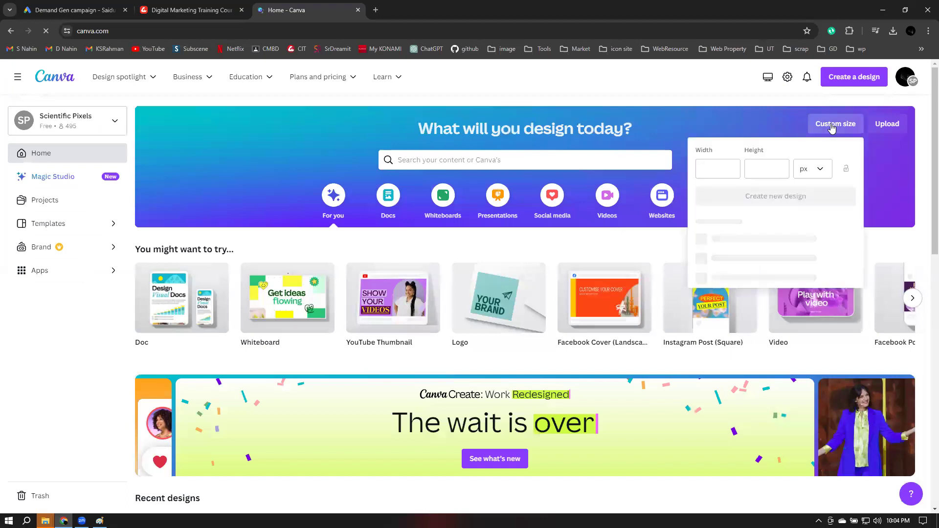
{"action": "left_click", "coordinate": [731, 172]}
{"action": "type", "text": "300"}
{"action": "key", "text": "Tab"}
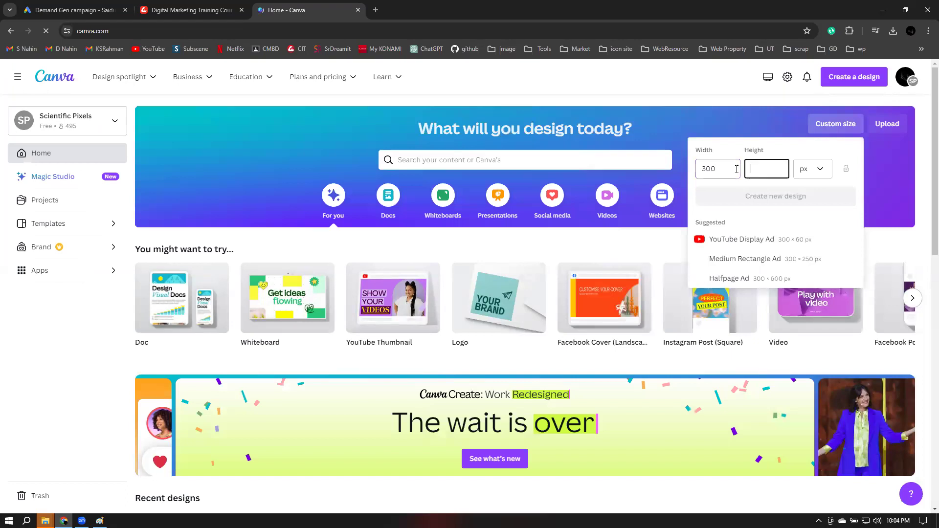
{"action": "type", "text": "60"}
{"action": "key", "text": "Return"}
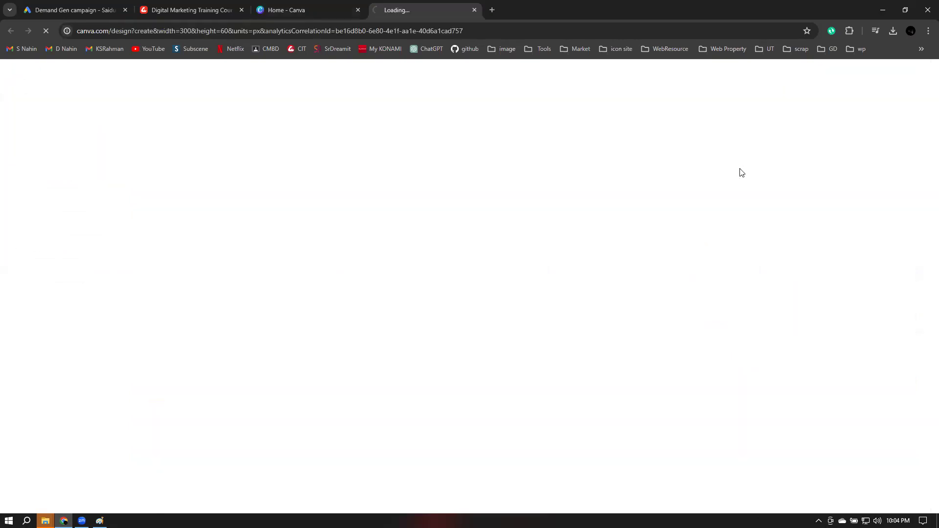
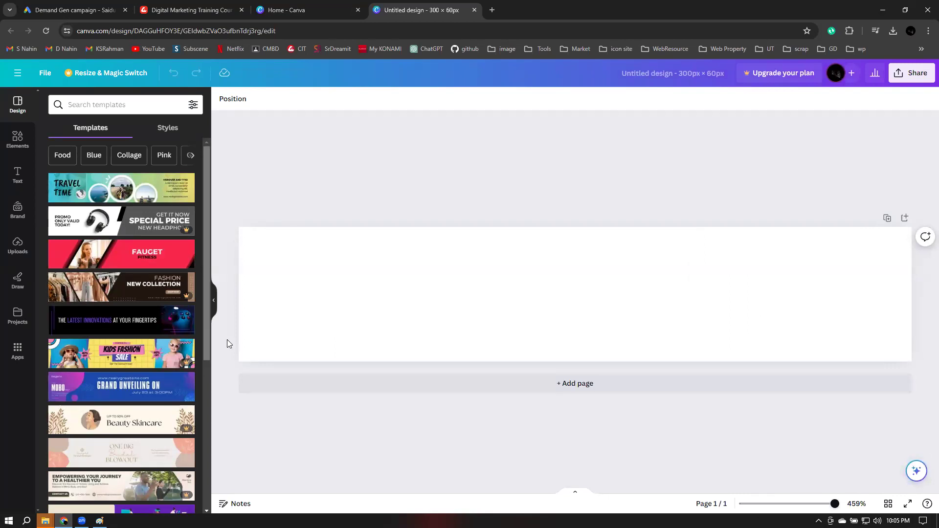
Apply the Beige and Violet 'TECH STUDENTS' banner template to the 300 × 60 px design
{"action": "scroll", "coordinate": [201, 334], "scroll_direction": "down", "scroll_amount": 3}
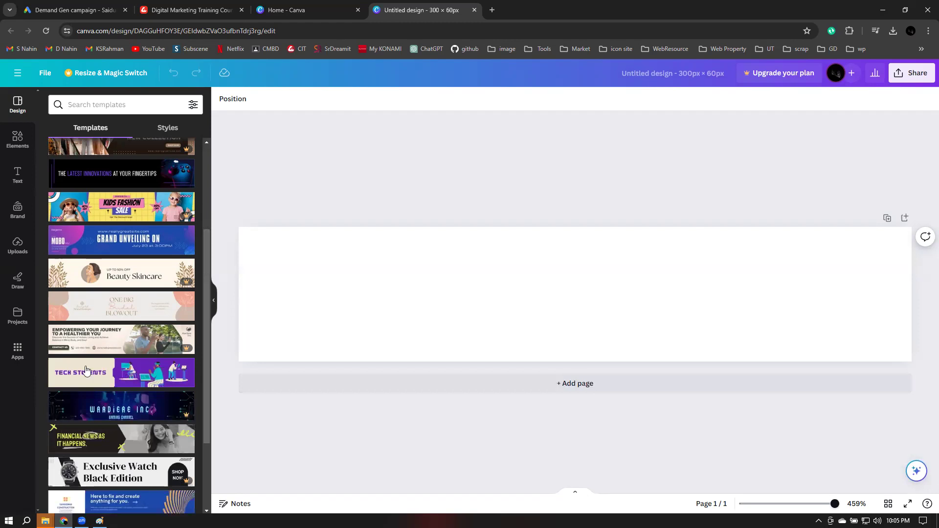
{"action": "left_click", "coordinate": [73, 374]}
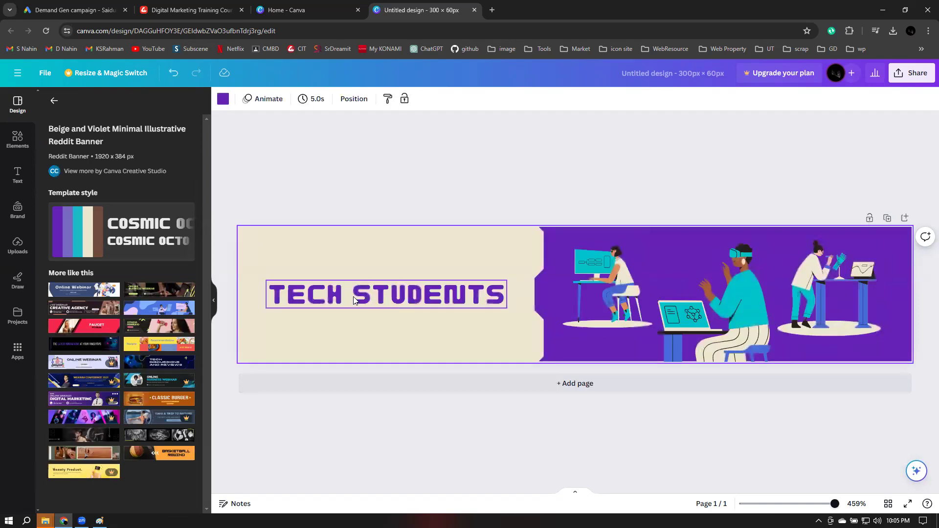
{"action": "left_click", "coordinate": [368, 298]}
Replace the headline text with 'LEAD IT INSTITUTE' and set it to font size 7
{"action": "double_click", "coordinate": [365, 296]}
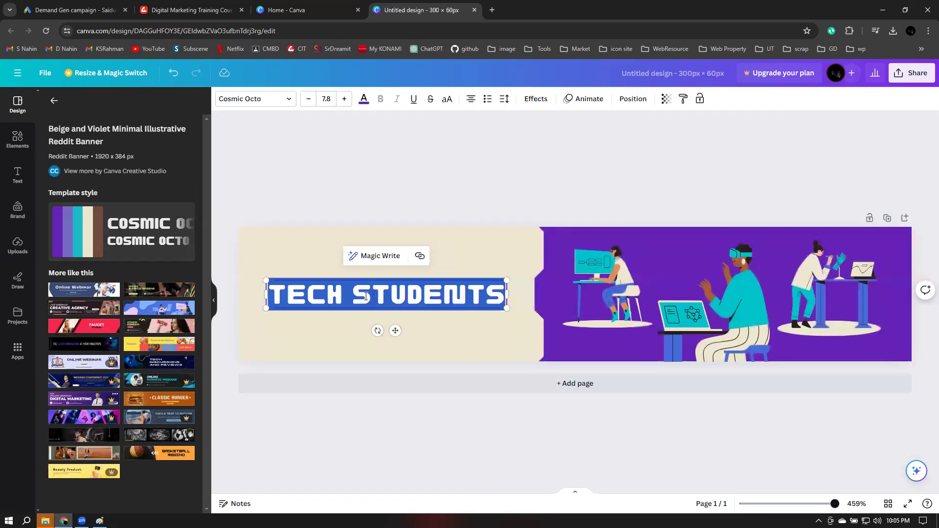
{"action": "type", "text": "LEAD "}
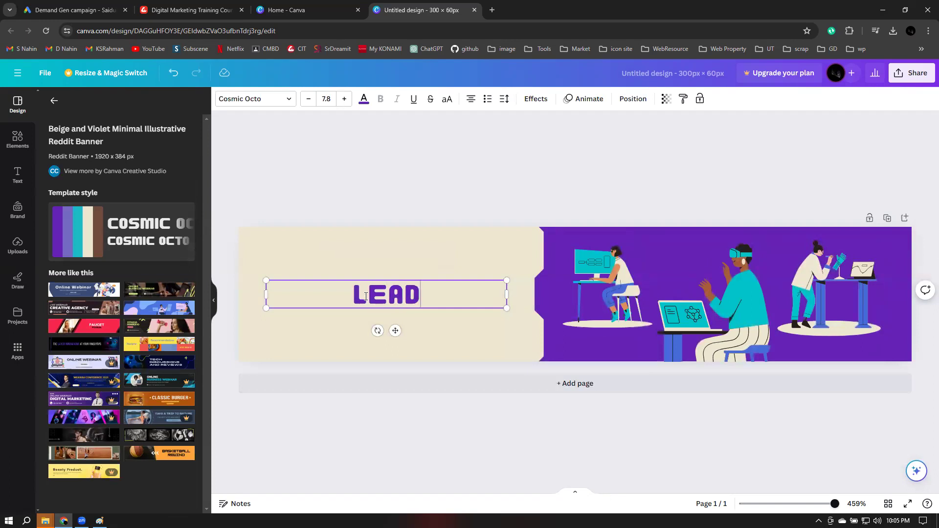
{"action": "type", "text": "IT "}
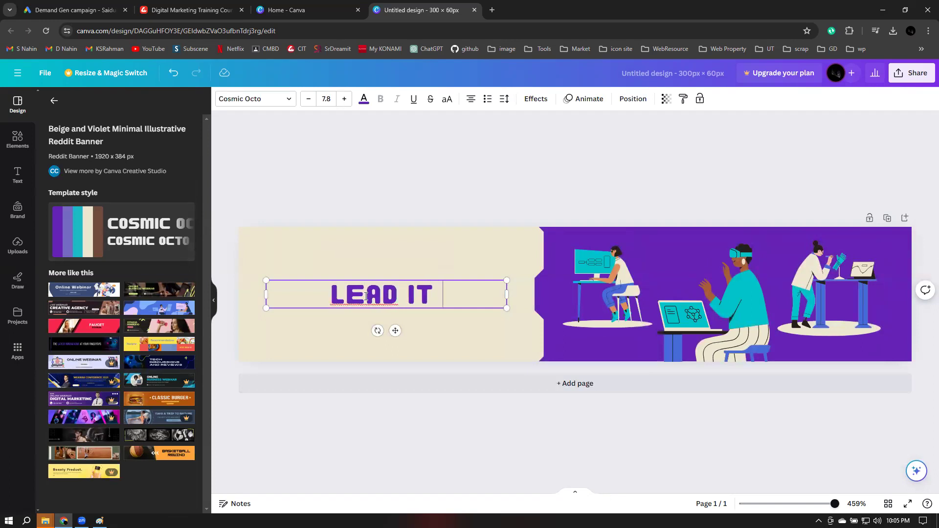
{"action": "type", "text": "INSTITUTE"}
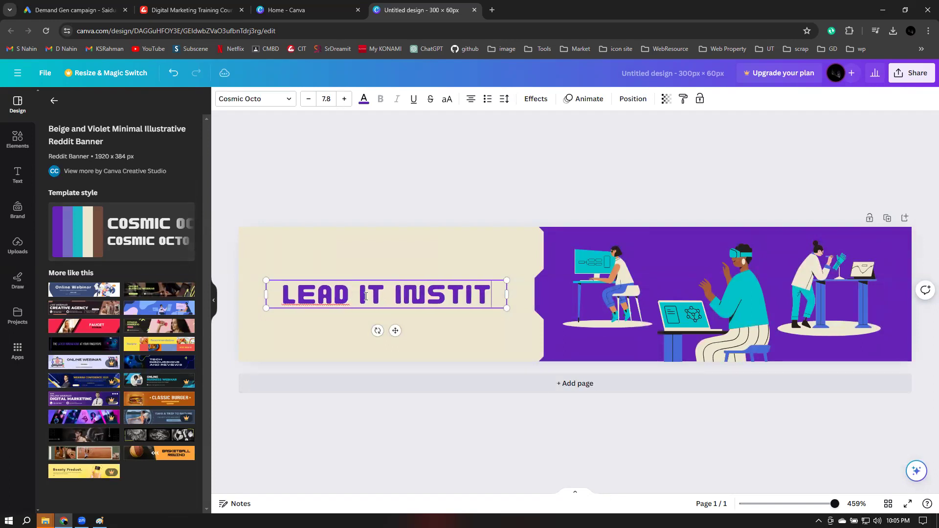
{"action": "left_click", "coordinate": [328, 99]}
{"action": "type", "text": "7"}
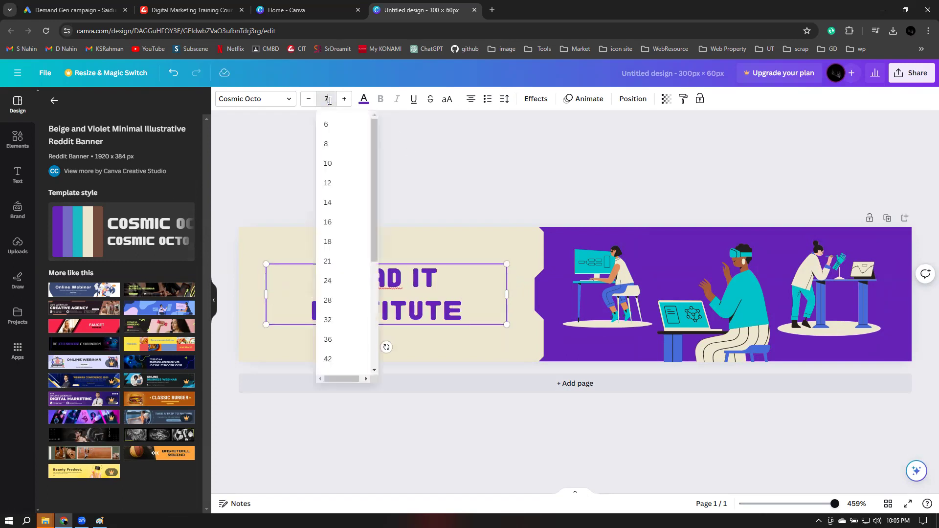
{"action": "key", "text": "Return"}
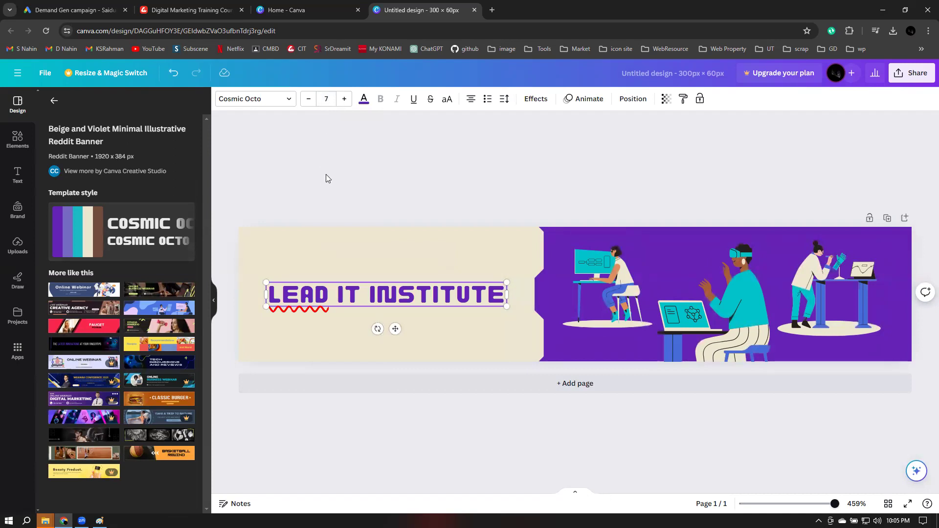
{"action": "left_click", "coordinate": [721, 178]}
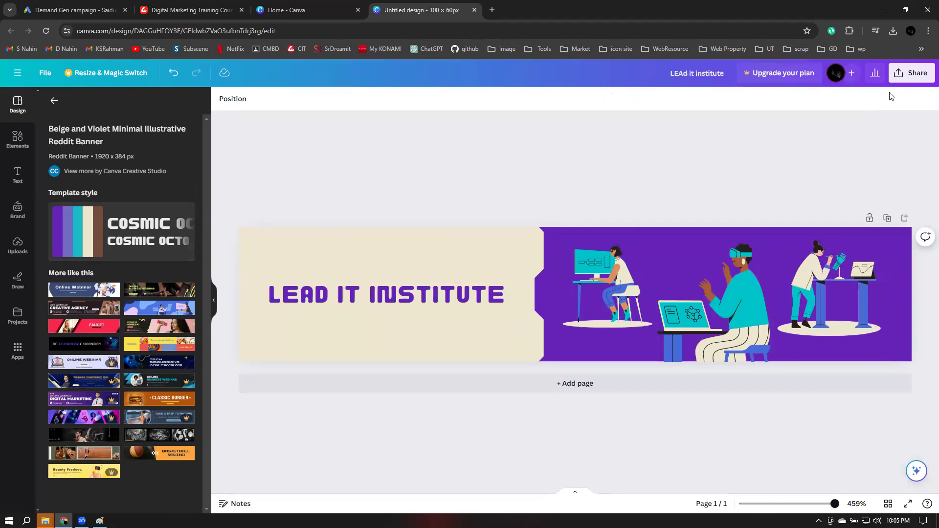
Download the banner as JPG 'LEAd it institute.jpg' into Downloads, then return to Google Ads
{"action": "left_click", "coordinate": [915, 73]}
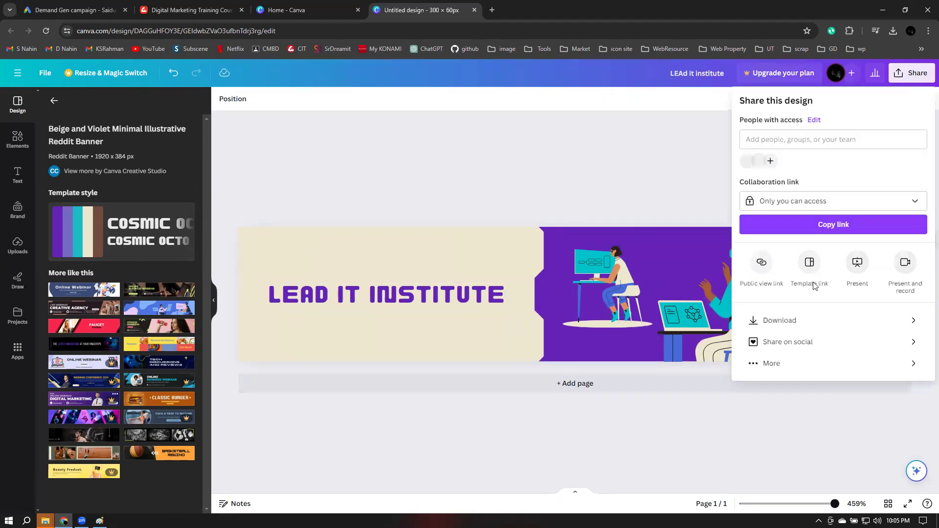
{"action": "left_click", "coordinate": [790, 320]}
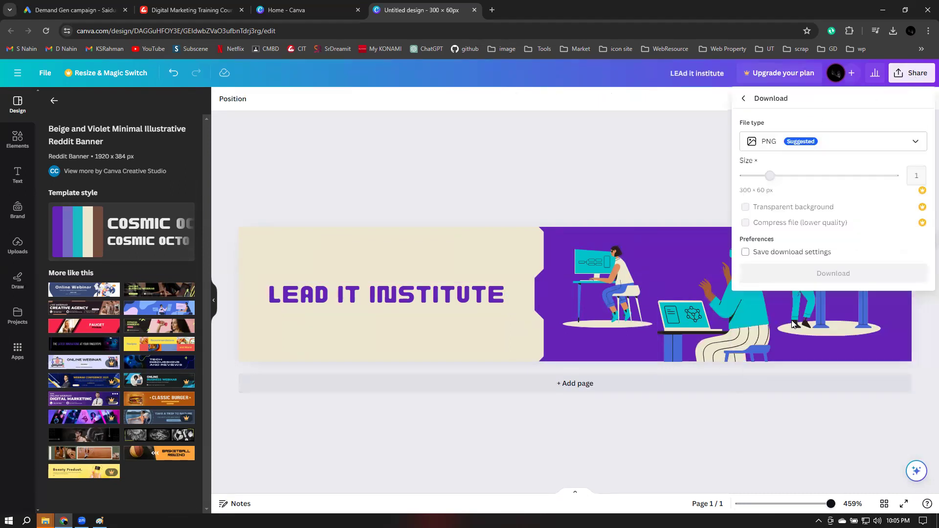
{"action": "left_click", "coordinate": [805, 142]}
{"action": "left_click", "coordinate": [778, 174]}
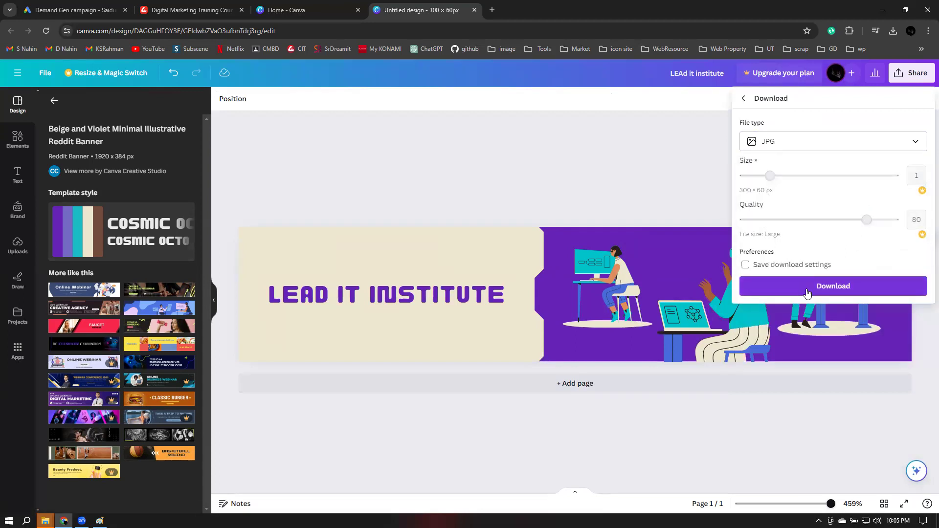
{"action": "left_click", "coordinate": [807, 288]}
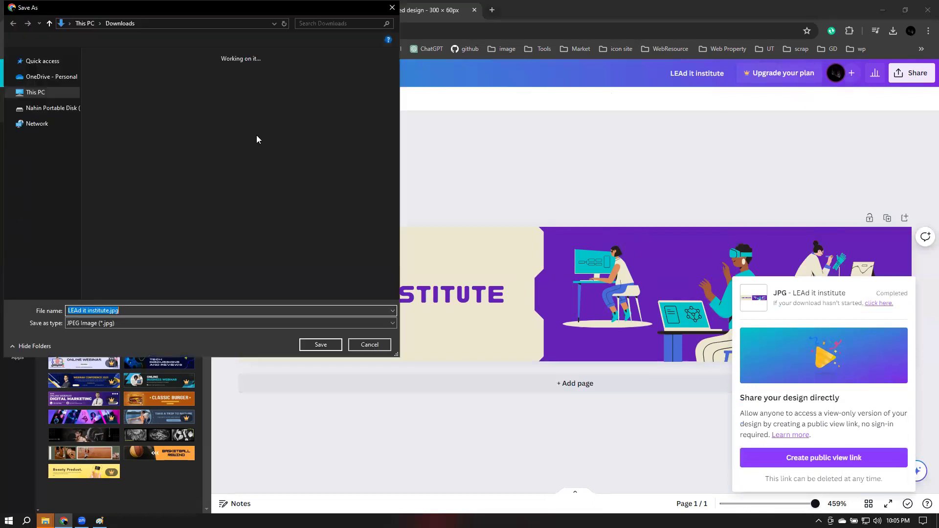
{"action": "left_click", "coordinate": [320, 345]}
{"action": "left_click", "coordinate": [73, 11]}
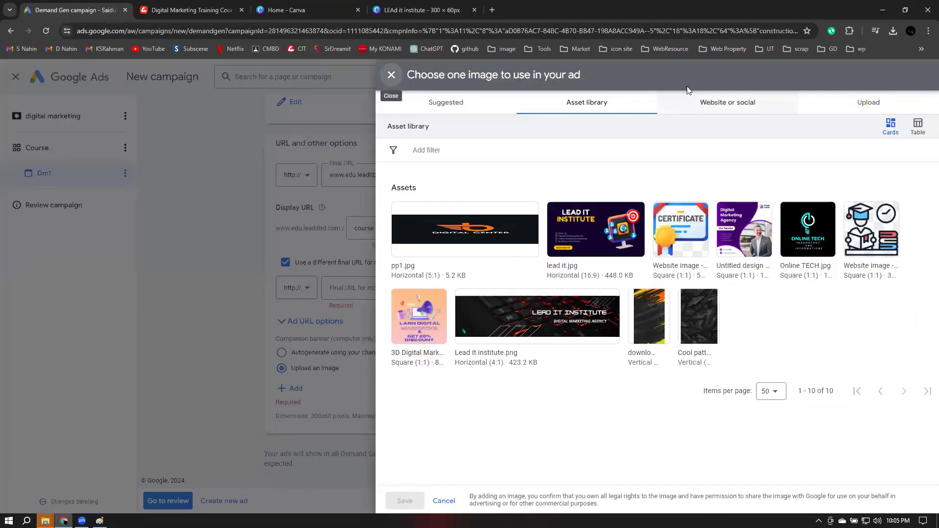
Upload 'LEAd it institute.jpg' from the computer and save it as the companion banner
{"action": "left_click", "coordinate": [847, 107]}
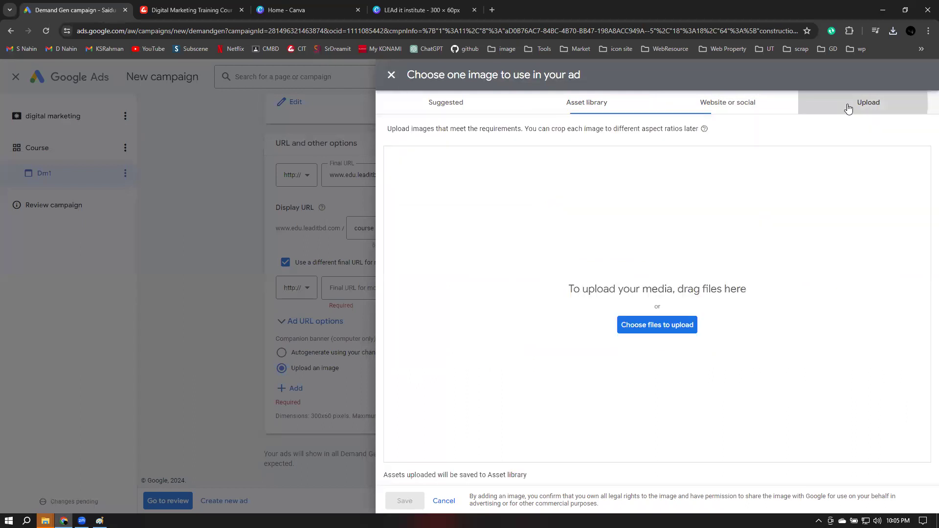
{"action": "left_click", "coordinate": [652, 324]}
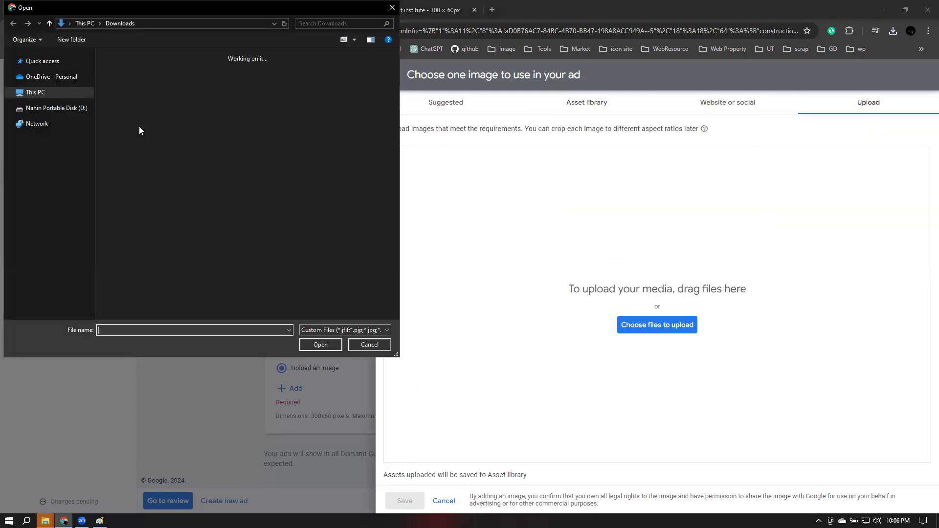
{"action": "left_click", "coordinate": [129, 119]}
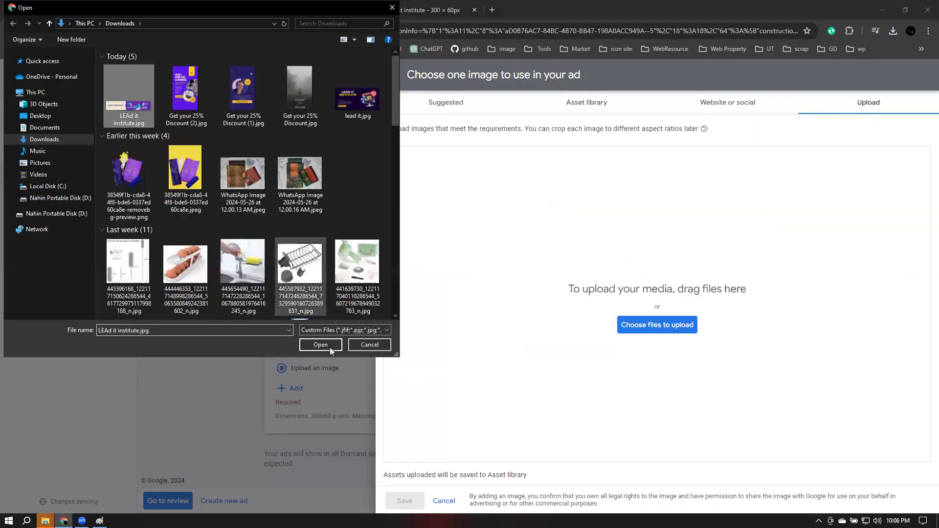
{"action": "left_click", "coordinate": [330, 347]}
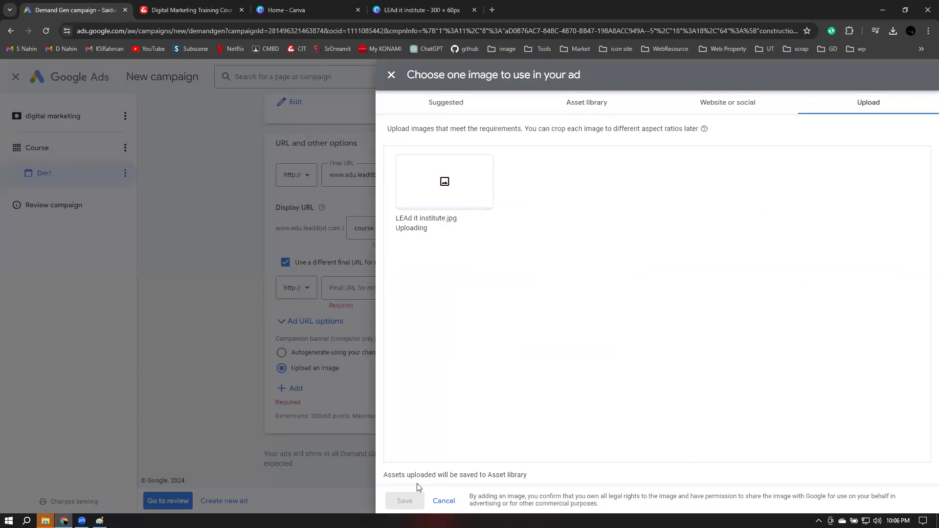
{"action": "left_click", "coordinate": [410, 501]}
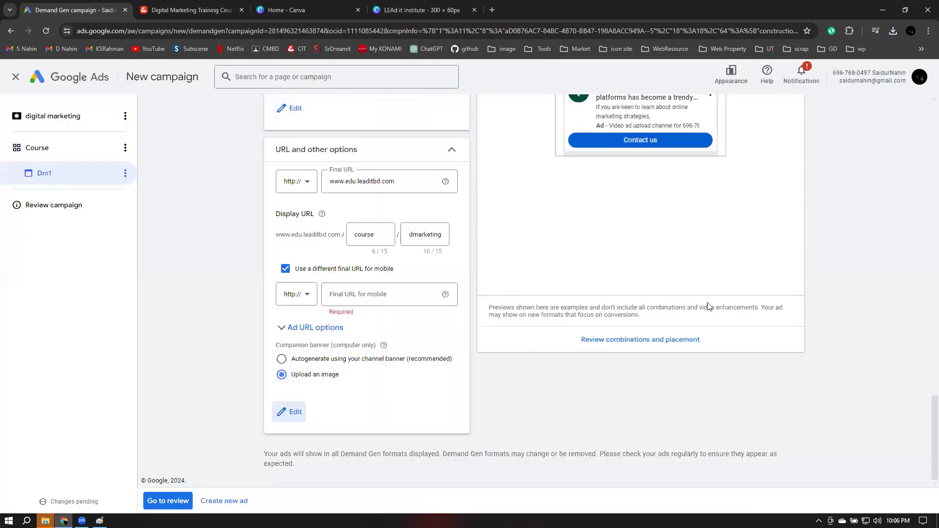
{"action": "scroll", "coordinate": [642, 142], "scroll_direction": "up", "scroll_amount": 5}
{"action": "left_click", "coordinate": [643, 143]}
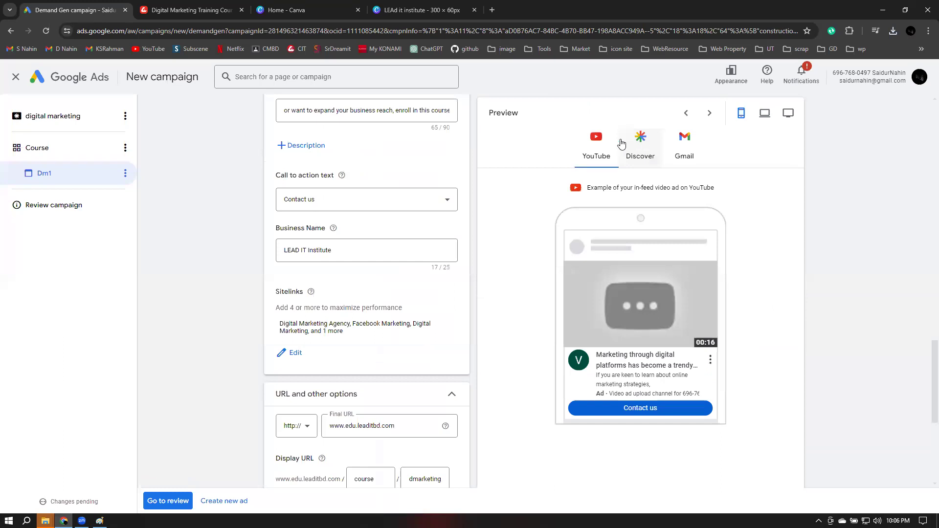
{"action": "left_click", "coordinate": [606, 144]}
{"action": "left_click", "coordinate": [671, 145]}
{"action": "left_click", "coordinate": [596, 143]}
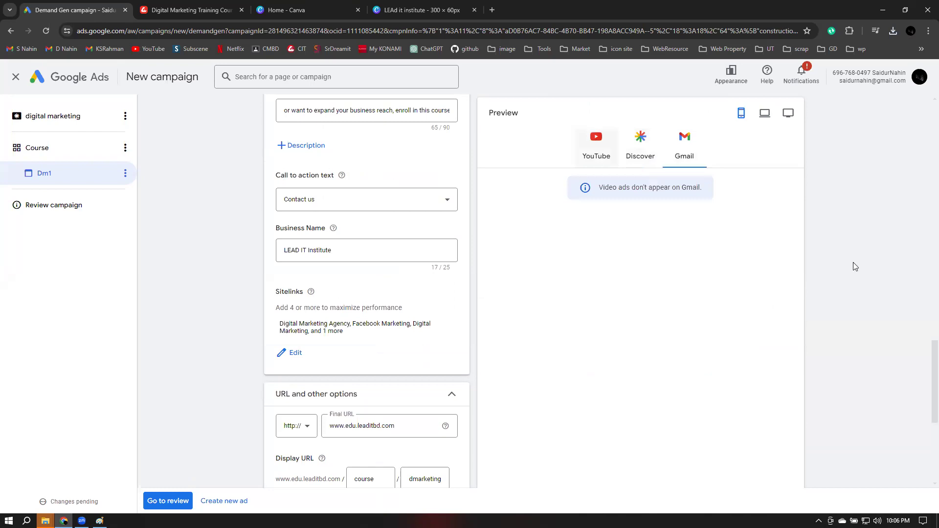
{"action": "scroll", "coordinate": [595, 185], "scroll_direction": "down", "scroll_amount": 3}
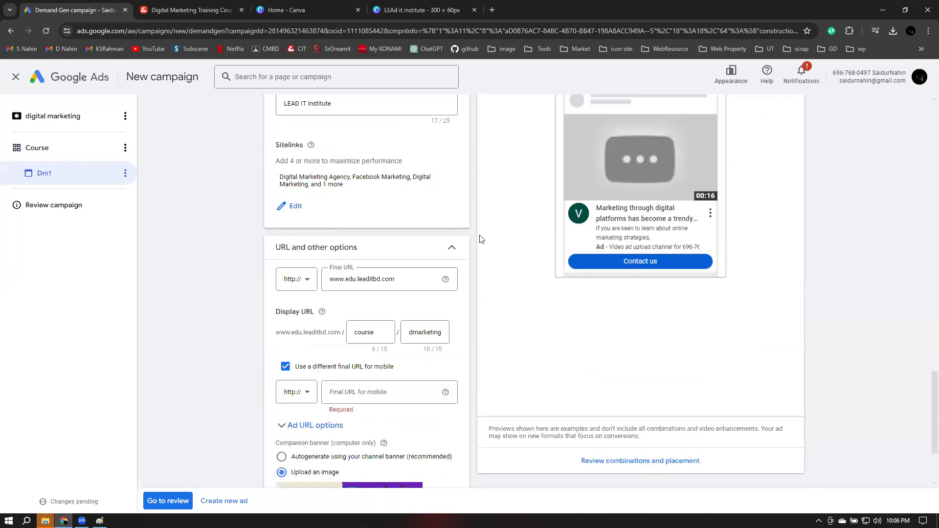
{"action": "scroll", "coordinate": [478, 240], "scroll_direction": "down", "scroll_amount": 3}
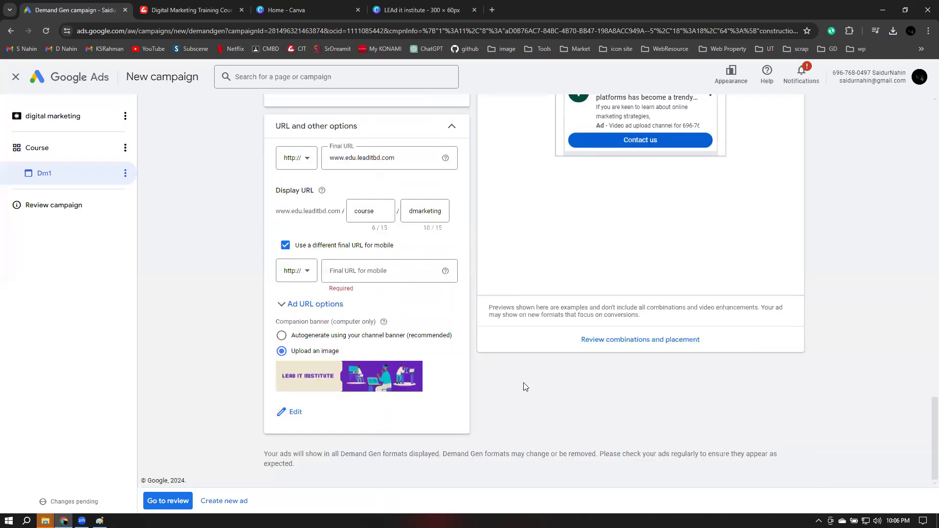
{"action": "left_click", "coordinate": [168, 500]}
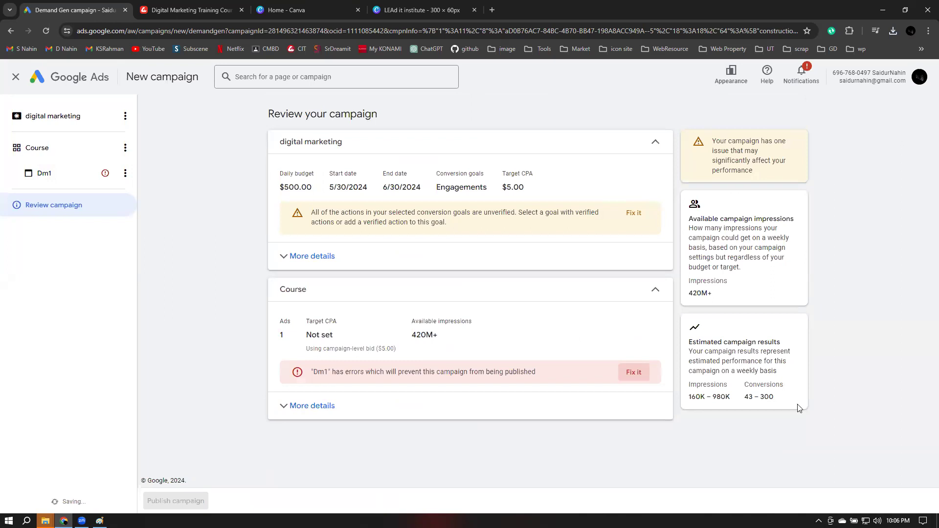
Expand More details under the Course ad group on the review page
{"action": "left_click", "coordinate": [298, 379]}
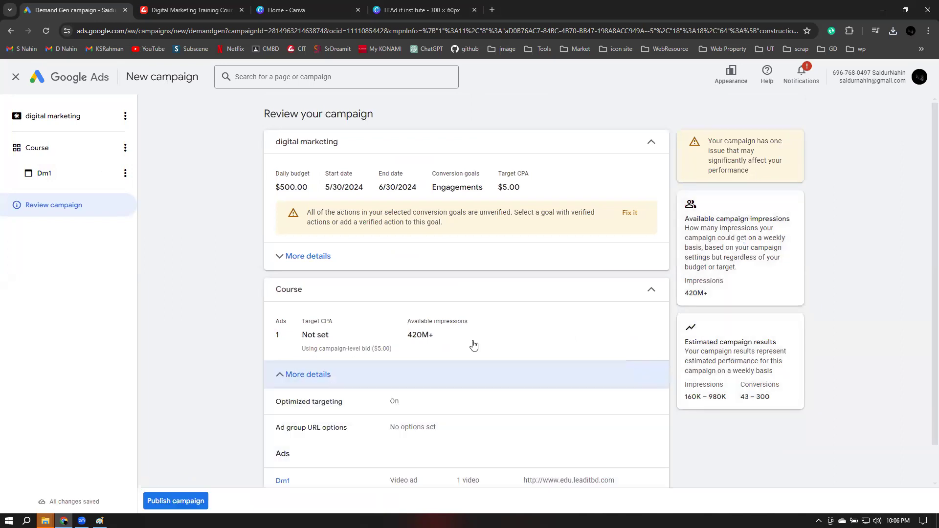
Reopen the Dm1 video ad and scroll down to its preview
{"action": "scroll", "coordinate": [432, 359], "scroll_direction": "down", "scroll_amount": 1}
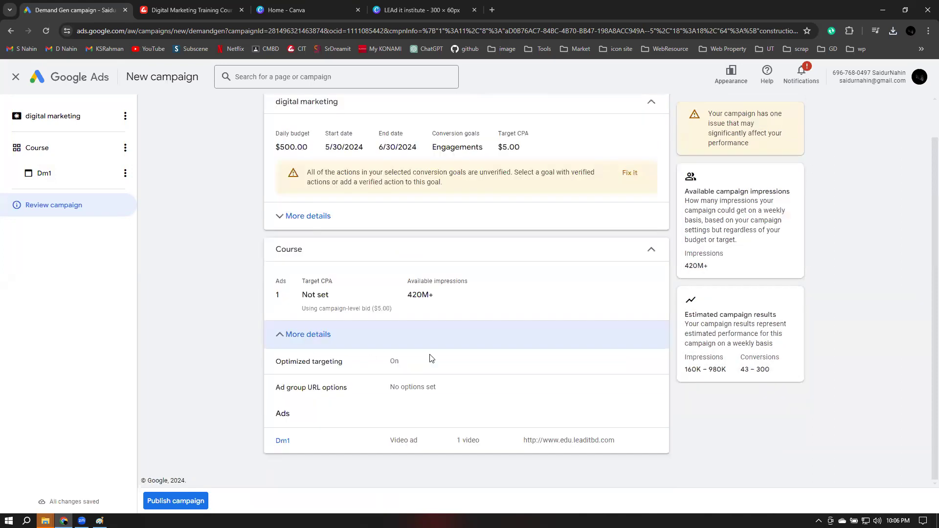
{"action": "left_click", "coordinate": [282, 441]}
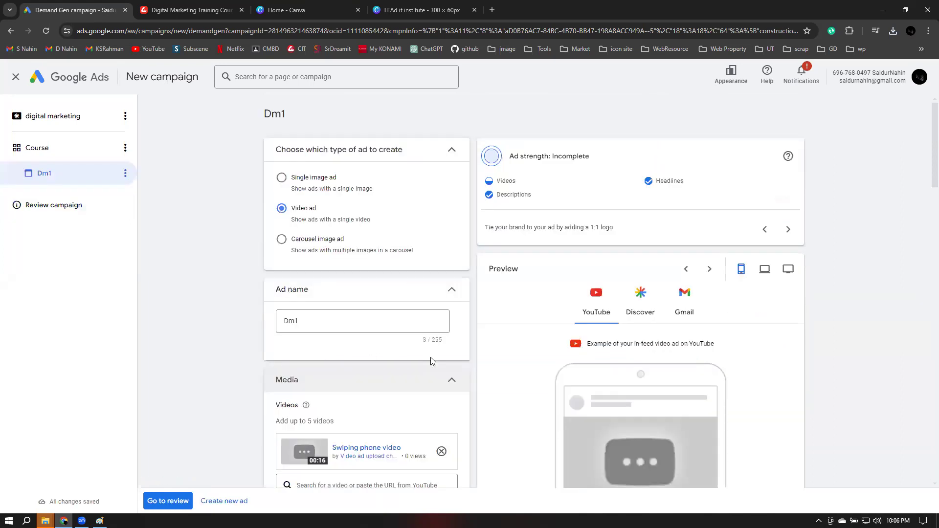
{"action": "scroll", "coordinate": [564, 320], "scroll_direction": "down", "scroll_amount": 2}
{"action": "scroll", "coordinate": [566, 345], "scroll_direction": "down", "scroll_amount": 2}
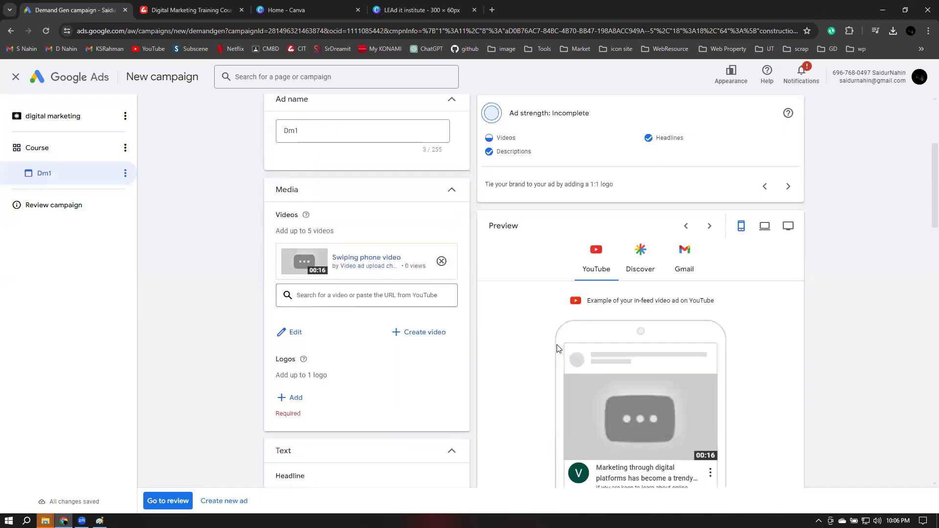
{"action": "scroll", "coordinate": [557, 348], "scroll_direction": "down", "scroll_amount": 2}
{"action": "scroll", "coordinate": [769, 225], "scroll_direction": "down", "scroll_amount": 7}
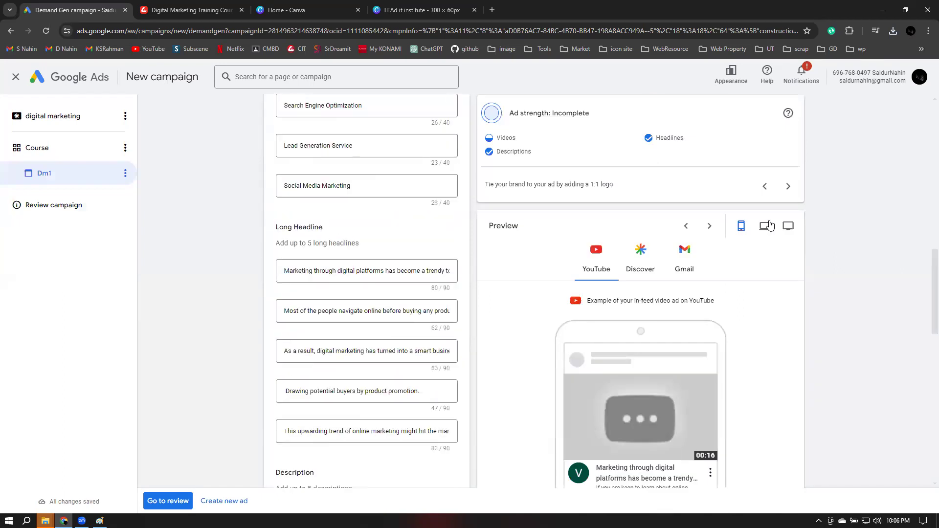
Switch the ad preview between laptop and desktop monitor, then open a new browser tab
{"action": "left_click", "coordinate": [769, 225]}
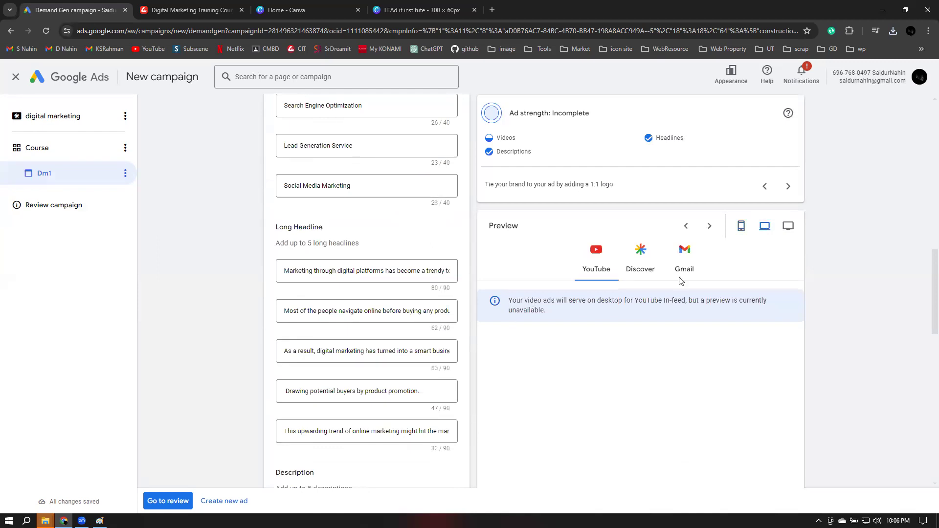
{"action": "left_click", "coordinate": [788, 226]}
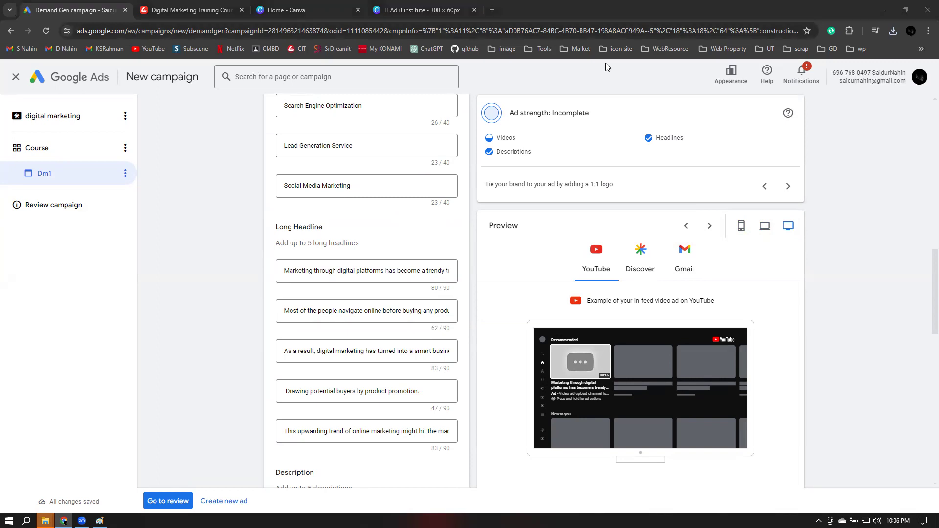
{"action": "left_click", "coordinate": [764, 226]}
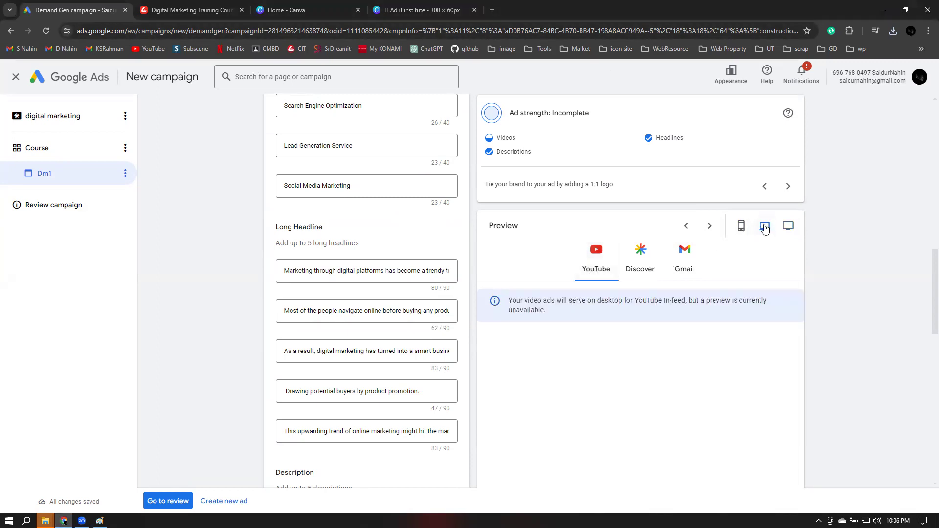
{"action": "left_click", "coordinate": [788, 227]}
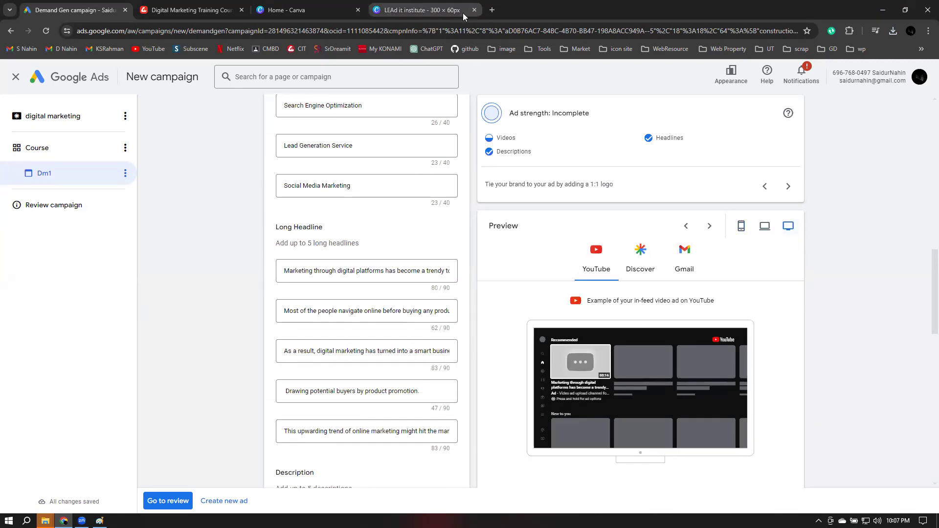
{"action": "left_click", "coordinate": [492, 10]}
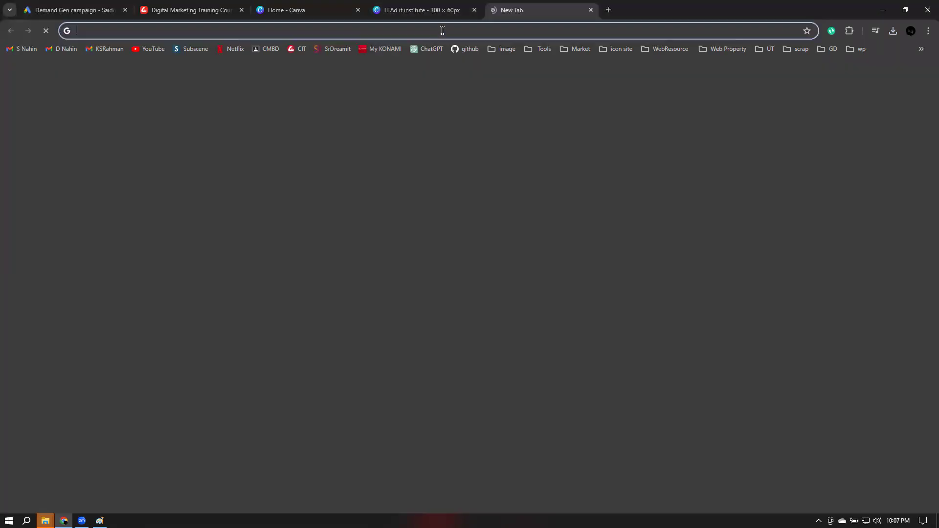
Load the YouTube home feed, then go back to the Google Ads campaign tab
{"action": "left_click", "coordinate": [145, 48]}
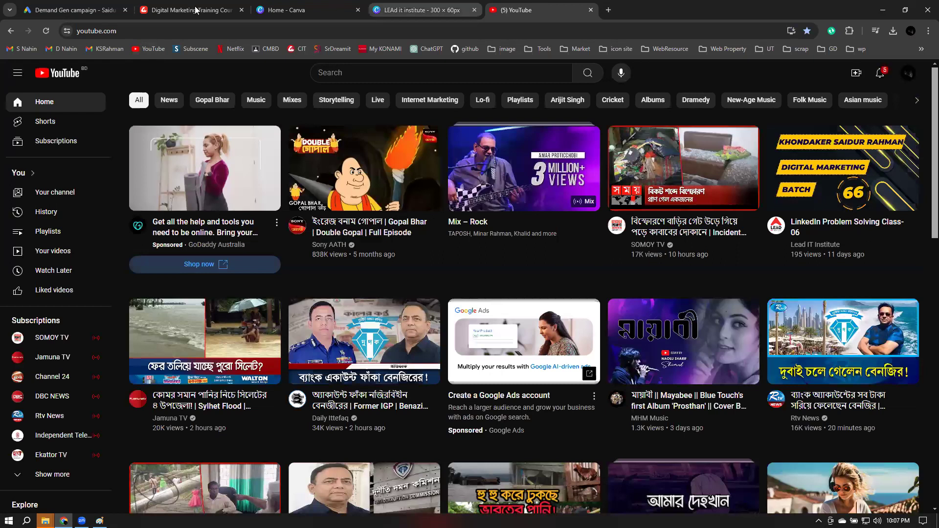
{"action": "left_click", "coordinate": [57, 4]}
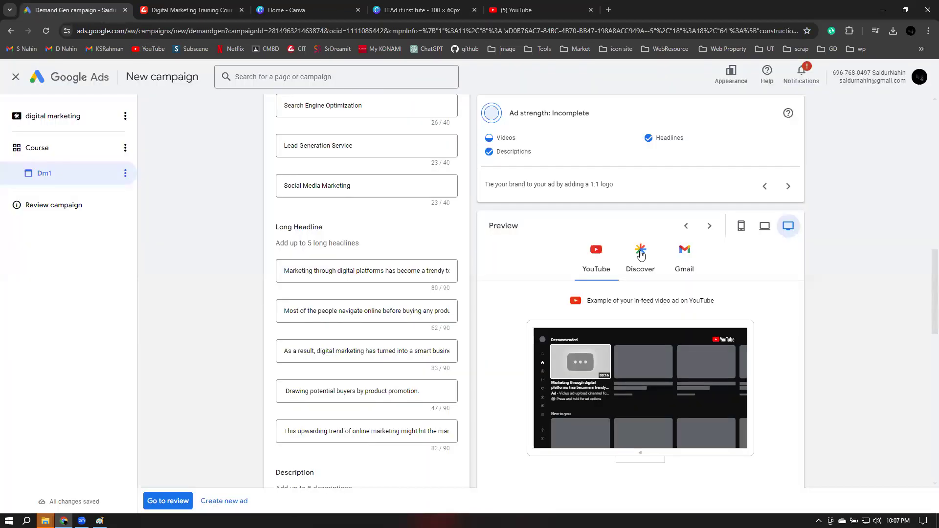
{"action": "left_click", "coordinate": [640, 252]}
{"action": "left_click", "coordinate": [763, 228]}
{"action": "left_click", "coordinate": [738, 230]}
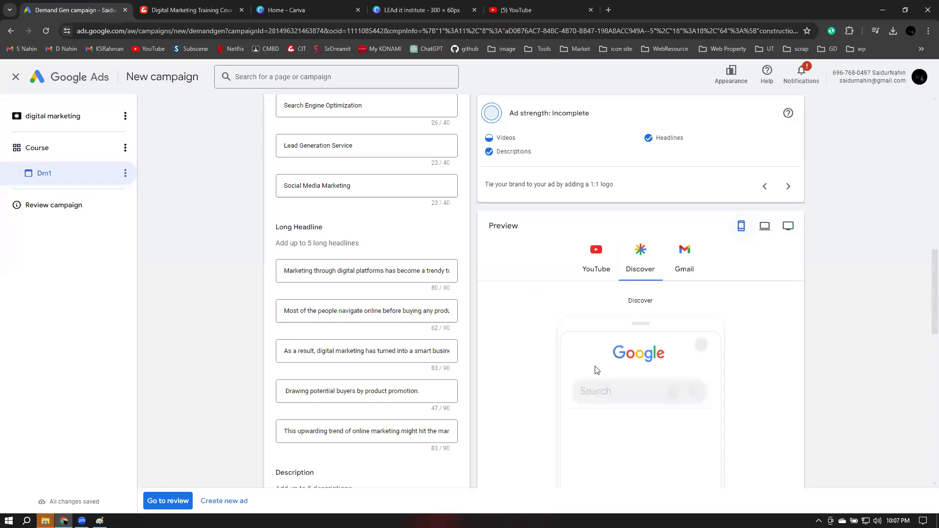
{"action": "scroll", "coordinate": [615, 367], "scroll_direction": "down", "scroll_amount": 6}
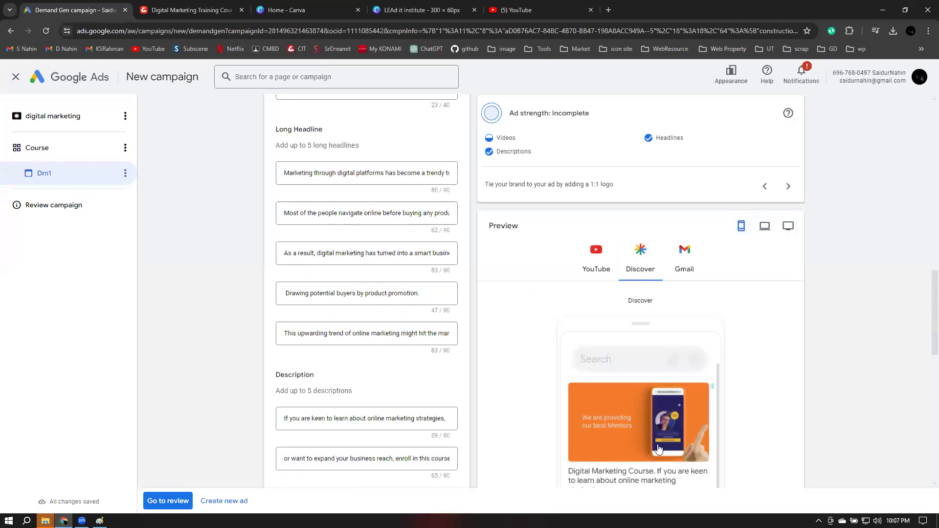
{"action": "scroll", "coordinate": [650, 423], "scroll_direction": "down", "scroll_amount": 3}
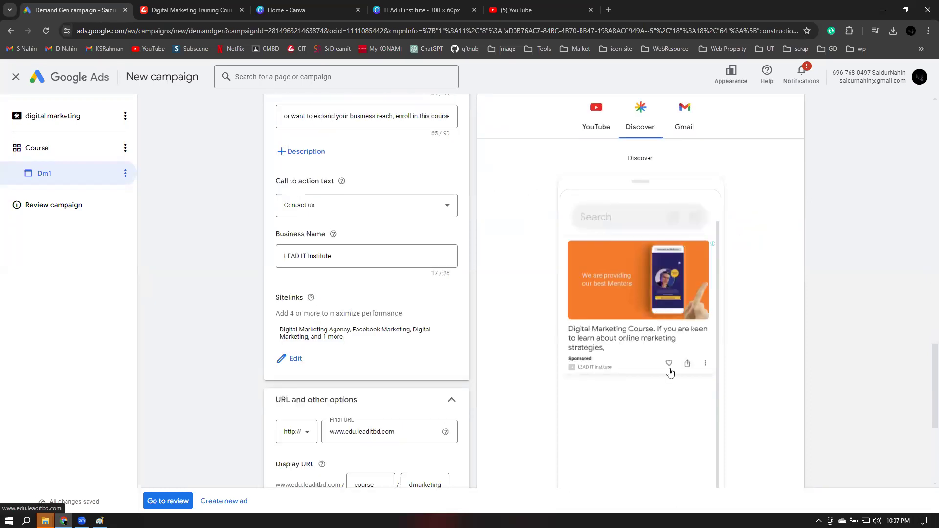
{"action": "scroll", "coordinate": [652, 356], "scroll_direction": "up", "scroll_amount": 1}
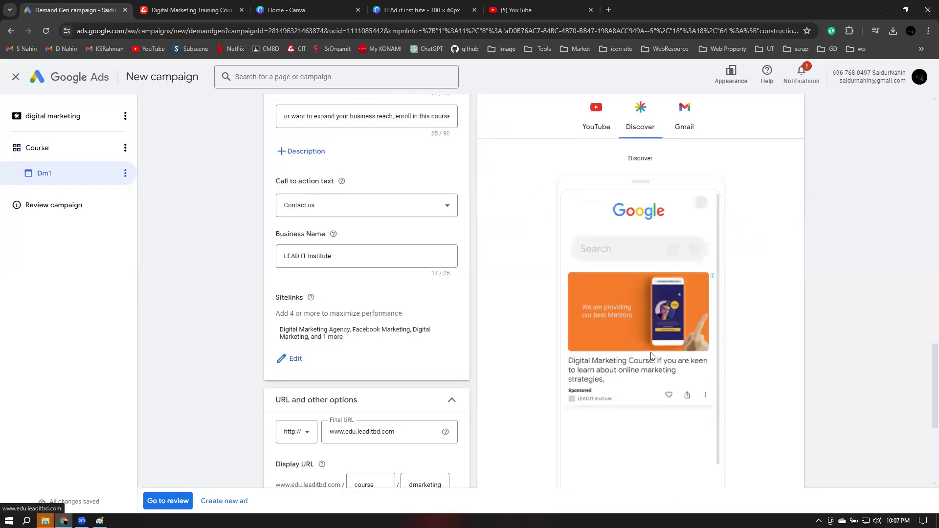
{"action": "left_click", "coordinate": [684, 126]}
{"action": "scroll", "coordinate": [644, 369], "scroll_direction": "up", "scroll_amount": 3}
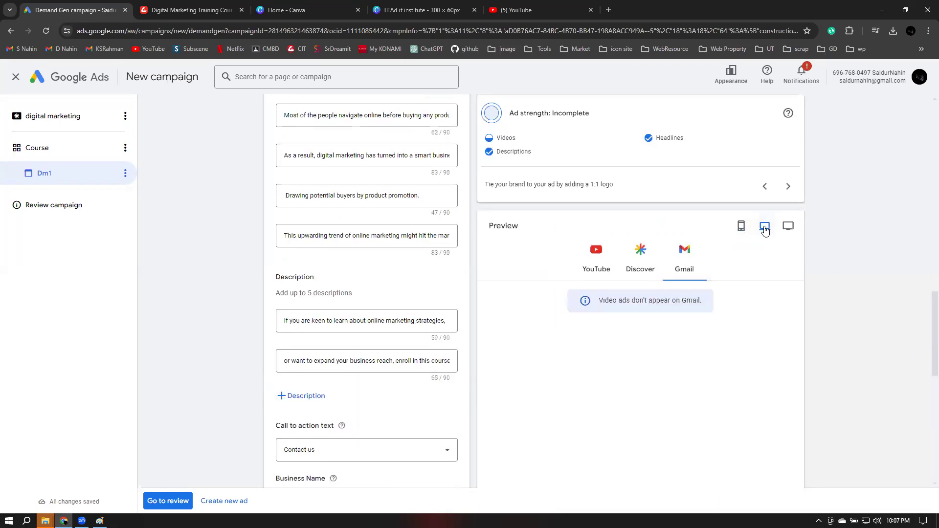
{"action": "left_click", "coordinate": [787, 227]}
{"action": "left_click_drag", "start_coordinate": [598, 302], "coordinate": [723, 307]}
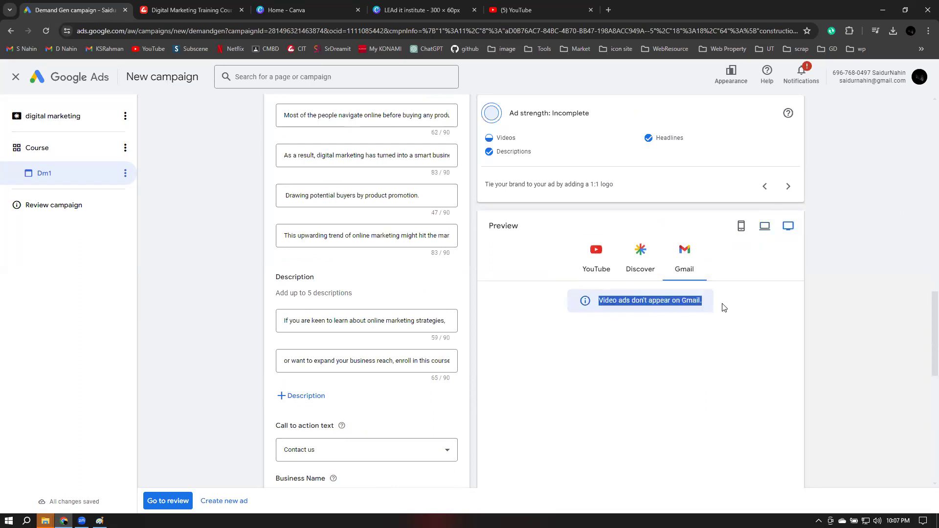
{"action": "left_click", "coordinate": [650, 303]}
{"action": "left_click", "coordinate": [640, 260]}
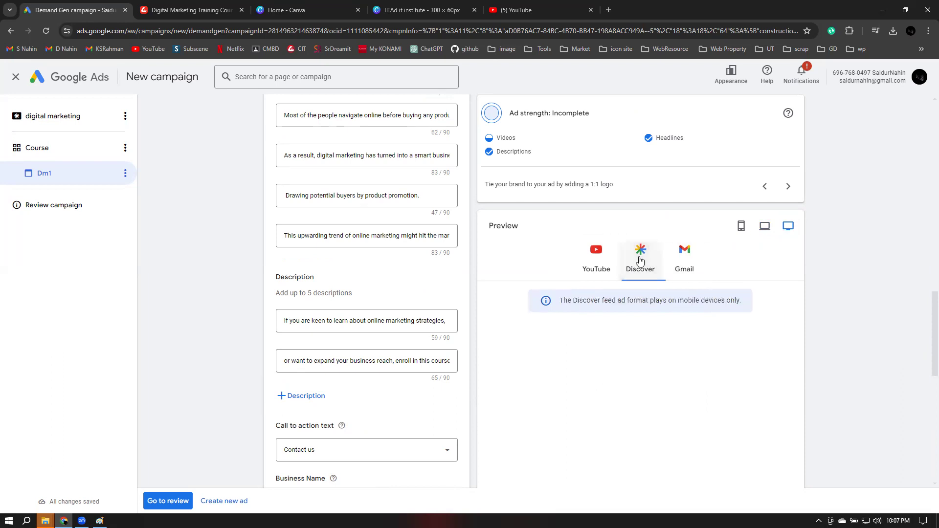
{"action": "left_click", "coordinate": [597, 264]}
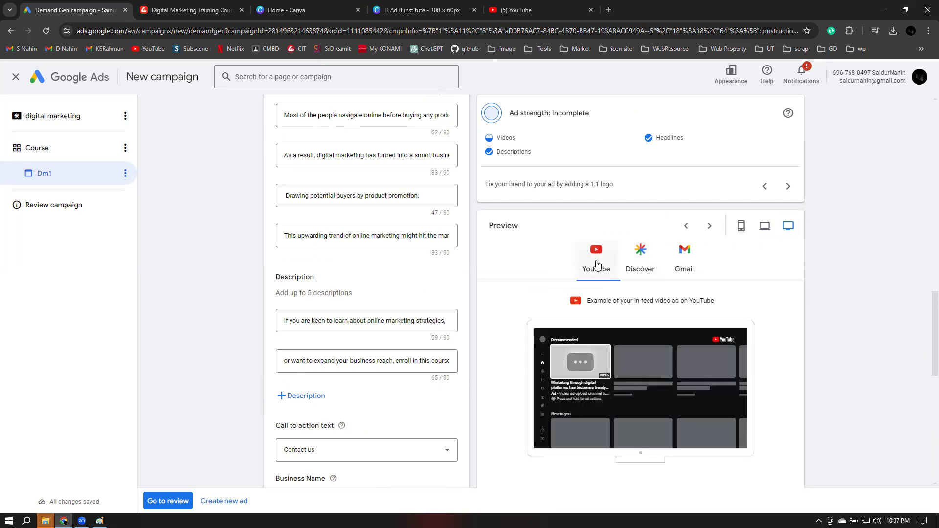
{"action": "scroll", "coordinate": [470, 283], "scroll_direction": "down", "scroll_amount": 10}
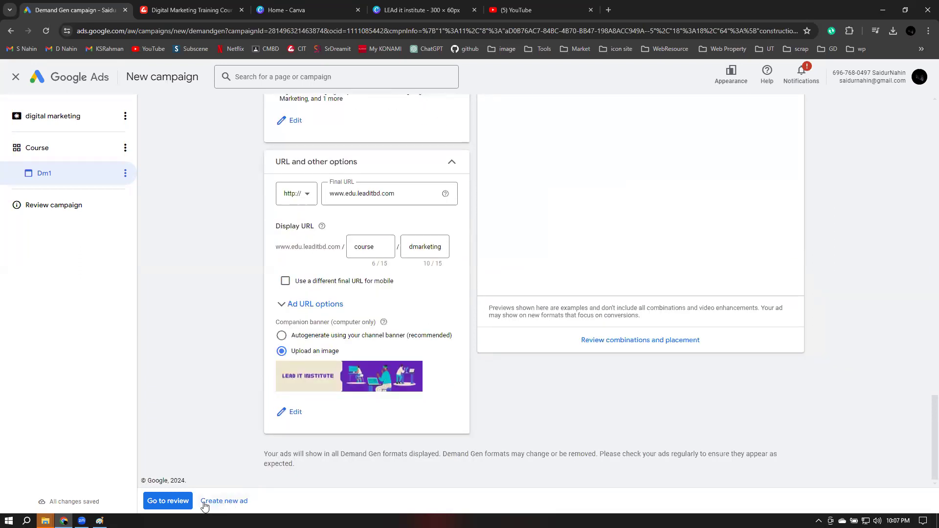
{"action": "left_click", "coordinate": [176, 503]}
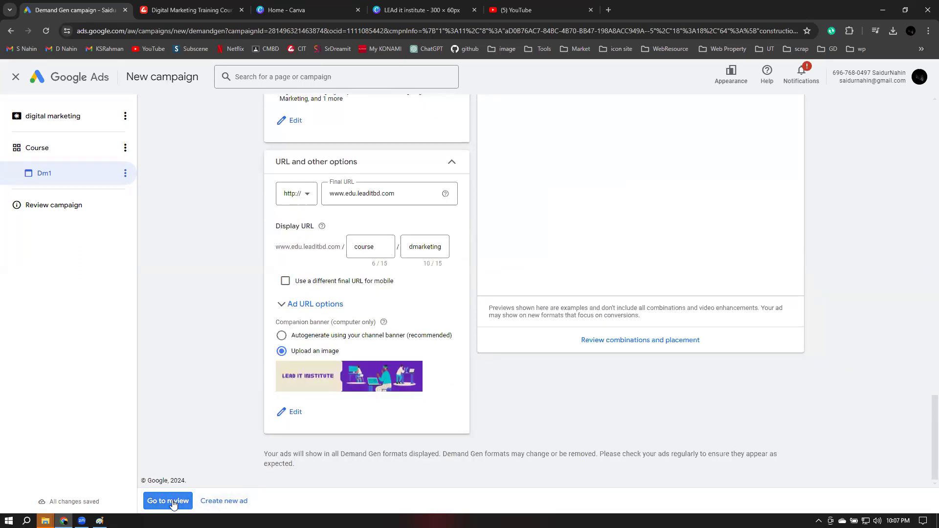
Scroll the campaign review, expanding and collapsing the digital marketing details, with Dm1 flagged with errors
{"action": "scroll", "coordinate": [396, 431], "scroll_direction": "down", "scroll_amount": 2}
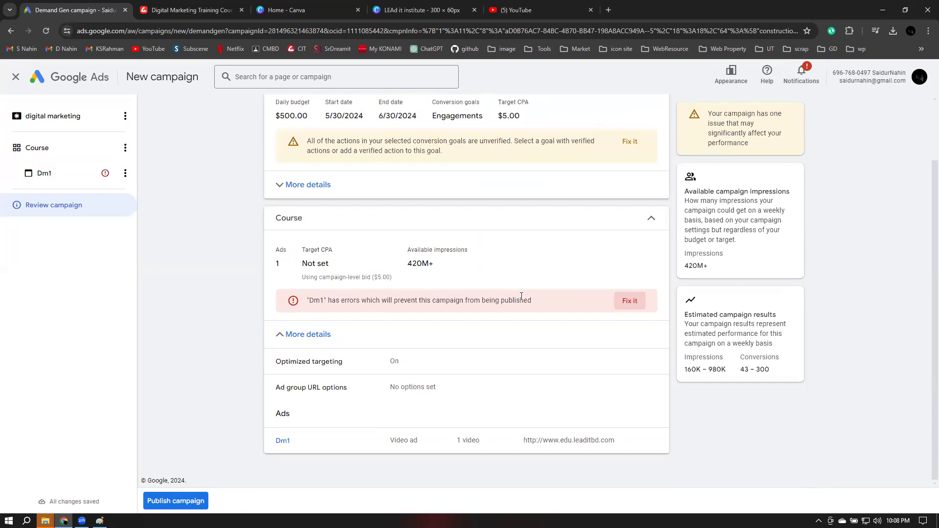
{"action": "scroll", "coordinate": [493, 311], "scroll_direction": "up", "scroll_amount": 2}
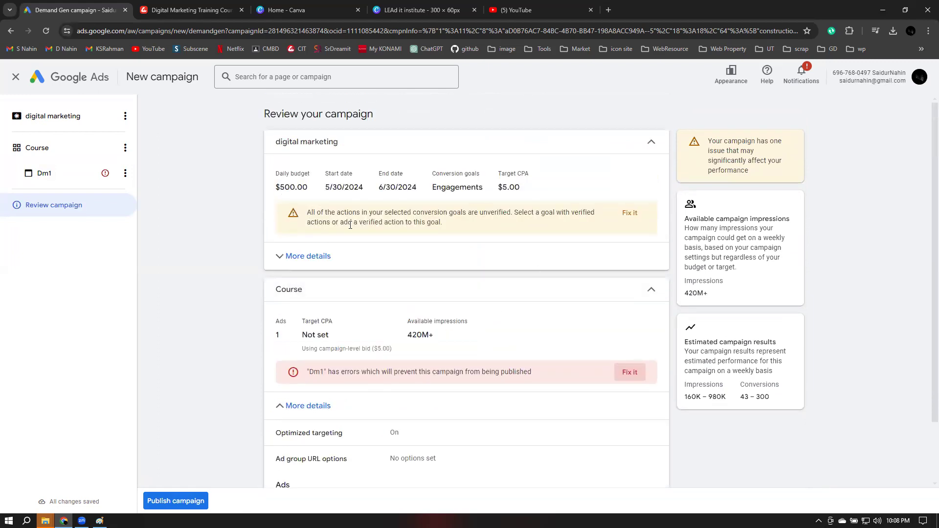
{"action": "left_click", "coordinate": [299, 253]}
{"action": "left_click", "coordinate": [300, 253]}
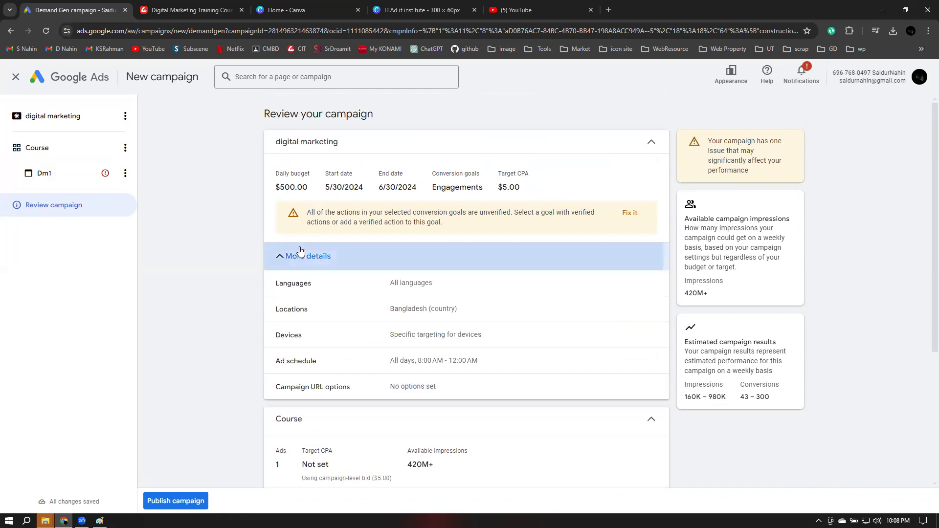
{"action": "scroll", "coordinate": [264, 371], "scroll_direction": "down", "scroll_amount": 2}
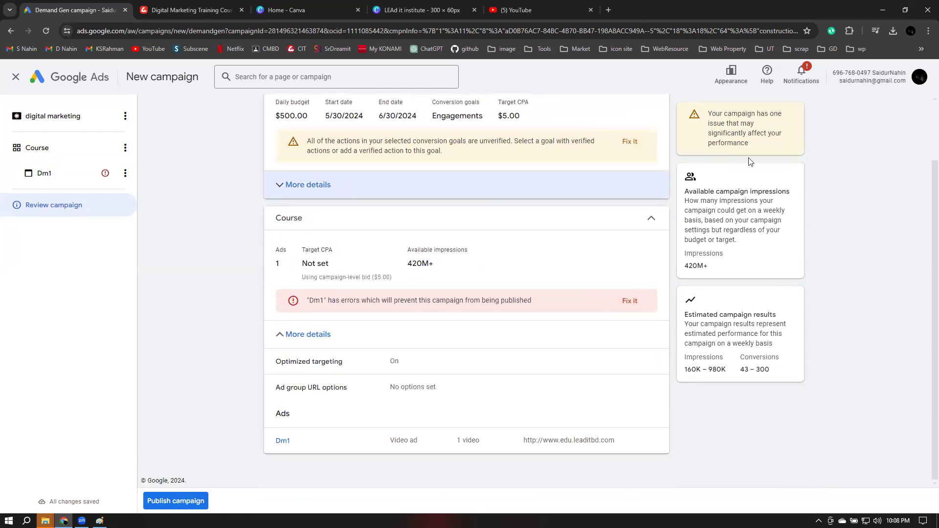
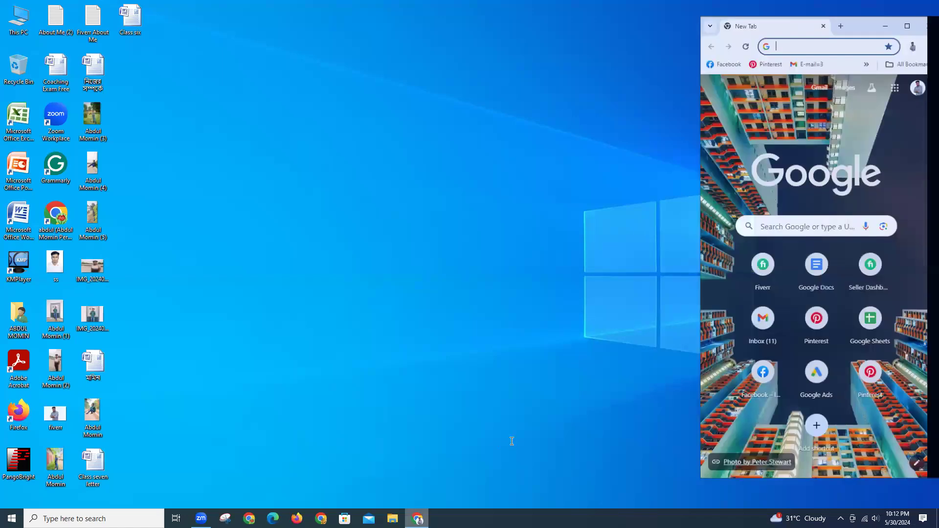
Maximize Chrome and load the fiverr.com homepage
{"action": "left_click", "coordinate": [221, 34]}
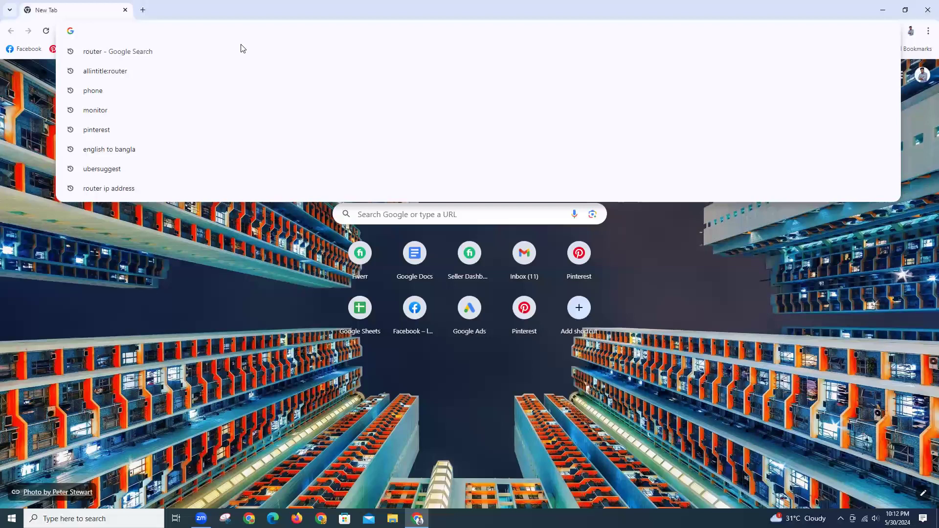
{"action": "type", "text": "fiverr.com"}
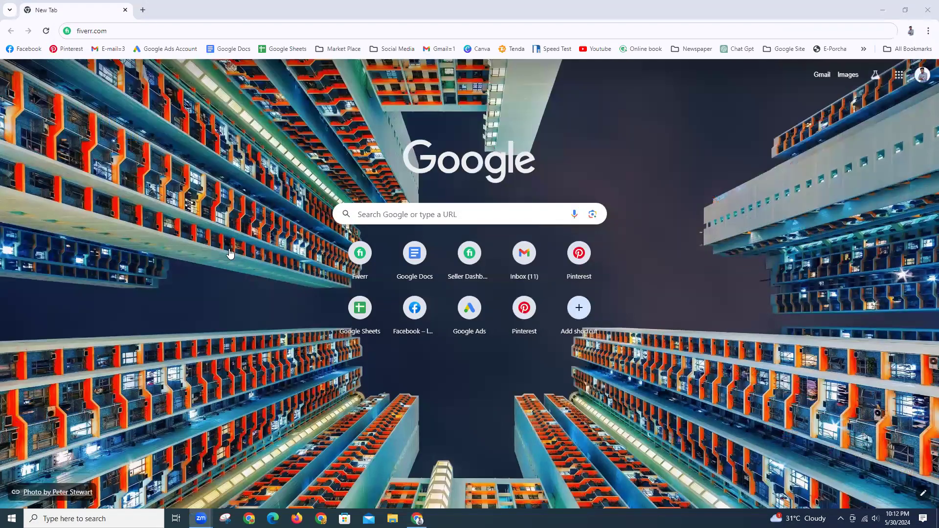
{"action": "left_click", "coordinate": [575, 14]}
{"action": "key", "text": "Escape"}
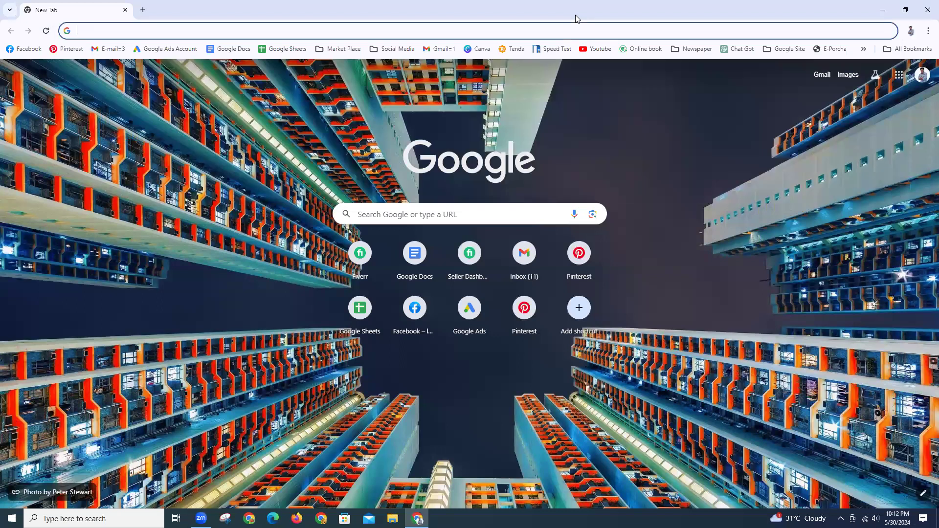
{"action": "type", "text": "f"}
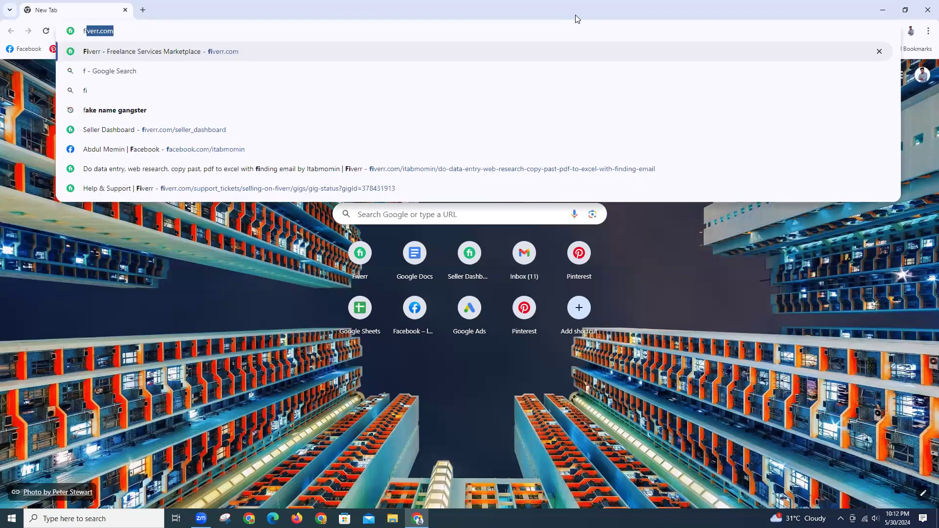
{"action": "type", "text": "iv"}
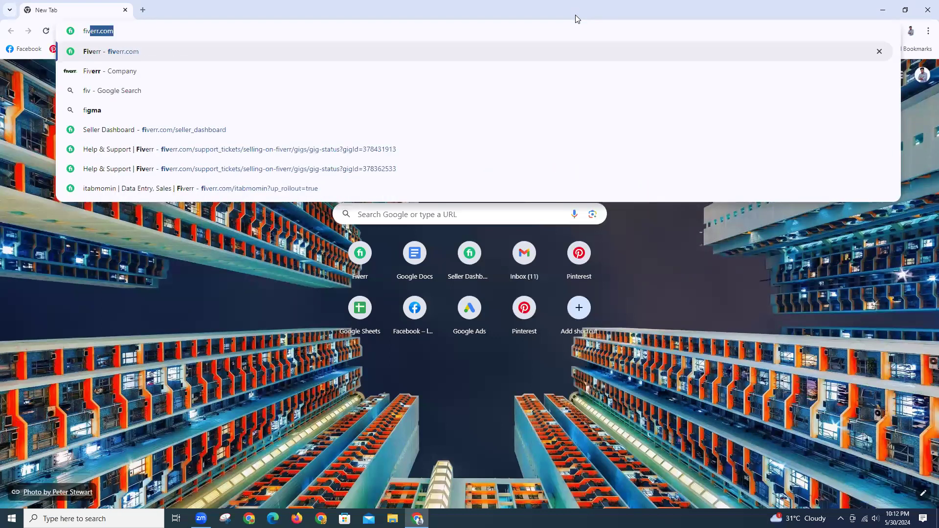
{"action": "type", "text": "err."}
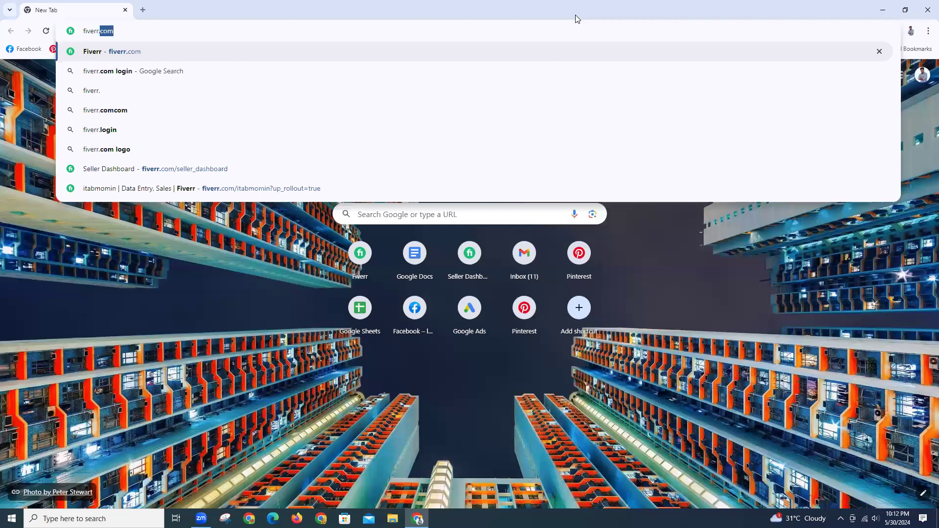
{"action": "key", "text": "Return"}
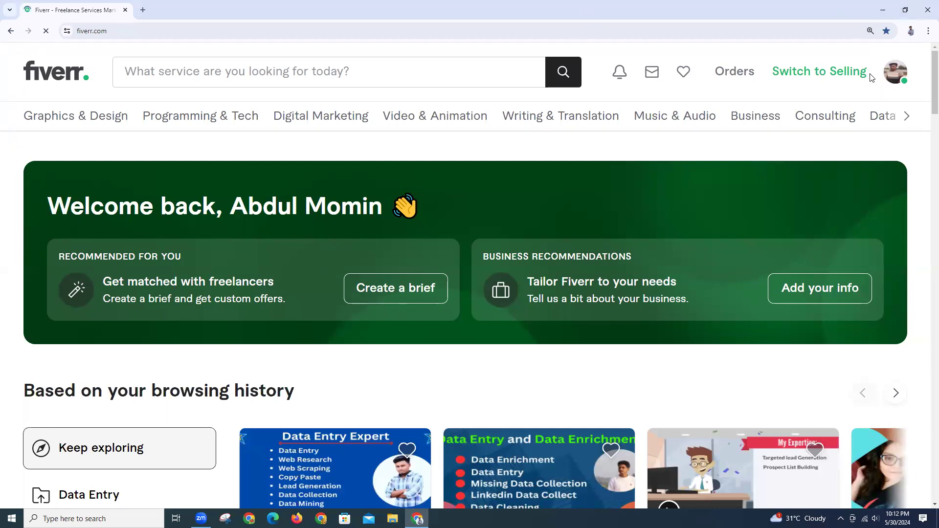
From the seller profile, open the data entry gig's Edit page through its Gig Actions menu
{"action": "left_click_drag", "start_coordinate": [872, 77], "coordinate": [865, 137]}
{"action": "left_click", "coordinate": [885, 92]}
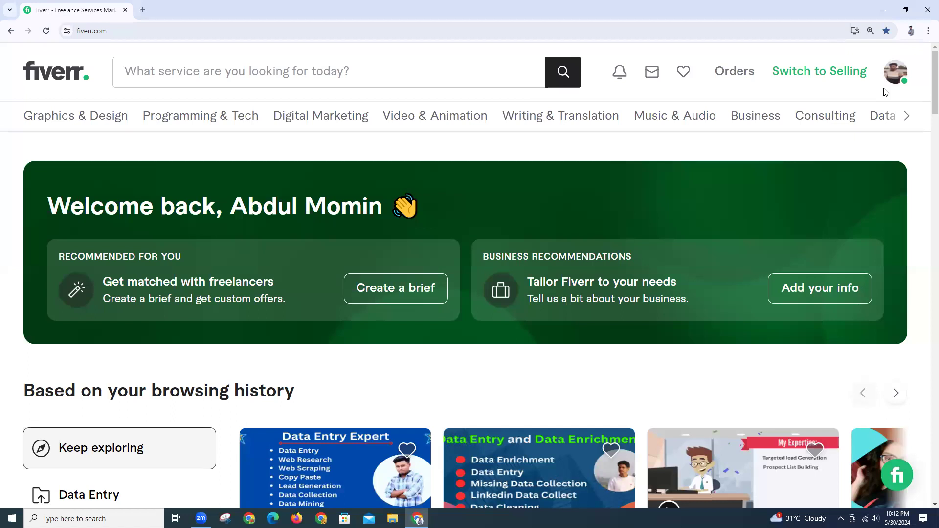
{"action": "left_click", "coordinate": [888, 83]}
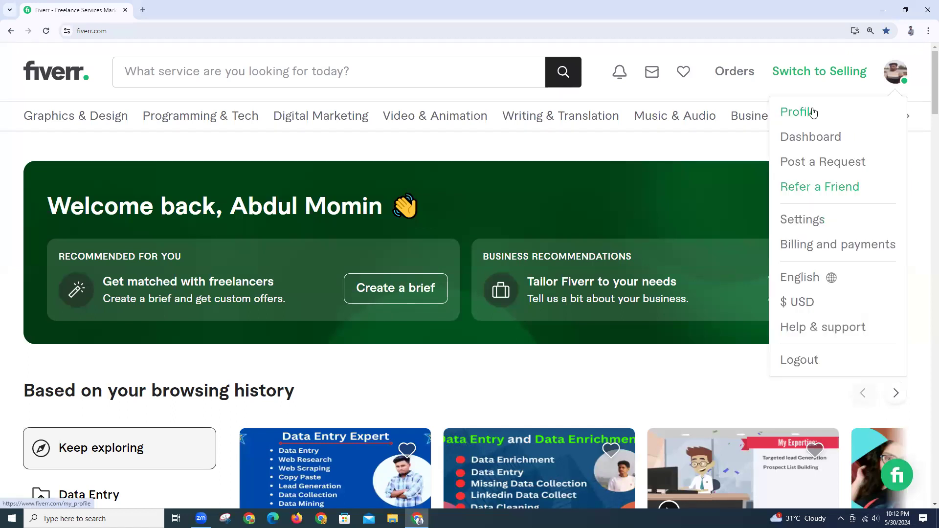
{"action": "left_click", "coordinate": [813, 112]}
{"action": "mouse_move", "coordinate": [815, 115]}
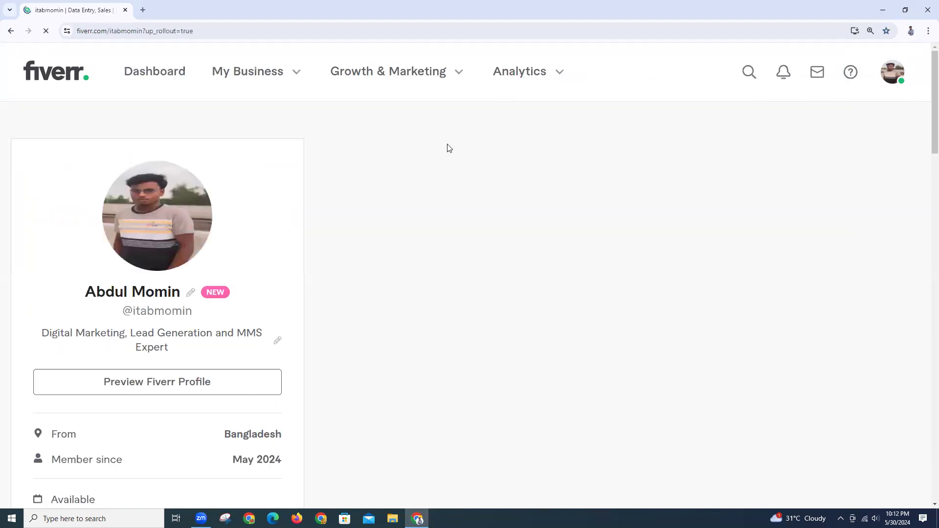
{"action": "scroll", "coordinate": [447, 176], "scroll_direction": "down", "scroll_amount": 3}
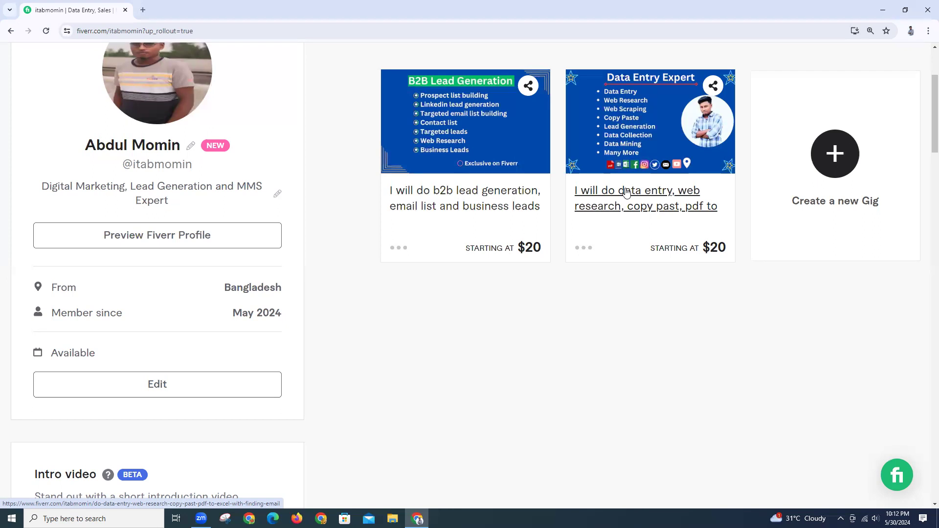
{"action": "left_click", "coordinate": [584, 249]}
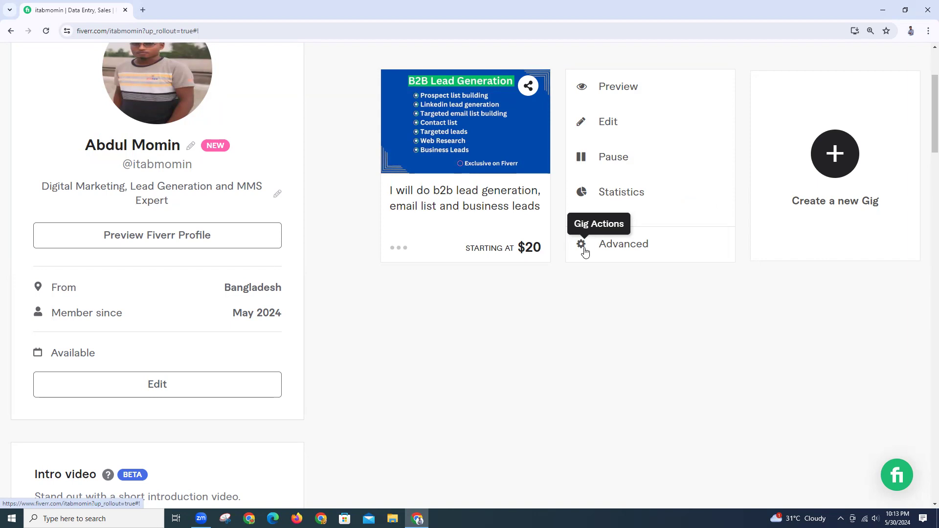
{"action": "left_click", "coordinate": [588, 133]}
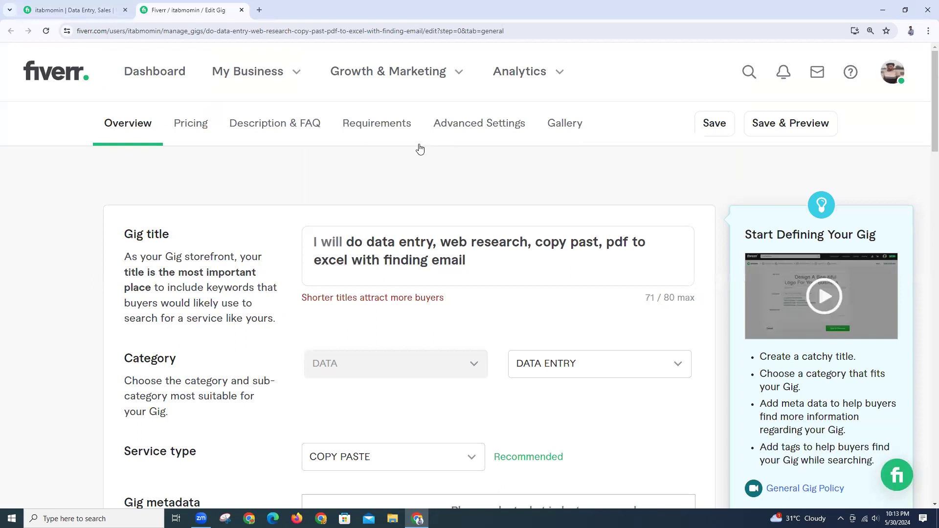
Inspect the gig title field and scroll the Overview form, leaving the title unchanged
{"action": "left_click", "coordinate": [436, 263]}
{"action": "scroll", "coordinate": [437, 264], "scroll_direction": "down", "scroll_amount": 8}
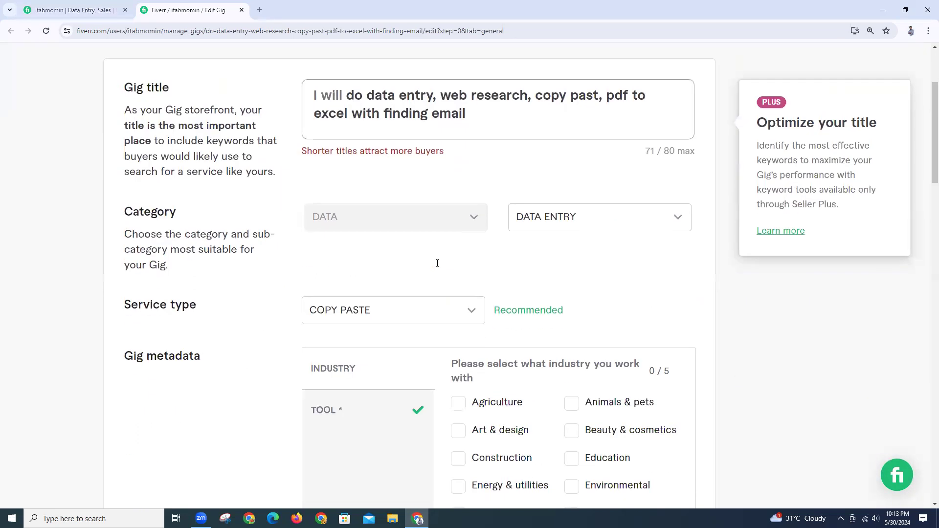
{"action": "scroll", "coordinate": [438, 266], "scroll_direction": "up", "scroll_amount": 4}
{"action": "scroll", "coordinate": [438, 267], "scroll_direction": "up", "scroll_amount": 4}
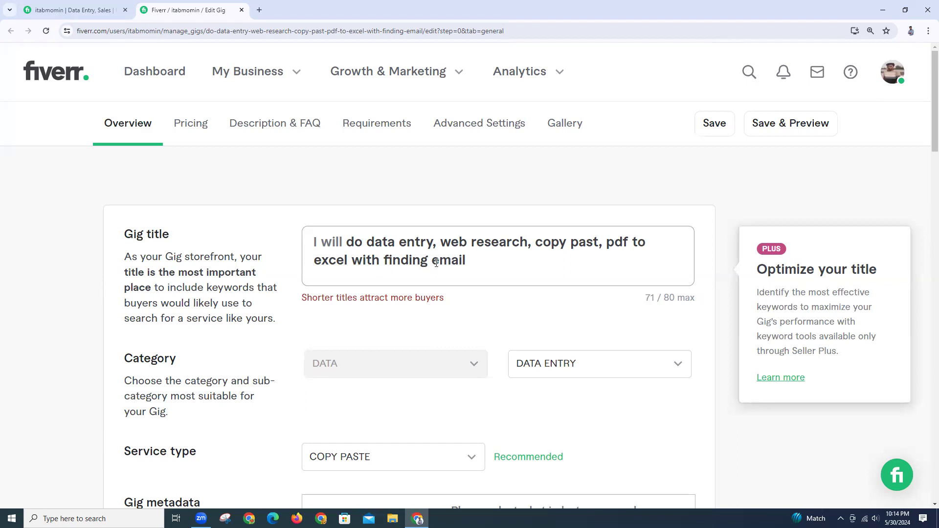
{"action": "left_click", "coordinate": [44, 231]}
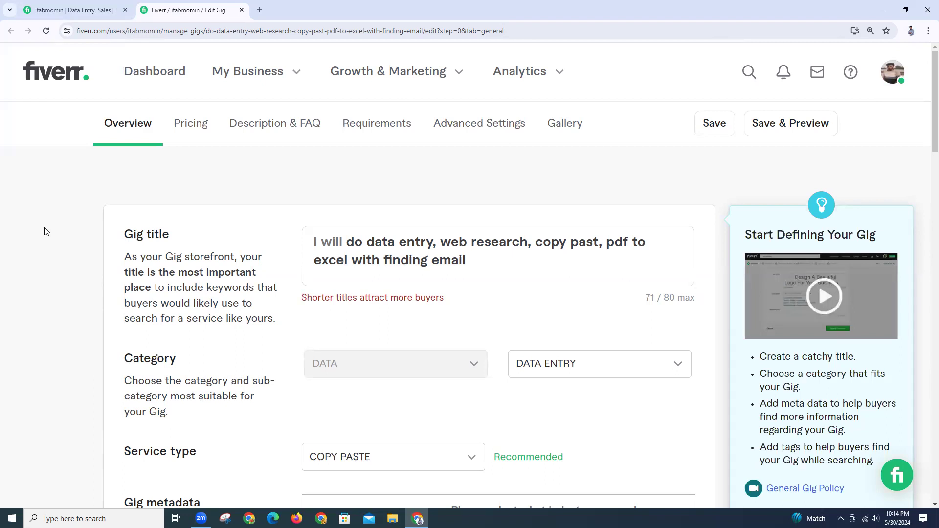
Zoom the page out with Chrome's zoom control, then dismiss the account menu
{"action": "left_click", "coordinate": [870, 32]}
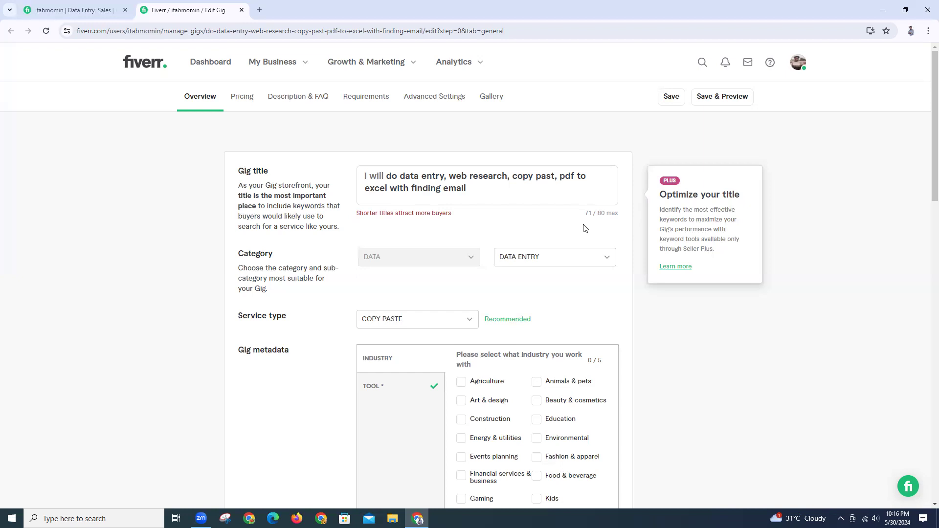
{"action": "left_click", "coordinate": [798, 62]}
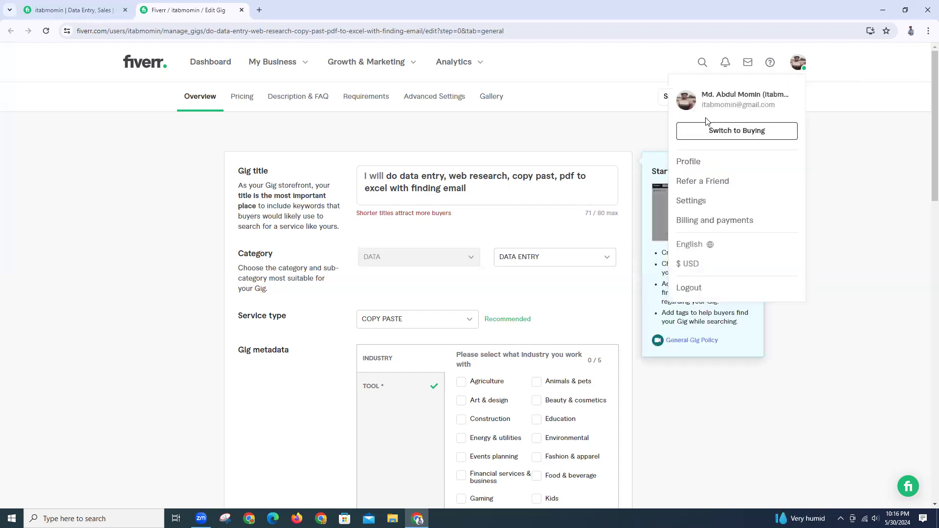
{"action": "left_click", "coordinate": [686, 105]}
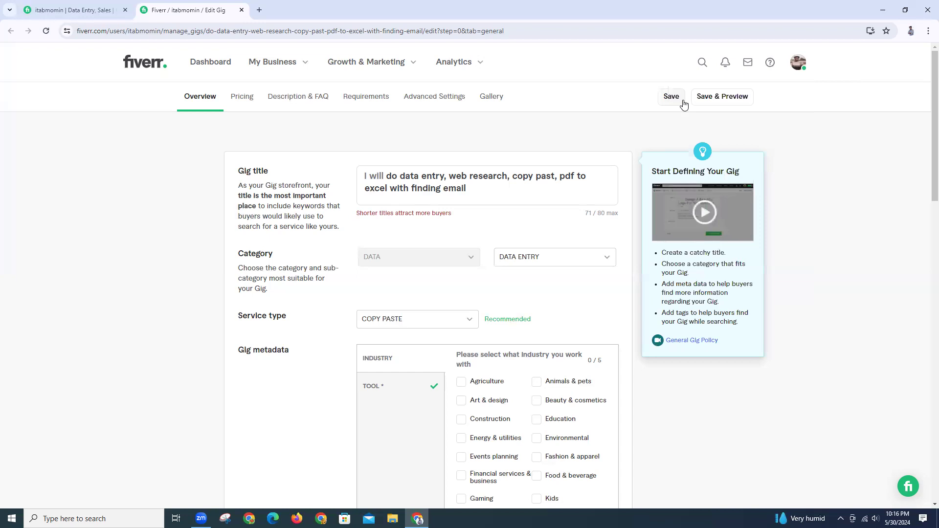
{"action": "left_click", "coordinate": [76, 10]}
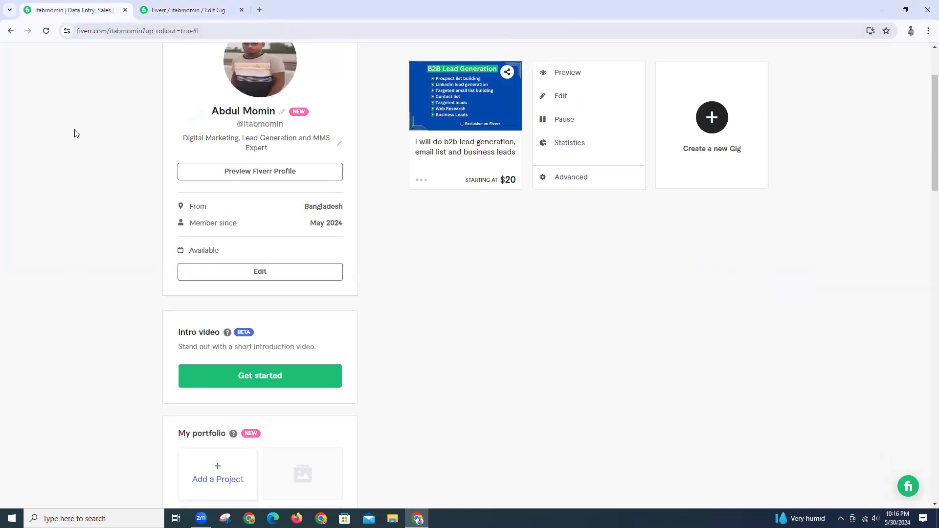
{"action": "scroll", "coordinate": [232, 88], "scroll_direction": "up", "scroll_amount": 2}
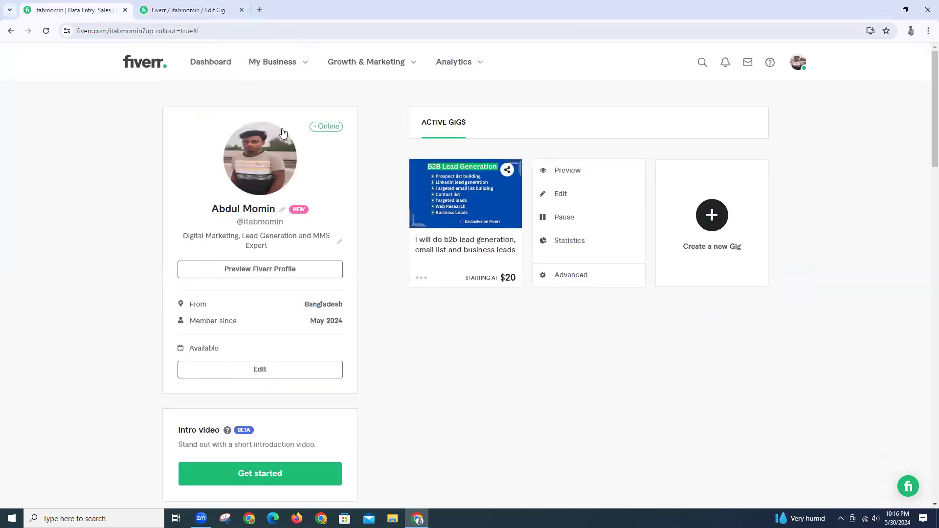
{"action": "mouse_move", "coordinate": [239, 147]}
{"action": "left_click", "coordinate": [380, 222]}
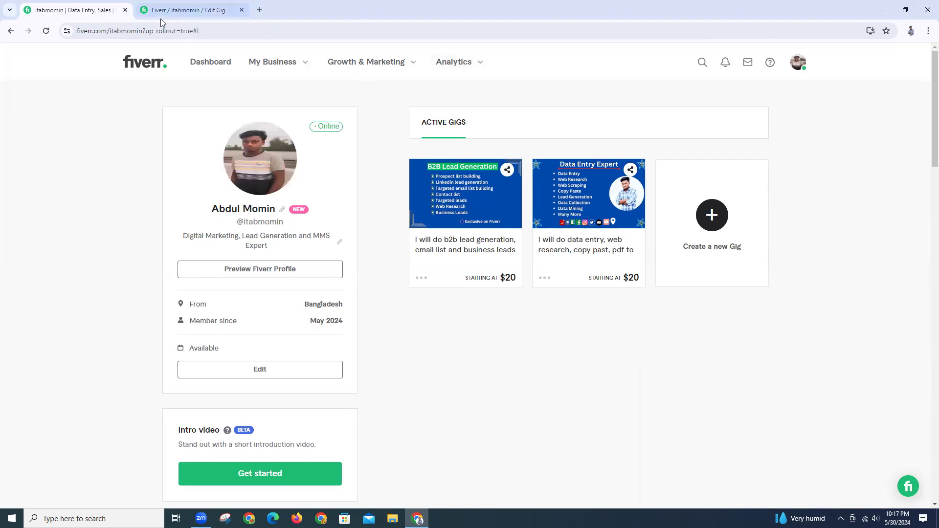
{"action": "left_click", "coordinate": [191, 12]}
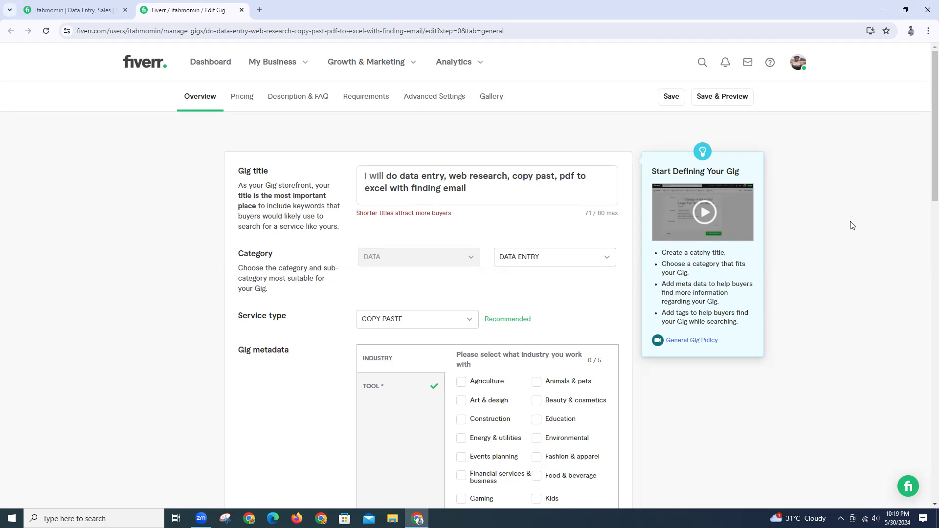
{"action": "scroll", "coordinate": [849, 223], "scroll_direction": "down", "scroll_amount": 15}
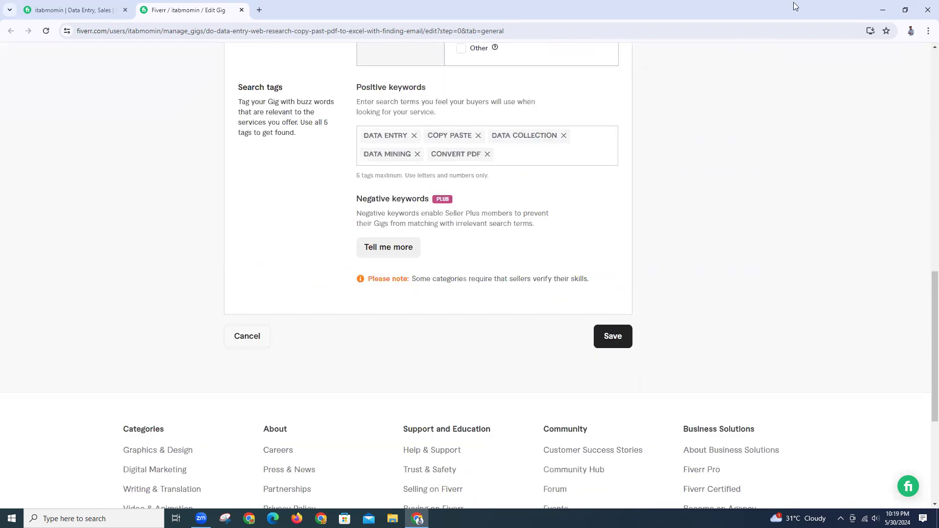
{"action": "scroll", "coordinate": [486, 315], "scroll_direction": "down", "scroll_amount": 4}
{"action": "scroll", "coordinate": [461, 300], "scroll_direction": "up", "scroll_amount": 11}
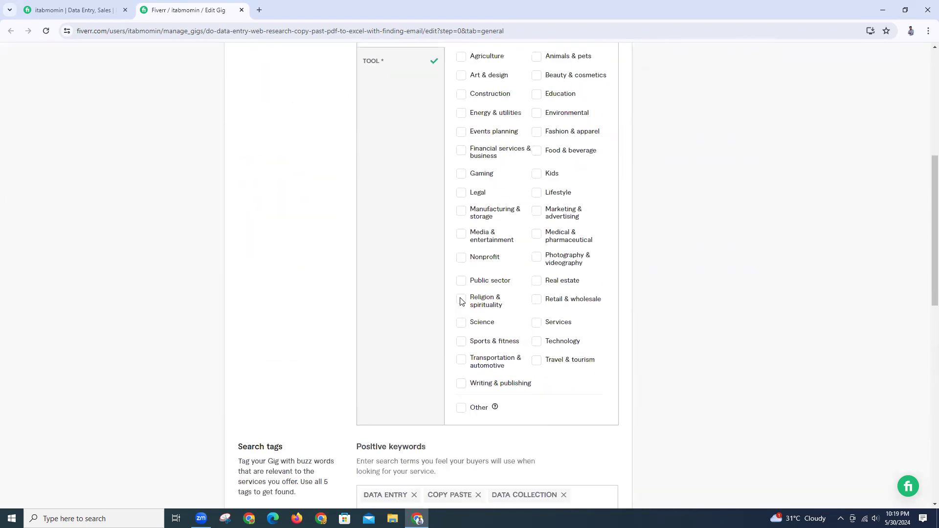
{"action": "scroll", "coordinate": [460, 300], "scroll_direction": "up", "scroll_amount": 7}
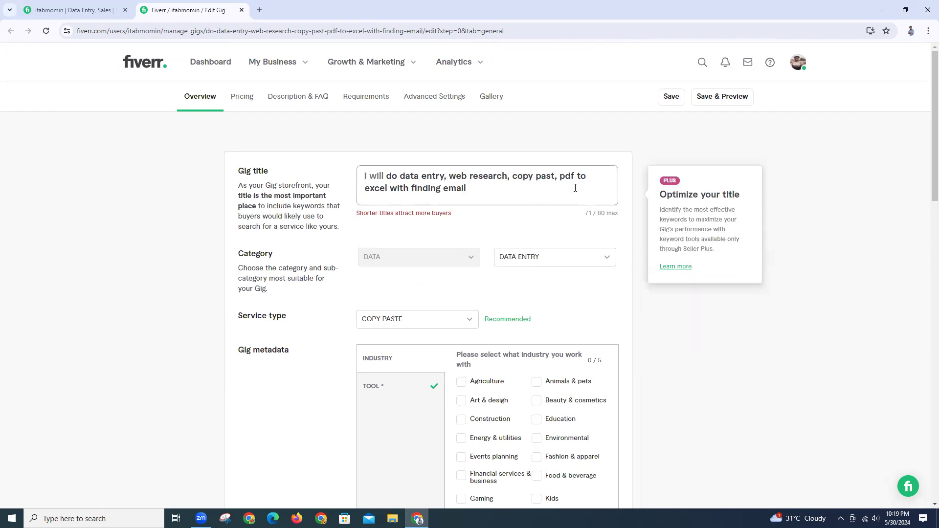
Fix 'copy past' to 'copy paste' in the gig title and save the overview
{"action": "type", "text": "e"}
{"action": "scroll", "coordinate": [575, 187], "scroll_direction": "down", "scroll_amount": 17}
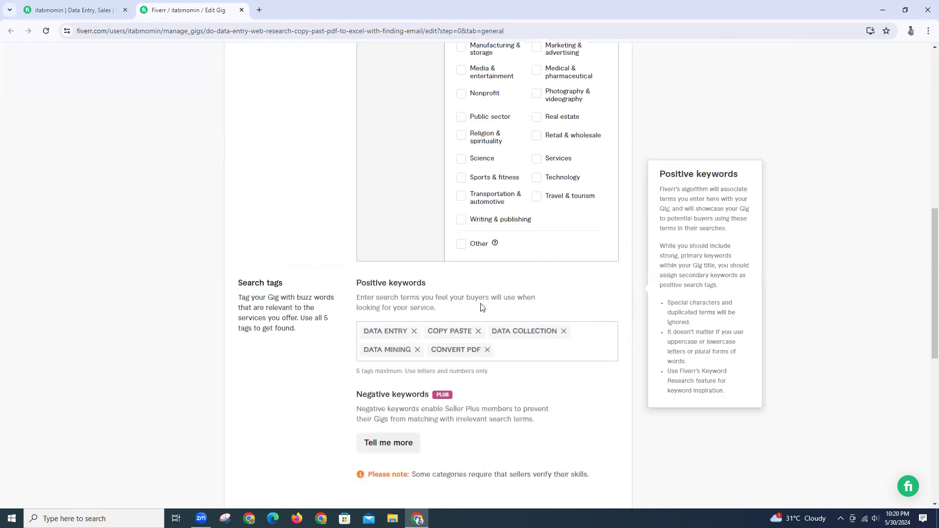
{"action": "left_click", "coordinate": [615, 198]}
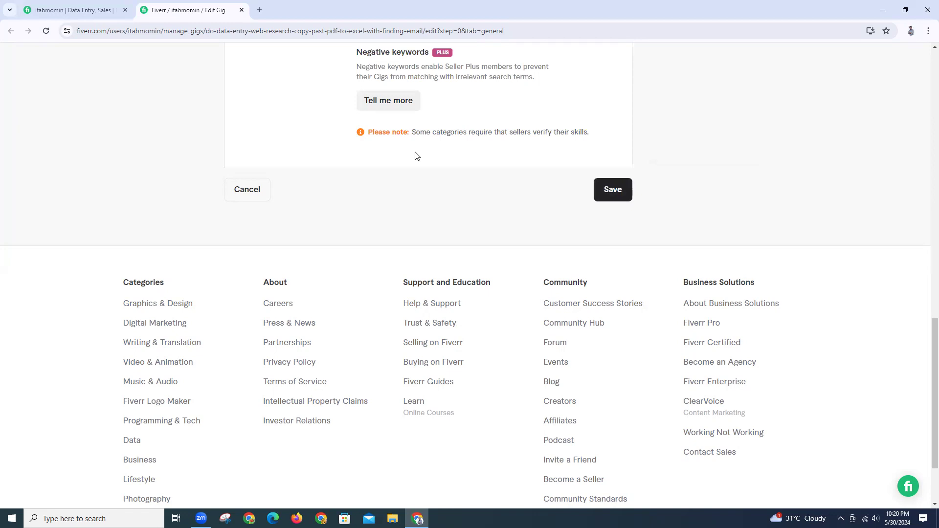
{"action": "scroll", "coordinate": [417, 156], "scroll_direction": "up", "scroll_amount": 8}
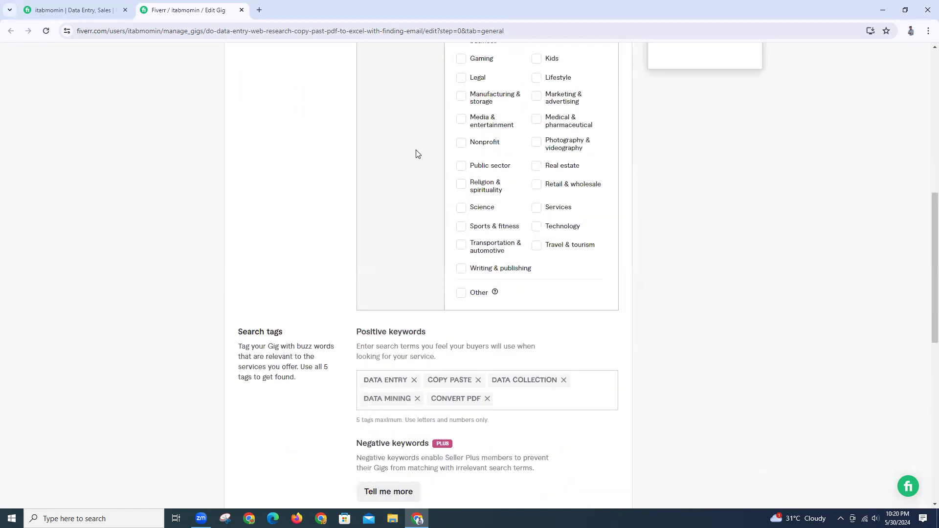
{"action": "scroll", "coordinate": [417, 154], "scroll_direction": "up", "scroll_amount": 1}
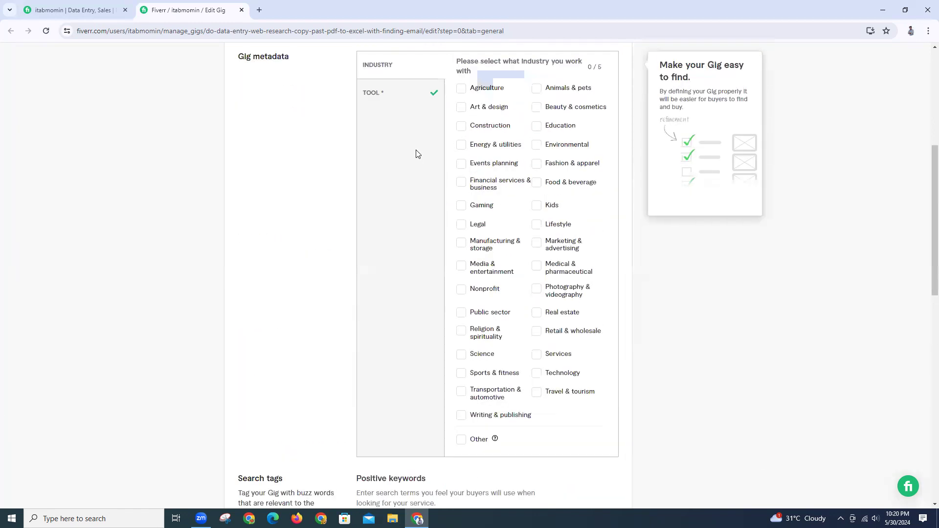
Confirm Excel, Word and PDF editor as the gig's tools and save the overview again
{"action": "left_click", "coordinate": [395, 101]}
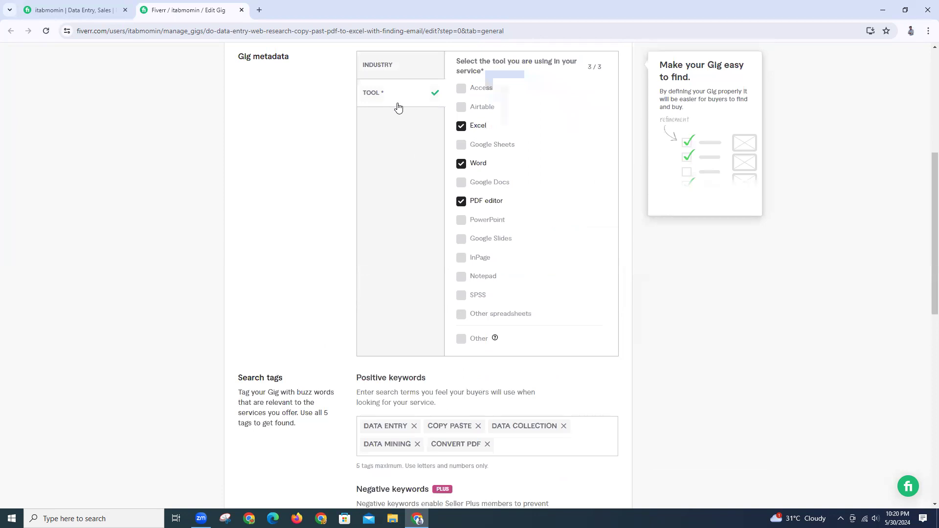
{"action": "scroll", "coordinate": [397, 103], "scroll_direction": "up", "scroll_amount": 3}
{"action": "scroll", "coordinate": [397, 107], "scroll_direction": "up", "scroll_amount": 2}
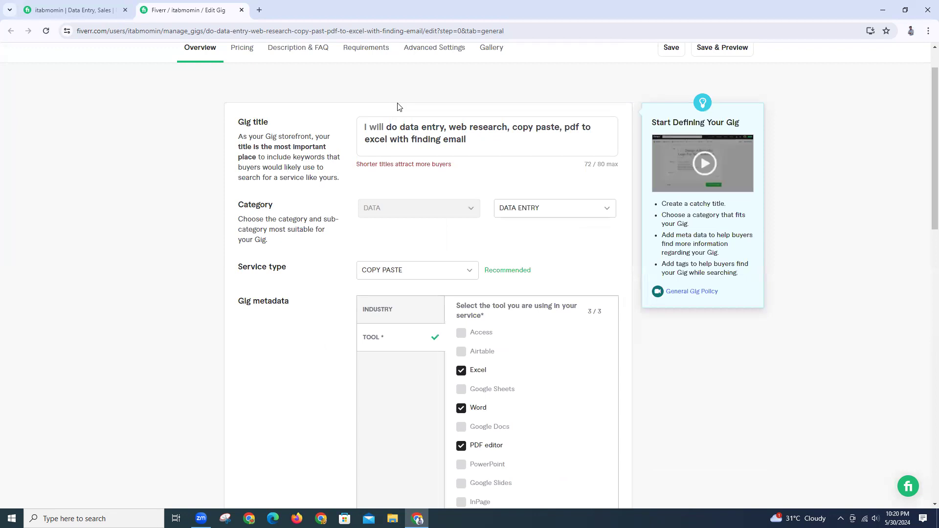
{"action": "scroll", "coordinate": [397, 106], "scroll_direction": "down", "scroll_amount": 12}
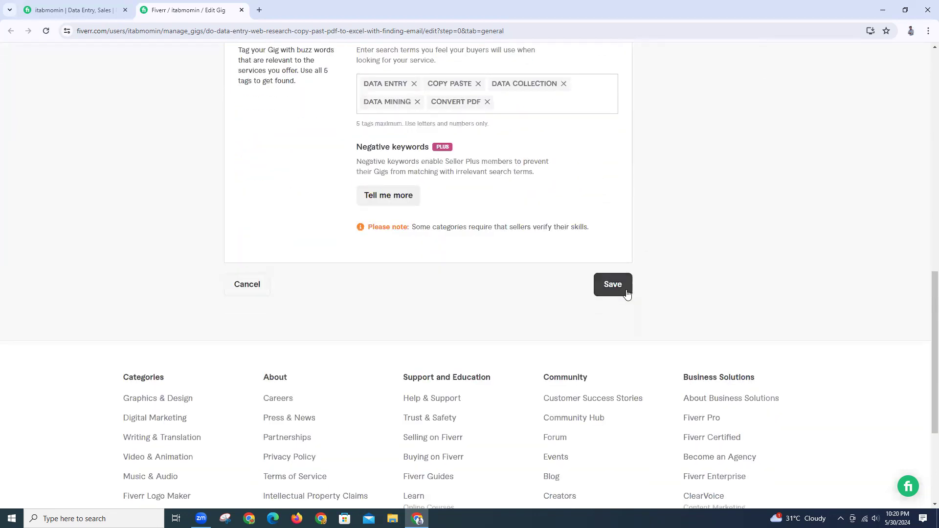
{"action": "left_click", "coordinate": [619, 290]}
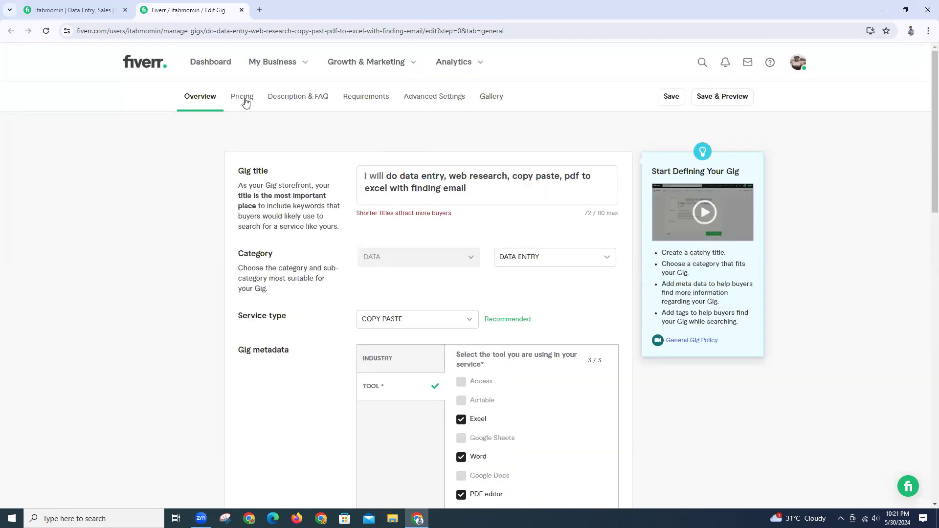
{"action": "left_click", "coordinate": [246, 102]}
{"action": "left_click", "coordinate": [293, 103]}
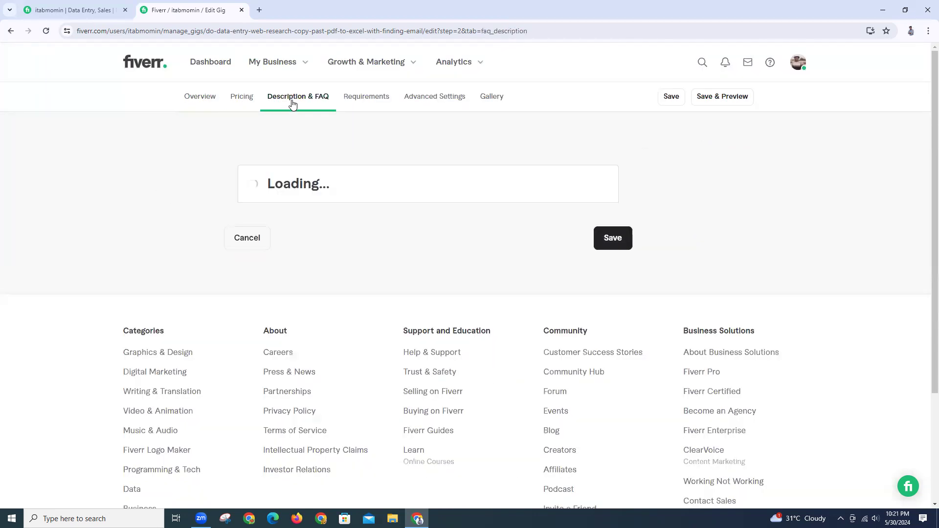
{"action": "left_click", "coordinate": [356, 100]}
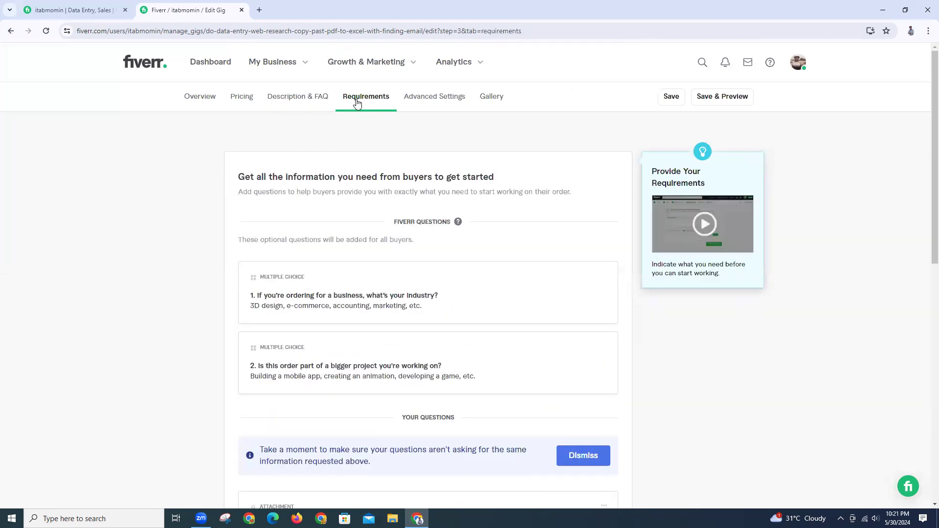
{"action": "left_click", "coordinate": [289, 100]}
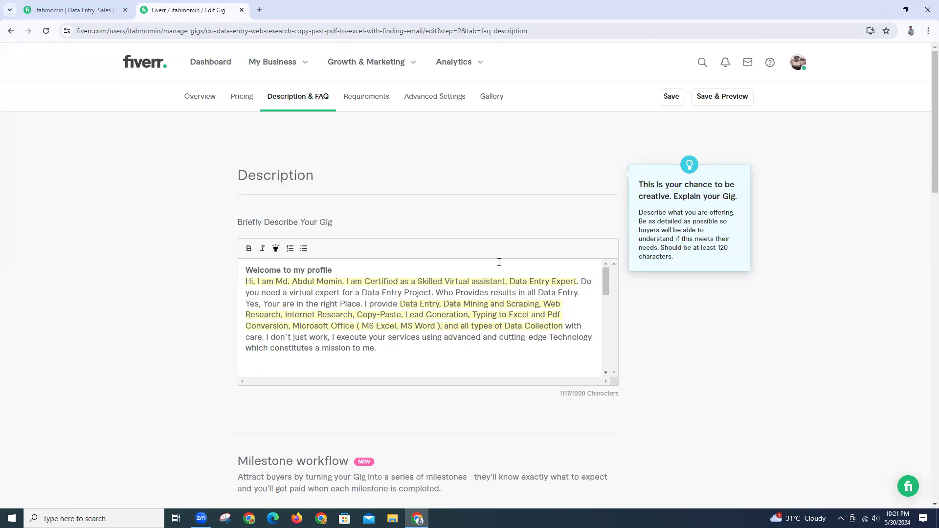
{"action": "left_click", "coordinate": [193, 98]}
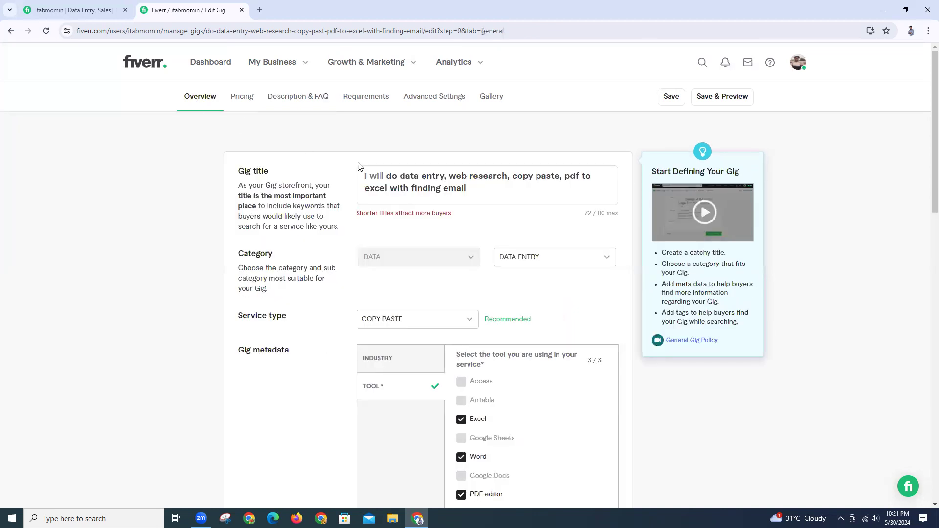
{"action": "left_click", "coordinate": [472, 191]}
{"action": "scroll", "coordinate": [683, 360], "scroll_direction": "down", "scroll_amount": 5}
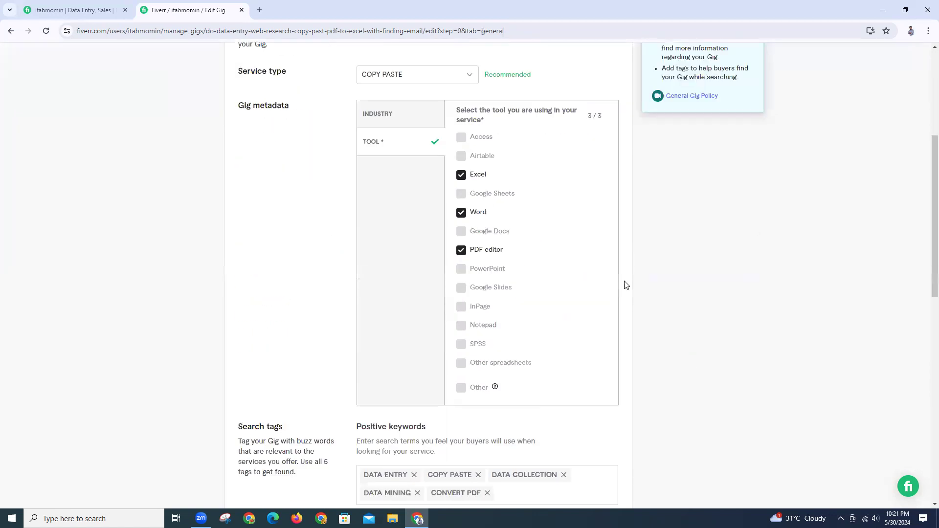
{"action": "scroll", "coordinate": [359, 126], "scroll_direction": "up", "scroll_amount": 5}
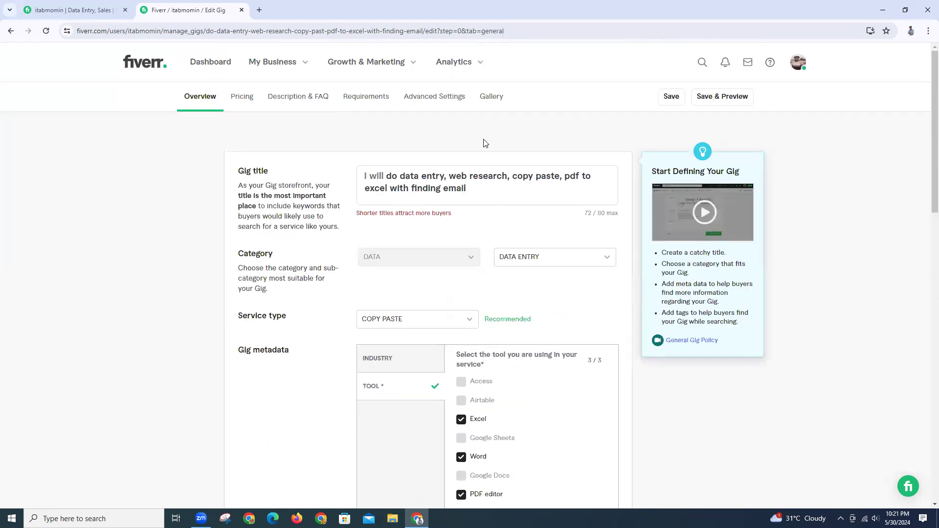
Save the Gallery with its Data Entry Expert banner and spreadsheet sample images
{"action": "left_click", "coordinate": [483, 101]}
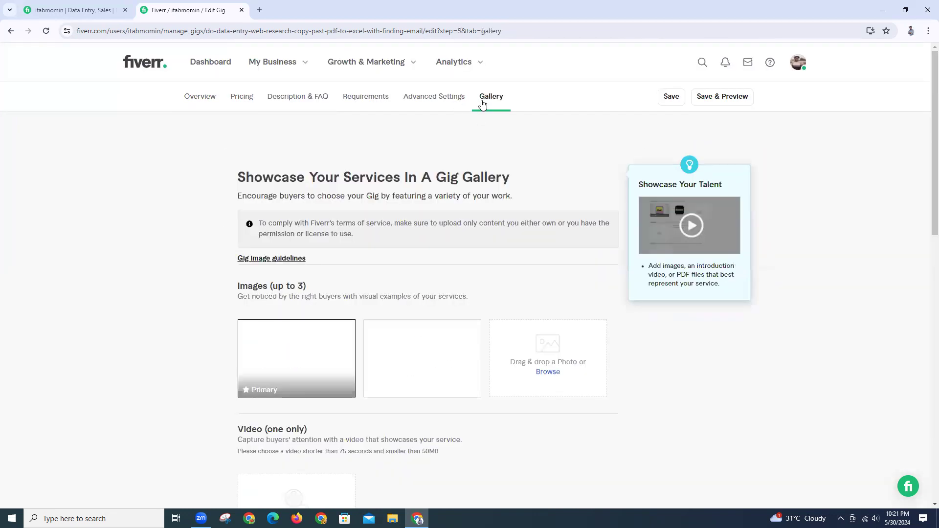
{"action": "scroll", "coordinate": [634, 363], "scroll_direction": "down", "scroll_amount": 13}
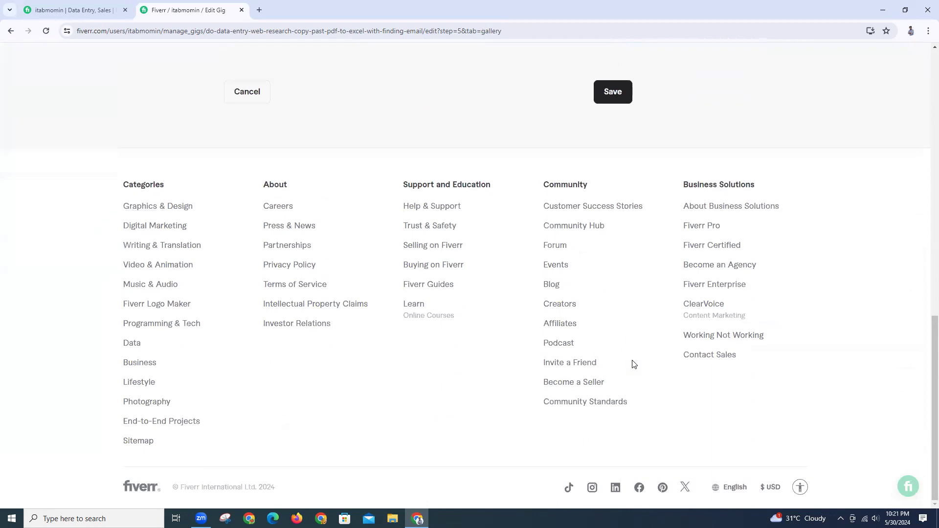
{"action": "left_click", "coordinate": [609, 93]}
{"action": "scroll", "coordinate": [661, 175], "scroll_direction": "up", "scroll_amount": 6}
{"action": "scroll", "coordinate": [660, 171], "scroll_direction": "up", "scroll_amount": 8}
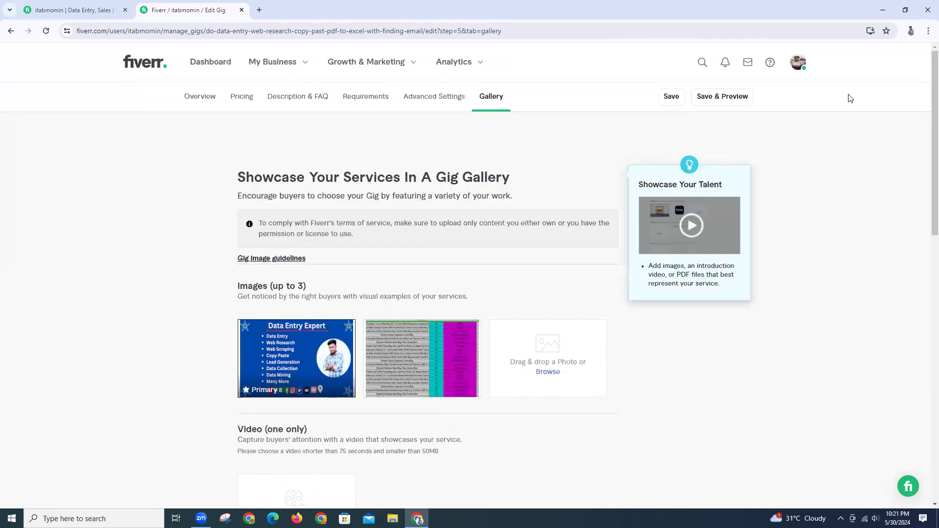
{"action": "left_click", "coordinate": [798, 67]}
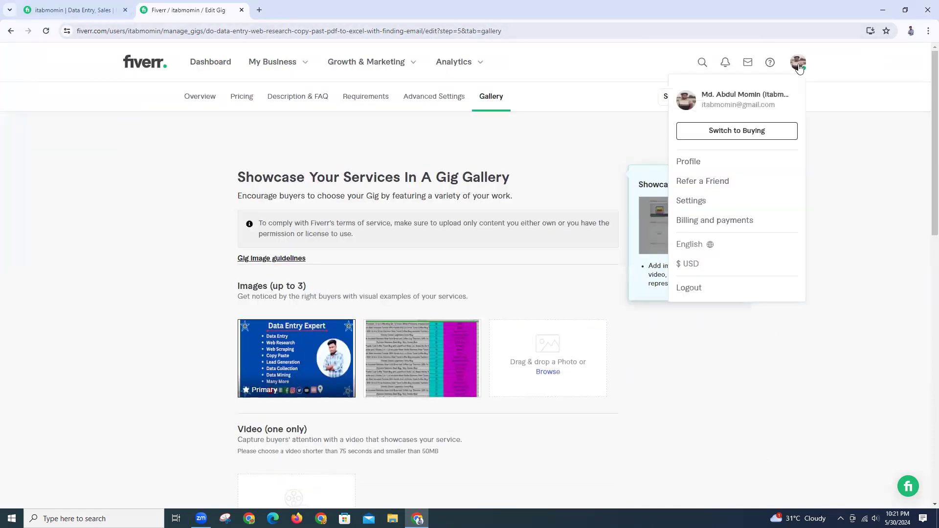
Go to the seller profile and open the data entry gig's live page
{"action": "left_click", "coordinate": [687, 161]}
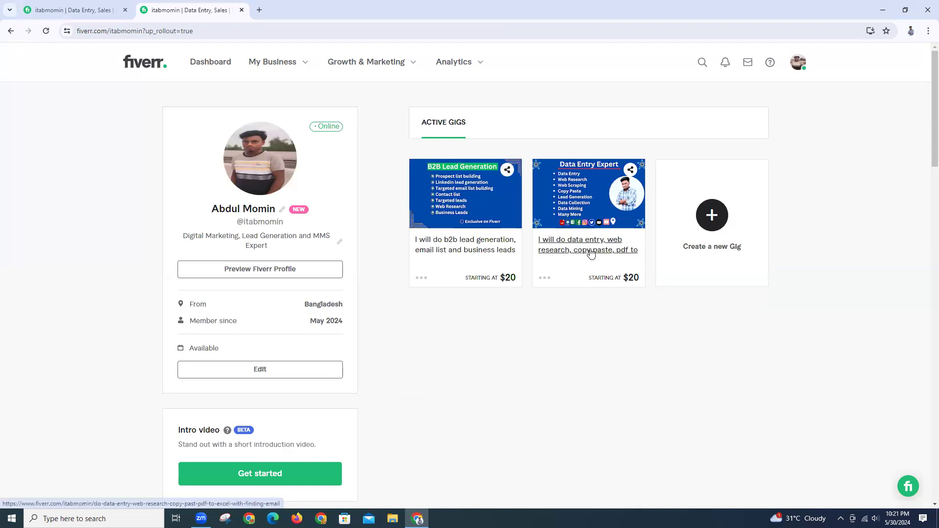
{"action": "left_click", "coordinate": [754, 264]}
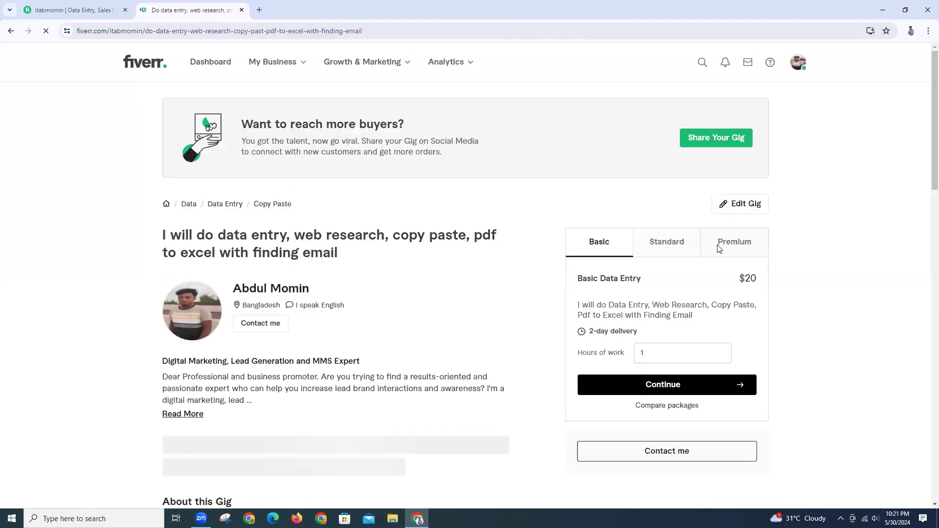